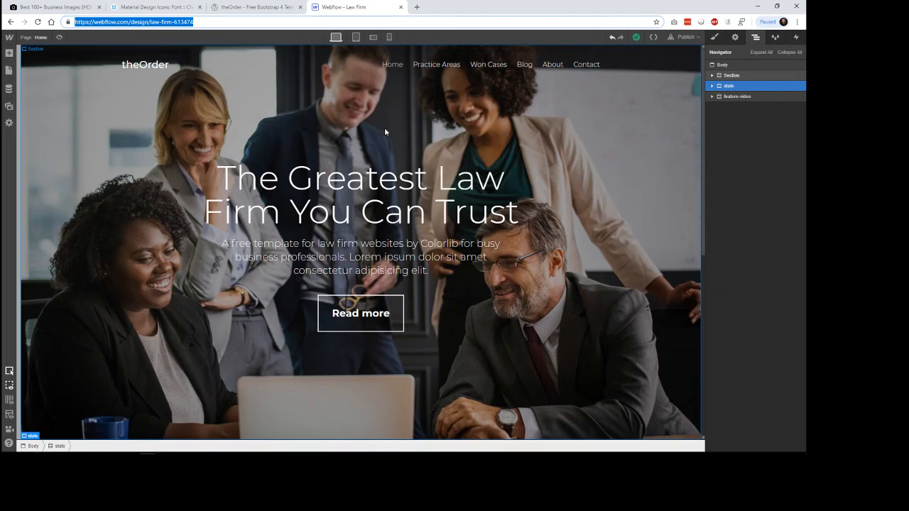
Step: Review the theOrder reference template from its hero area down to the What We Do section
click(257, 7)
scroll(628, 226, up, 15)
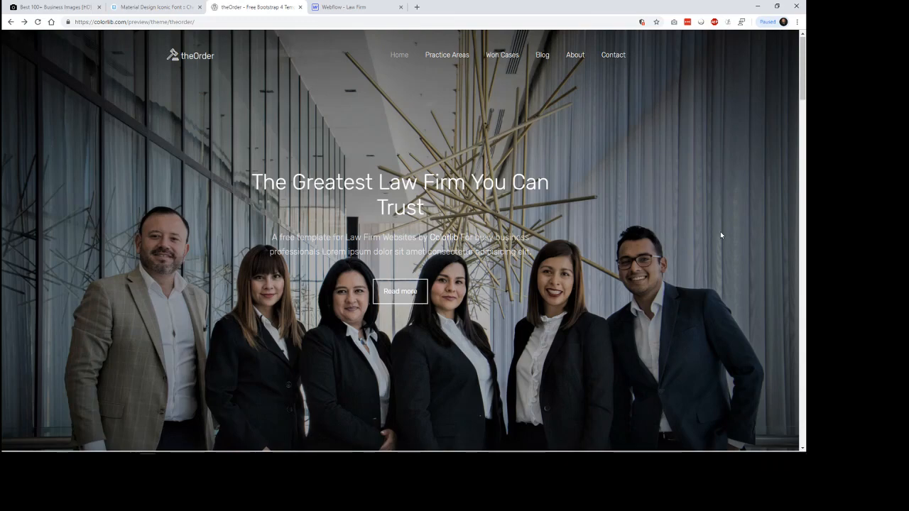
scroll(721, 236, down, 5)
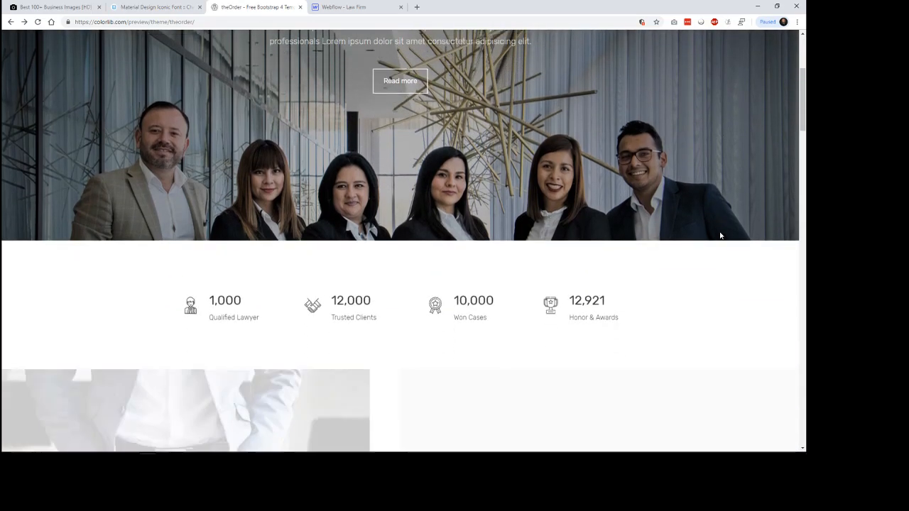
scroll(721, 235, down, 2)
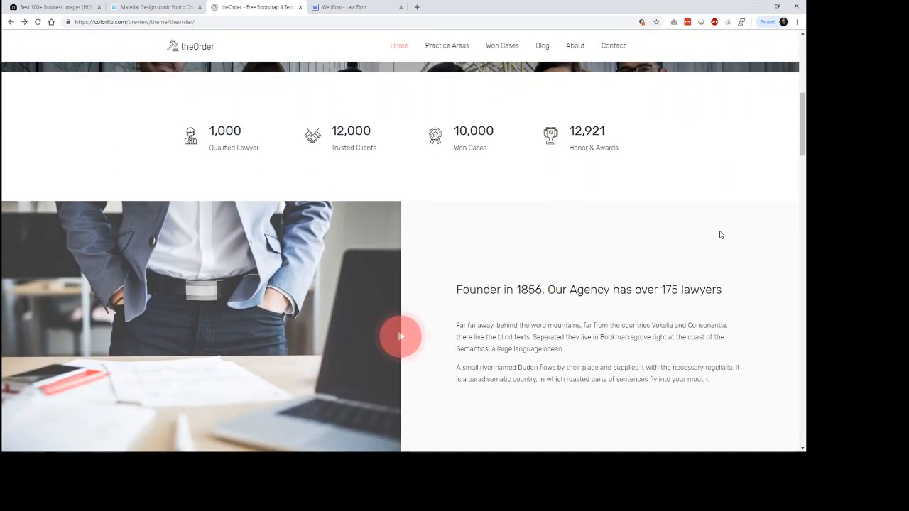
scroll(719, 234, down, 3)
scroll(721, 235, down, 4)
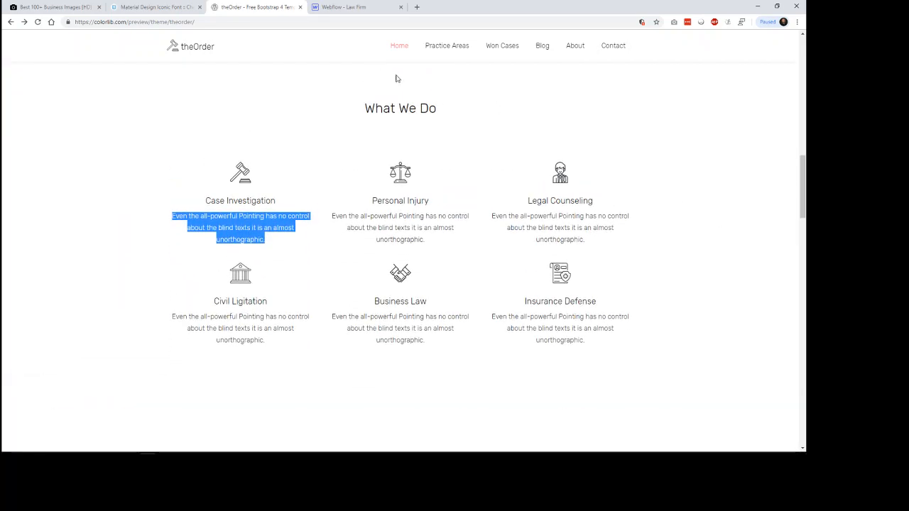
Step: Switch to the Law Firm project in Webflow and preview the page's stats and feature-video sections
click(344, 9)
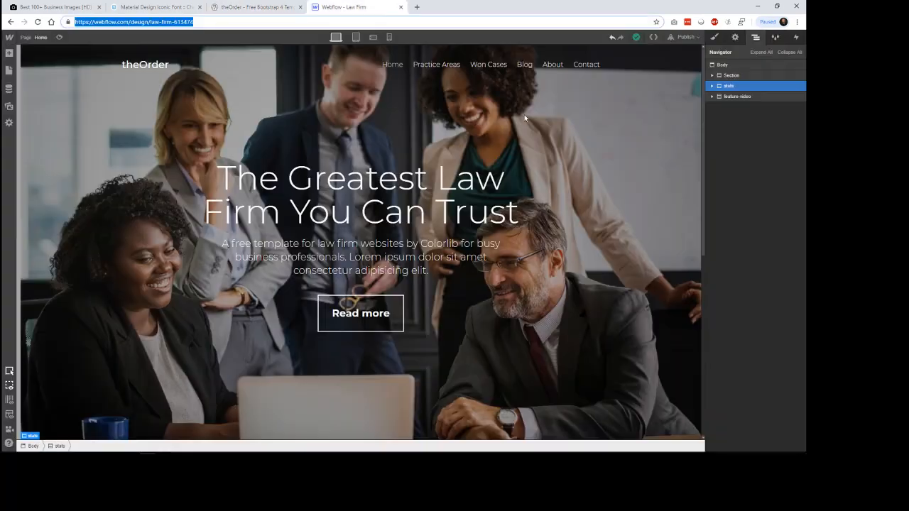
click(60, 37)
scroll(679, 187, down, 5)
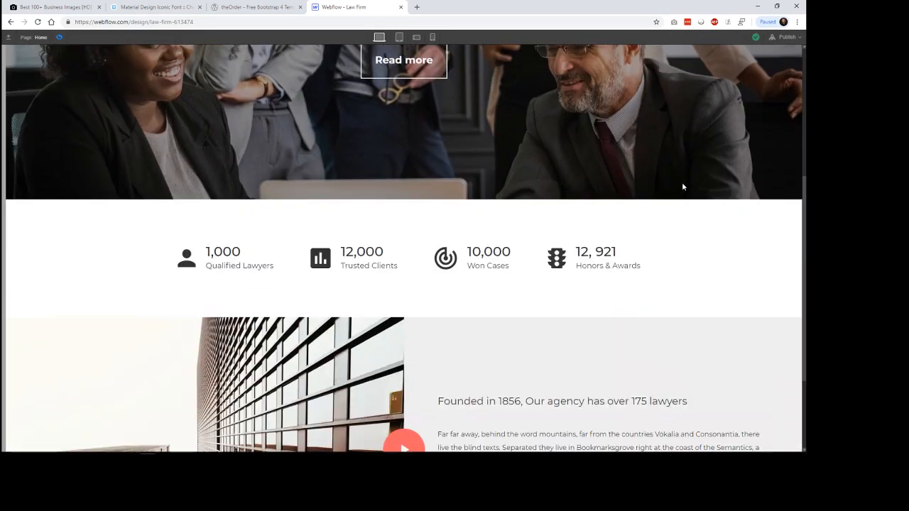
scroll(686, 187, up, 5)
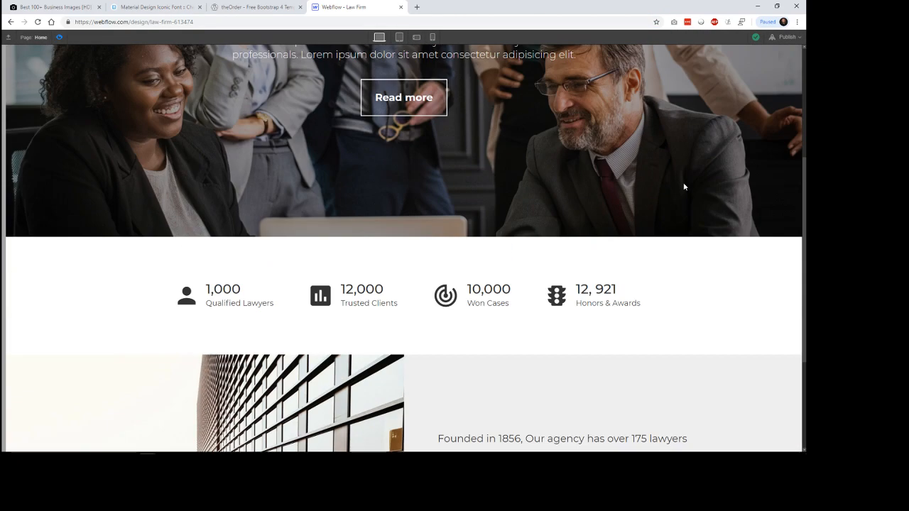
scroll(674, 188, down, 5)
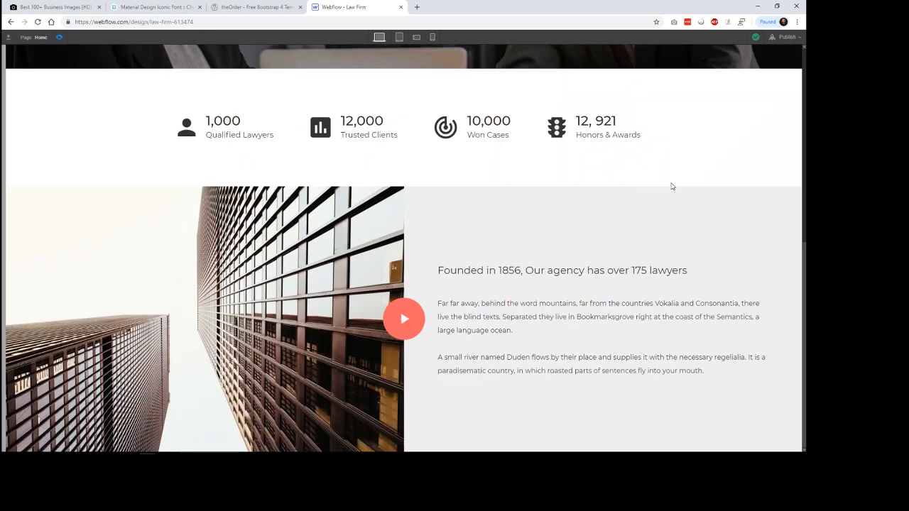
Step: Examine the reference template's What We Do section: its heading, service grid, and each item's icon, title and paragraph
click(259, 7)
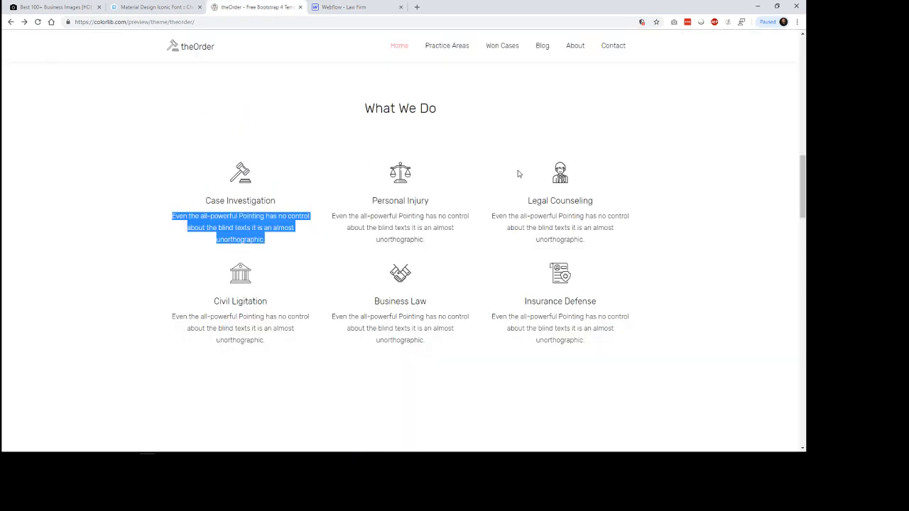
click(682, 208)
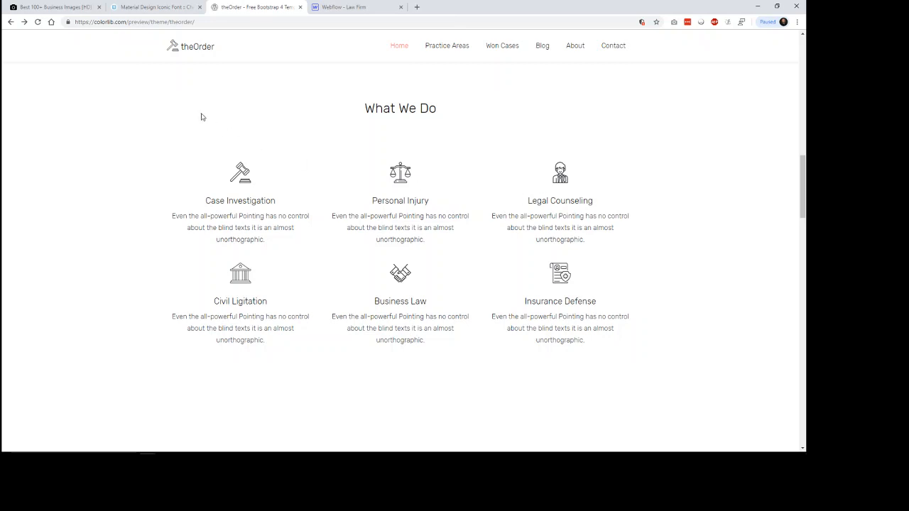
drag(226, 126, 628, 365)
click(626, 359)
drag(217, 167, 626, 319)
click(468, 386)
drag(558, 173, 595, 208)
click(578, 217)
drag(531, 202, 577, 201)
click(553, 204)
drag(520, 216, 594, 239)
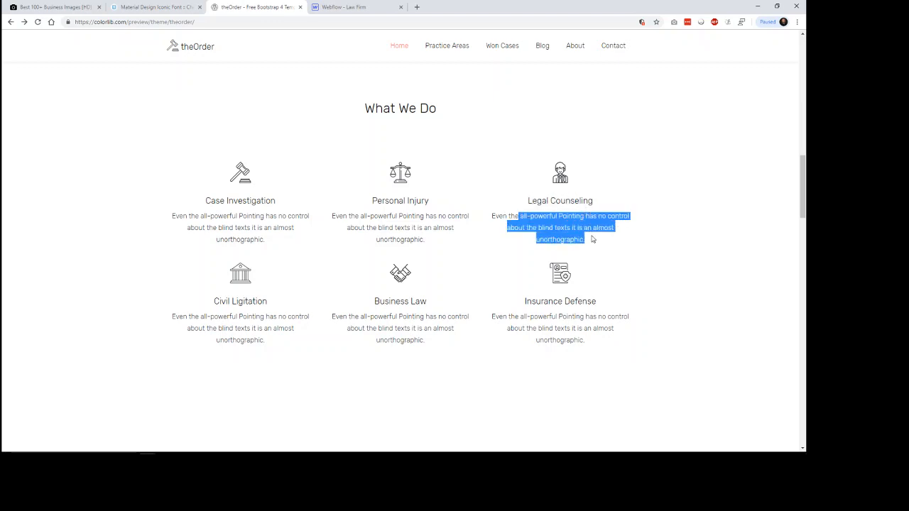
click(594, 246)
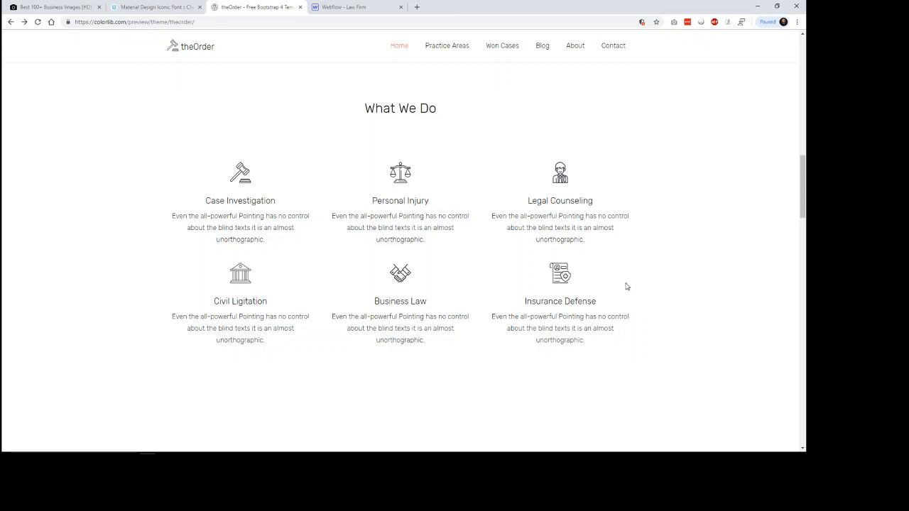
scroll(627, 285, down, 2)
scroll(627, 285, up, 3)
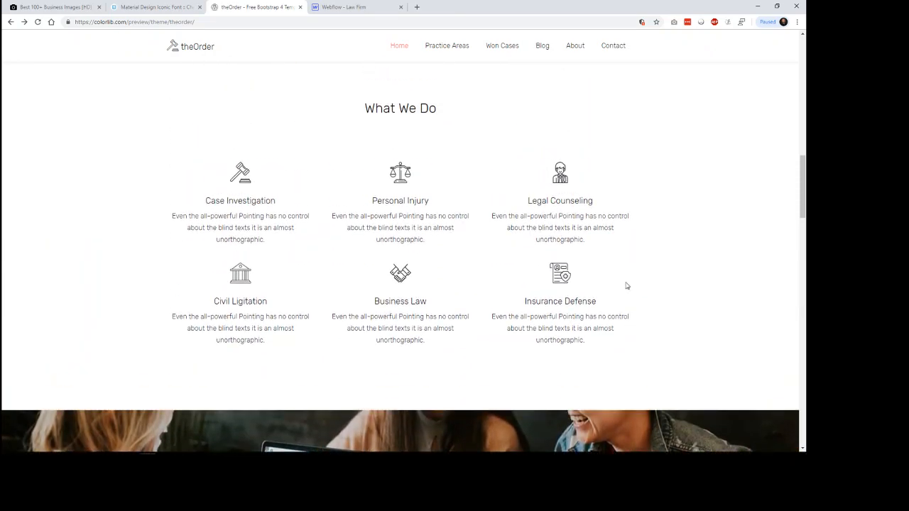
scroll(618, 277, down, 1)
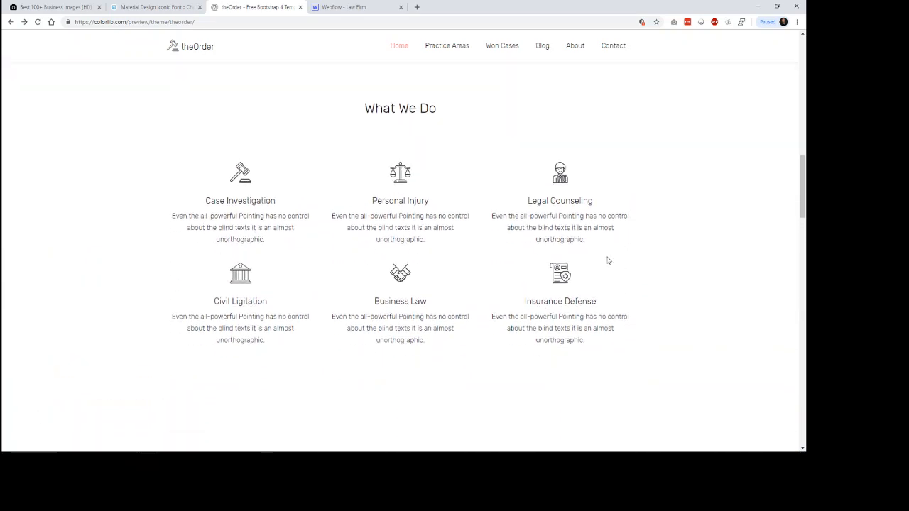
Step: Return to the Webflow project, leave preview mode and add a new section at the end of the page body
click(359, 8)
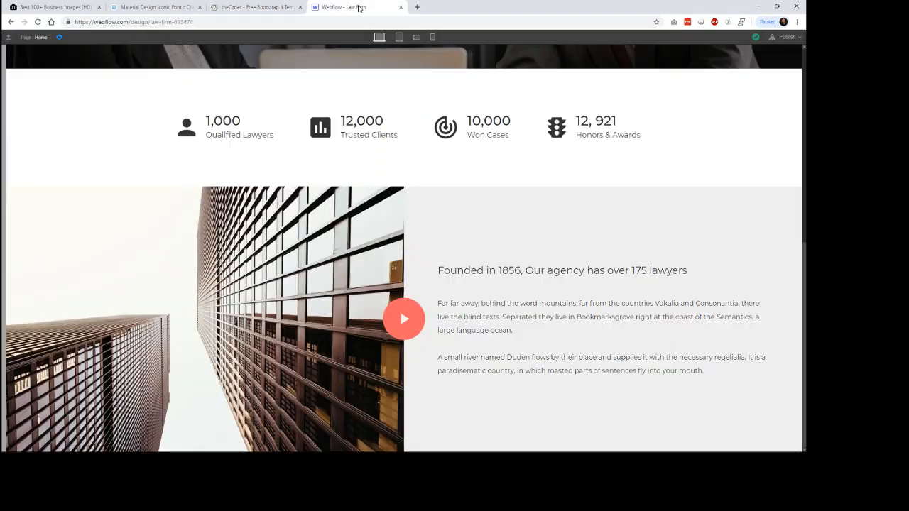
click(61, 38)
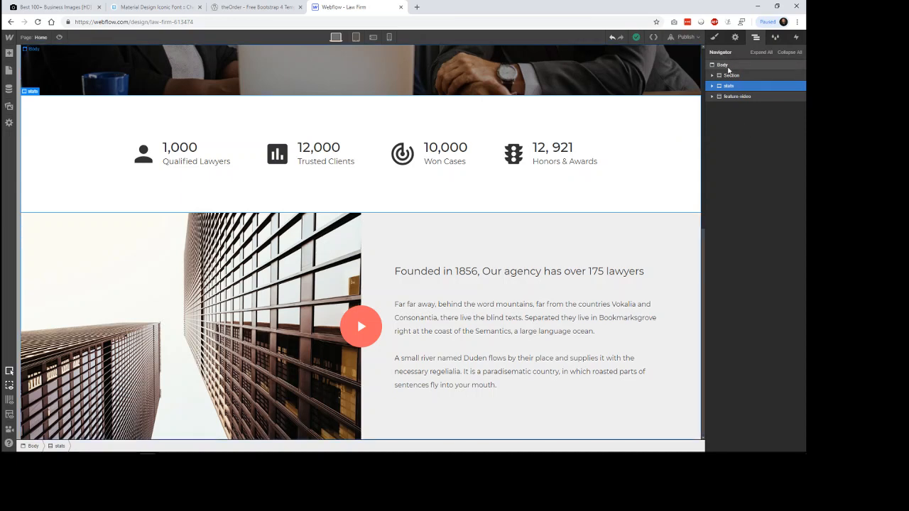
click(728, 68)
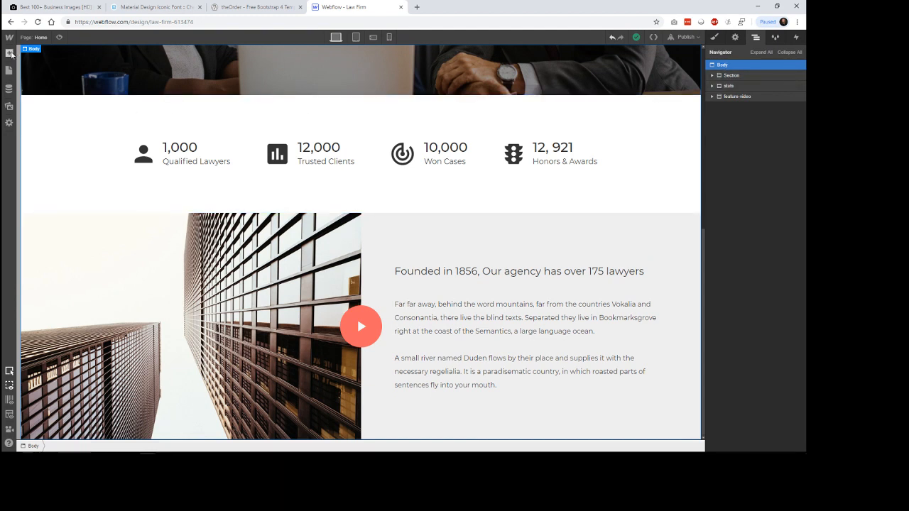
click(9, 53)
click(36, 115)
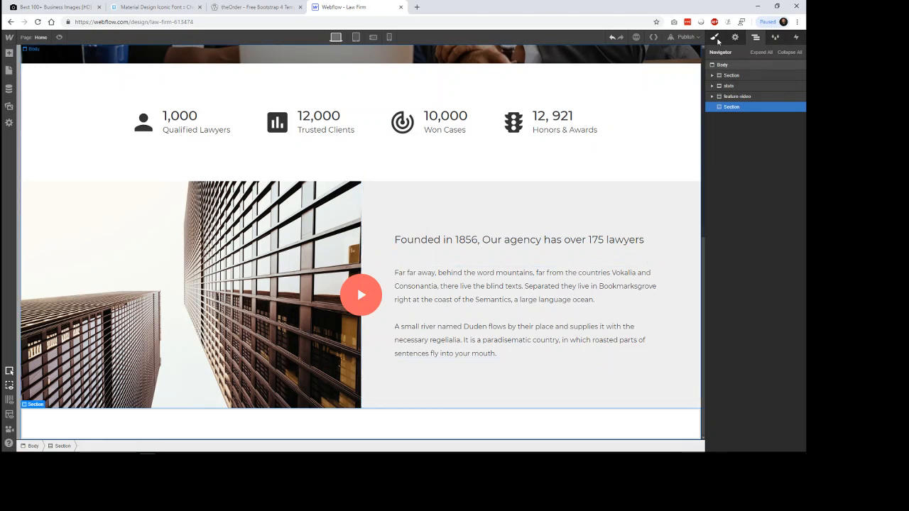
Step: Give the new section the ID "services" and set its HTML tag to Section
click(736, 38)
click(735, 68)
text(services)
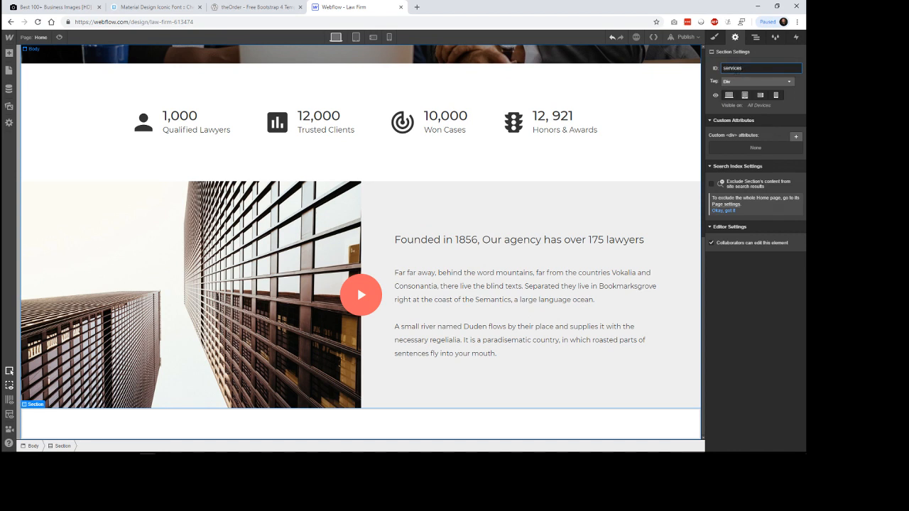
click(757, 81)
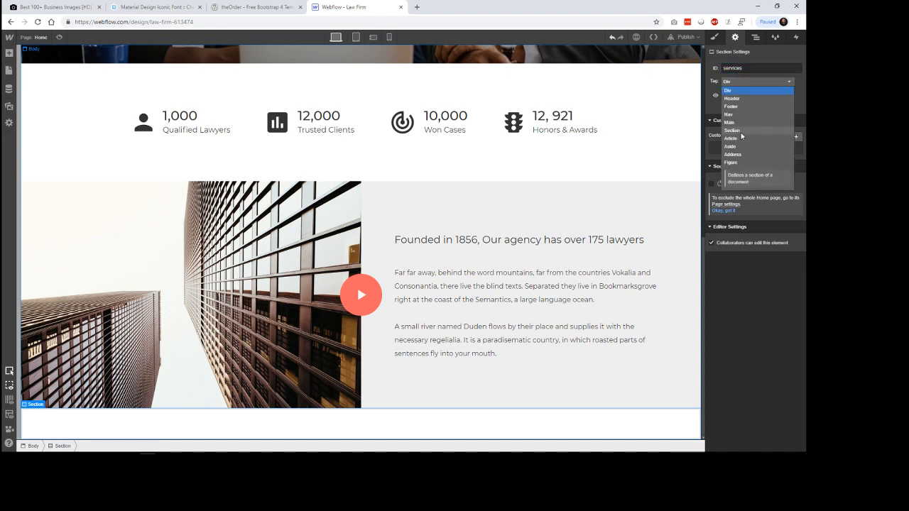
click(741, 132)
Step: Assign the class "services" to the new section
click(715, 37)
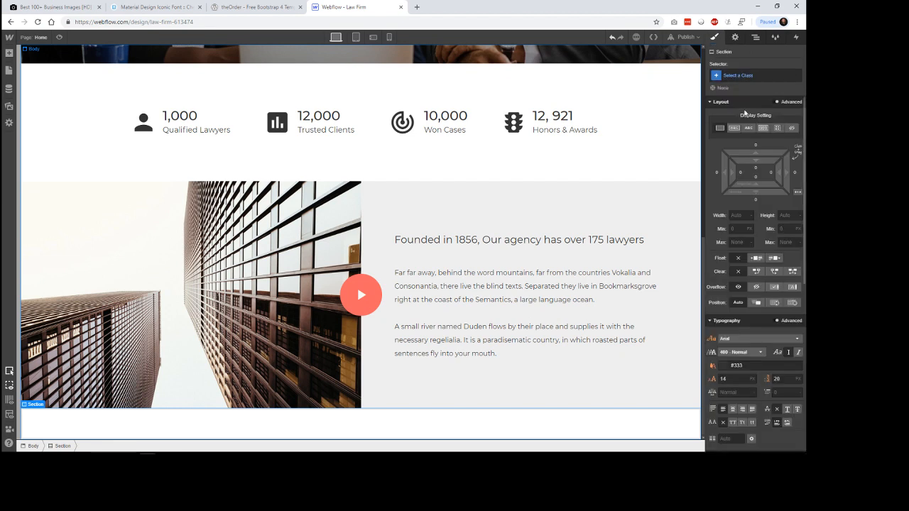
click(754, 76)
text(services)
key(Return)
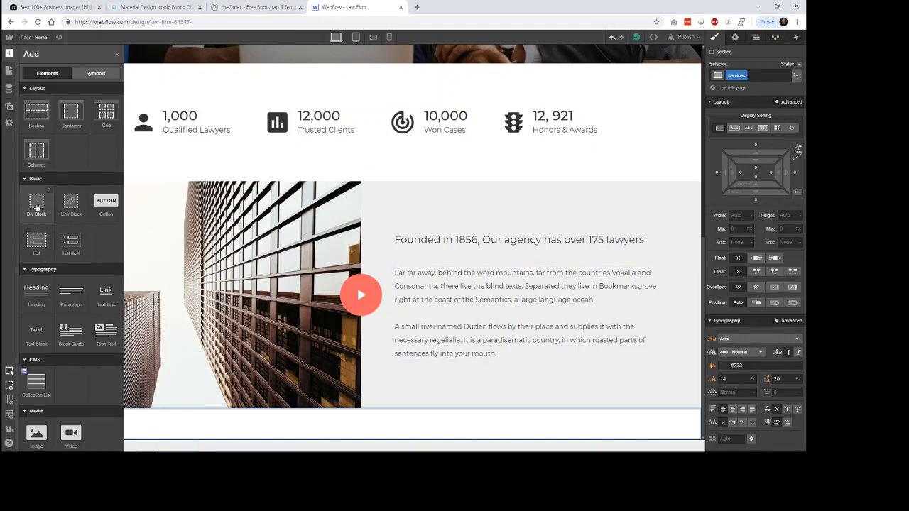
Step: Add a div block inside the services section and give it the class "services-inner"
drag(37, 207, 254, 422)
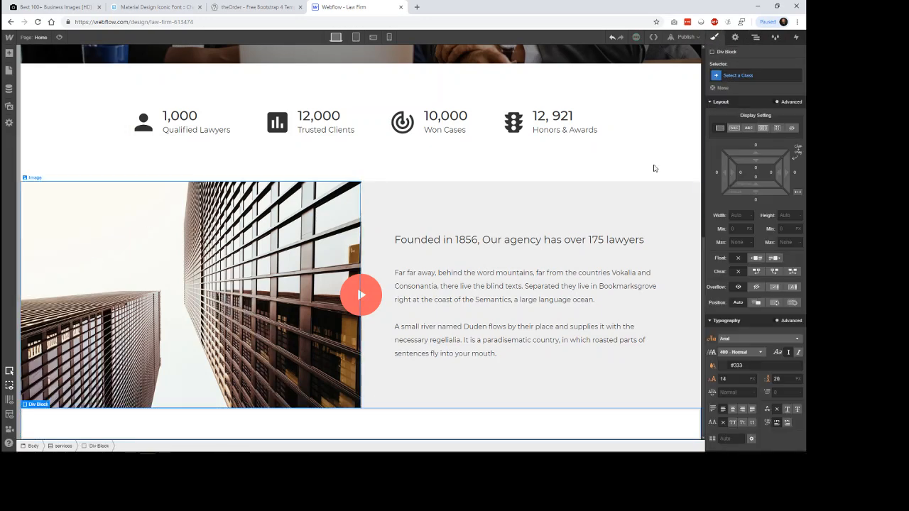
click(750, 75)
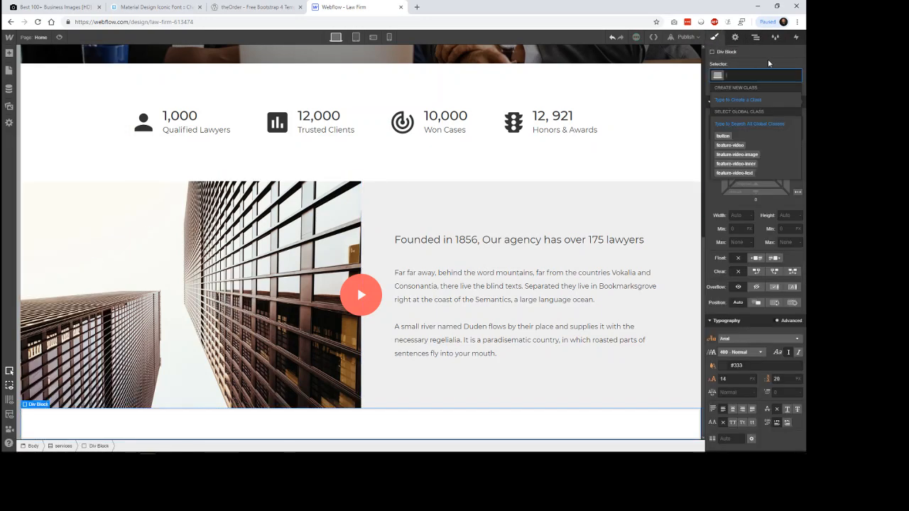
text(ser)
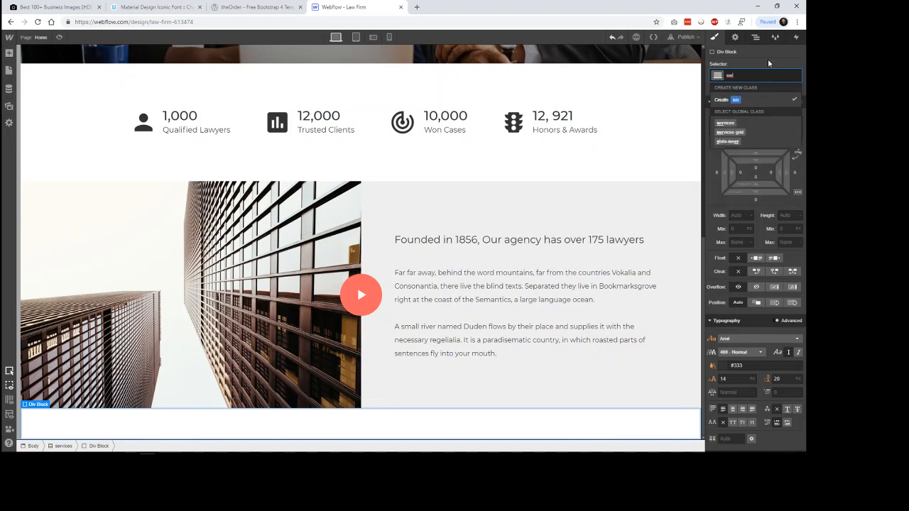
text(vices-inner)
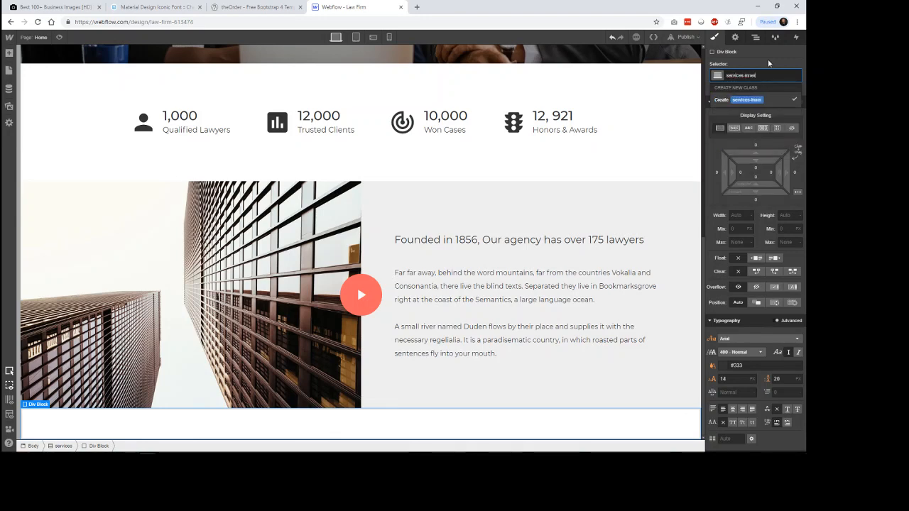
key(Return)
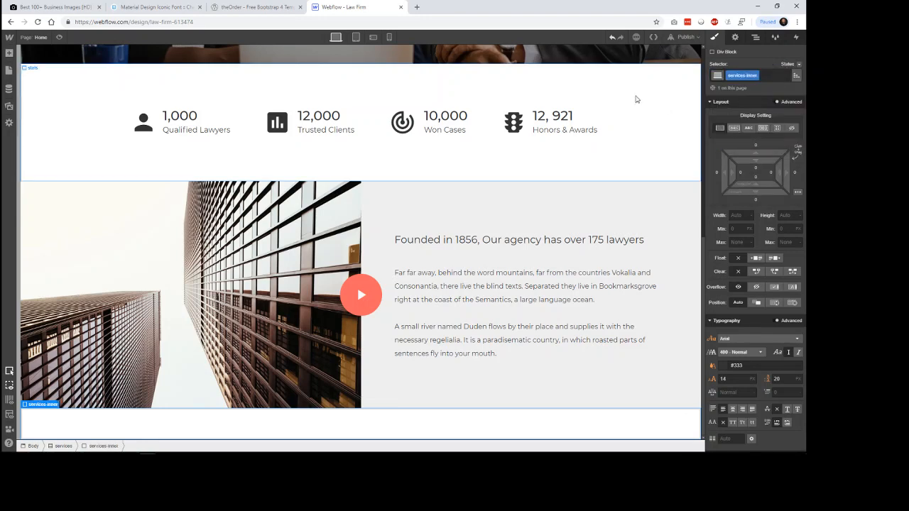
Step: Check the reference's What We Do heading, then insert an H3 heading into the services-inner div block
click(252, 6)
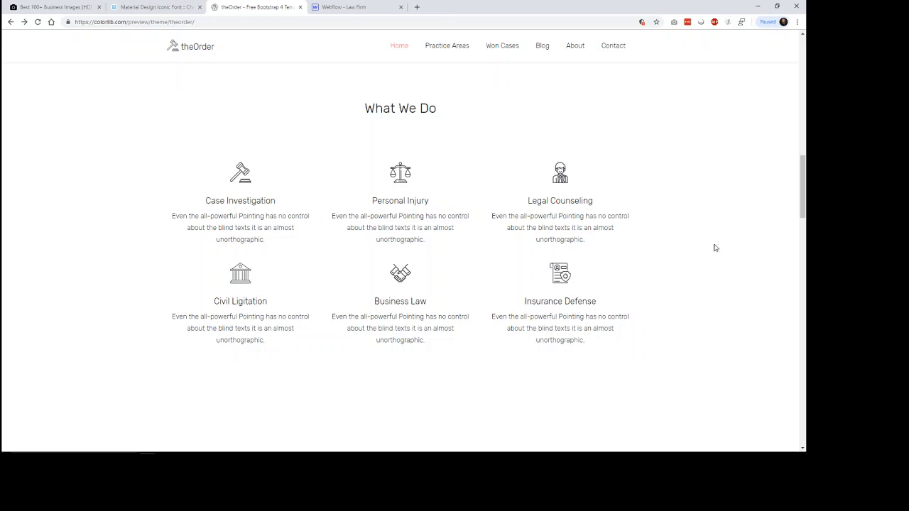
click(339, 7)
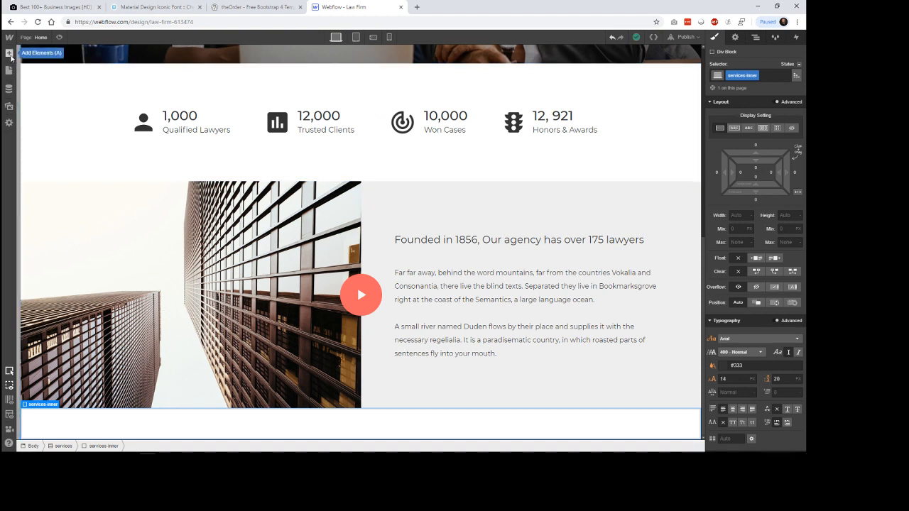
key(a)
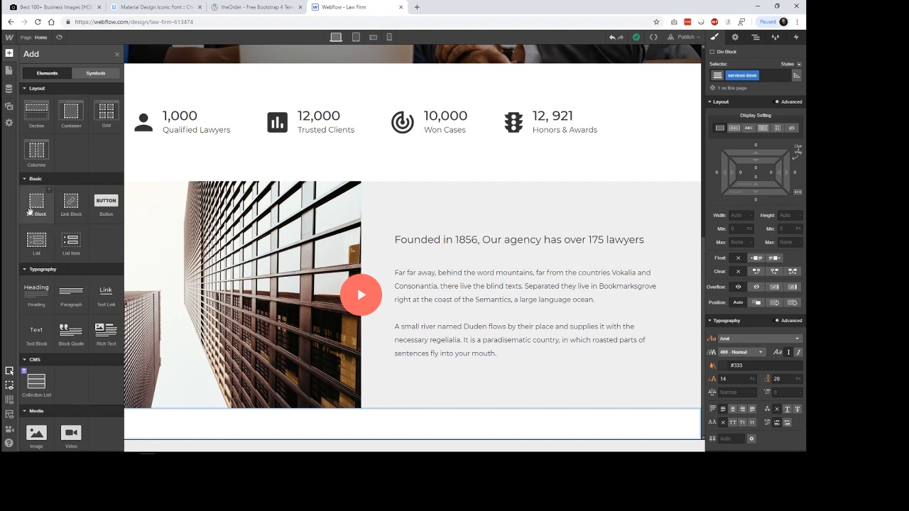
drag(44, 304, 361, 427)
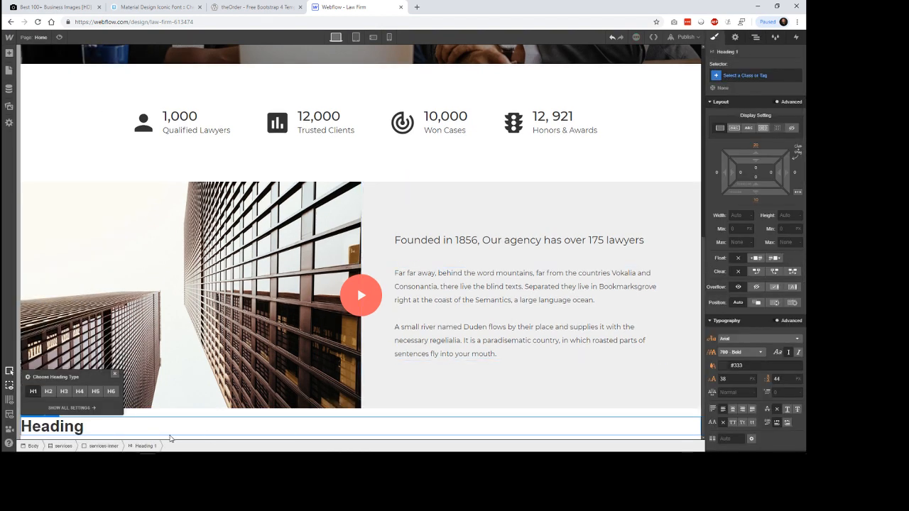
click(64, 391)
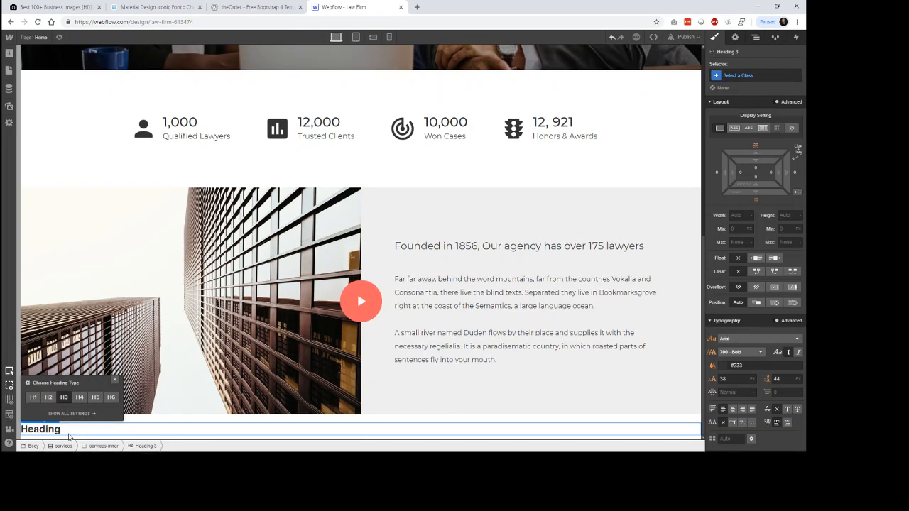
Step: Replace the placeholder text of the H3 heading with "What We Do"
double_click(62, 434)
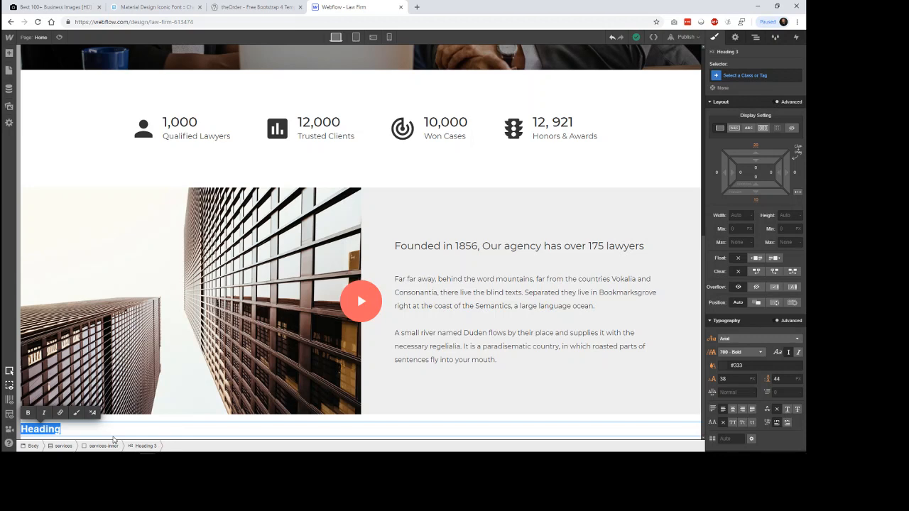
text(What We Do)
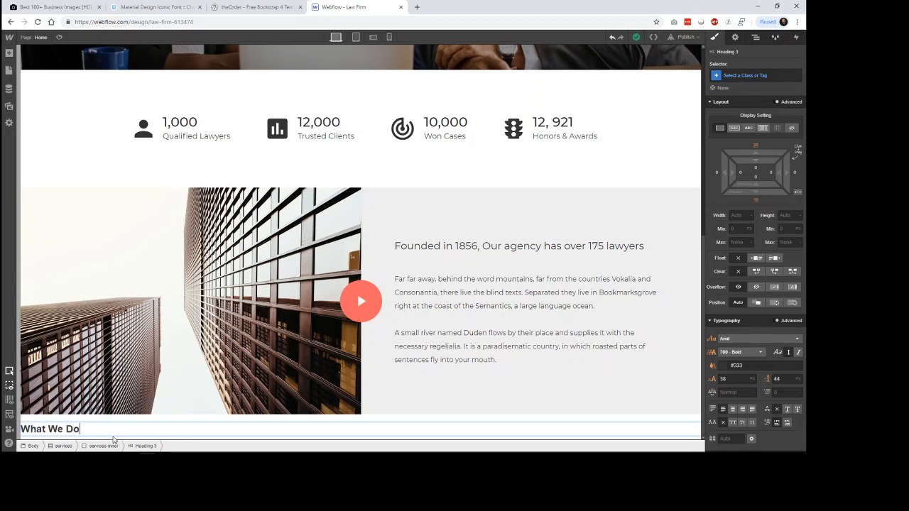
scroll(731, 316, down, 3)
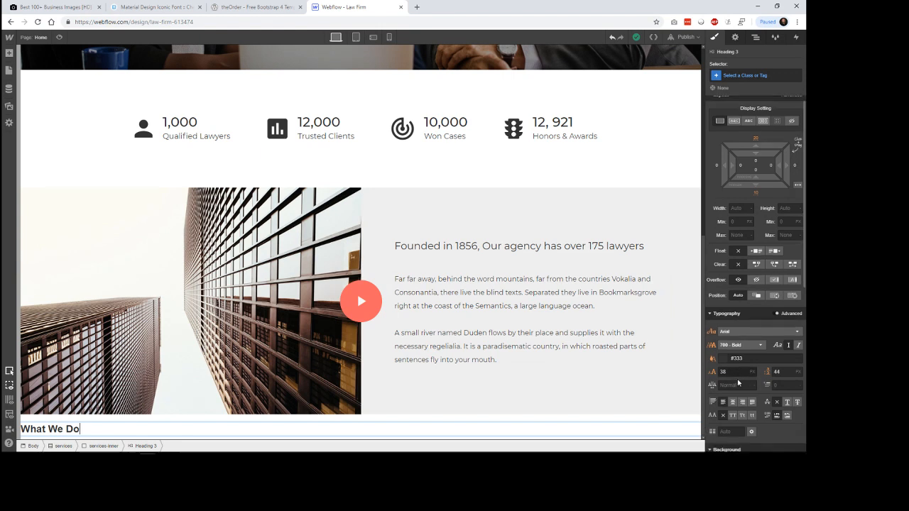
Step: Center the What We Do heading and set its font to Montserrat with weight 400 - Normal
click(733, 282)
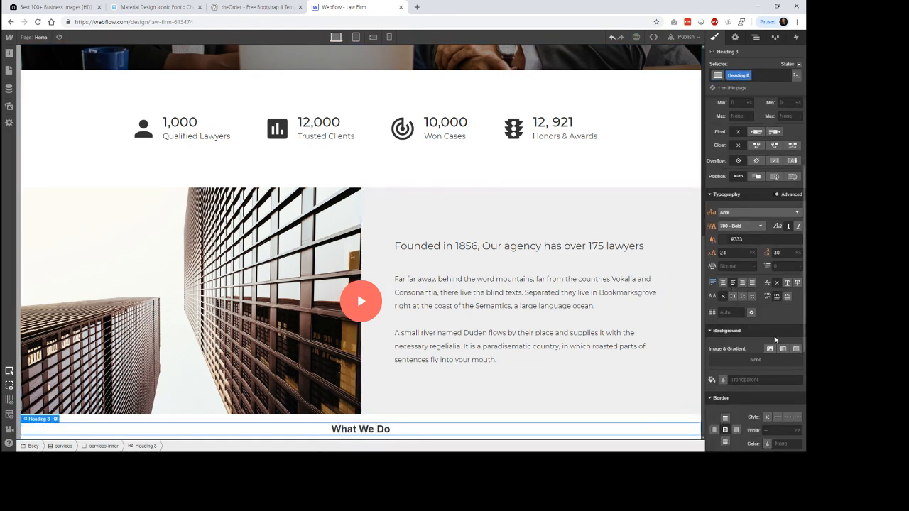
click(767, 213)
scroll(760, 263, down, 3)
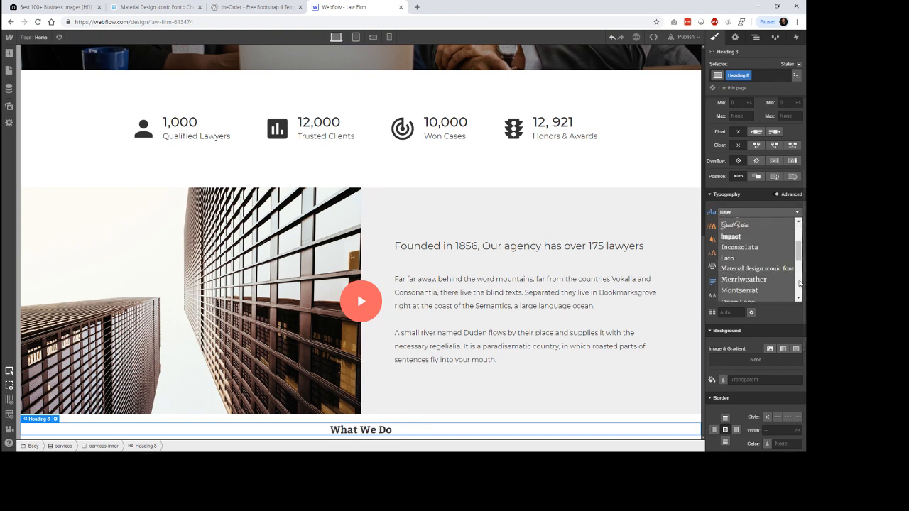
click(772, 291)
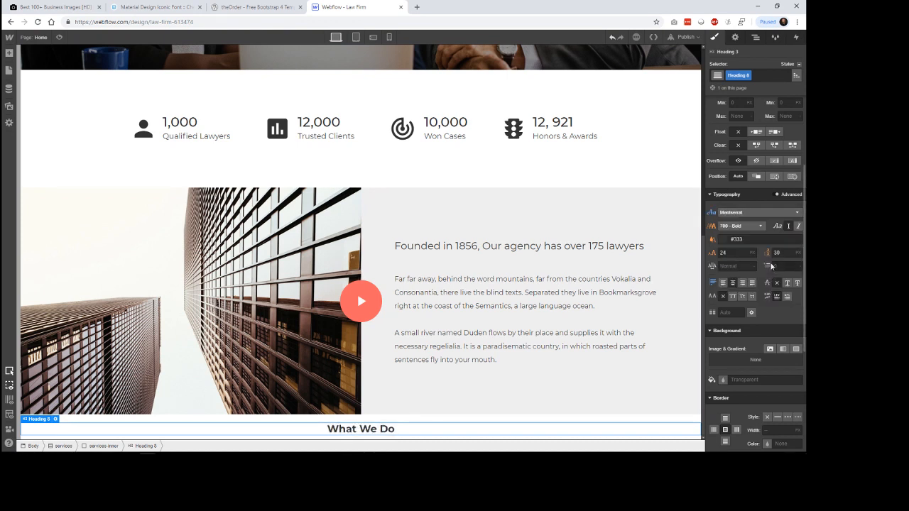
click(746, 227)
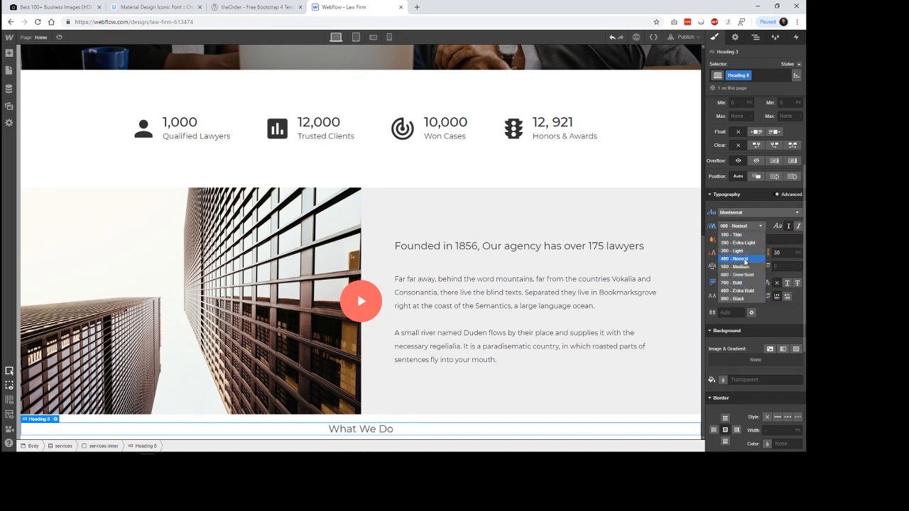
click(746, 263)
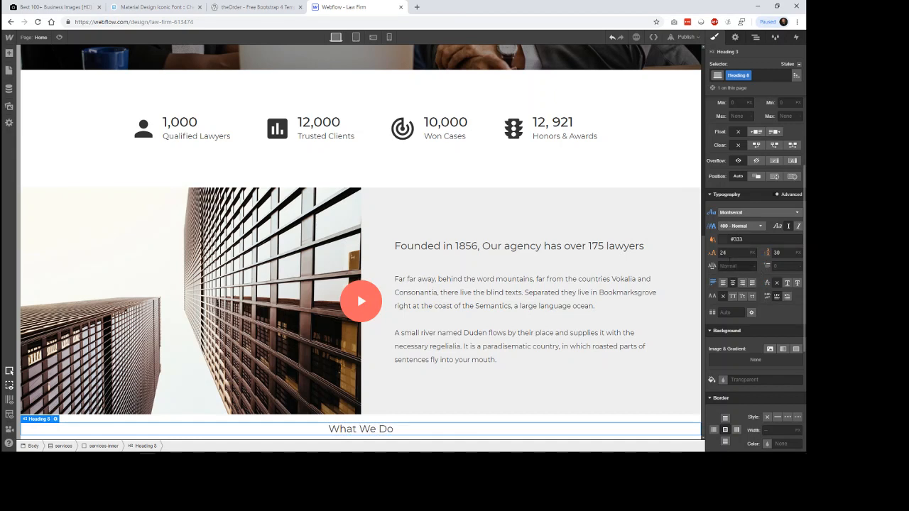
Step: Set the What We Do heading's font size and line height to 32 px each
drag(730, 254, 706, 258)
text(32)
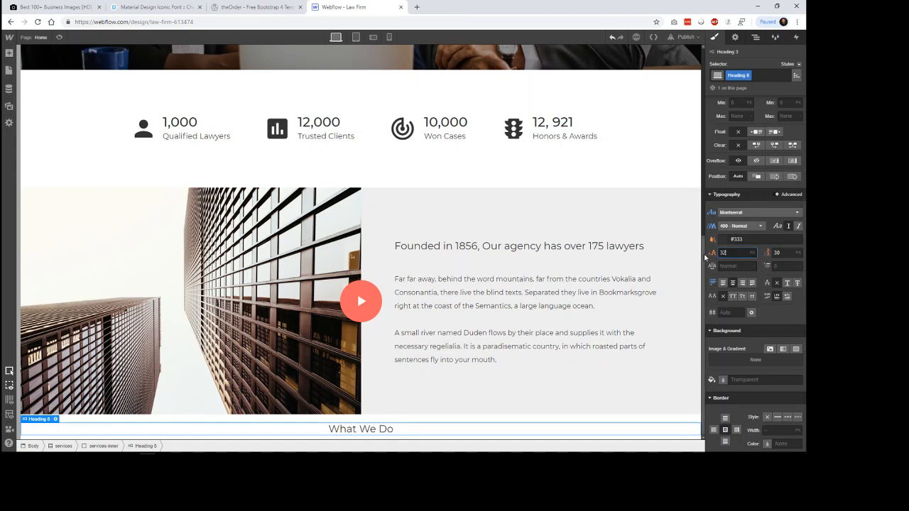
key(Tab)
text(32)
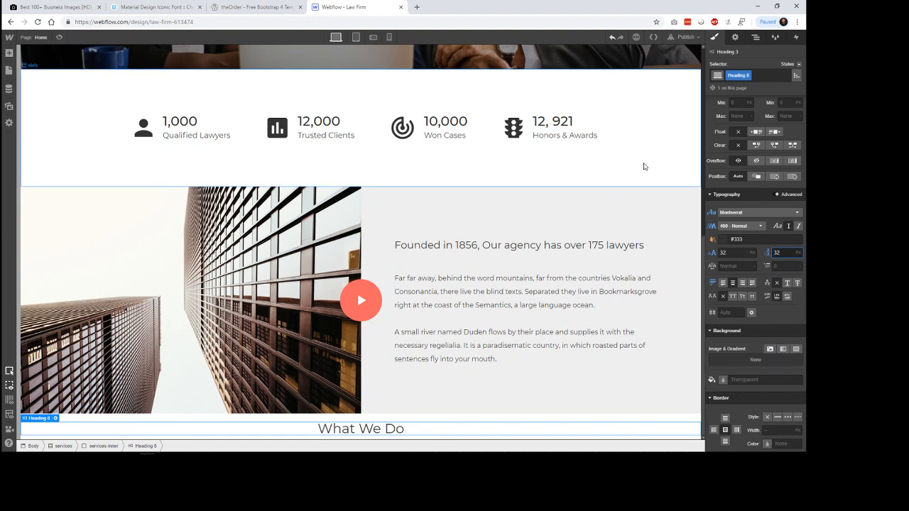
Step: Check the reference's What We Do spacing, then give the services section equal padding of about 46 px on all four sides
click(645, 166)
key(ctrl+shift+Tab)
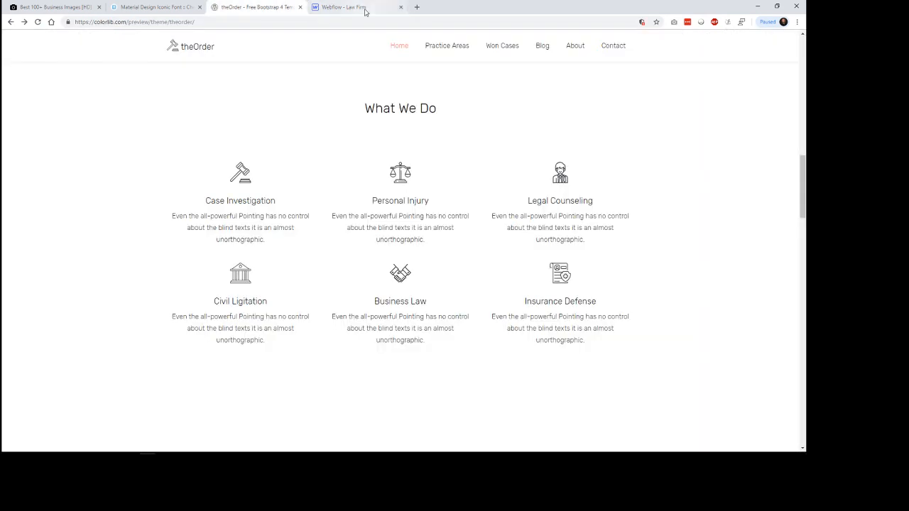
scroll(440, 152, up, 1)
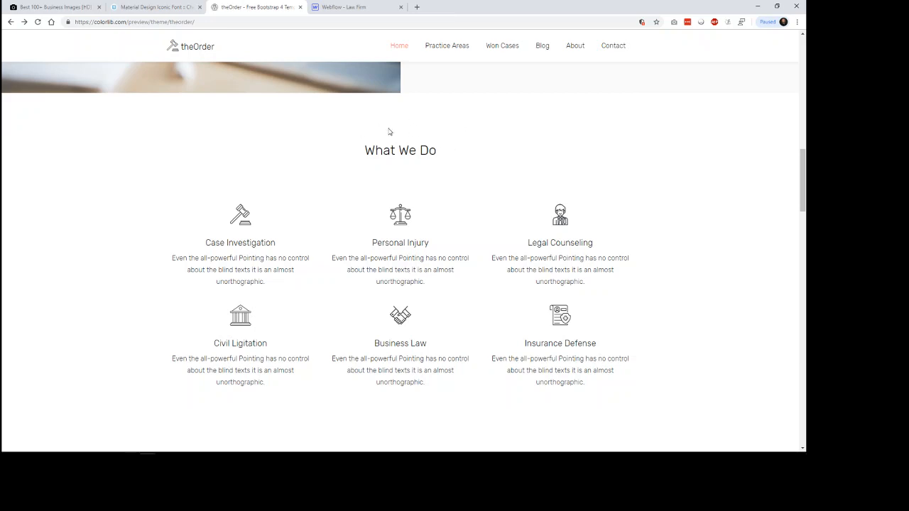
click(358, 5)
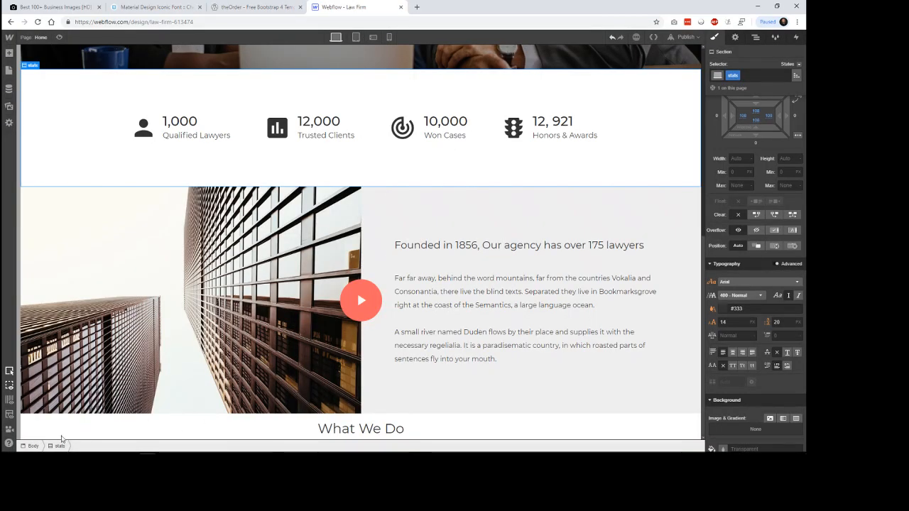
click(66, 428)
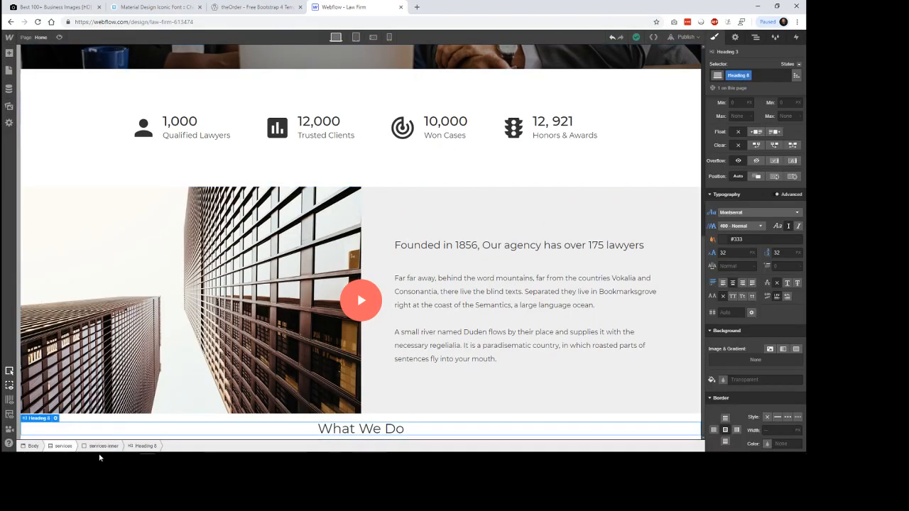
click(70, 447)
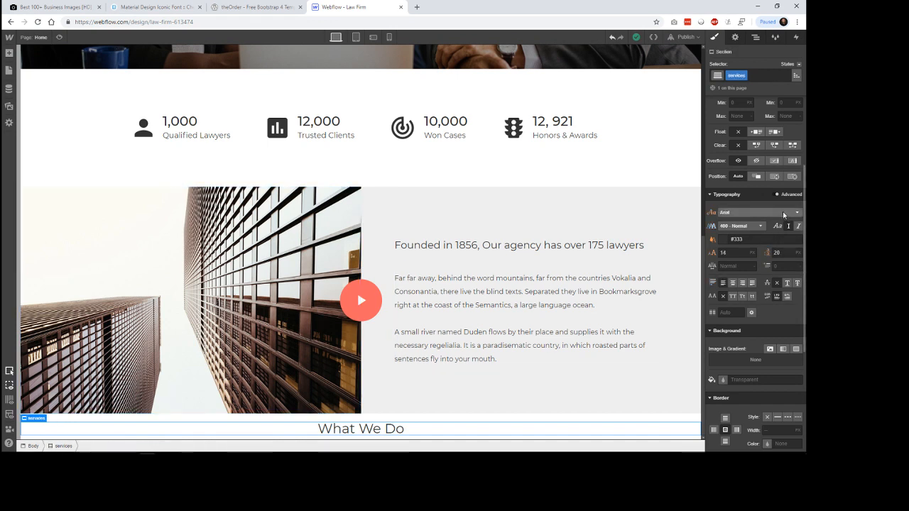
scroll(783, 214, up, 3)
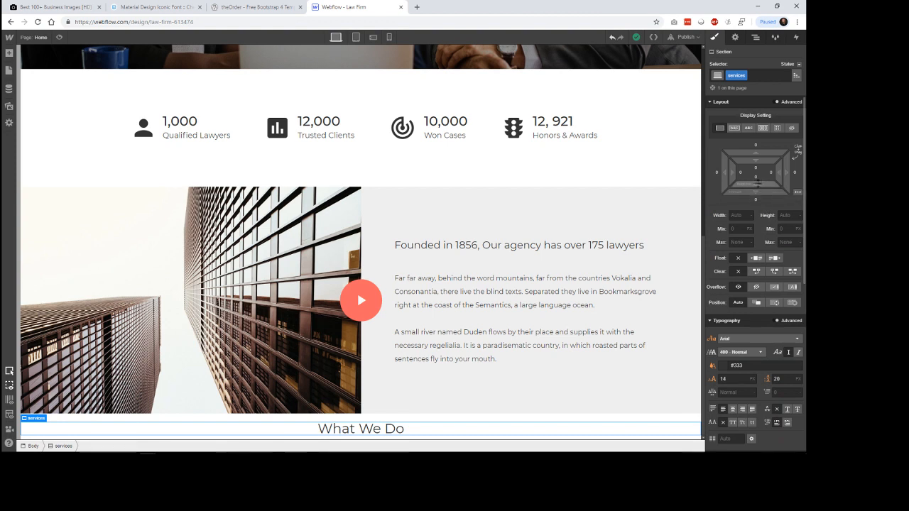
drag(758, 184, 758, 126)
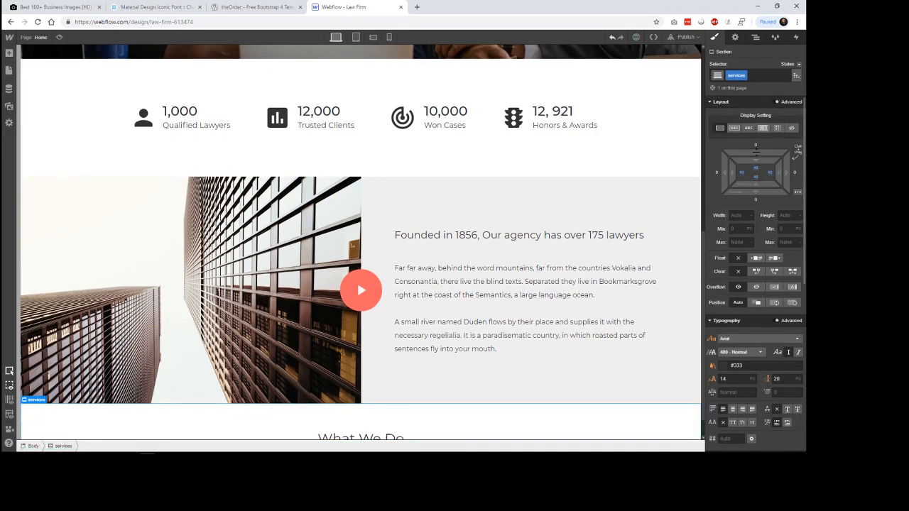
scroll(519, 309, down, 1)
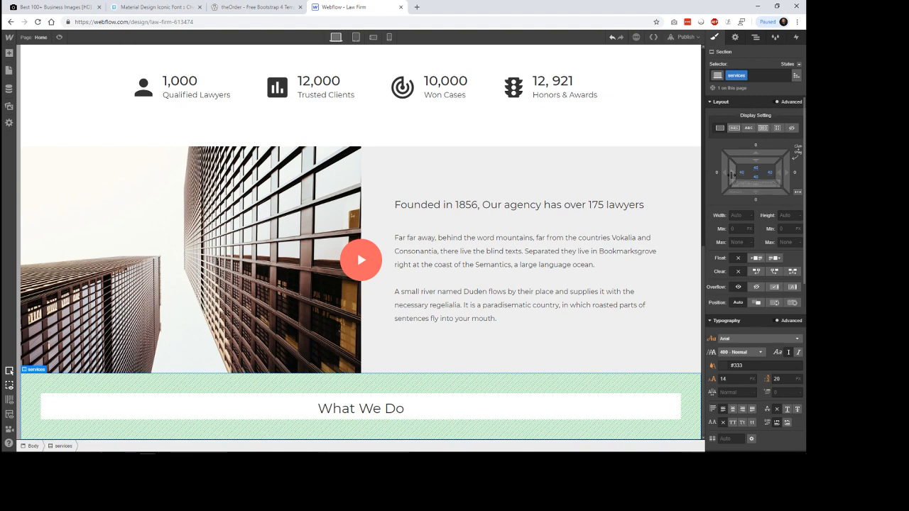
Step: Compare with the reference's content width, then set the services-inner div block's maximum width to 800 px
click(248, 8)
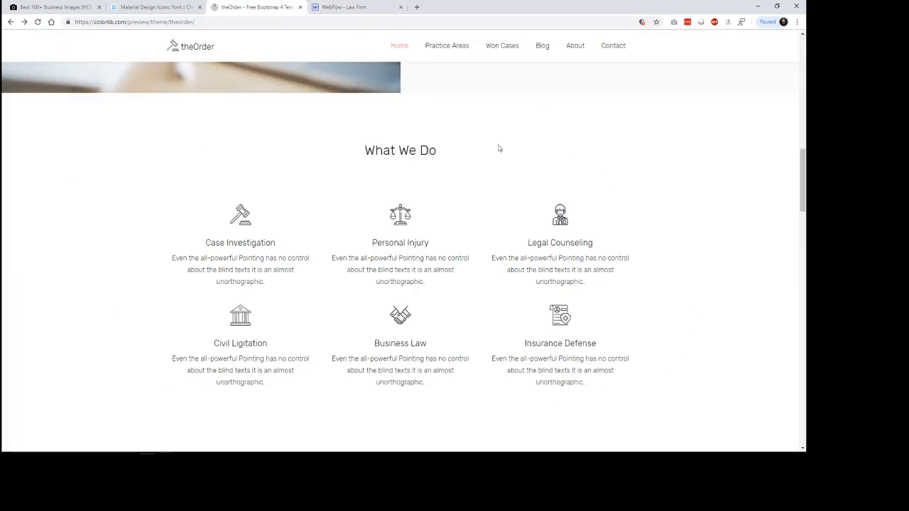
click(347, 8)
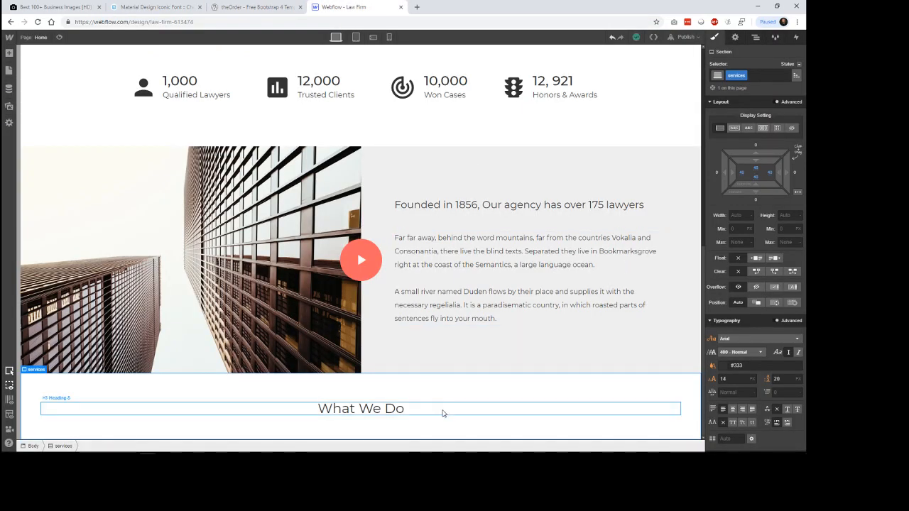
click(420, 405)
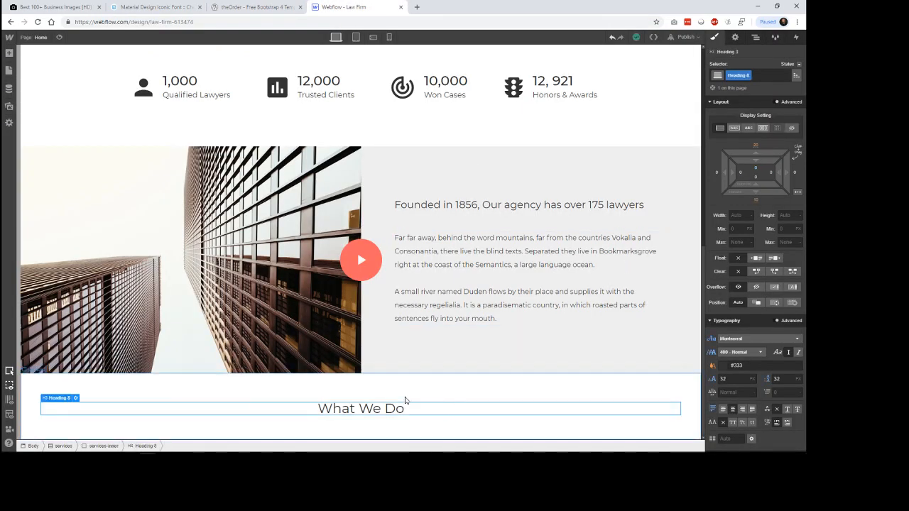
click(71, 446)
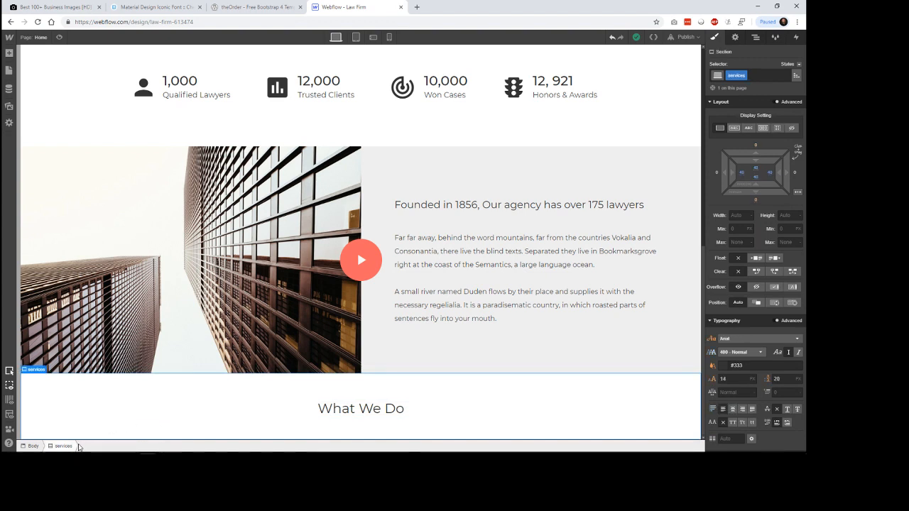
click(273, 415)
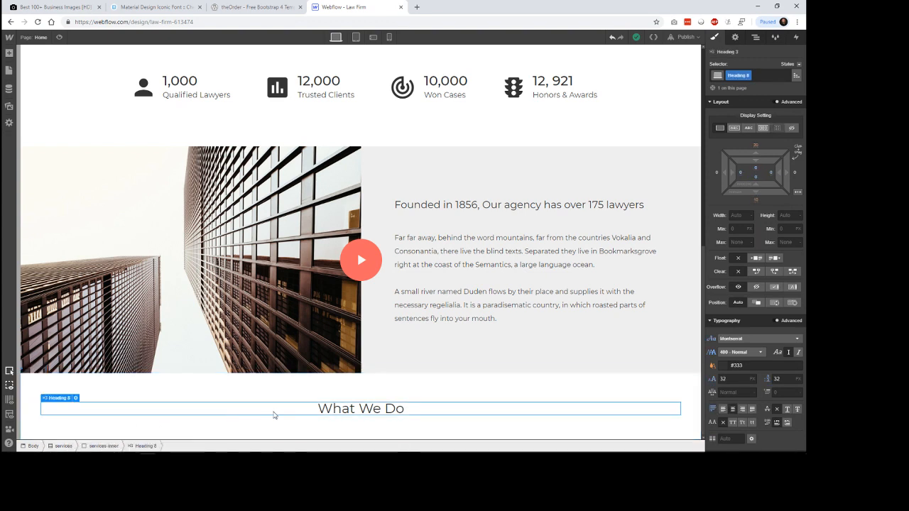
click(103, 446)
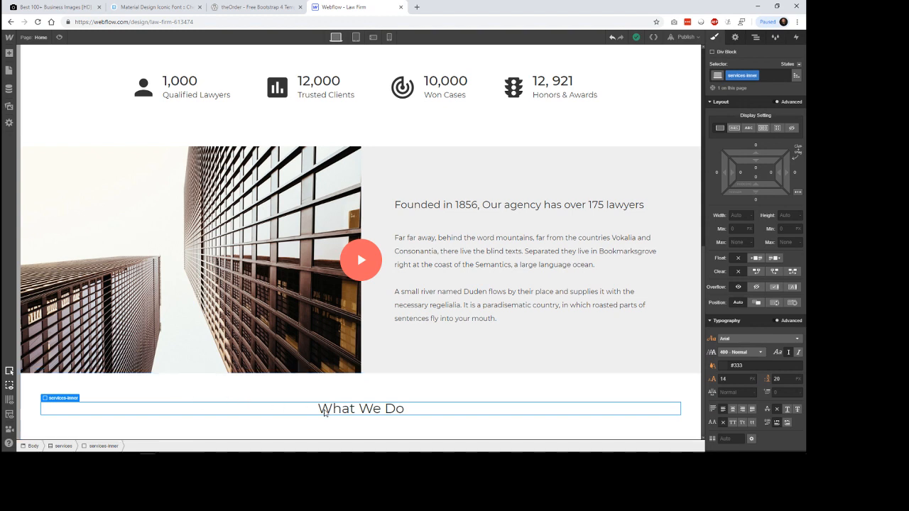
click(738, 243)
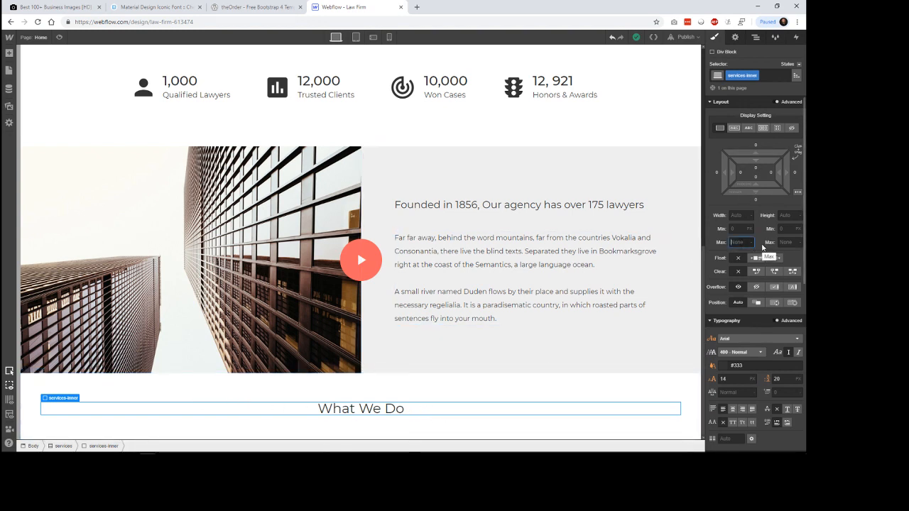
text(800)
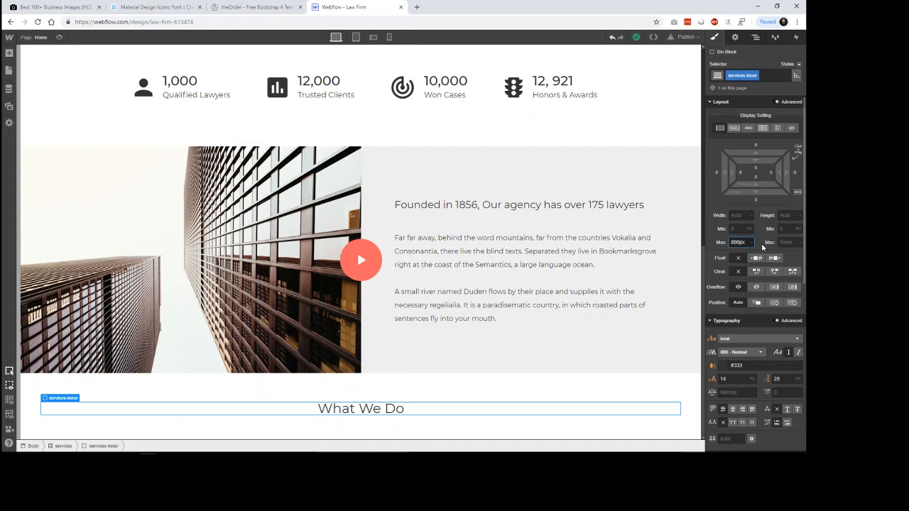
key(Return)
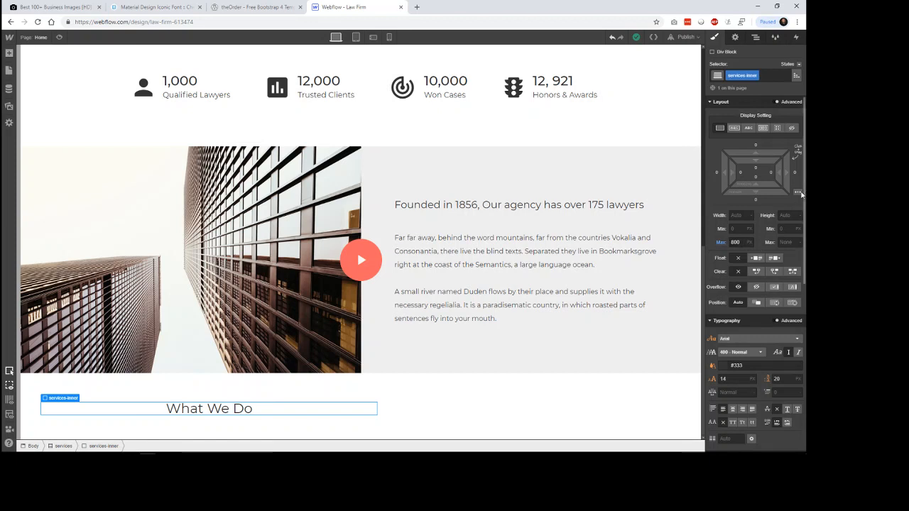
Step: Center the services-inner div block with automatic side margins and preview the page against the reference
click(798, 192)
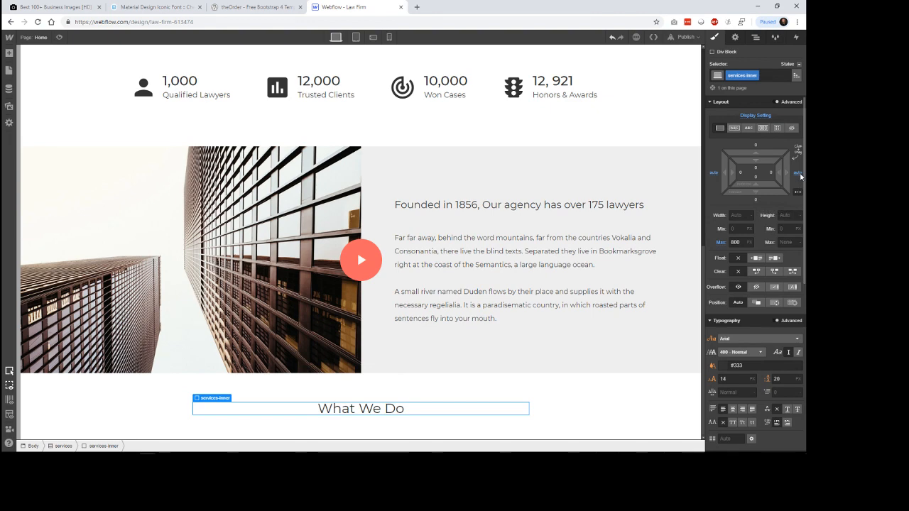
click(597, 396)
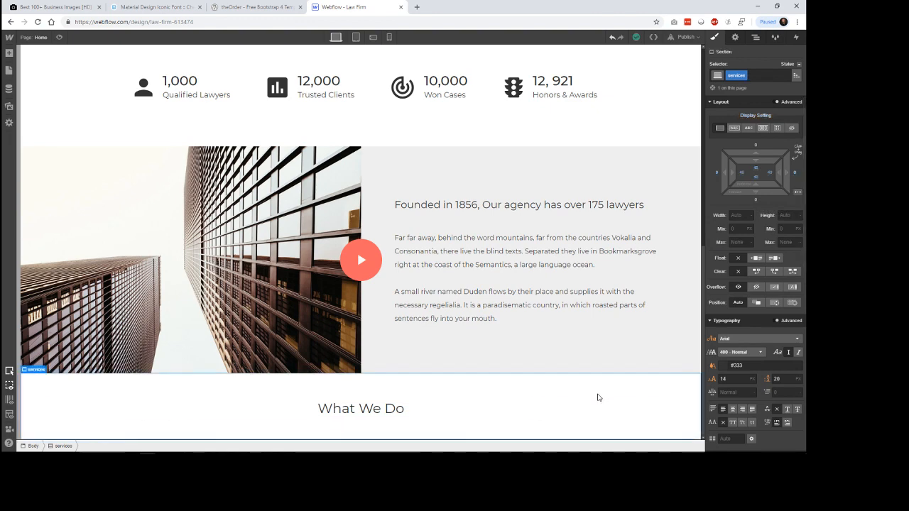
click(59, 37)
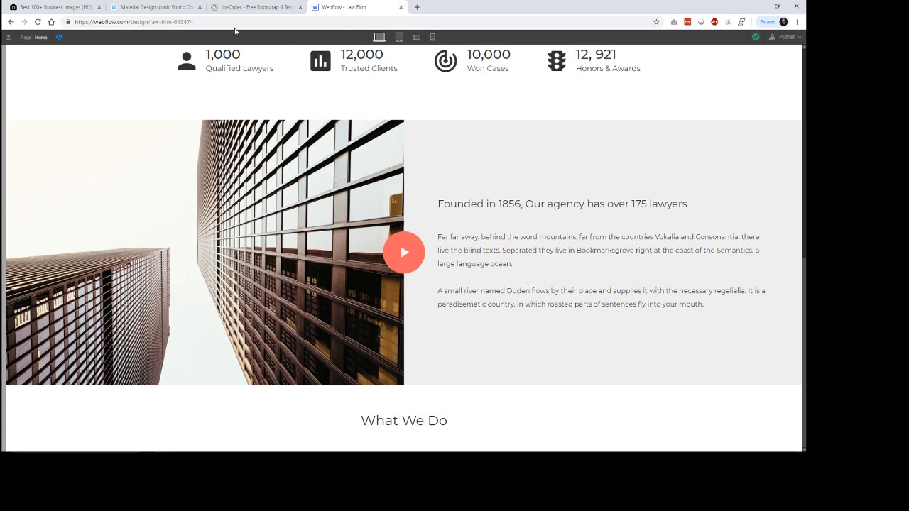
click(250, 3)
click(359, 9)
key(ctrl+shift+p)
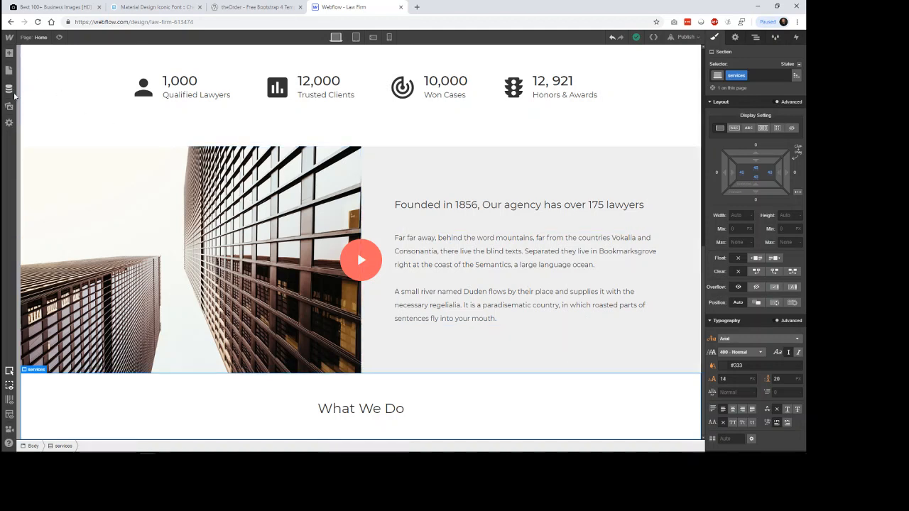
Step: Start a new CMS collection named "Services" with the collection URL "services", consulting the reference's service items
click(9, 91)
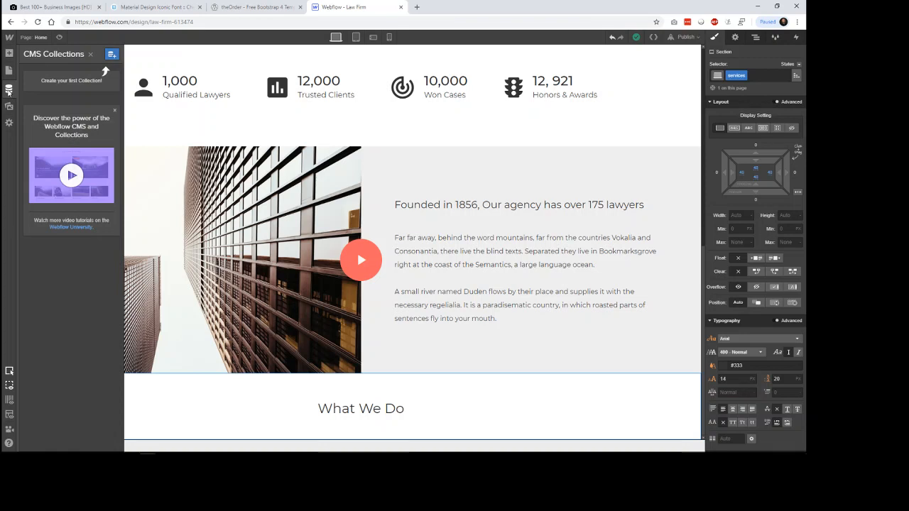
click(112, 55)
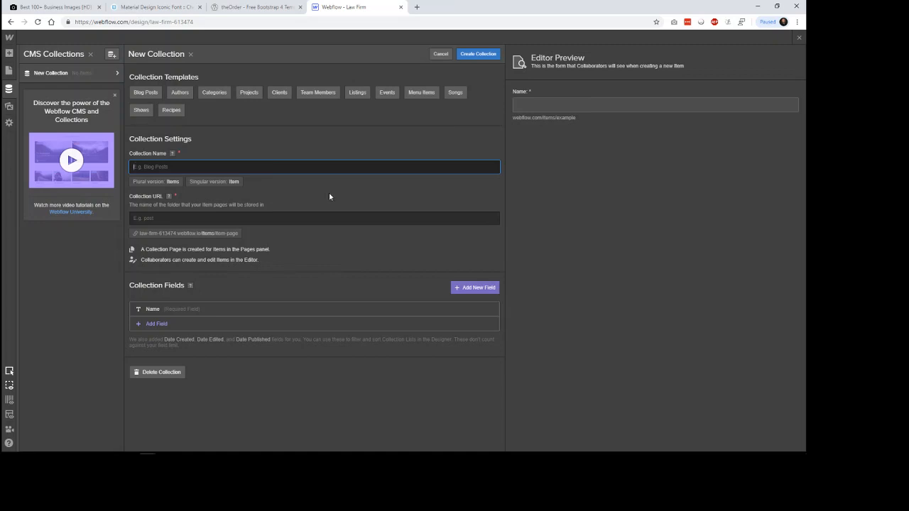
click(268, 8)
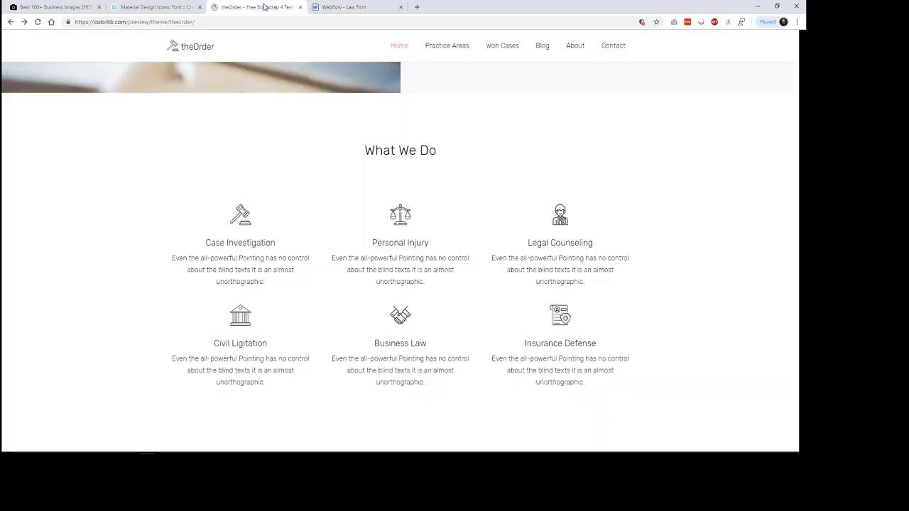
click(343, 7)
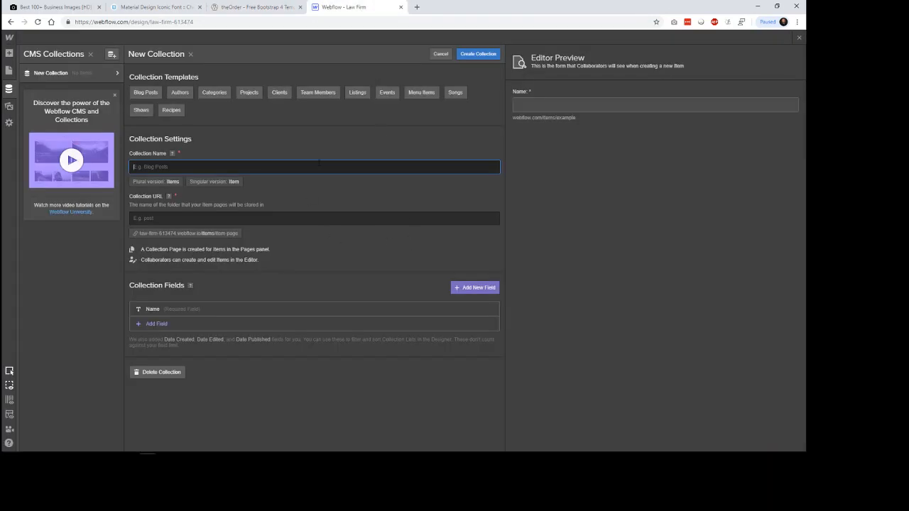
text(Services)
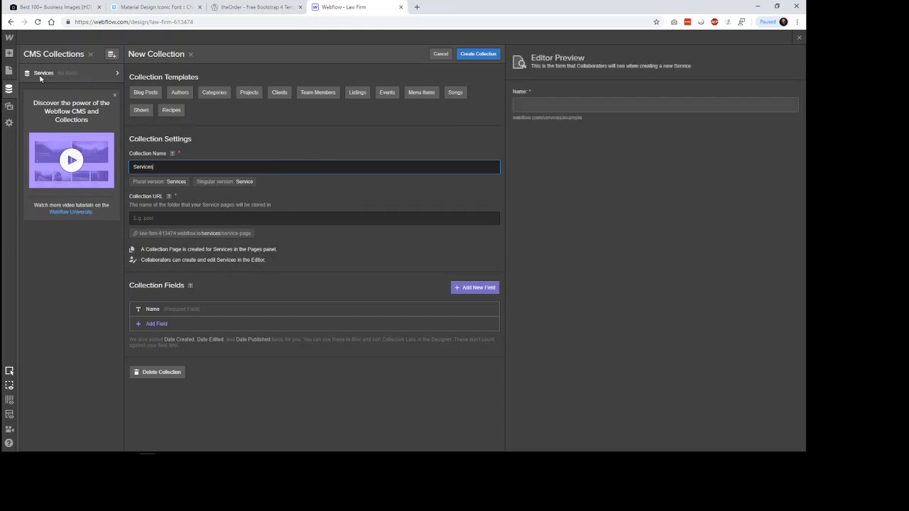
key(Tab)
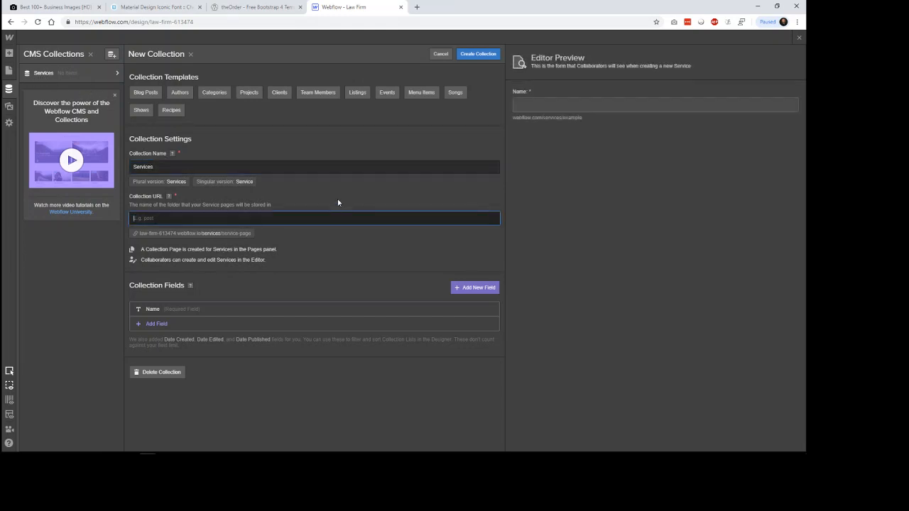
text(services)
click(339, 245)
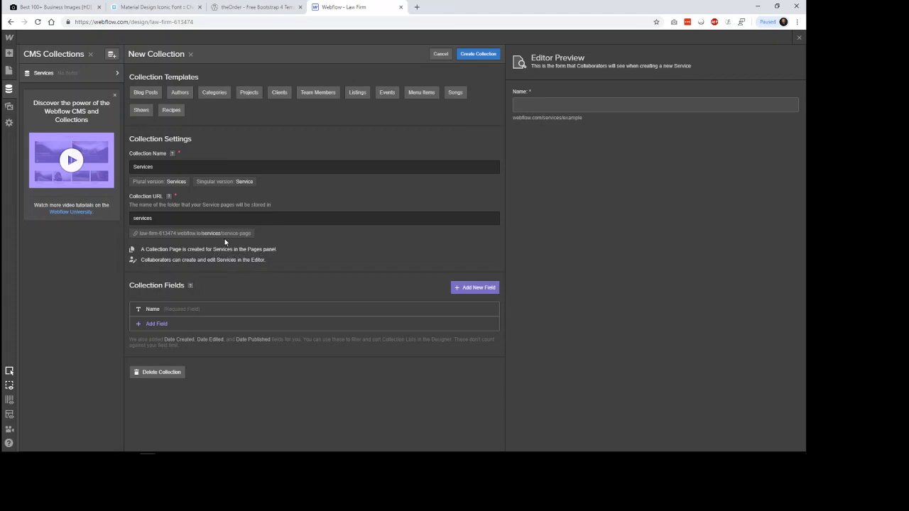
Step: Open the site's page list to view the Services collection's template page
click(10, 71)
click(471, 265)
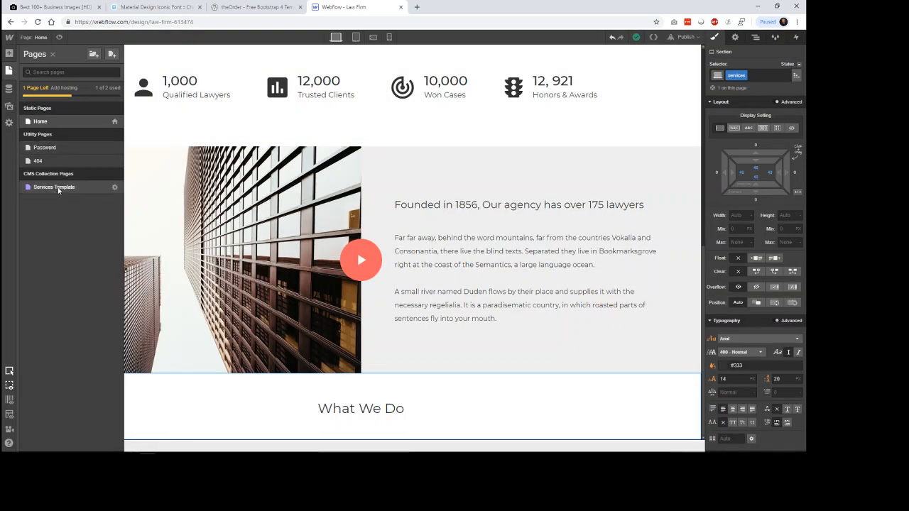
Step: View the Services collection's template page, then bring the site's page list back up
click(61, 189)
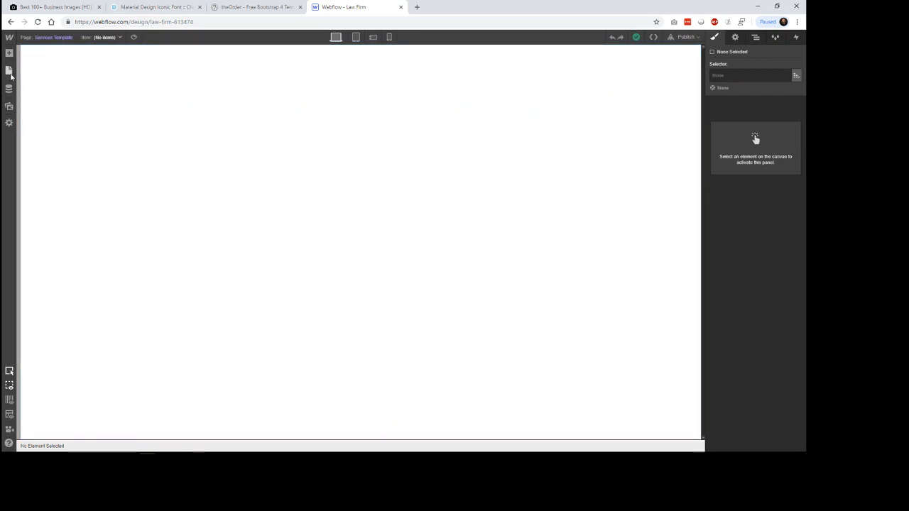
click(9, 55)
click(9, 70)
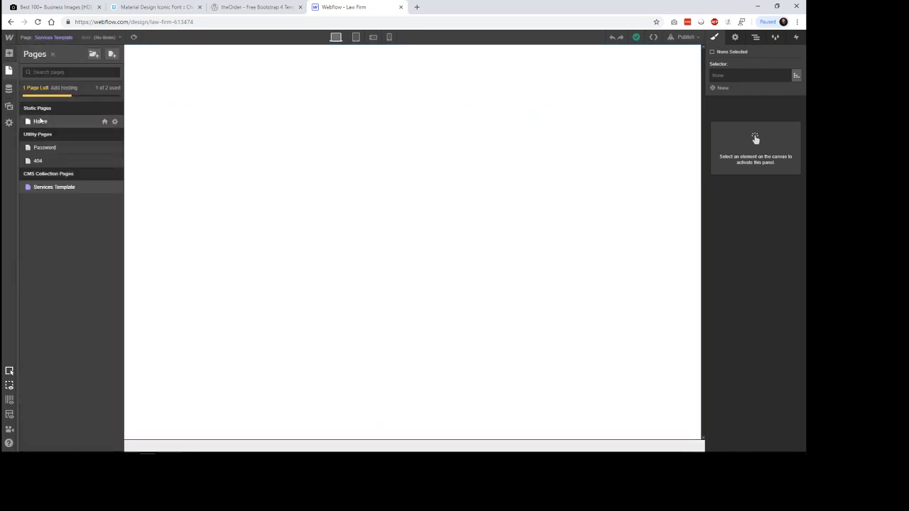
Step: Return to the Home page and open the Services collection's item list in the CMS
click(41, 128)
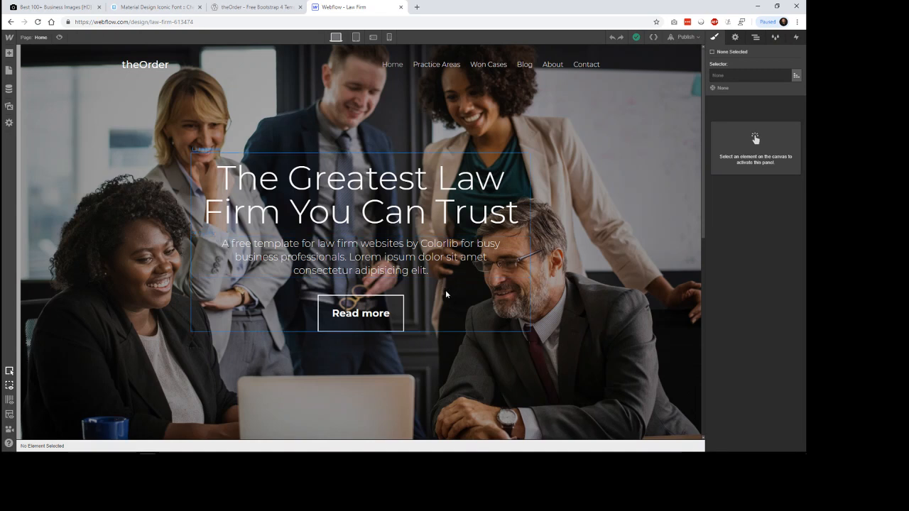
scroll(599, 315, down, 6)
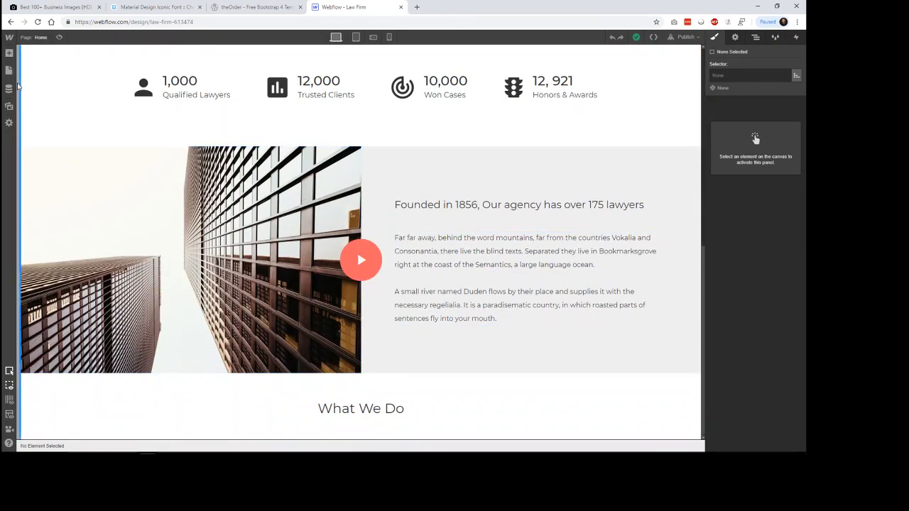
click(9, 91)
click(78, 75)
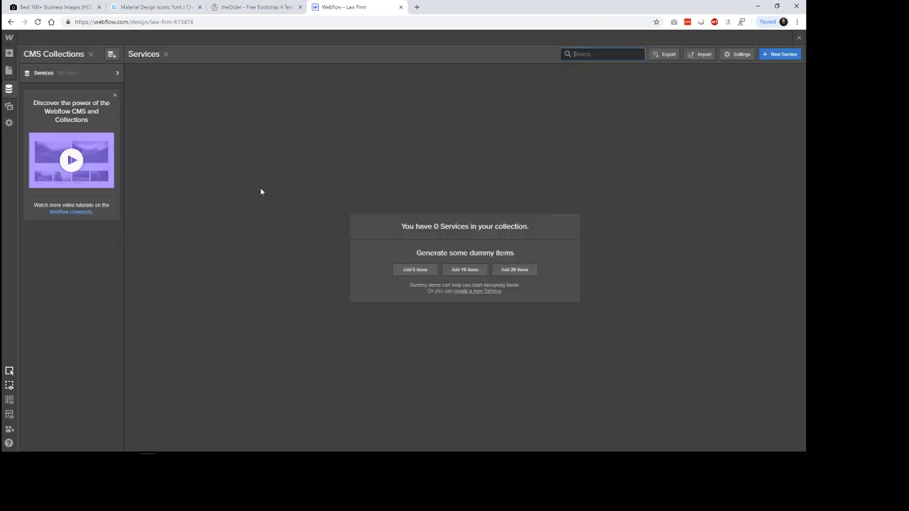
click(488, 293)
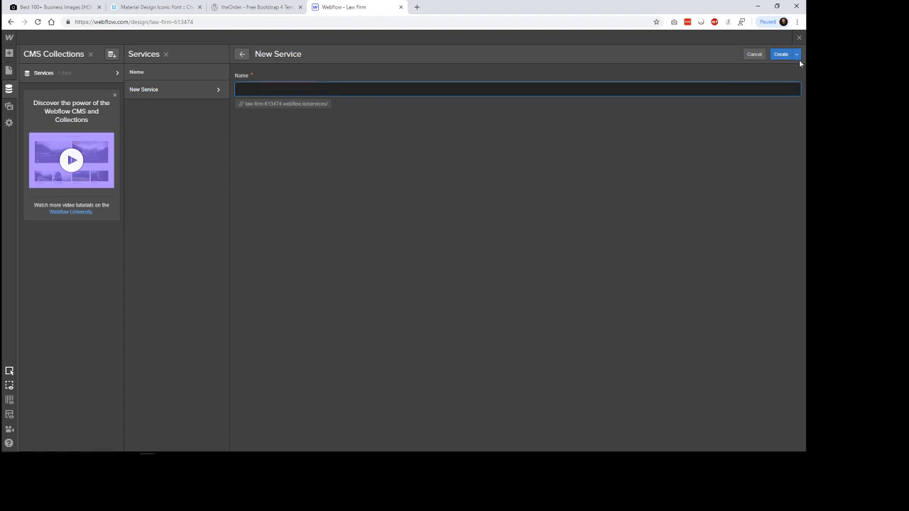
click(753, 55)
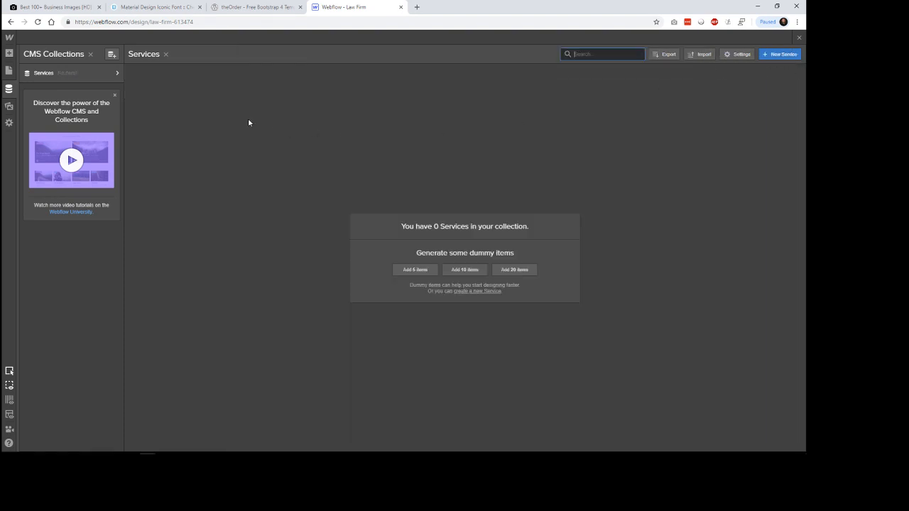
click(779, 57)
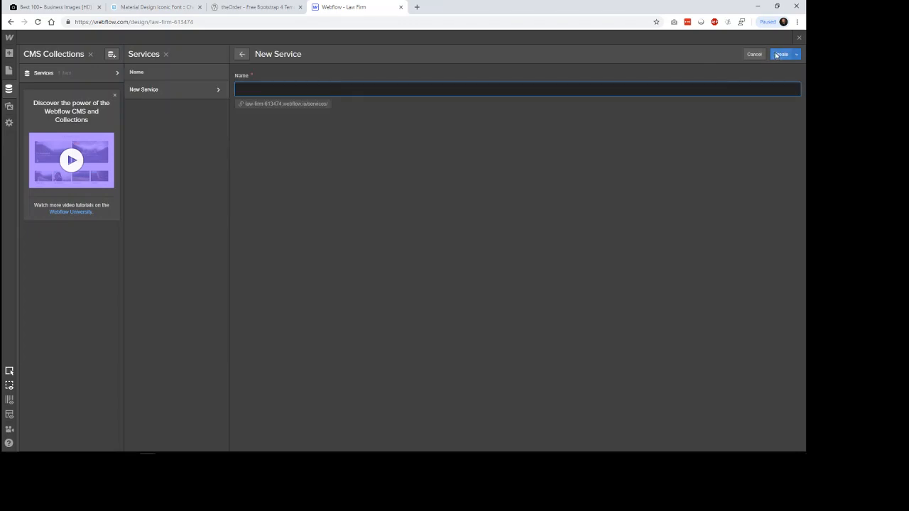
click(779, 57)
click(755, 55)
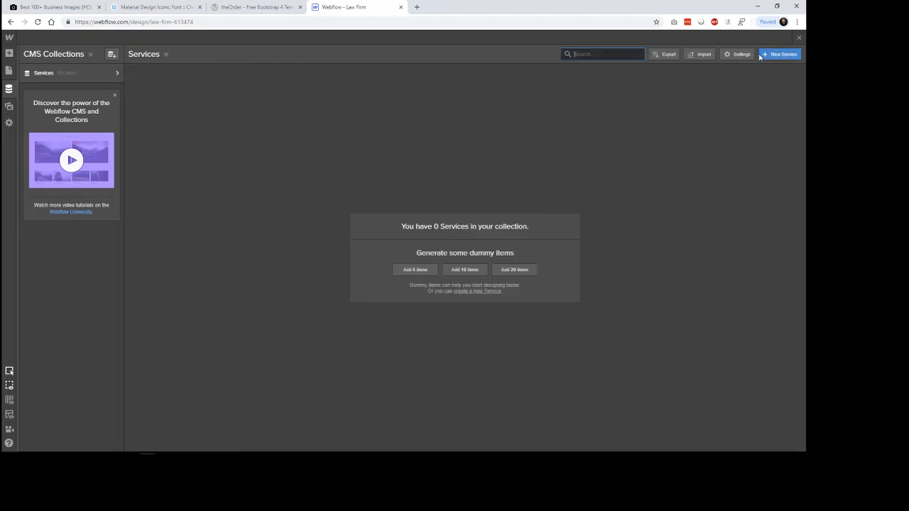
Step: Open the Services collection's settings and examine the heading and description text of the reference's Case Investigation item
click(117, 74)
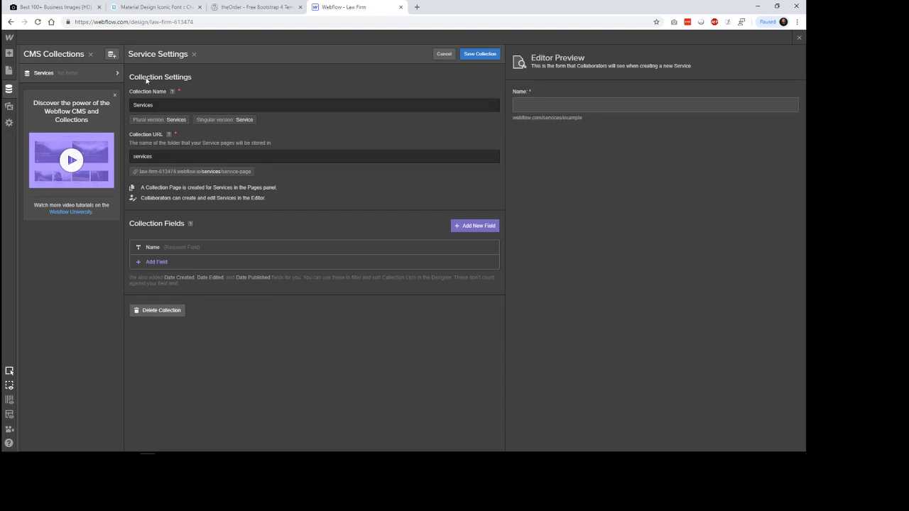
click(119, 75)
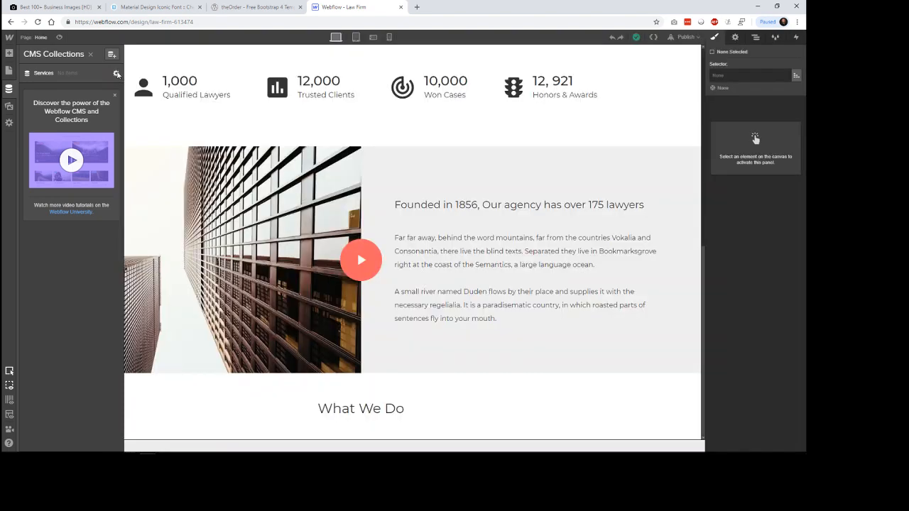
click(118, 74)
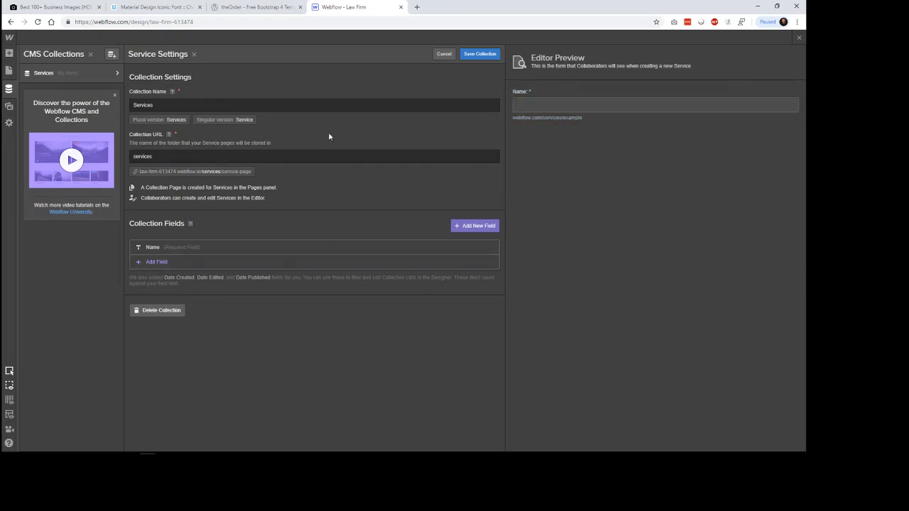
click(256, 7)
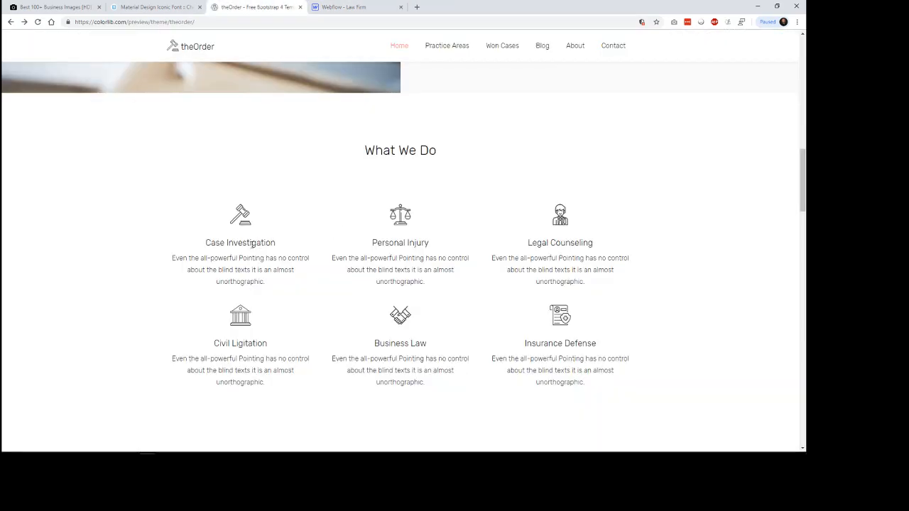
drag(206, 243, 265, 243)
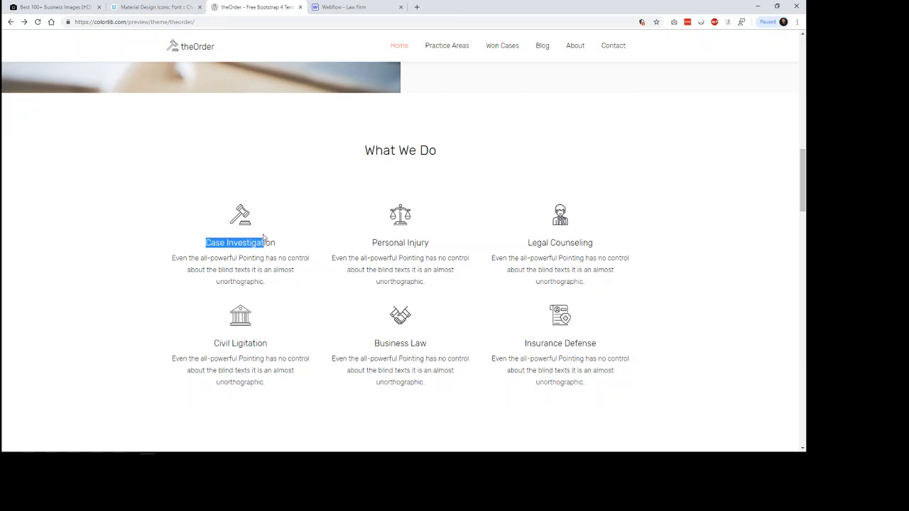
drag(206, 246, 268, 281)
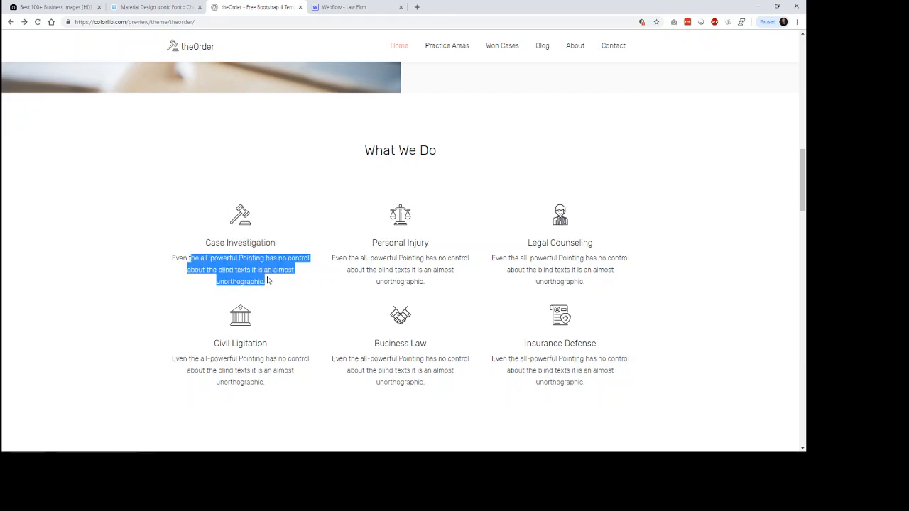
click(346, 7)
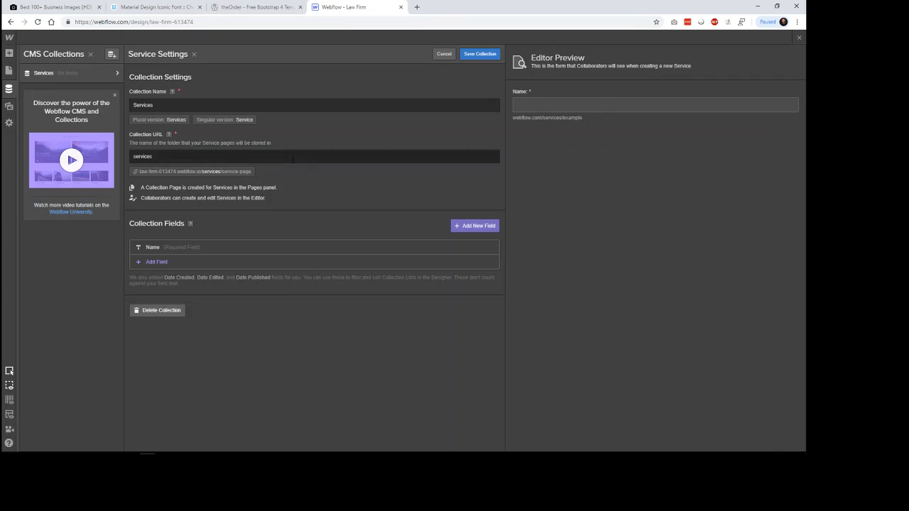
Step: Add a plain text field labelled "Service Type" to the Services collection, checking the reference's Case Investigation heading
click(272, 263)
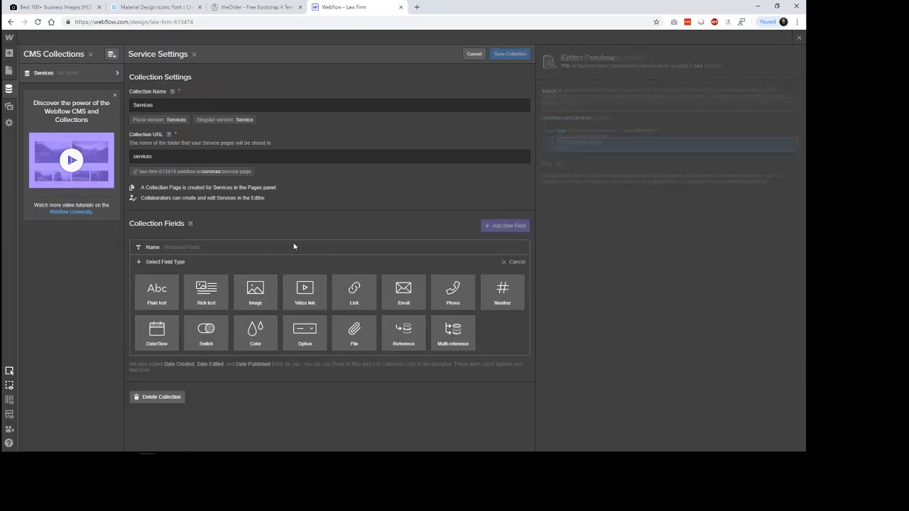
click(255, 7)
click(222, 245)
drag(205, 243, 305, 227)
click(356, 9)
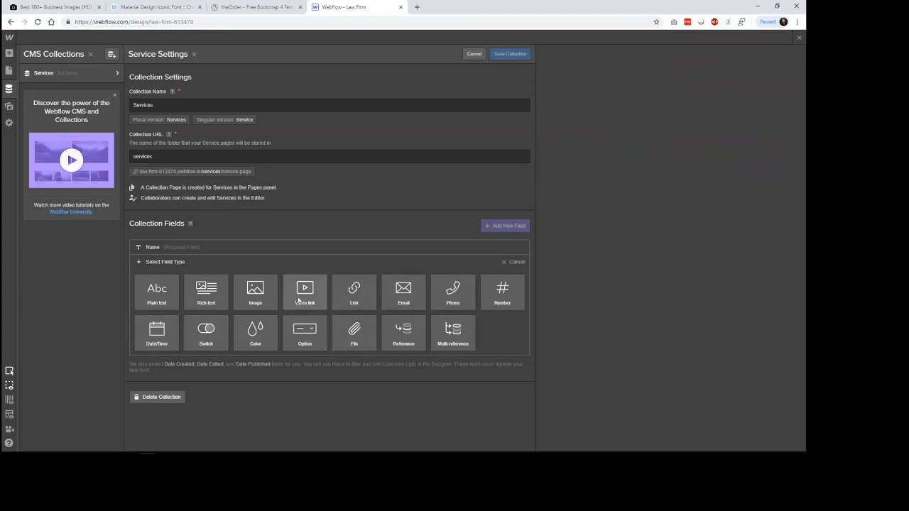
click(160, 302)
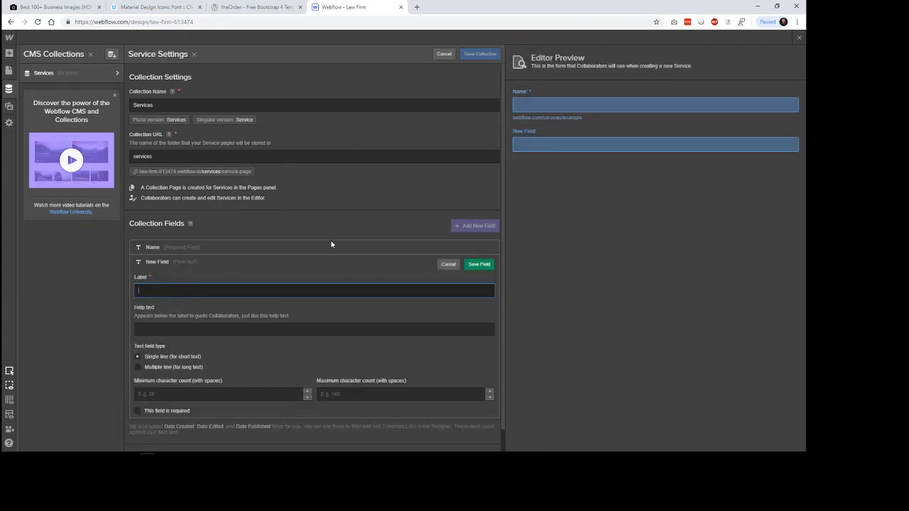
text(Service Heading)
drag(156, 290, 202, 298)
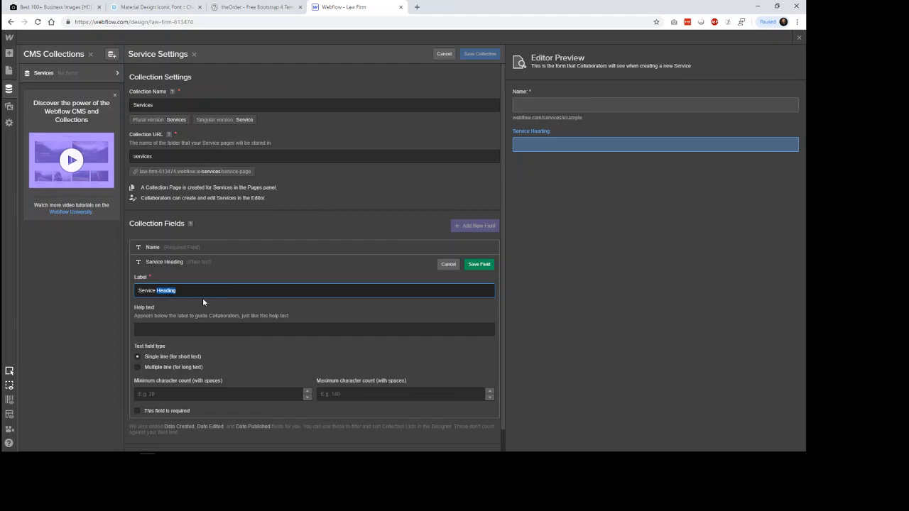
text(Type)
Step: Set the Service Type field's help text to "The name of the service"
click(226, 328)
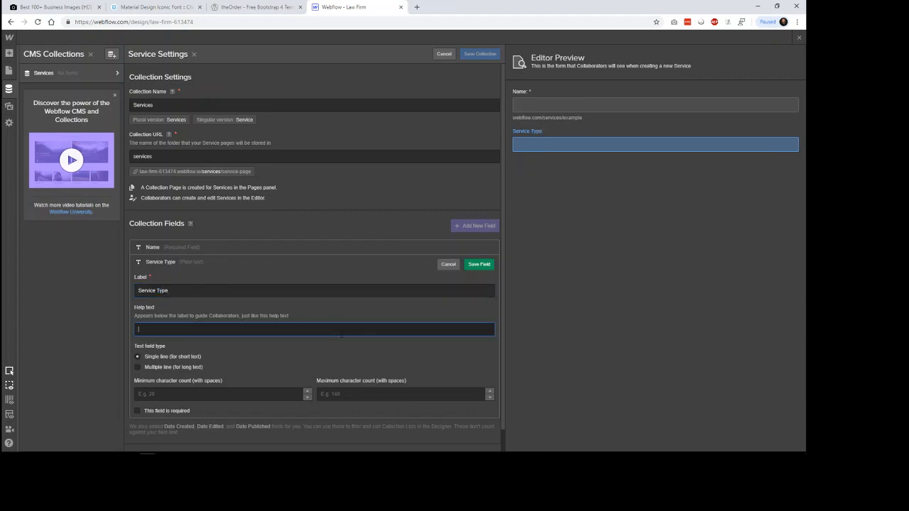
text(What is the )
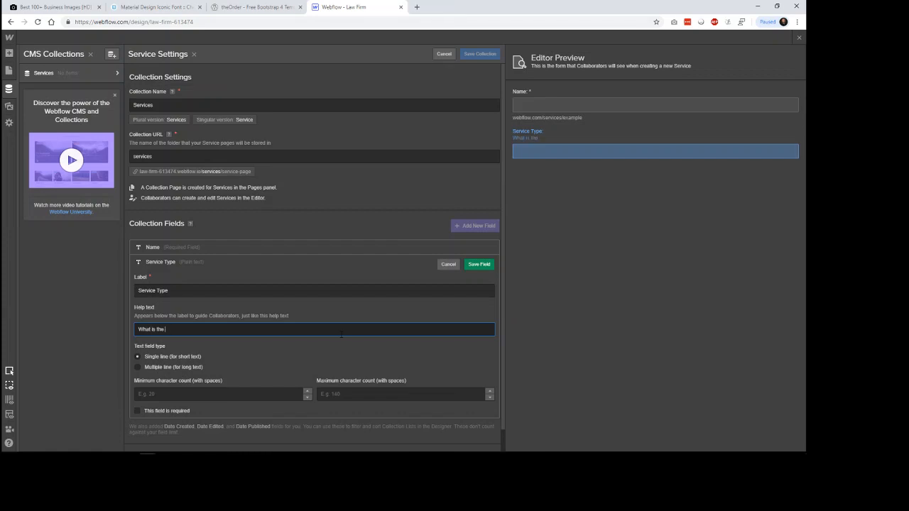
text(name of the)
key(BackSpace)
key(BackSpace)
key(BackSpace)
key(BackSpace)
key(BackSpace)
key(BackSpace)
key(BackSpace)
key(BackSpace)
key(BackSpace)
key(BackSpace)
key(BackSpace)
key(BackSpace)
key(BackSpace)
key(BackSpace)
key(BackSpace)
key(BackSpace)
key(BackSpace)
key(BackSpace)
key(BackSpace)
key(BackSpace)
text(The name of the service)
click(615, 180)
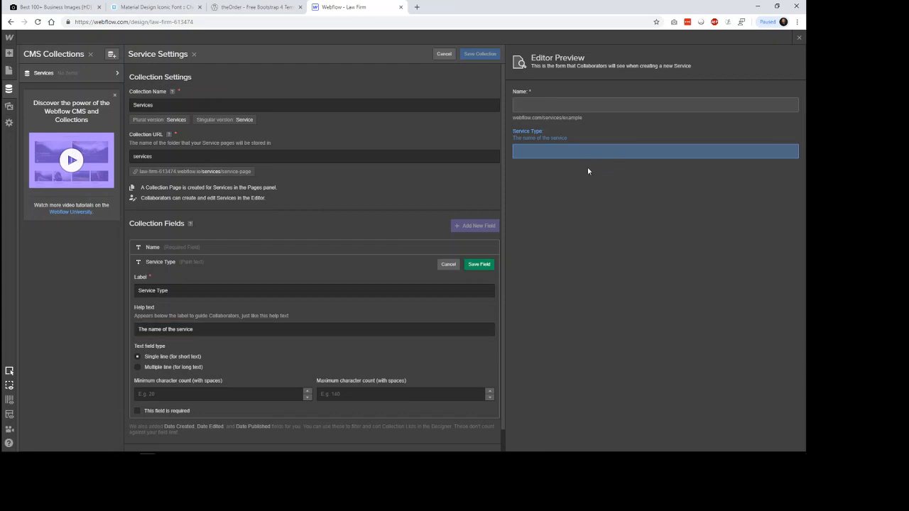
Step: Recheck the reference's service heading, then make the Service Type field required and save the field
click(248, 7)
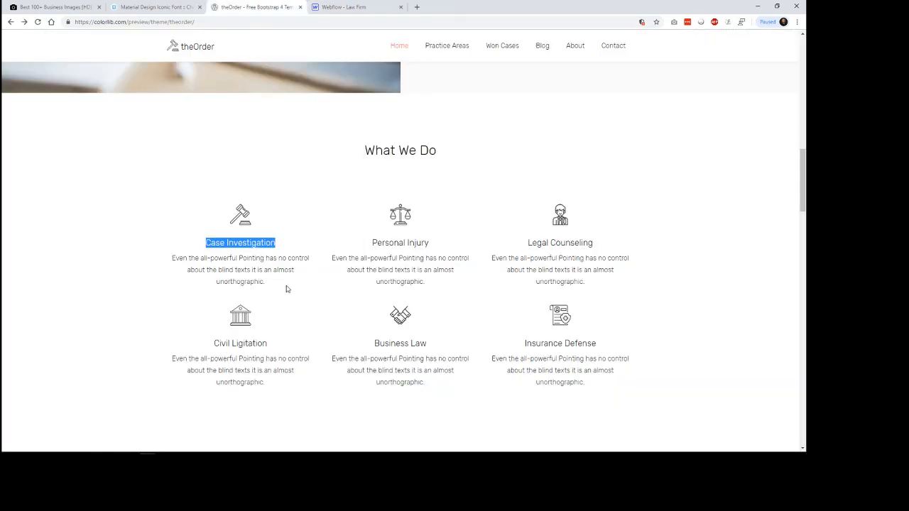
click(390, 9)
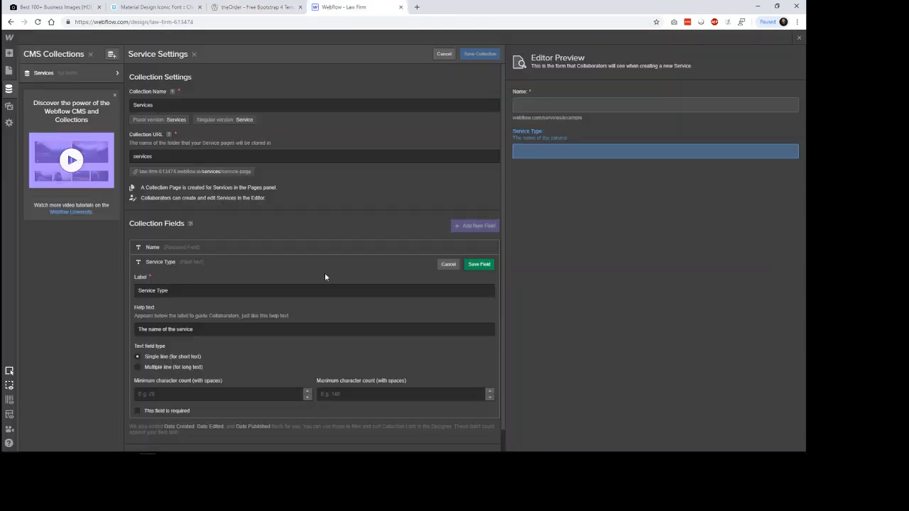
click(221, 393)
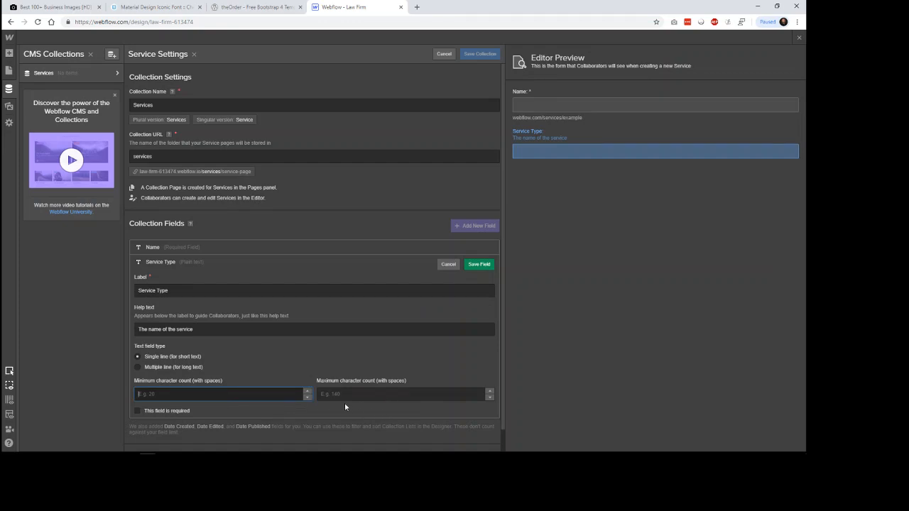
click(145, 412)
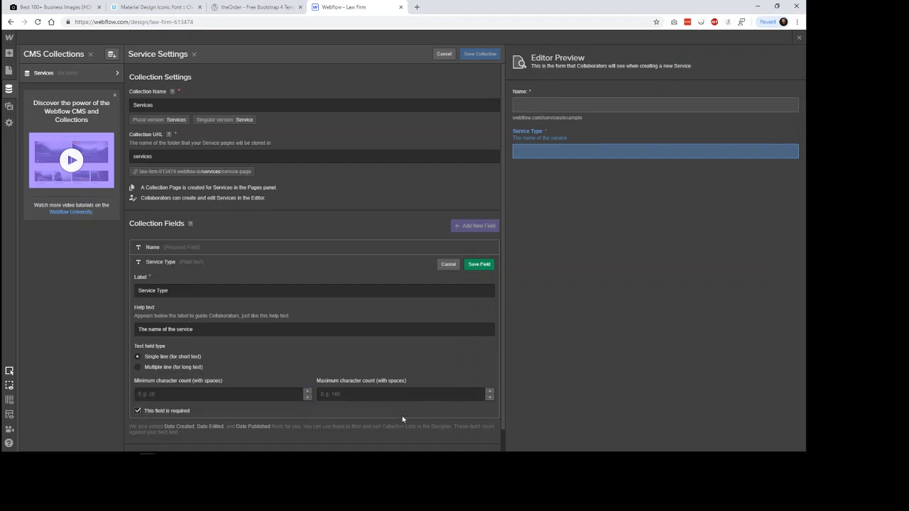
click(481, 265)
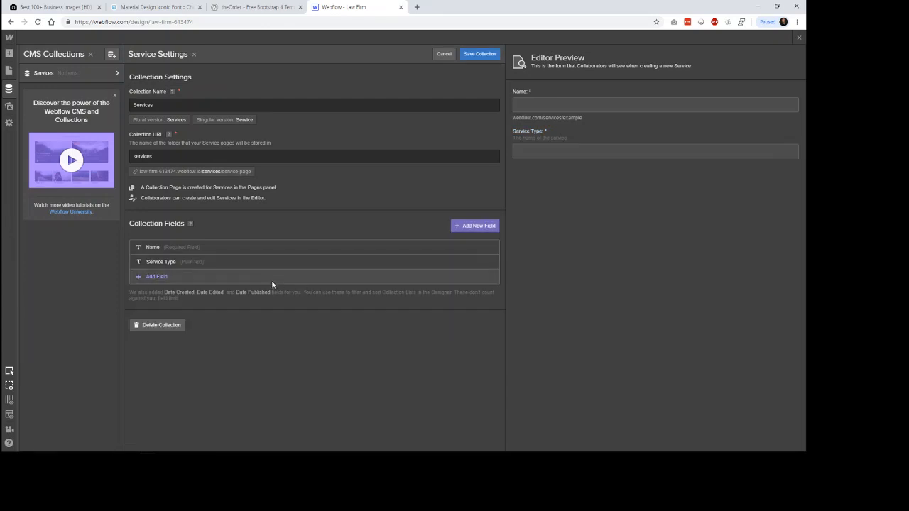
Step: Consult the reference's service items and add a plain text field labelled "Service Description" to the Services collection
click(253, 5)
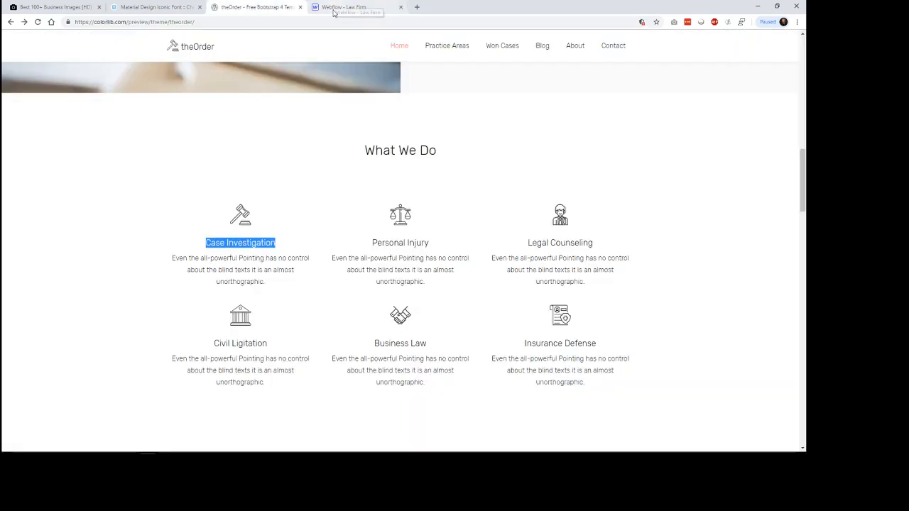
click(334, 6)
click(274, 277)
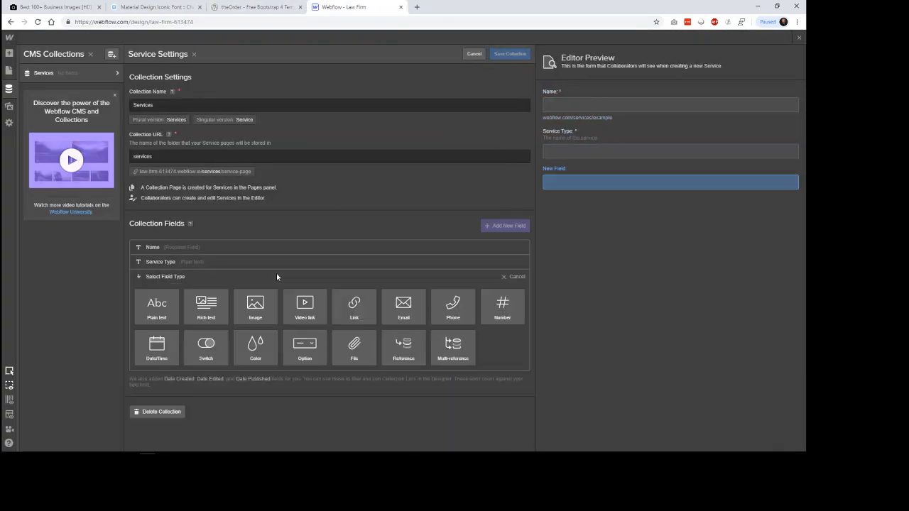
click(157, 305)
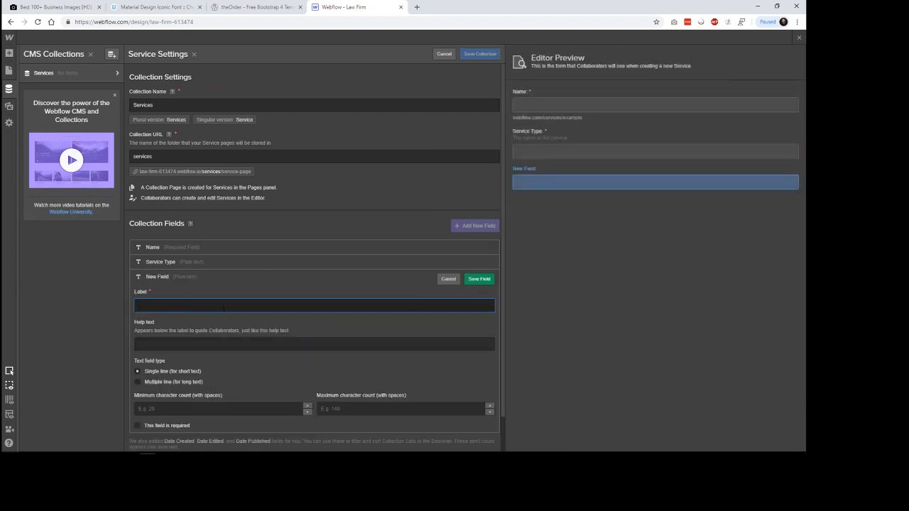
text(Service Description)
Step: Give the Service Description field the help text "Describe this service" and save it as a required field
click(246, 345)
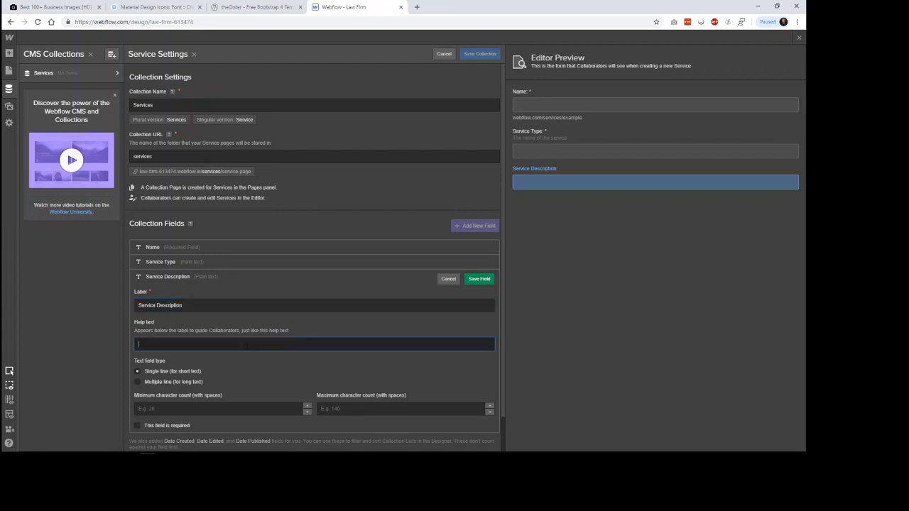
text(Desc)
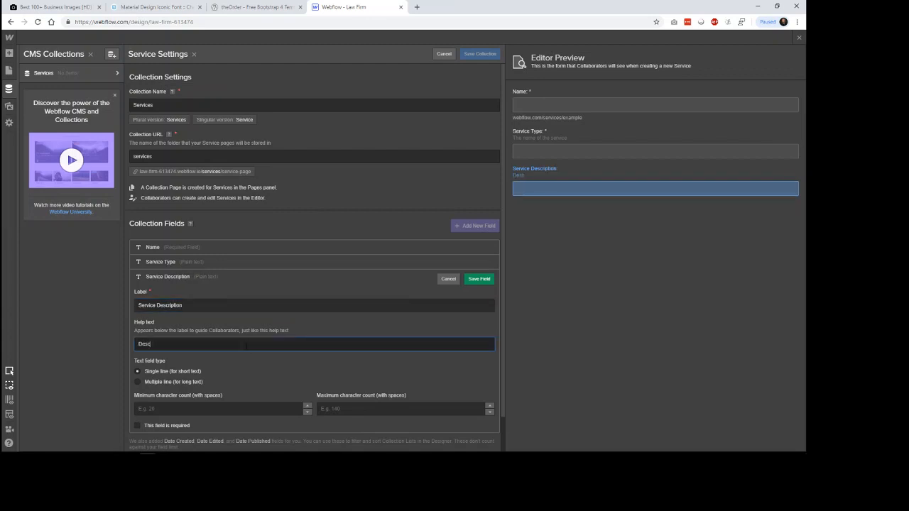
text(rip)
text(e th)
text(is serve)
click(142, 427)
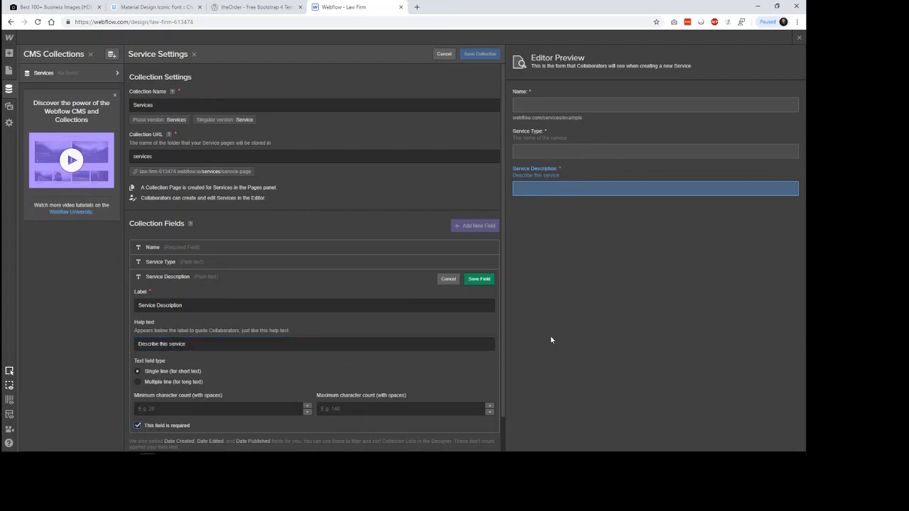
click(478, 279)
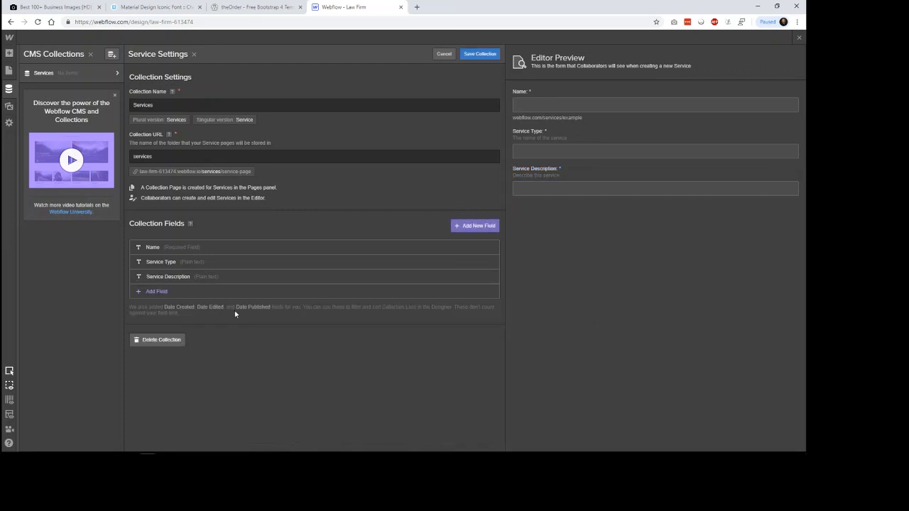
Step: Set the Service Description field's maximum character count to 140 and consult the service descriptions in the theOrder reference
click(223, 279)
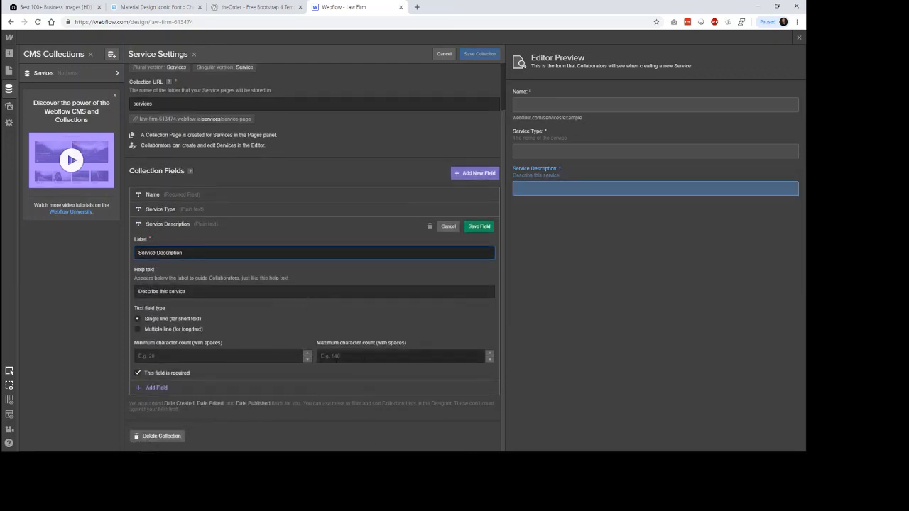
click(398, 356)
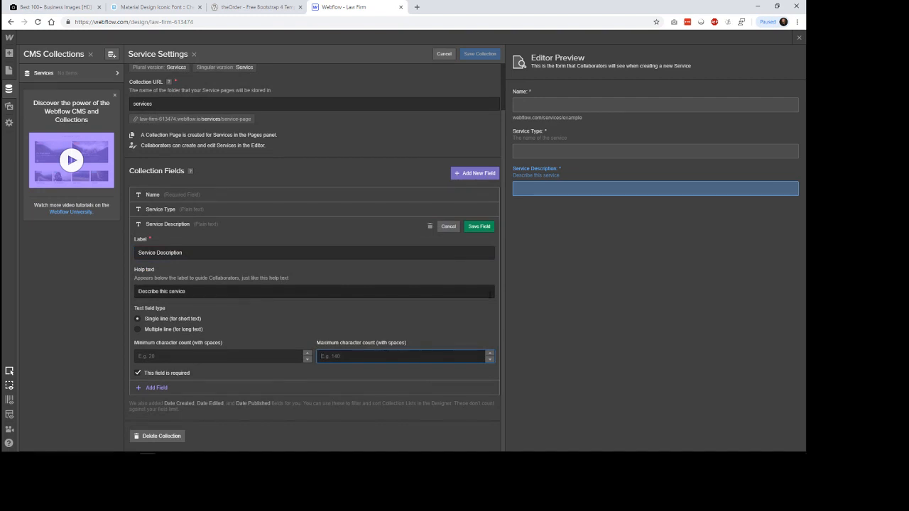
text(140)
click(567, 321)
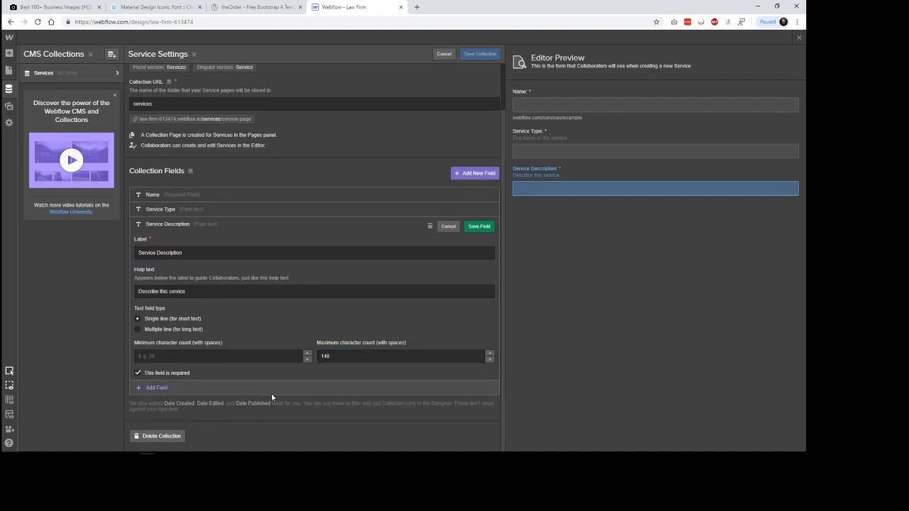
click(288, 9)
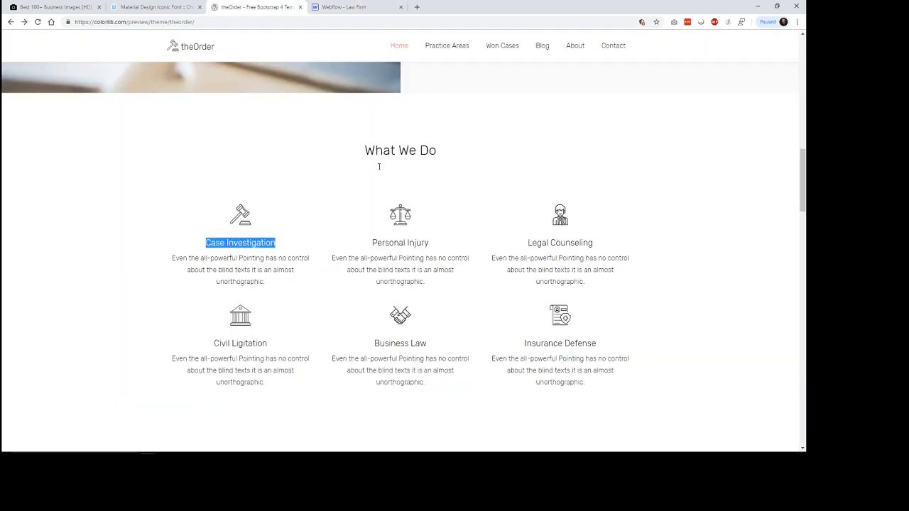
click(351, 7)
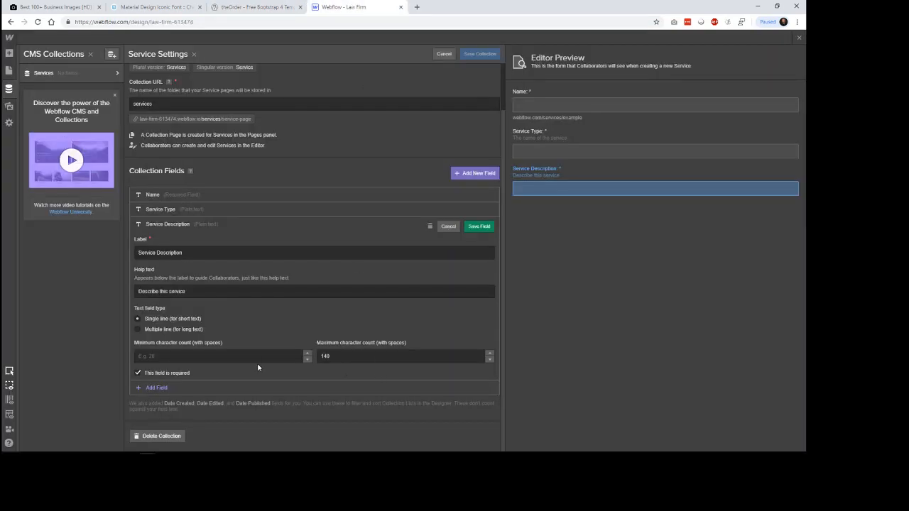
Step: Set the Service Description field's minimum character count to 120 and save the field
click(260, 357)
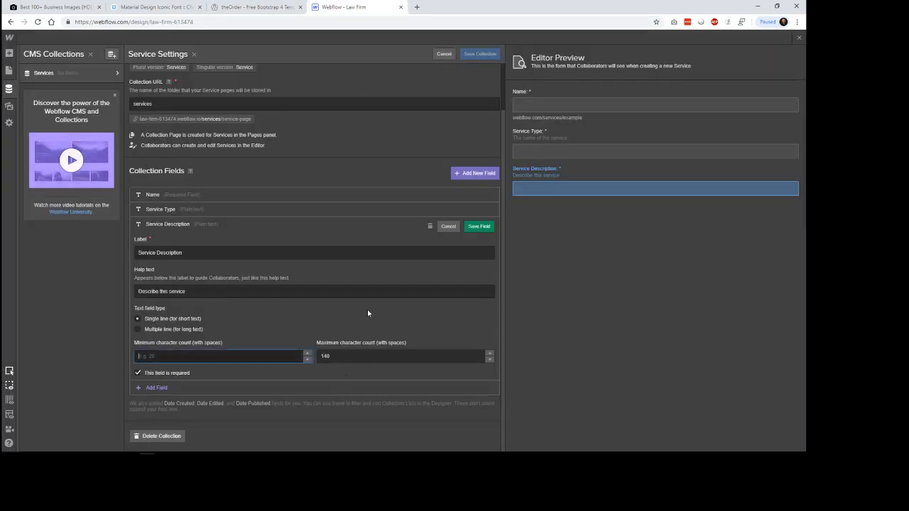
text(140)
click(456, 318)
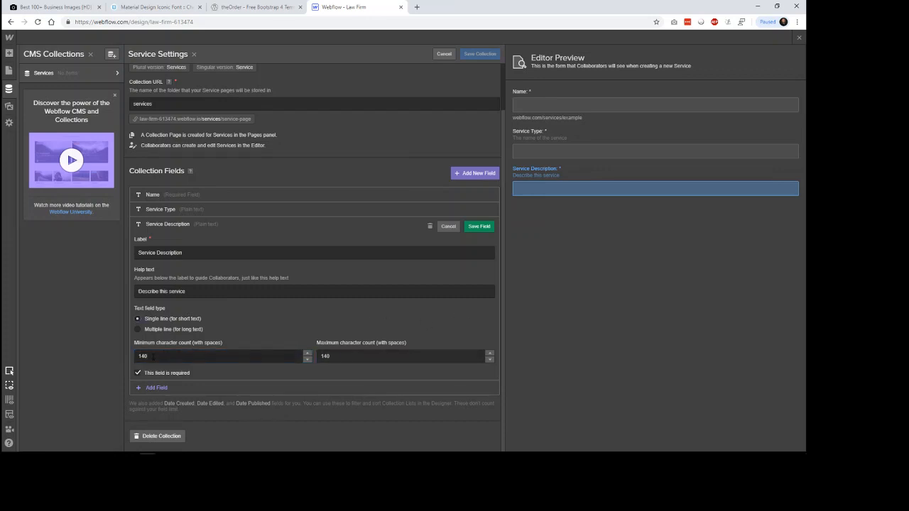
double_click(142, 356)
text(120)
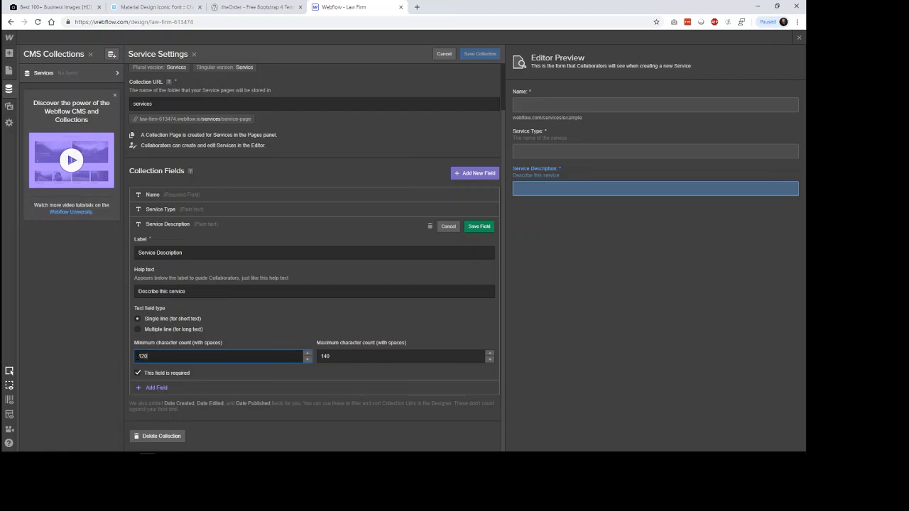
click(298, 372)
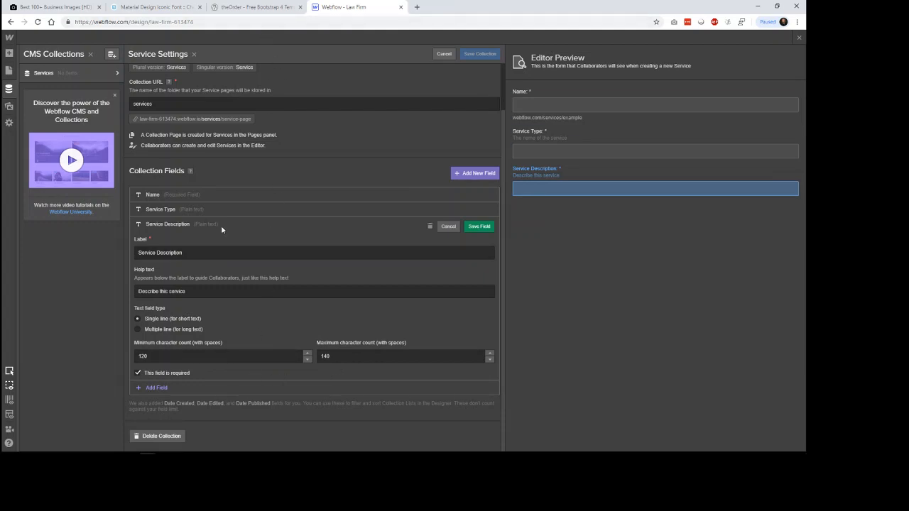
click(474, 227)
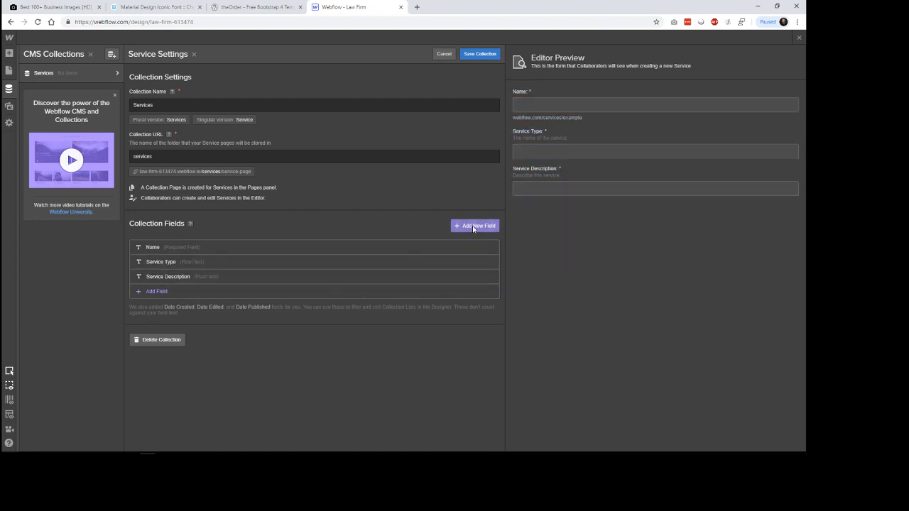
click(193, 295)
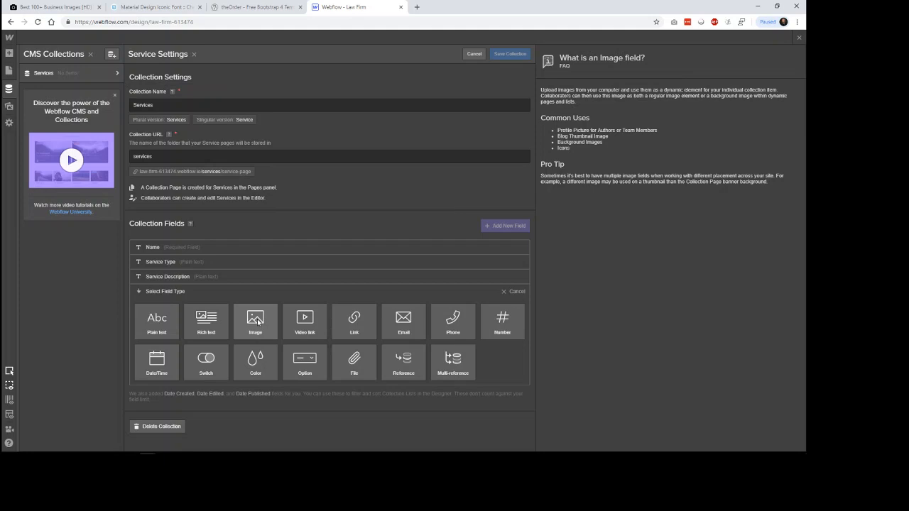
click(161, 322)
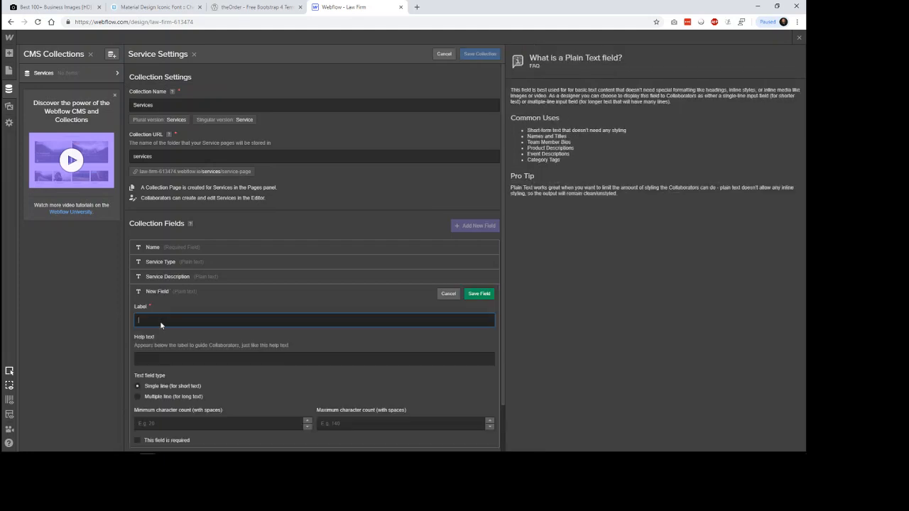
click(448, 293)
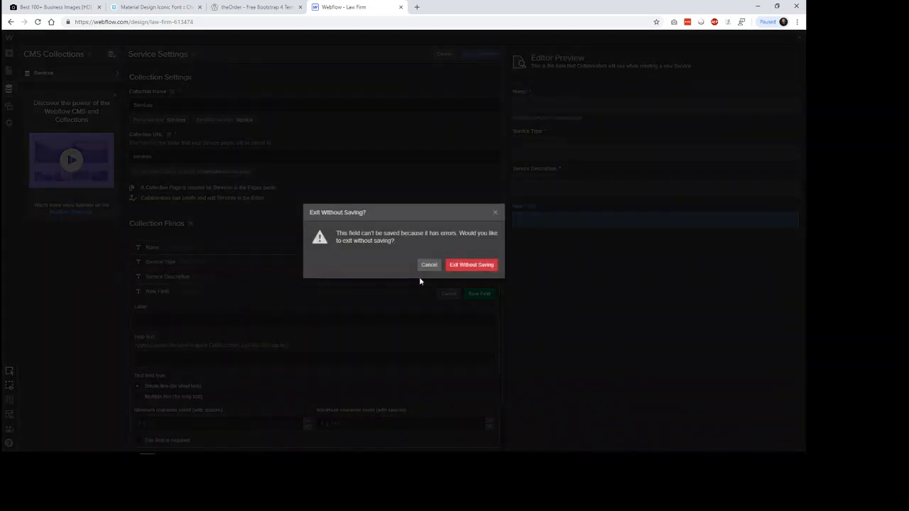
click(464, 265)
Step: Add an image field labelled "Services Icon" to the Services collection
click(234, 291)
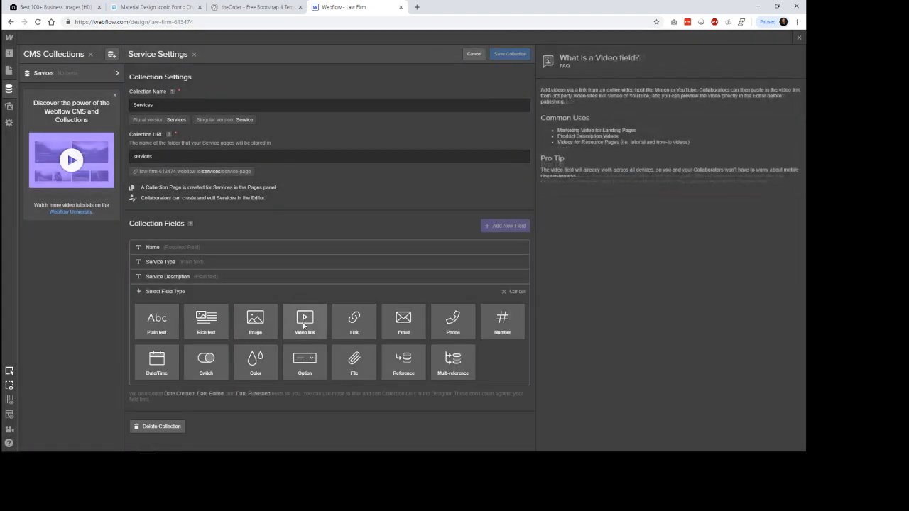
click(258, 322)
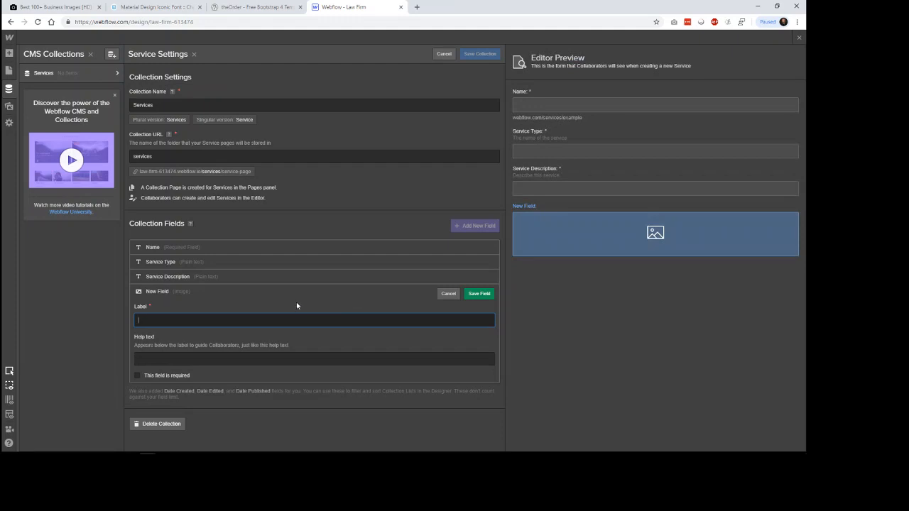
text(Services Icon)
Step: Give the Services Icon field the help text "Icon for the service" and save it as a required field
click(296, 358)
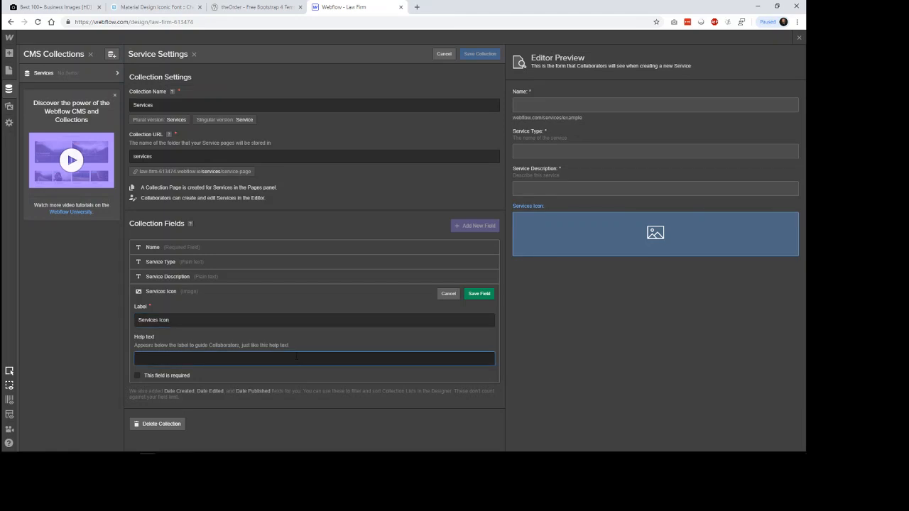
text(Icon fo)
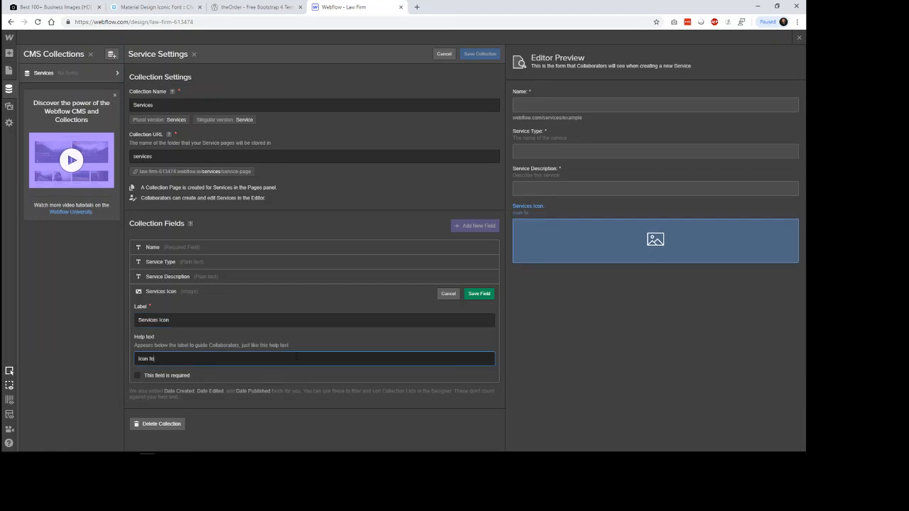
text(r the service)
click(189, 377)
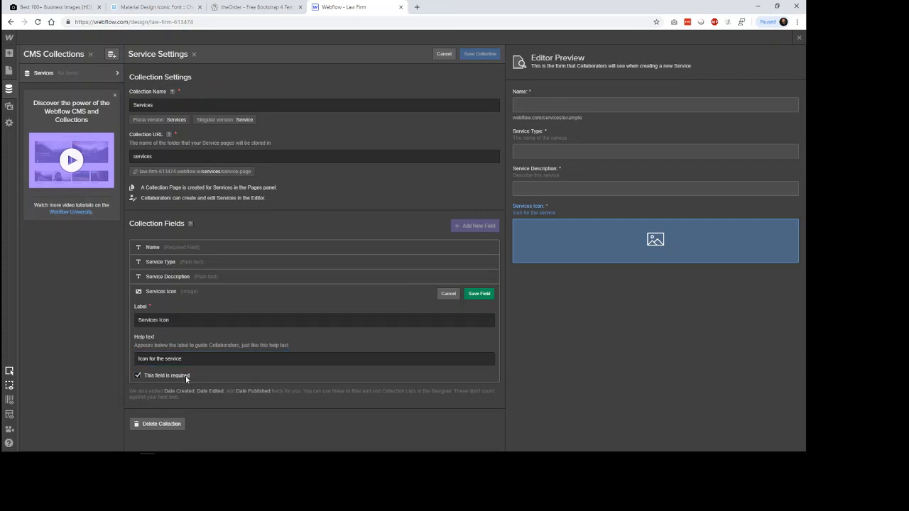
click(477, 296)
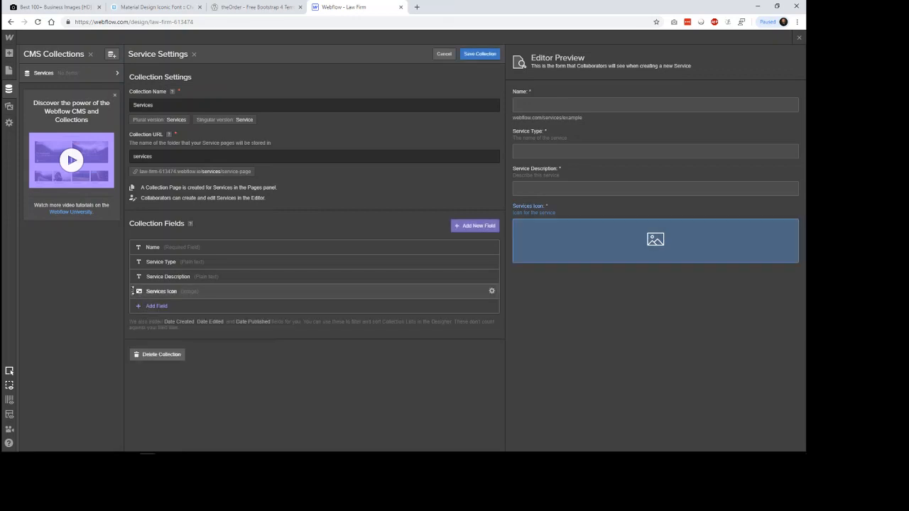
Step: Move the Services Icon field directly above Service Type, compare the order with the reference, and save the Services collection
drag(143, 294, 133, 264)
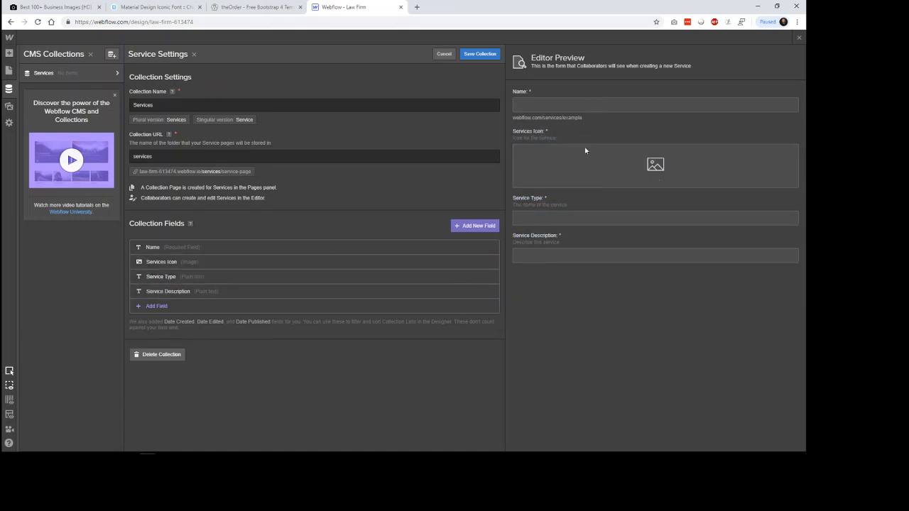
click(257, 7)
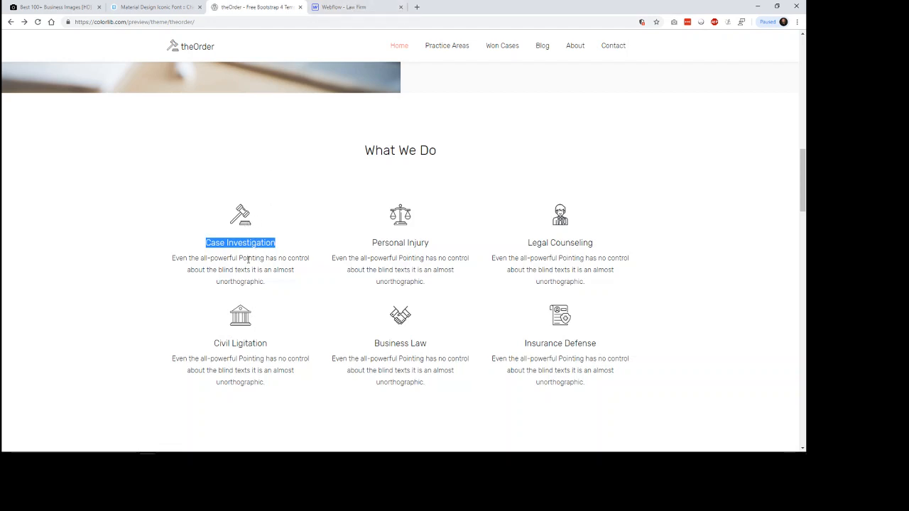
click(344, 7)
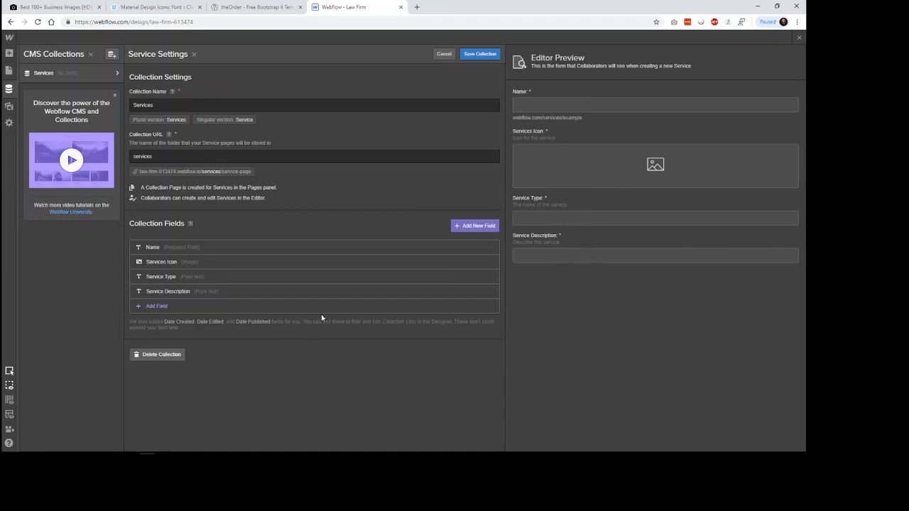
click(480, 54)
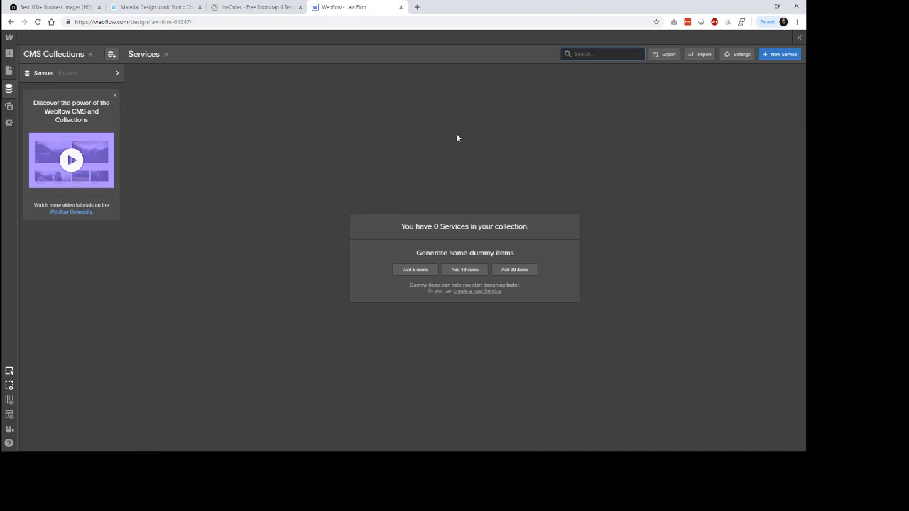
Step: Start a new item in the Services collection and name it "Case Investigation" after the reference's first service
click(778, 55)
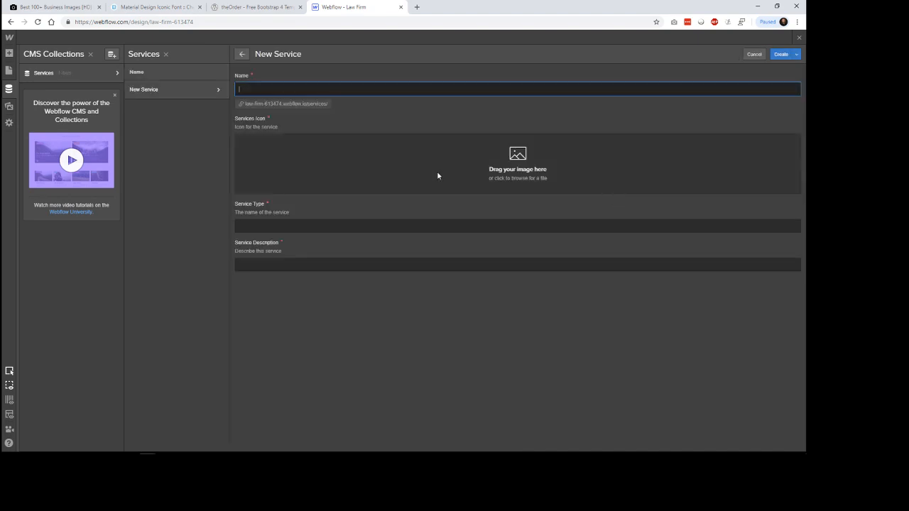
click(256, 7)
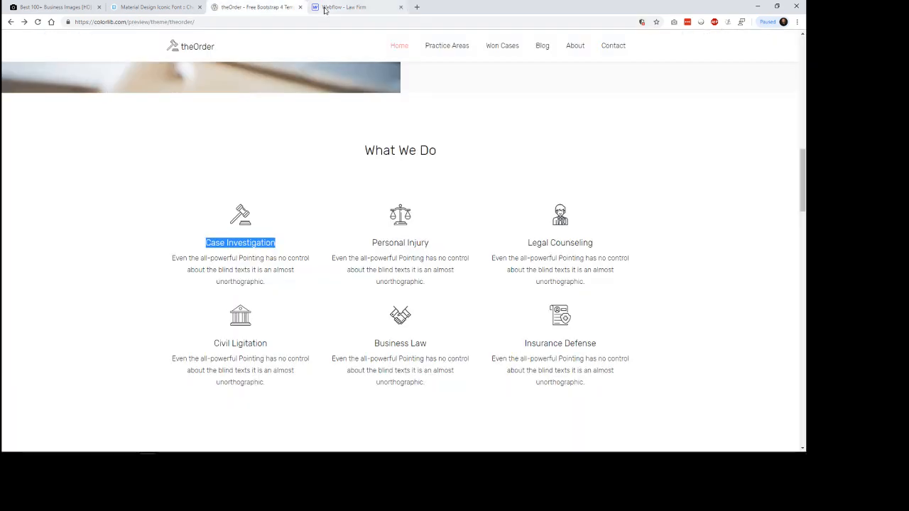
click(320, 9)
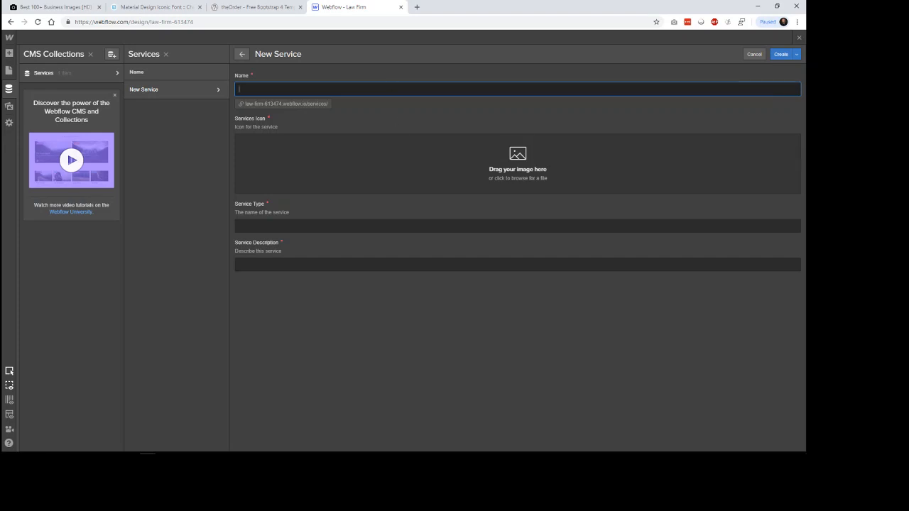
text(Case Inve)
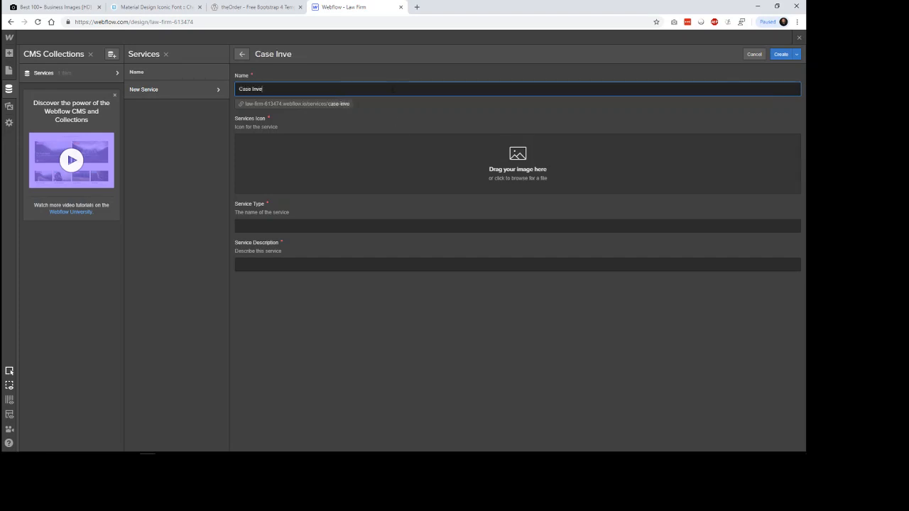
text(stigation)
Step: Fill in the new item's Service Type as "Case Investigation"
click(380, 226)
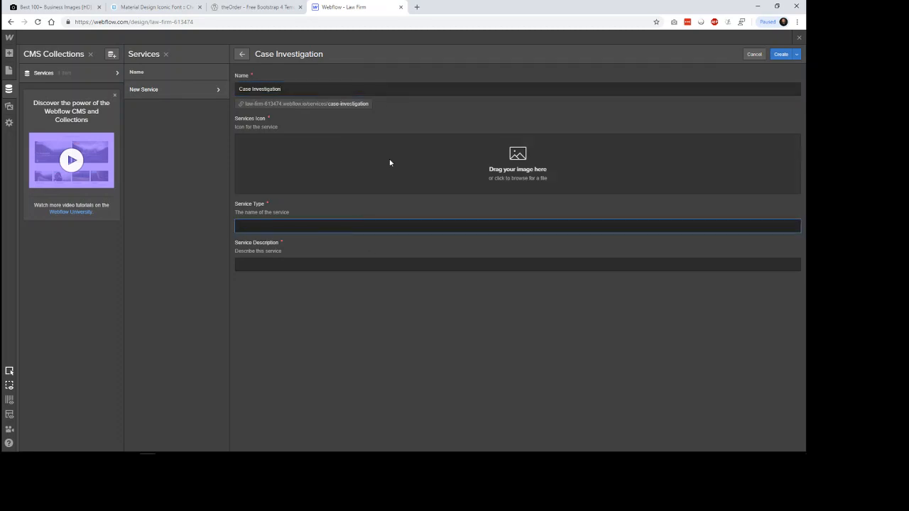
text(Case Investigation)
drag(281, 90, 245, 89)
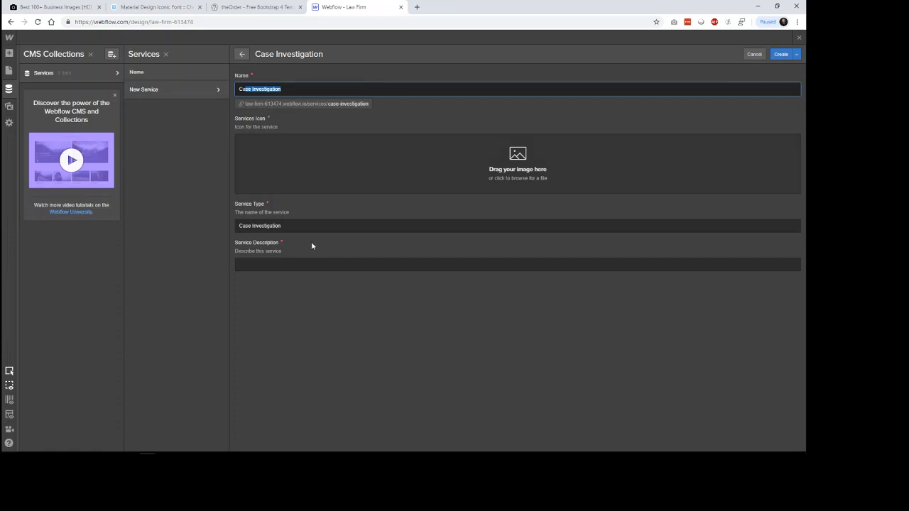
Step: Copy the Case Investigation description text from the theOrder reference into the new item's Service Description
click(255, 7)
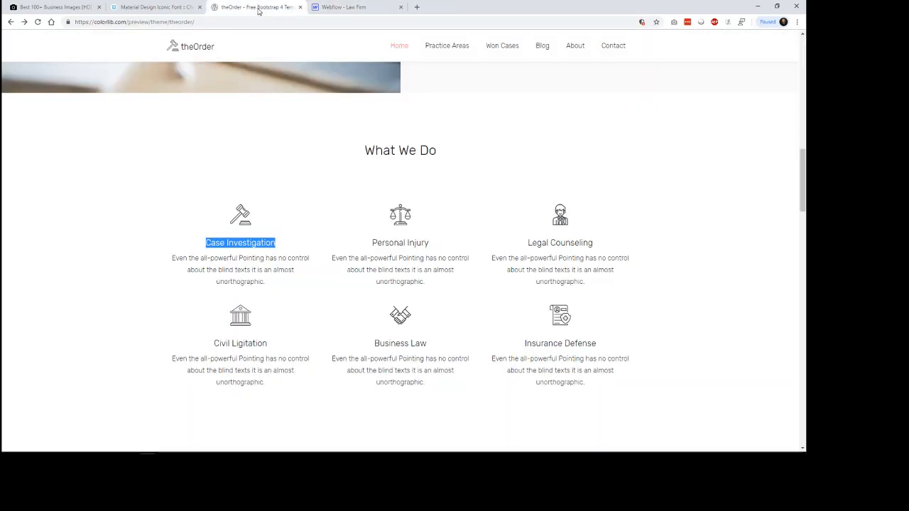
drag(266, 283, 171, 262)
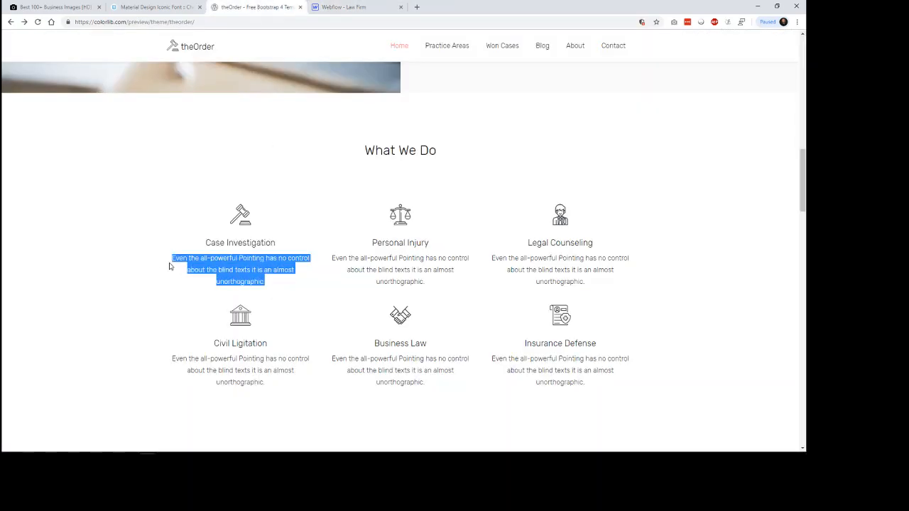
key(ctrl+Tab)
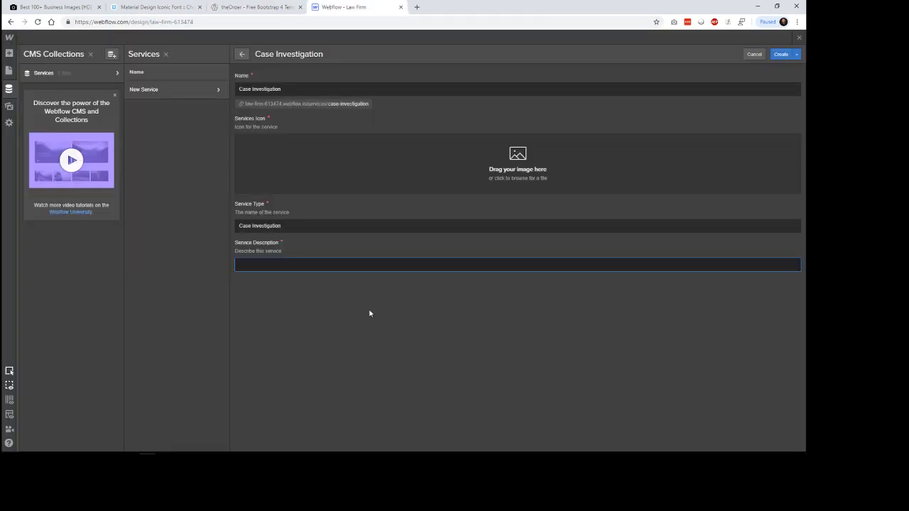
text(Even the all-powerful Pointing has no control about the blind texts it is an almost unorthographic.)
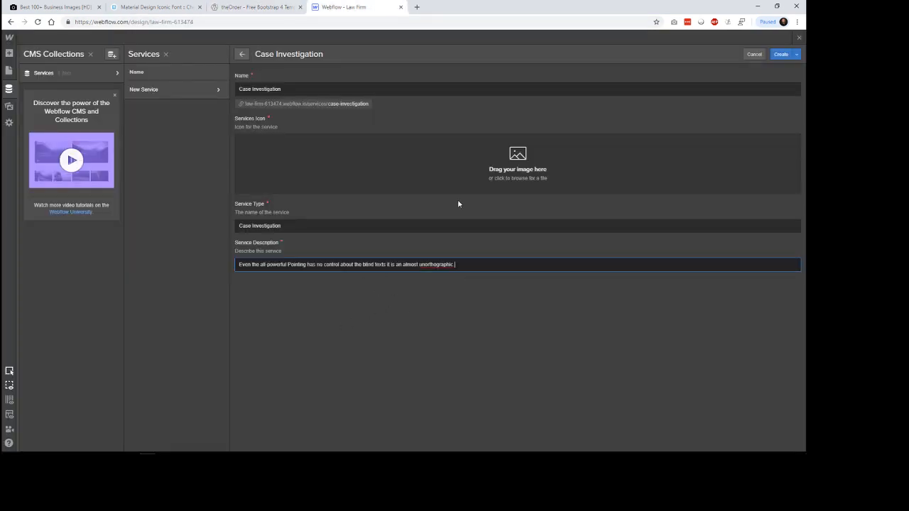
Step: Upload rawpixel-684806-unsplash from the Desktop as the Case Investigation item's Services Icon
click(516, 204)
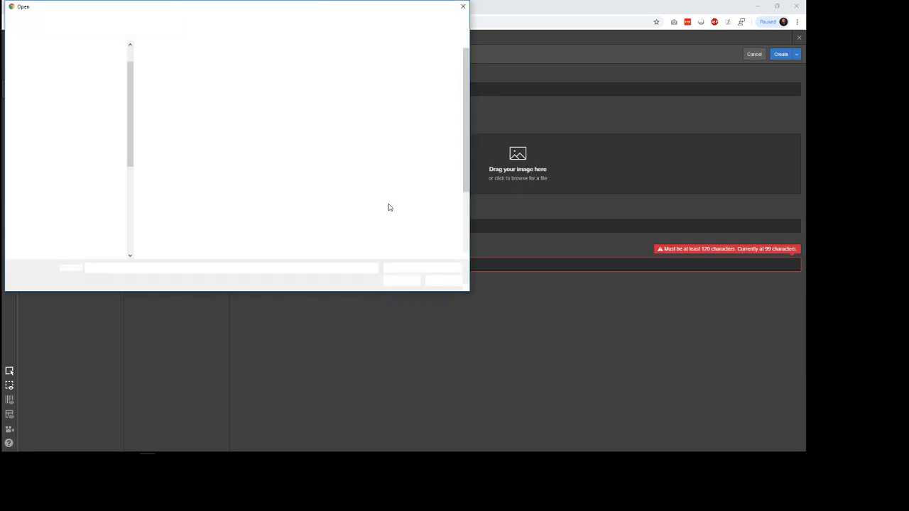
scroll(468, 248, down, 3)
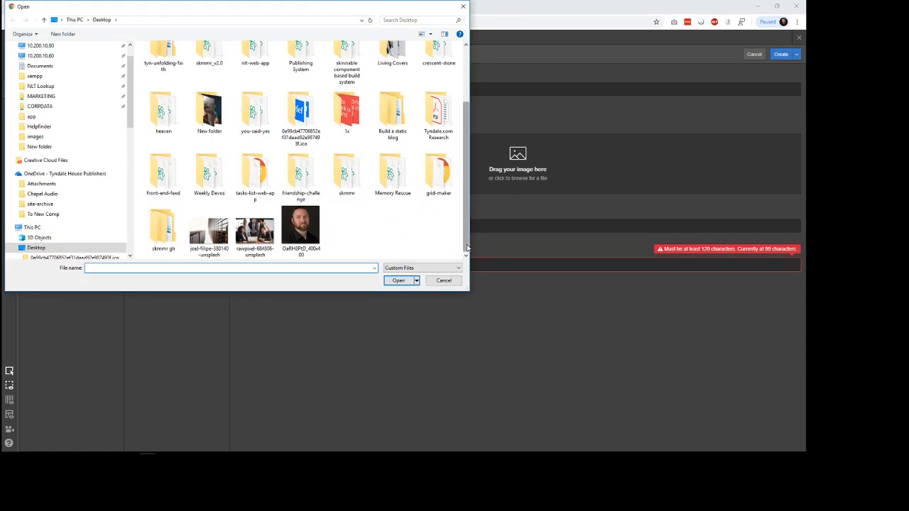
double_click(253, 235)
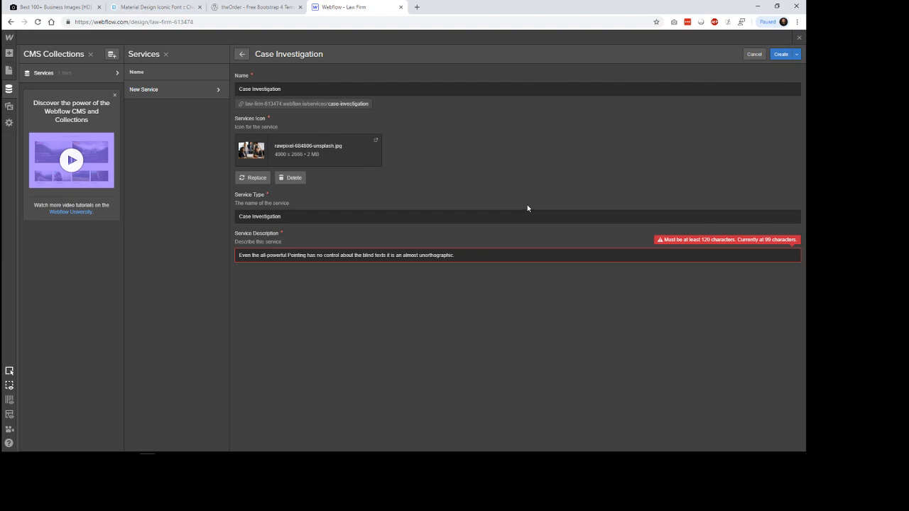
Step: Lengthen the Service Description by repeating its opening so it ends with "Even the all-powerful Pointing has.", and create the Case Investigation item
drag(470, 258, 224, 260)
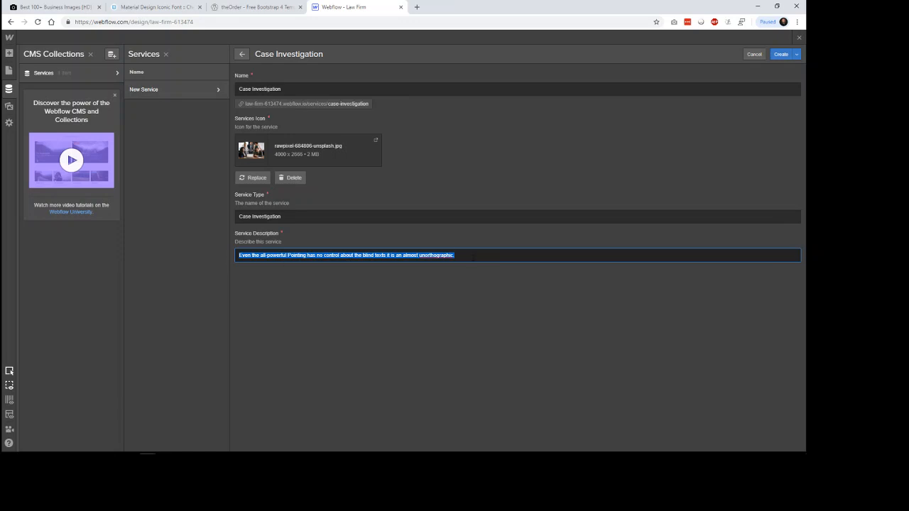
key(ctrl+c)
key(End)
key(ctrl+v)
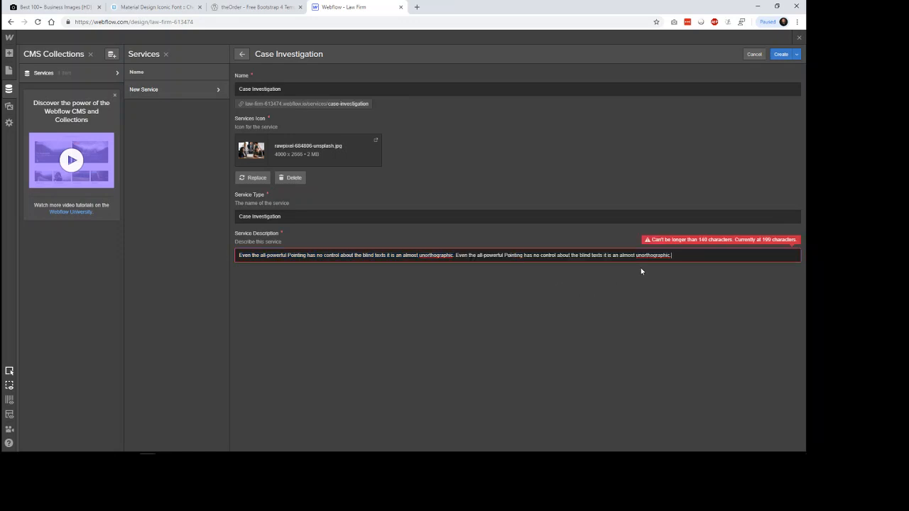
drag(675, 256, 557, 257)
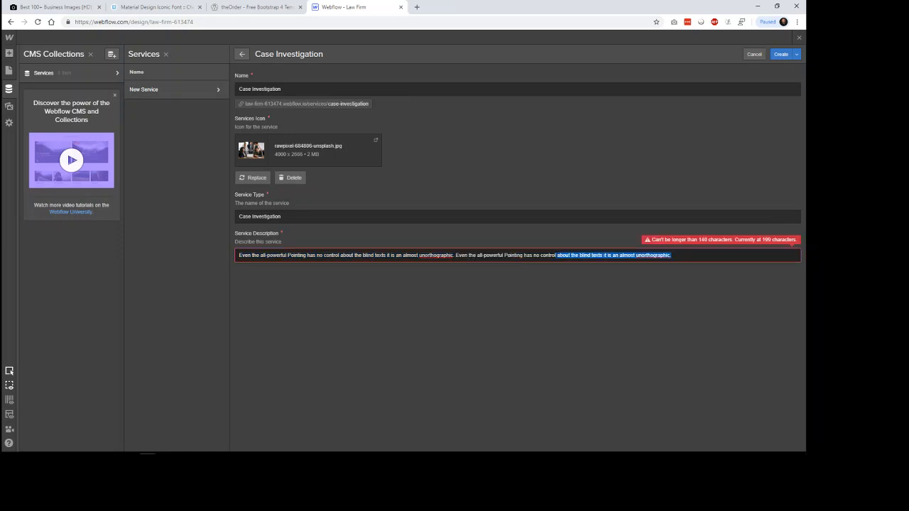
key(BackSpace)
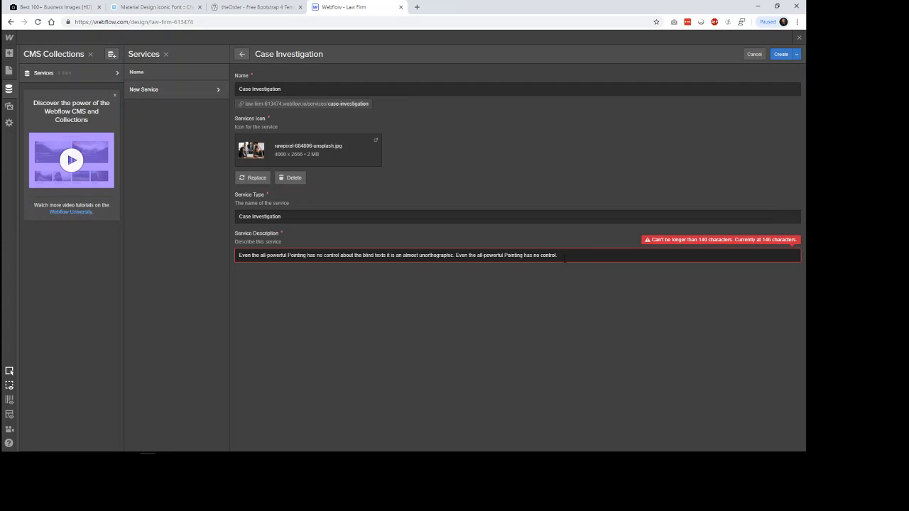
drag(562, 256, 533, 256)
key(BackSpace)
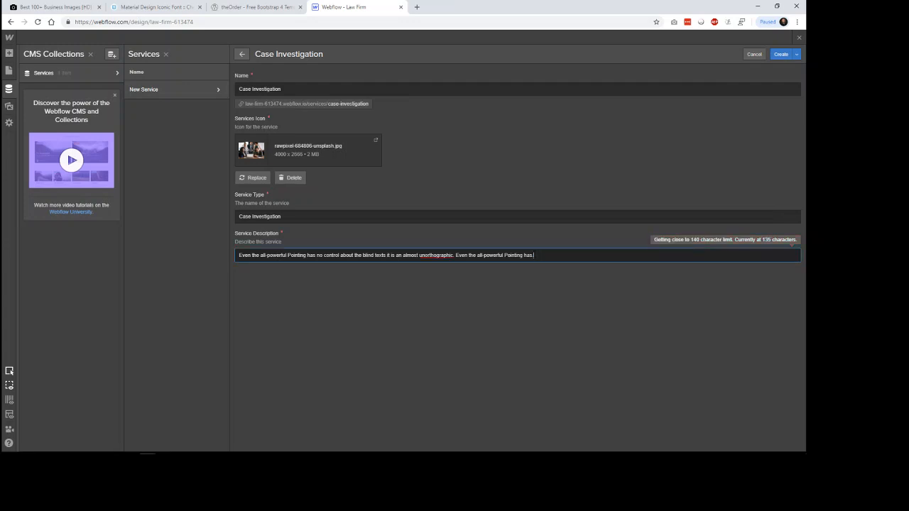
click(536, 241)
click(661, 255)
click(782, 55)
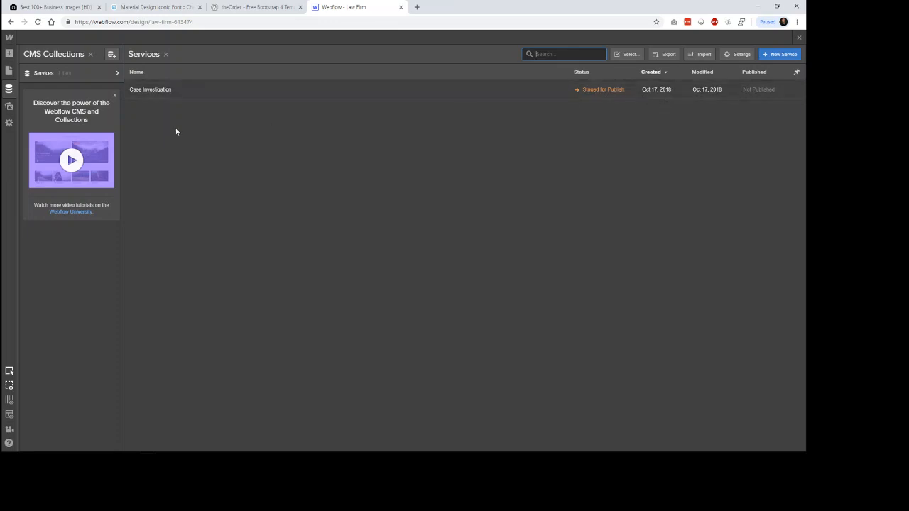
Step: Review the saved Case Investigation item's fields and return to the Services item list
click(154, 91)
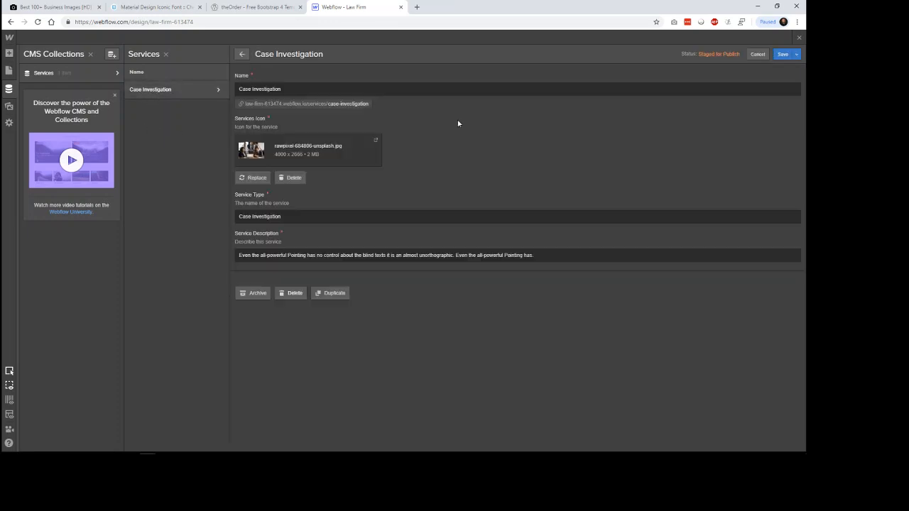
click(87, 73)
click(85, 75)
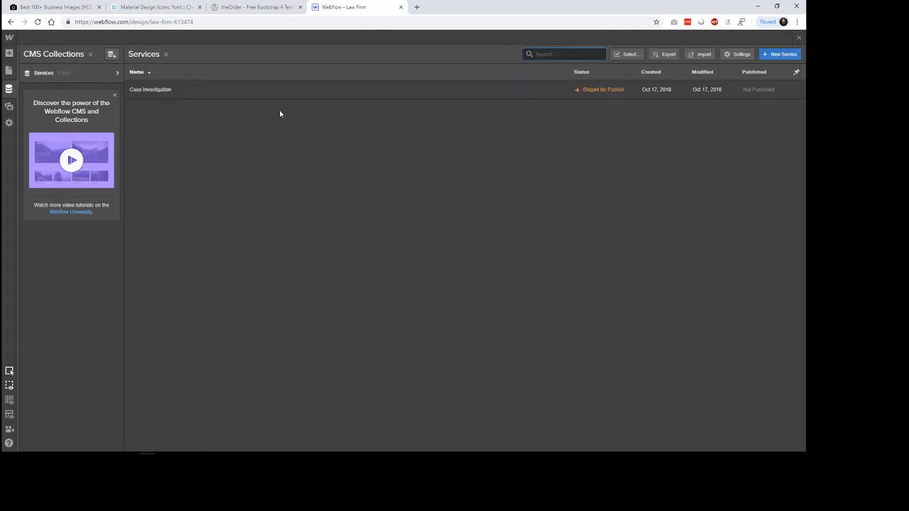
Step: Examine which bulk actions are offered for the selected Case Investigation item, and return to the normal Services list
click(628, 54)
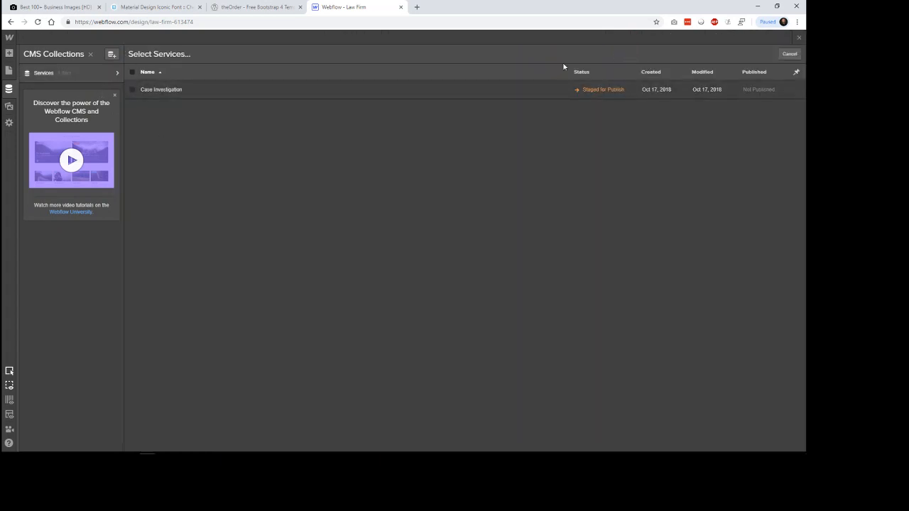
click(133, 90)
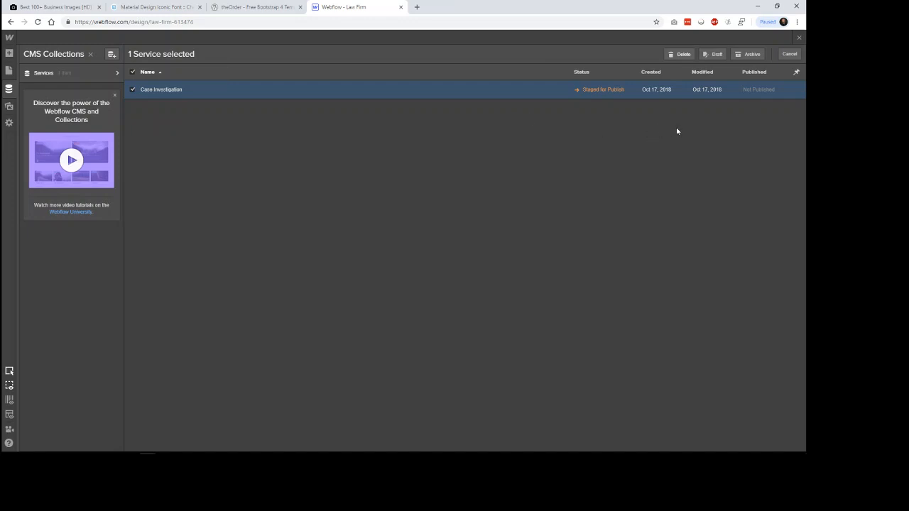
right_click(677, 102)
click(617, 125)
click(134, 90)
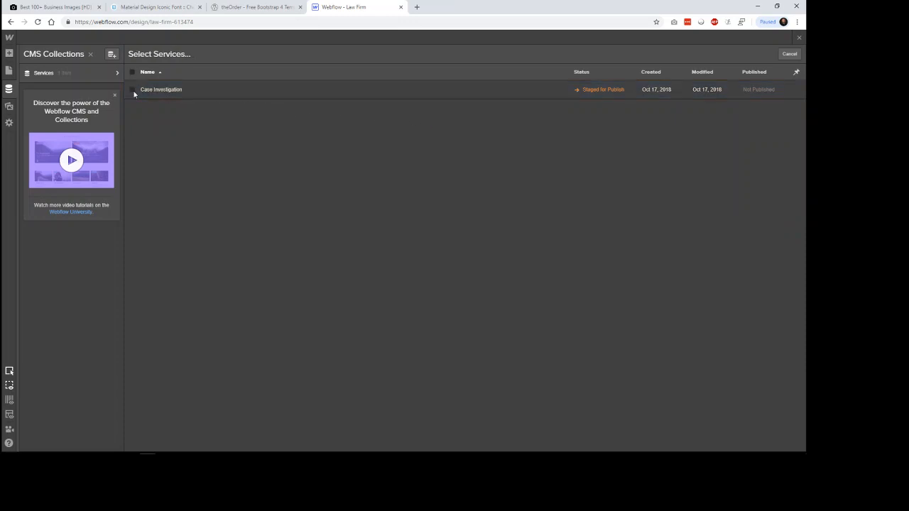
click(534, 97)
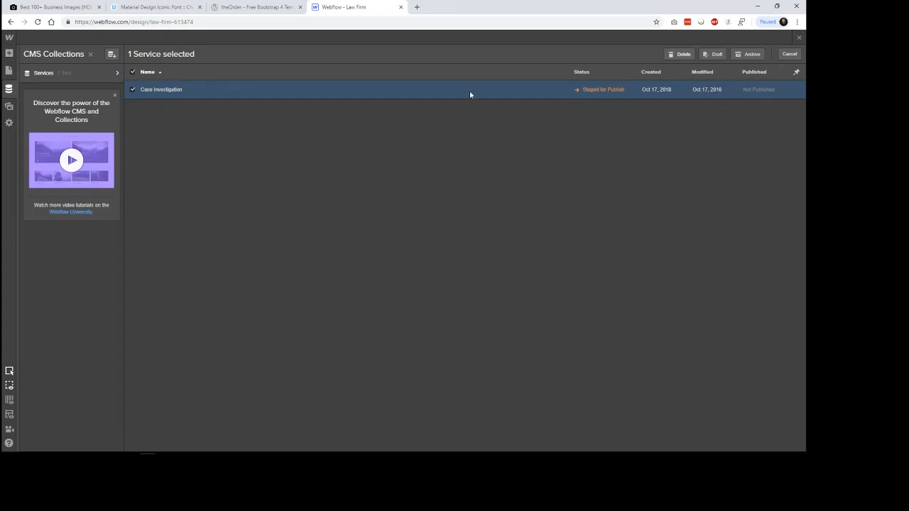
click(102, 73)
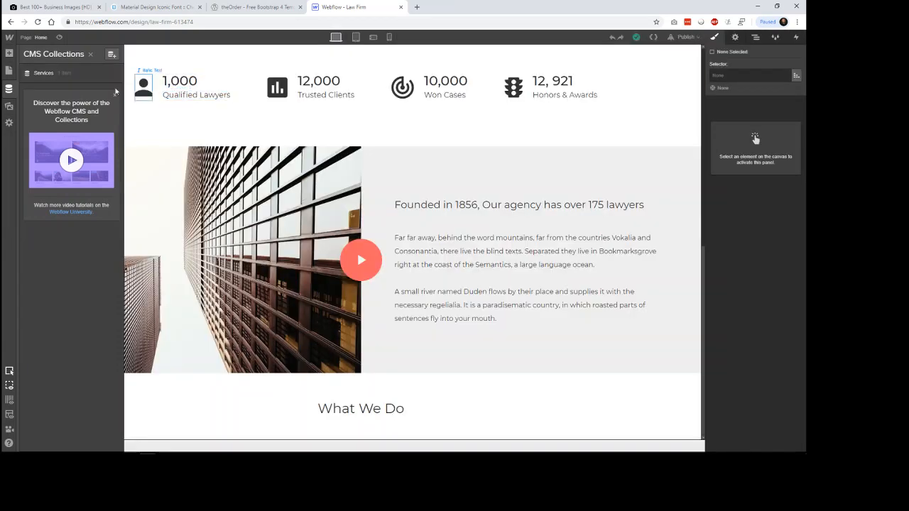
click(78, 77)
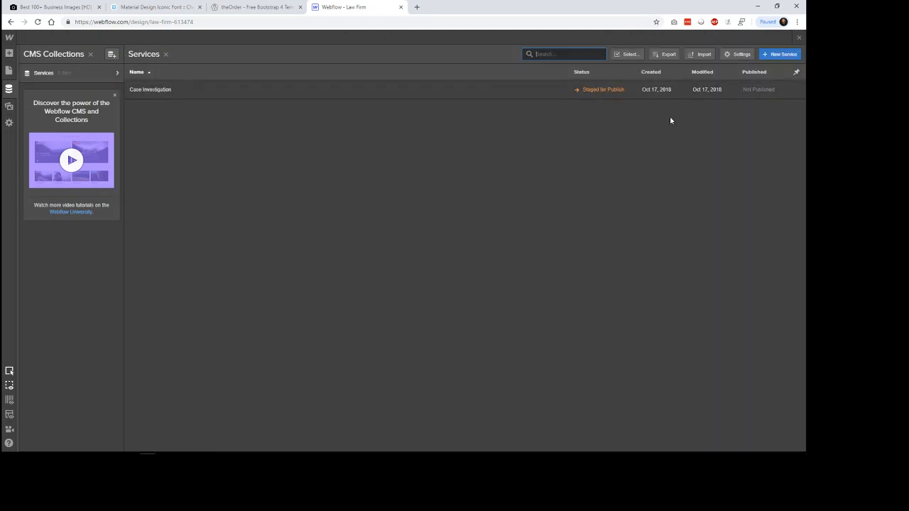
Step: Start a second Services item based on the reference, with both Name and Service Type set to "Personal Injury"
click(782, 54)
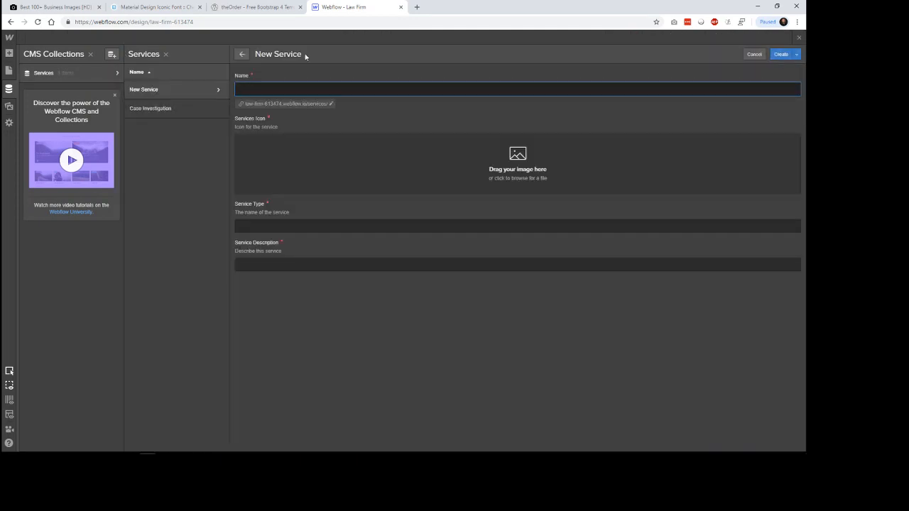
click(255, 7)
key(ctrl+Tab)
text(Personal Injut)
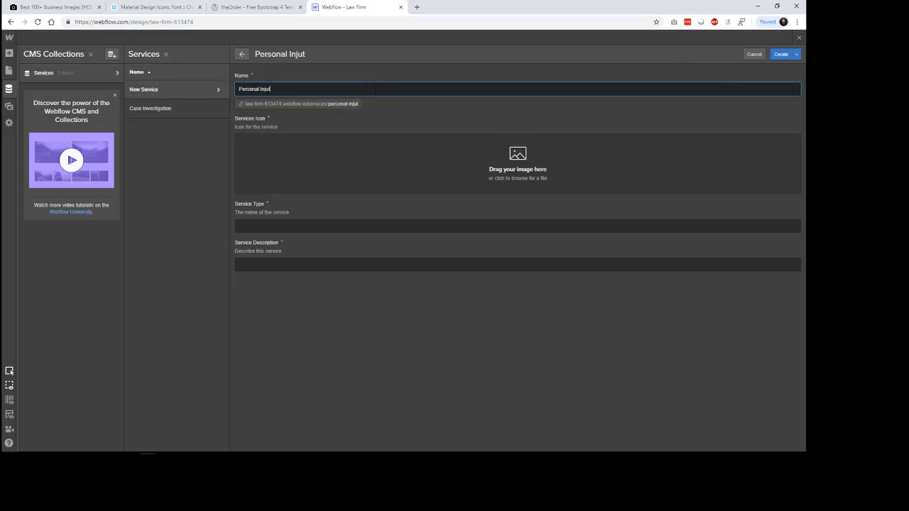
click(322, 226)
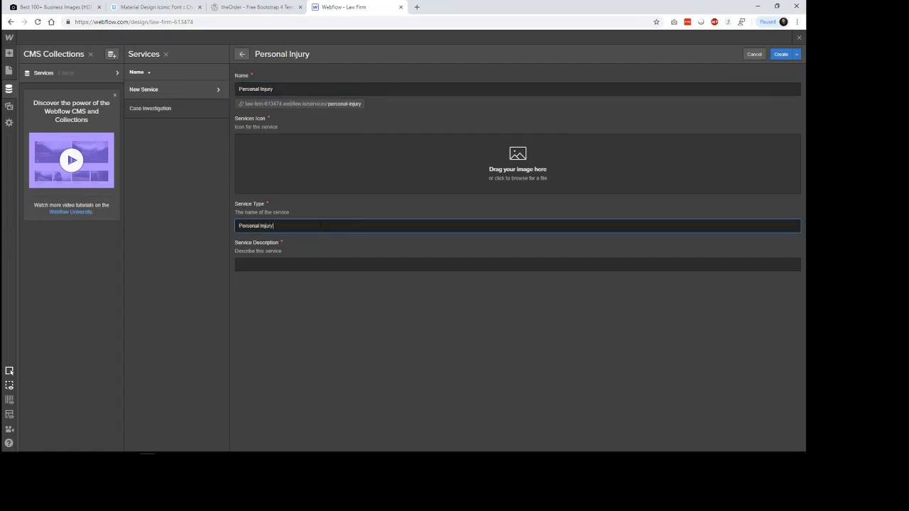
Step: Copy the Personal Injury description text from the theOrder reference into the new item's Service Description
click(302, 4)
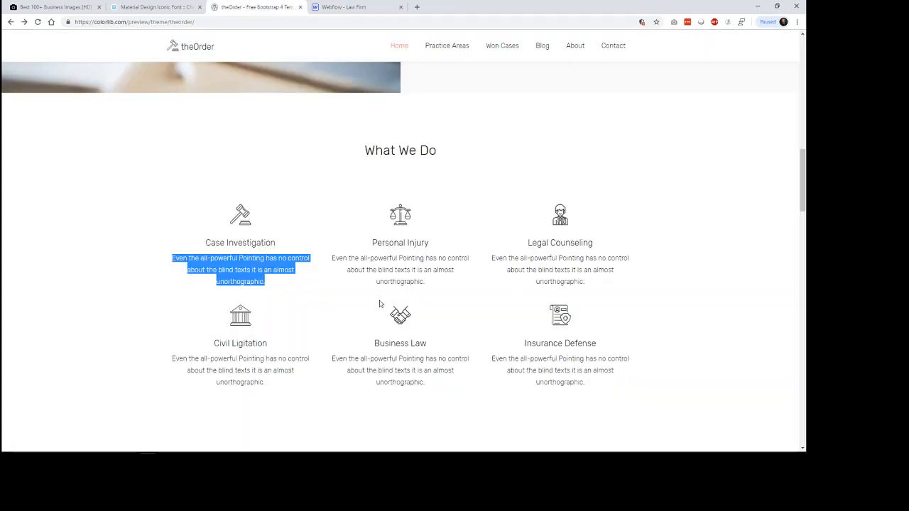
drag(426, 283, 332, 259)
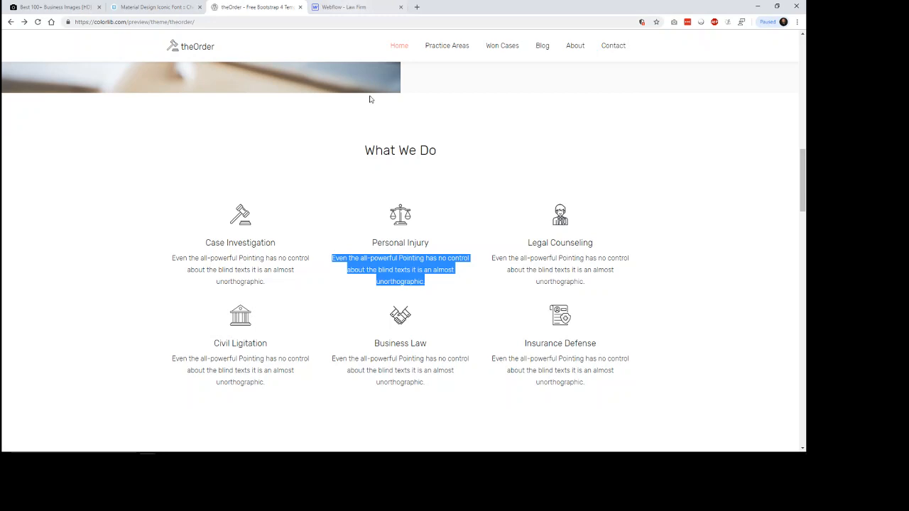
click(350, 8)
click(352, 265)
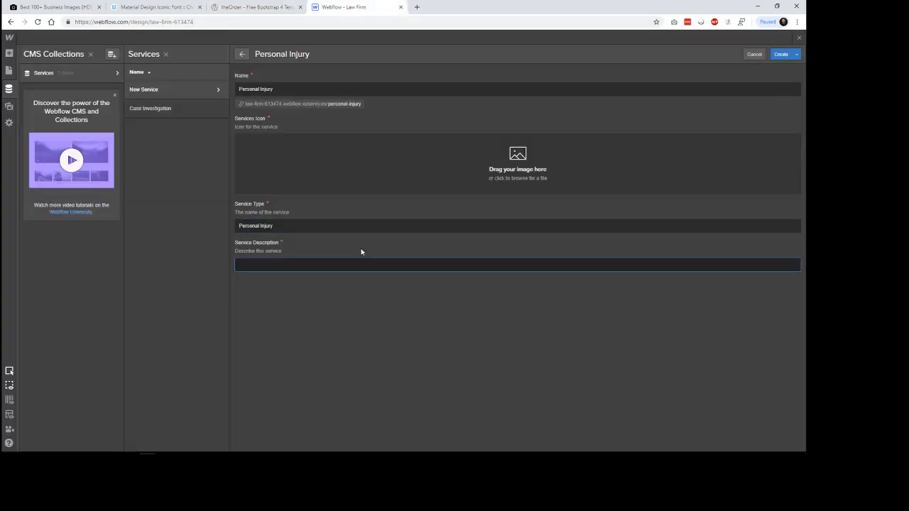
key(ctrl+v)
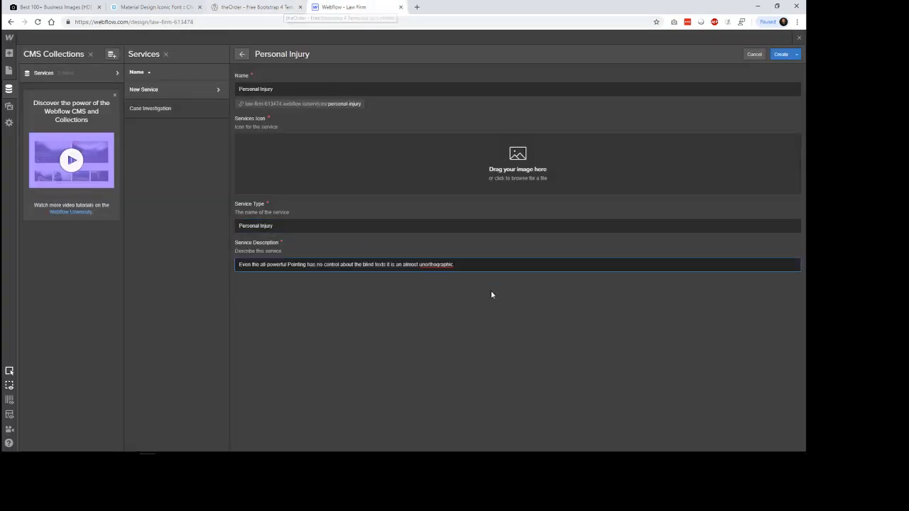
Step: Append a copy of "control about the blind texts it is an almost unorthographic." to the end of the Personal Injury Service Description
click(483, 314)
drag(458, 265, 325, 265)
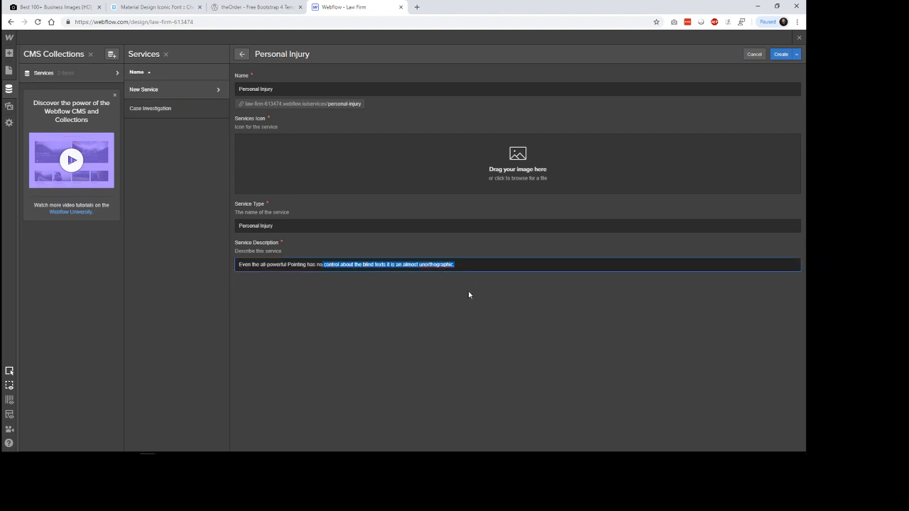
click(454, 265)
text(control about the blind texts it is an almost unorthographic)
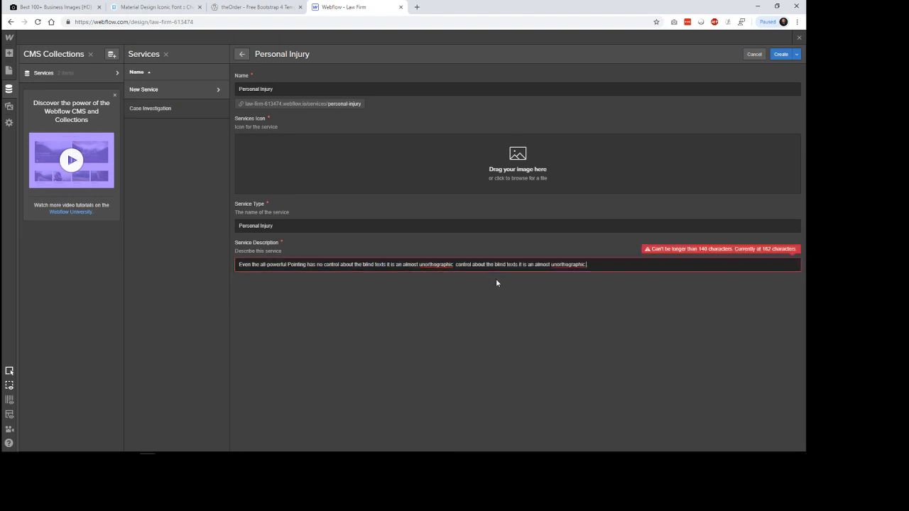
Step: Trim the Personal Injury Service Description so it ends with "unorthographic control about the blind."
key(BackSpace)
key(shift+Left)
key(shift+Left)
key(shift+Left)
key(shift+Left)
key(shift+Left)
key(shift+Left)
key(shift+Left)
key(shift+Left)
key(shift+Left)
key(shift+Left)
key(shift+Left)
key(shift+Left)
key(shift+Left)
key(shift+Left)
key(shift+Left)
key(shift+Left)
key(shift+Left)
key(shift+Left)
key(shift+Left)
key(shift+Left)
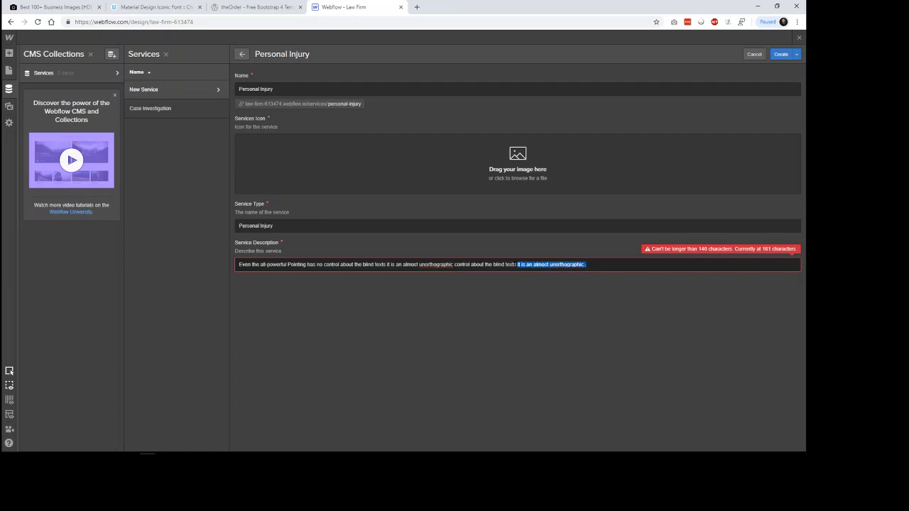
key(BackSpace)
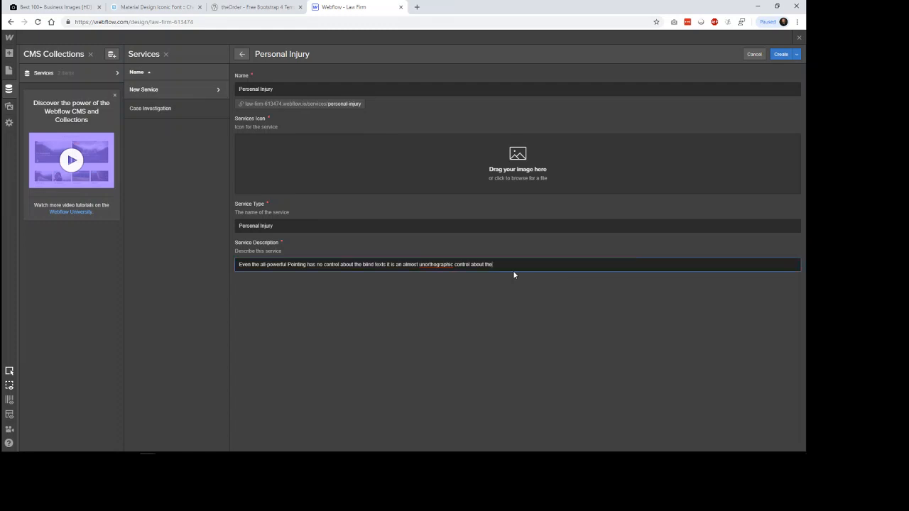
click(524, 245)
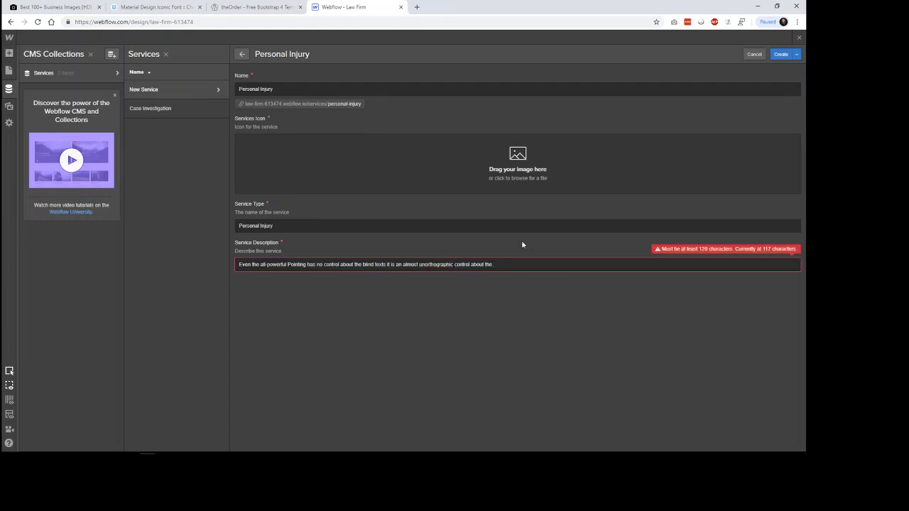
click(494, 265)
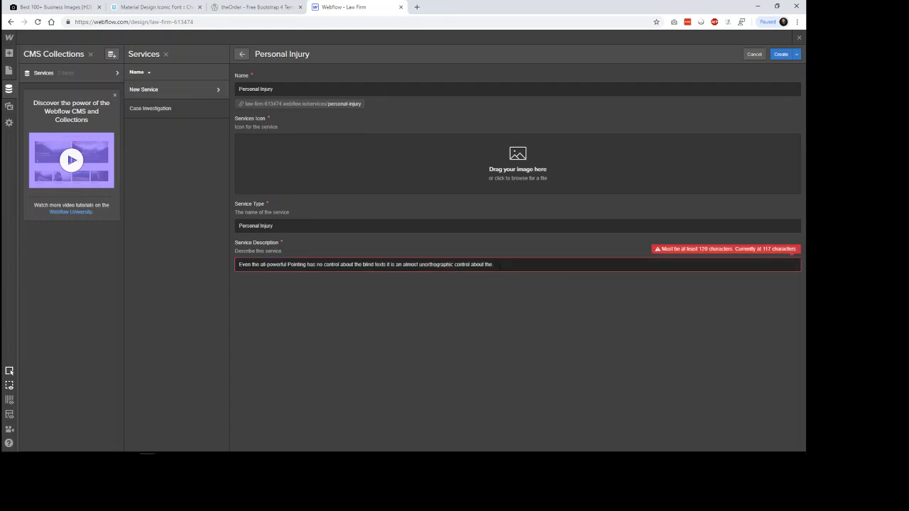
key(ctrl+z)
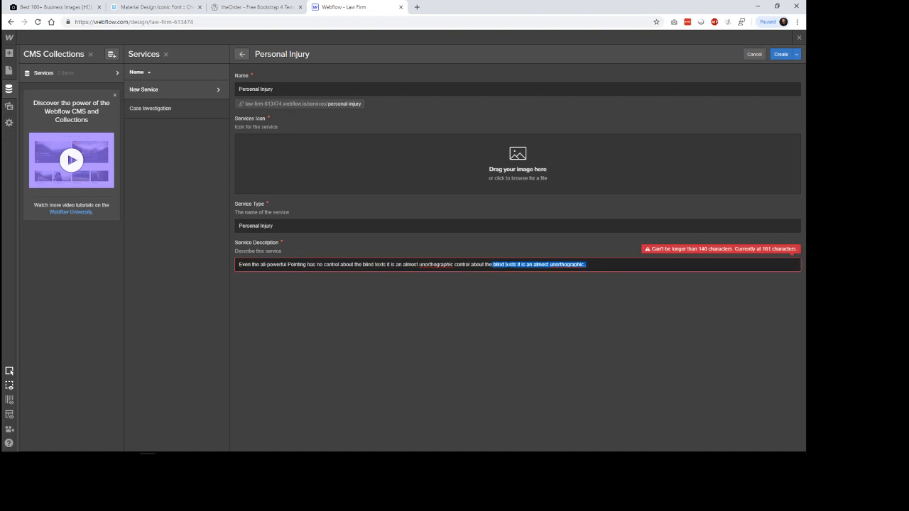
drag(505, 264, 598, 265)
key(BackSpace)
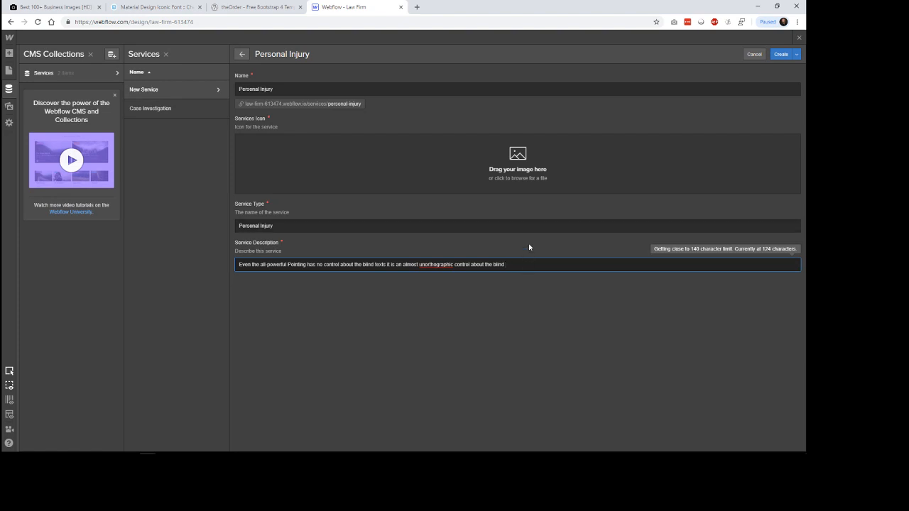
drag(506, 264, 233, 273)
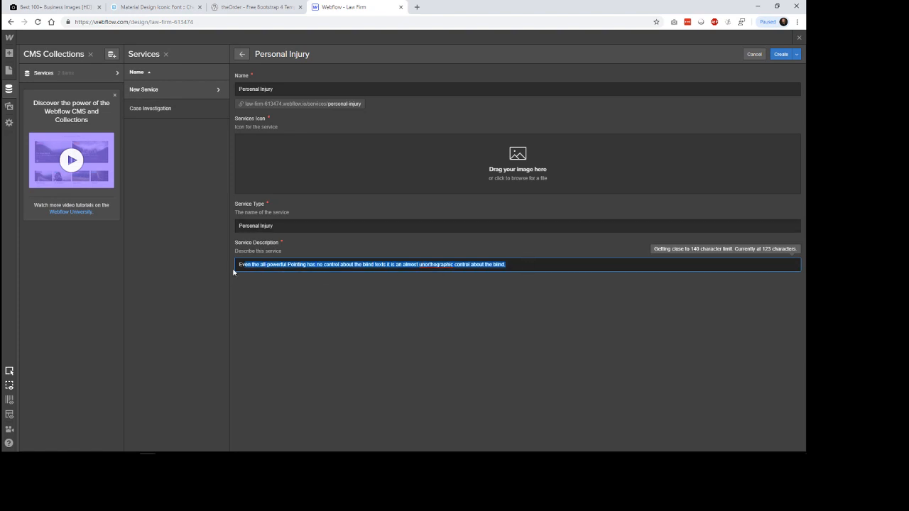
click(371, 227)
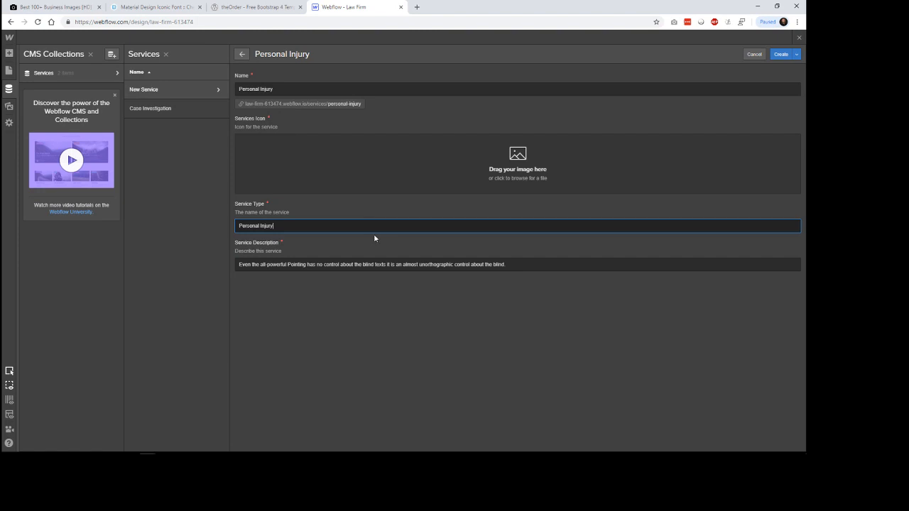
Step: Upload the 380140 Unsplash building photo from the Desktop as the Personal Injury Services Icon and create the item
click(516, 179)
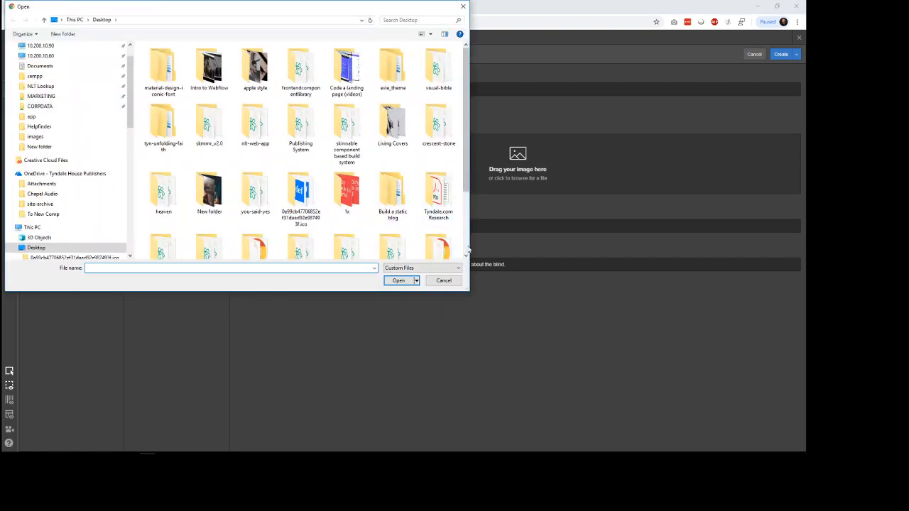
click(468, 249)
double_click(211, 236)
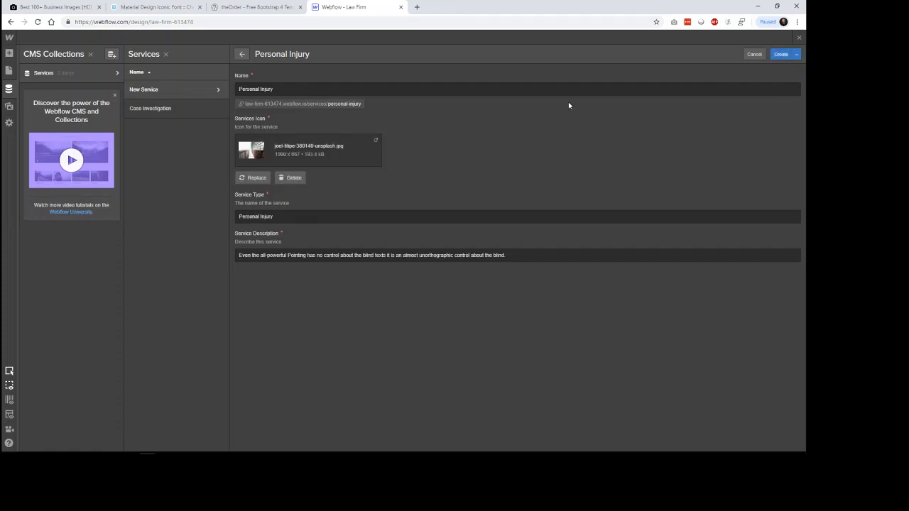
click(780, 55)
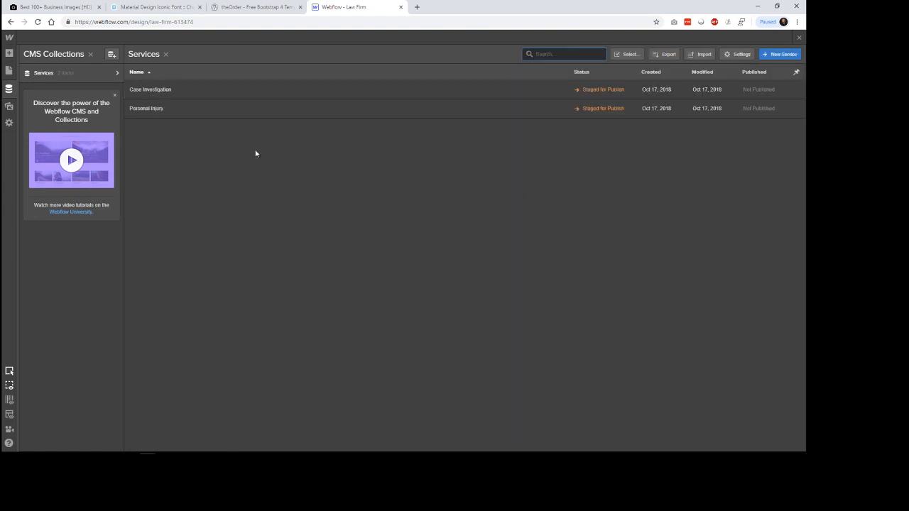
Step: Start a new Services item with Name and Service Type set to "Legal Counseling" and the copied blind-text description as its Service Description
click(781, 55)
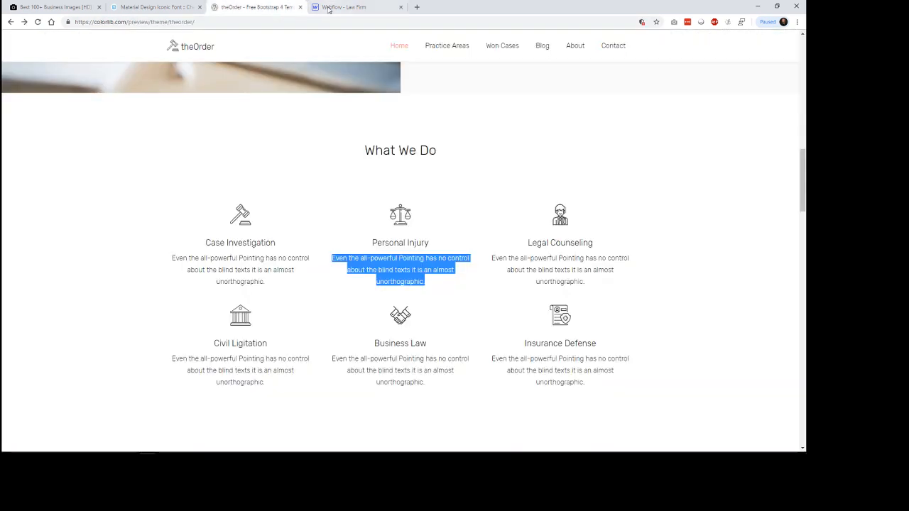
click(254, 7)
click(330, 8)
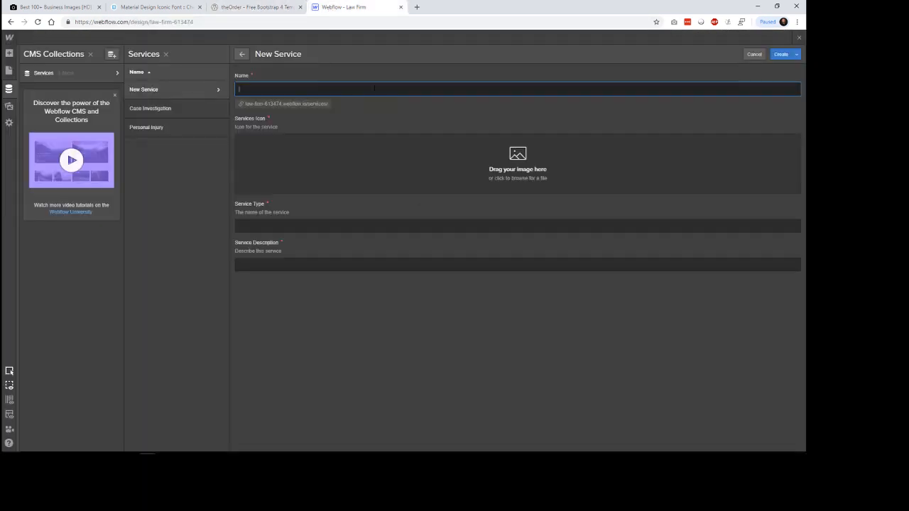
text(Legal Counsel)
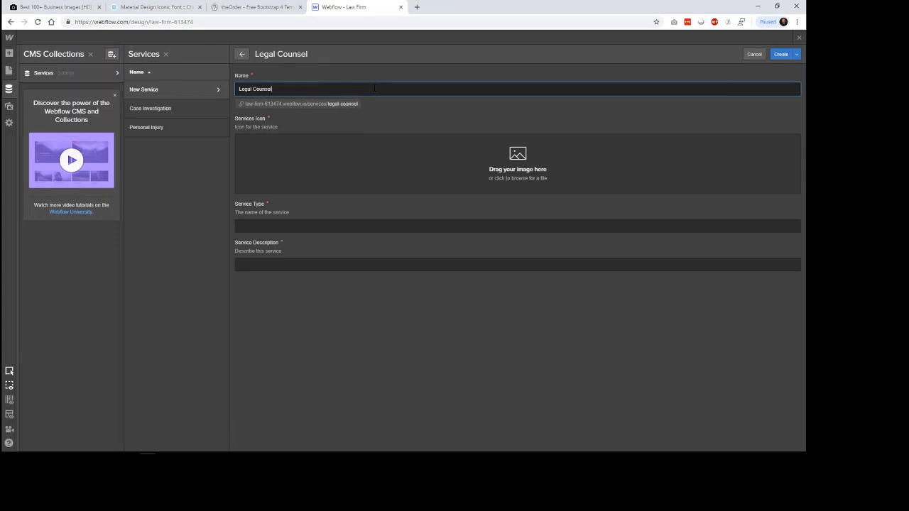
text(ing)
key(Tab)
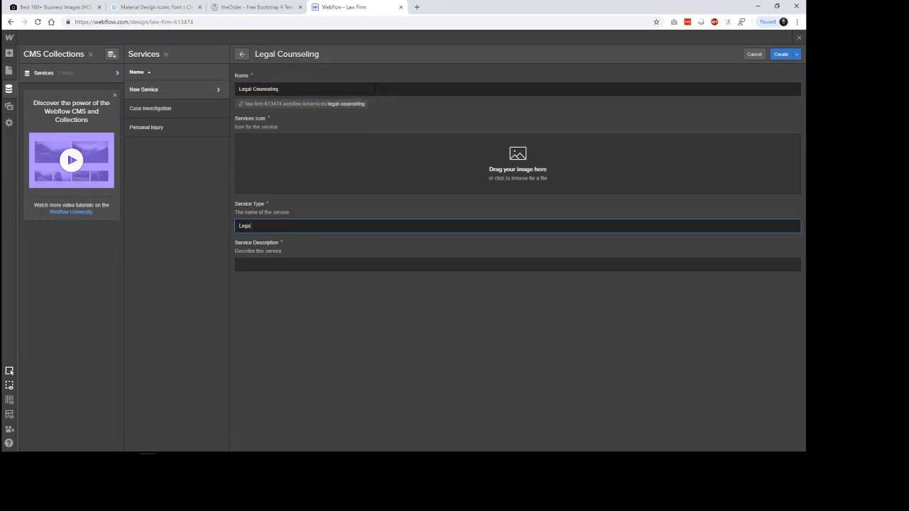
text(Legal Counseling)
key(Tab)
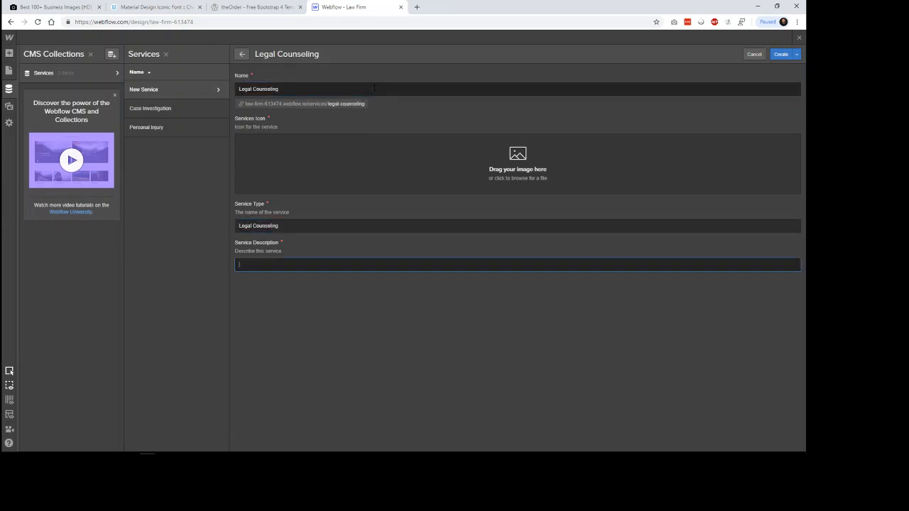
text(Even the all-powerful Pointing has no control about the blind texts it is an almost unorthographic control about the blind)
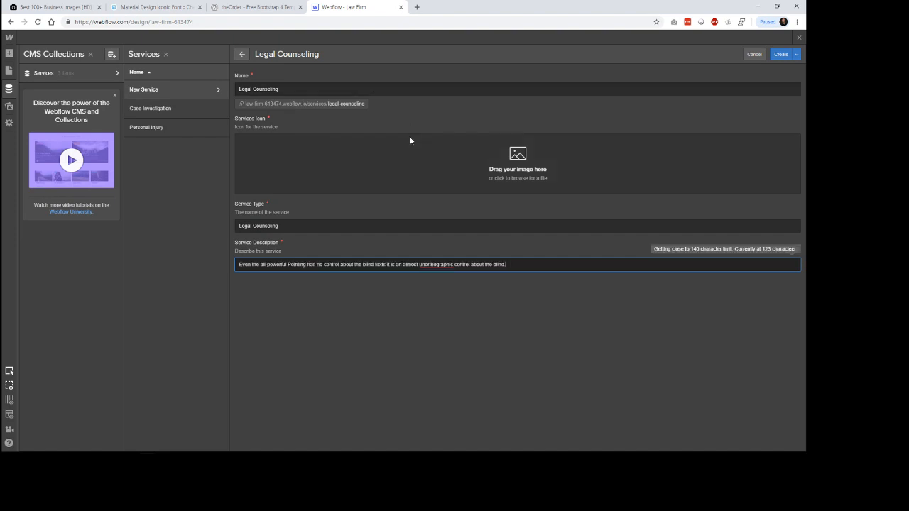
Step: Upload an image from the Desktop as the Legal Counseling Services Icon and create the item
click(519, 164)
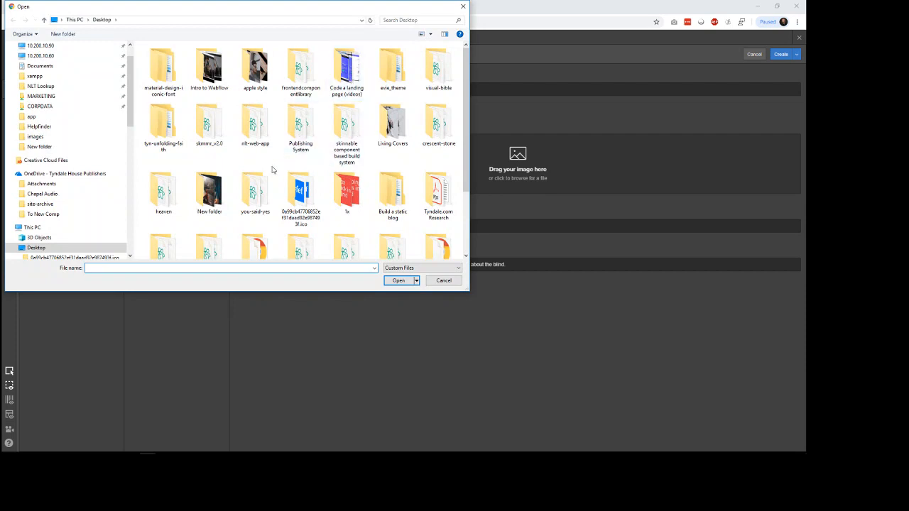
scroll(469, 206, down, 2)
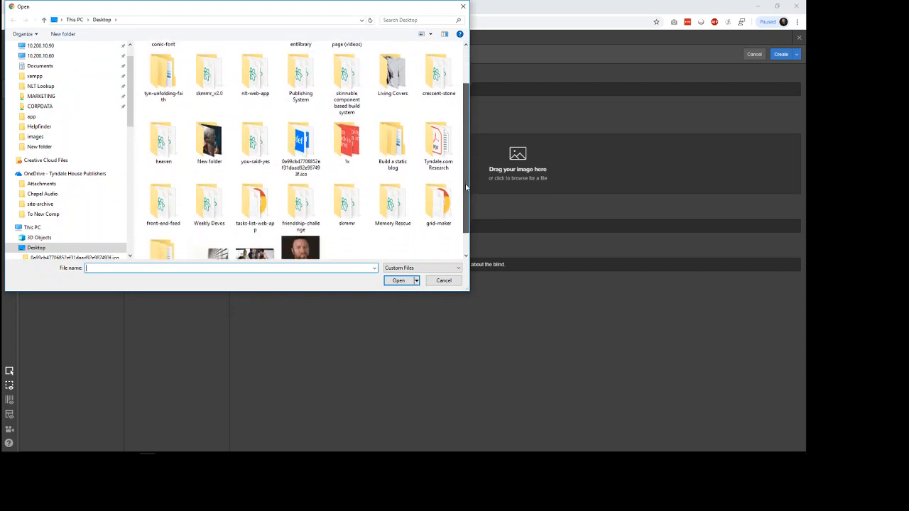
double_click(209, 113)
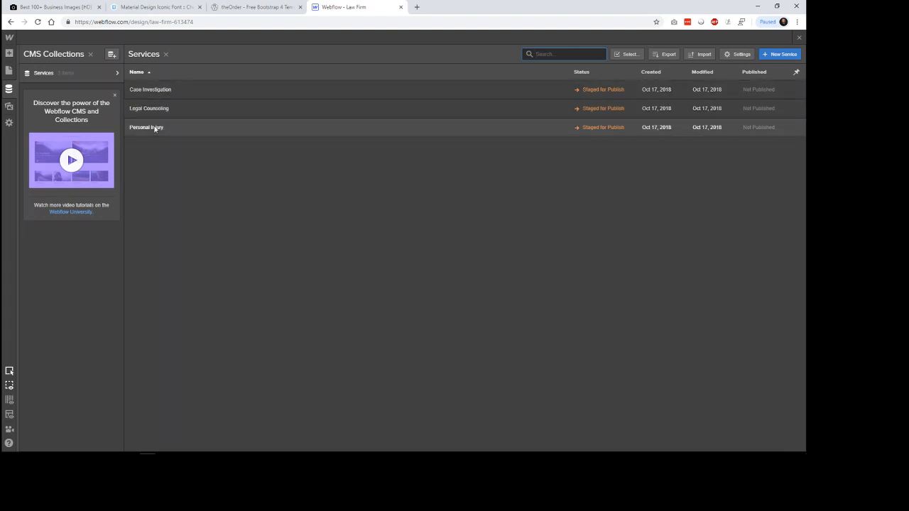
Step: Add a Collection List inside services-inner, directly below the What We Do heading
click(9, 53)
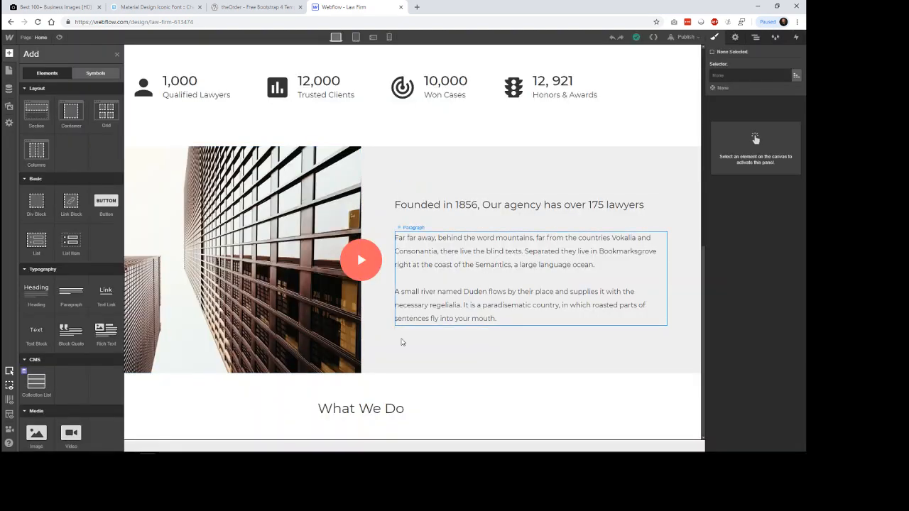
click(430, 395)
click(429, 393)
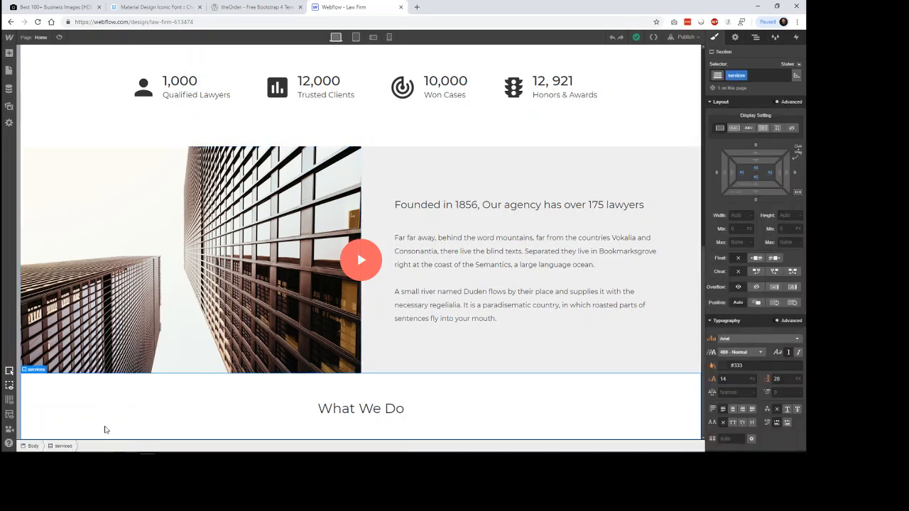
click(756, 36)
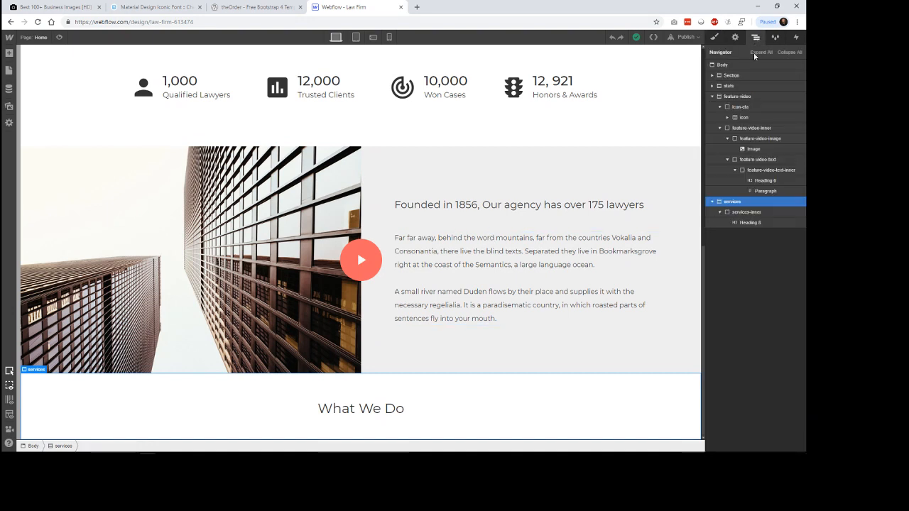
click(746, 212)
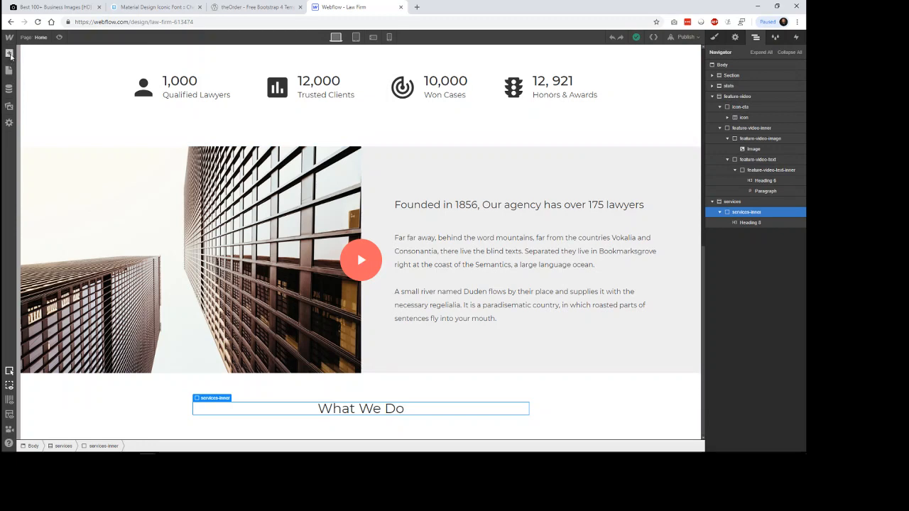
click(10, 52)
scroll(47, 255, down, 5)
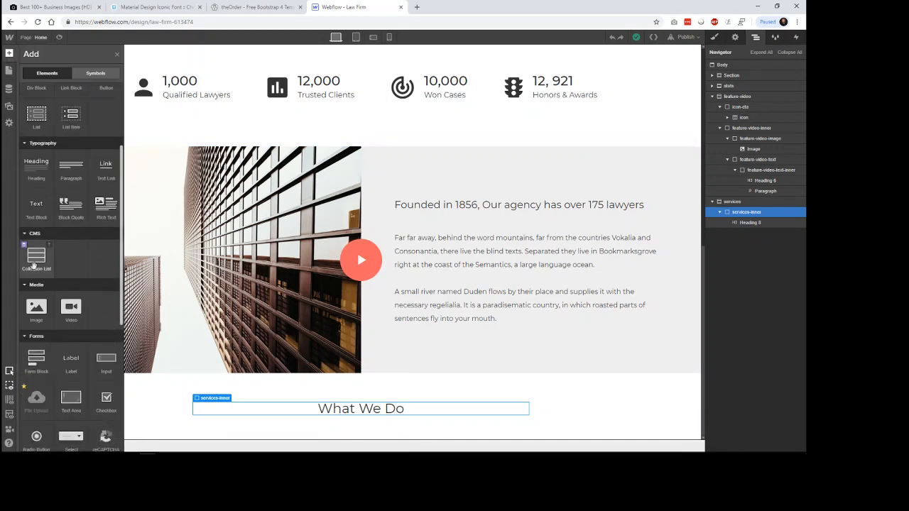
drag(34, 260, 364, 412)
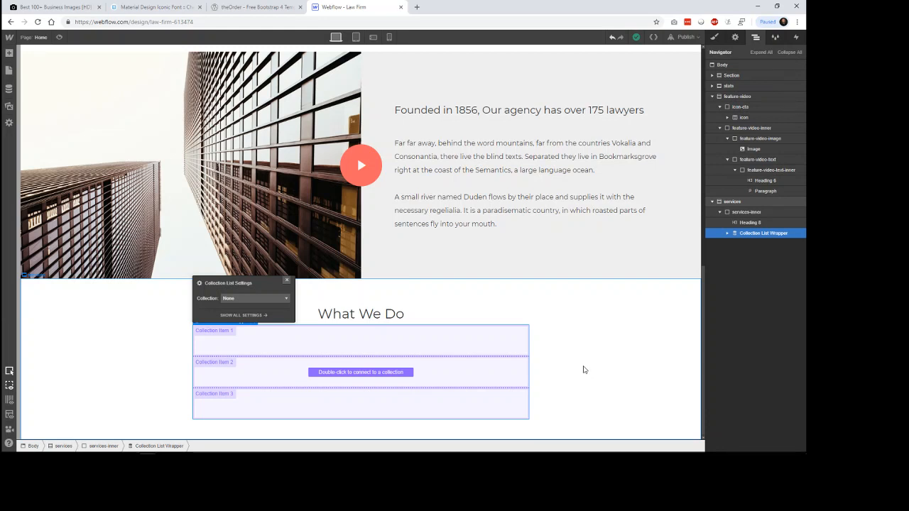
Step: Connect the new Collection List to the Services collection and close its settings
click(277, 299)
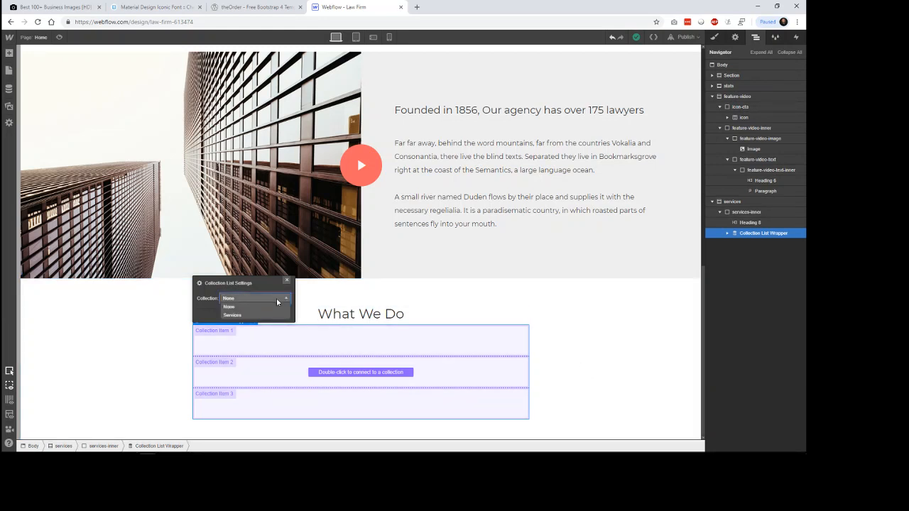
click(239, 316)
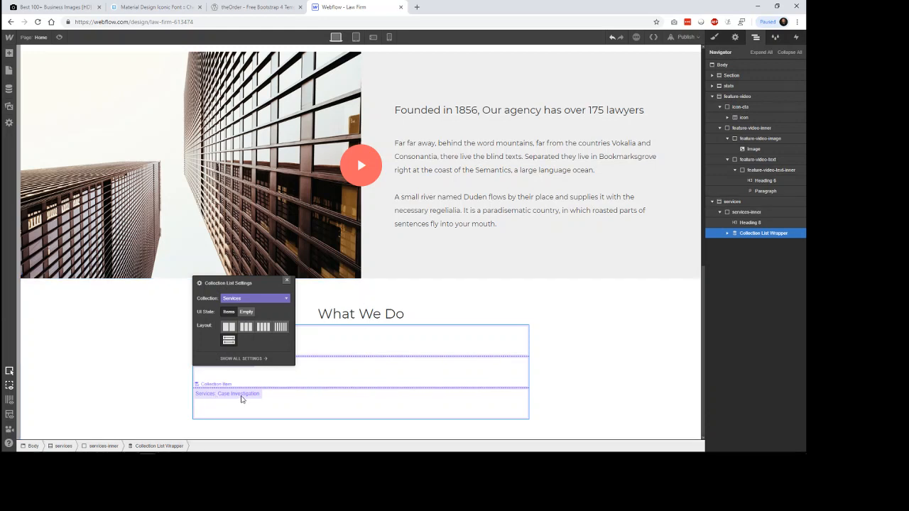
click(287, 280)
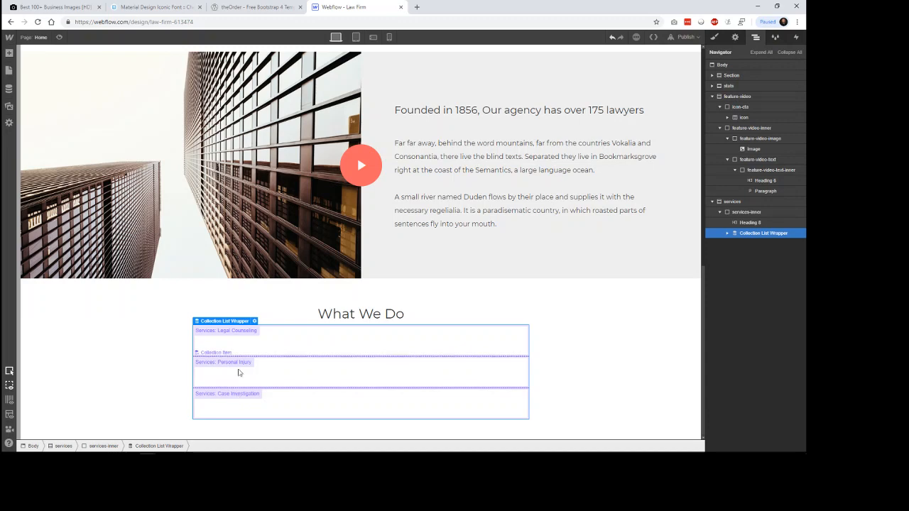
Step: Set the Collection List layout to three columns to match the theOrder reference
click(255, 321)
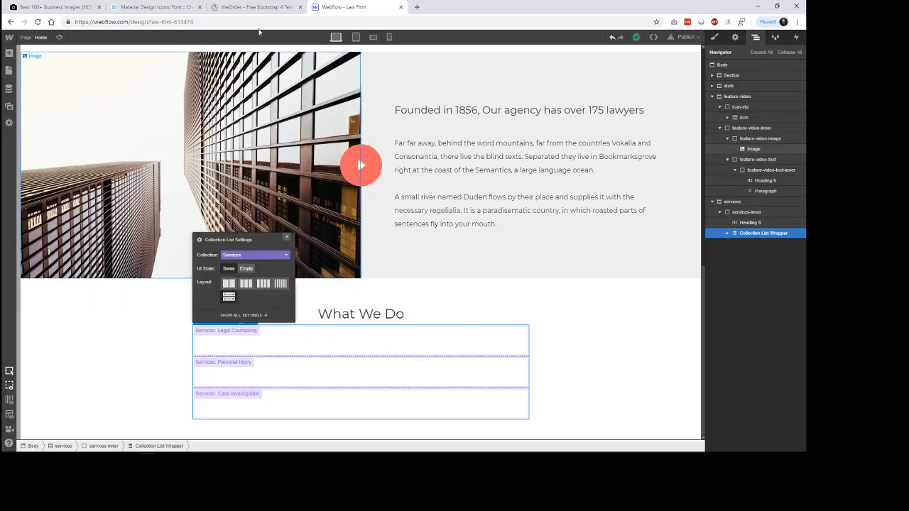
click(288, 7)
click(330, 7)
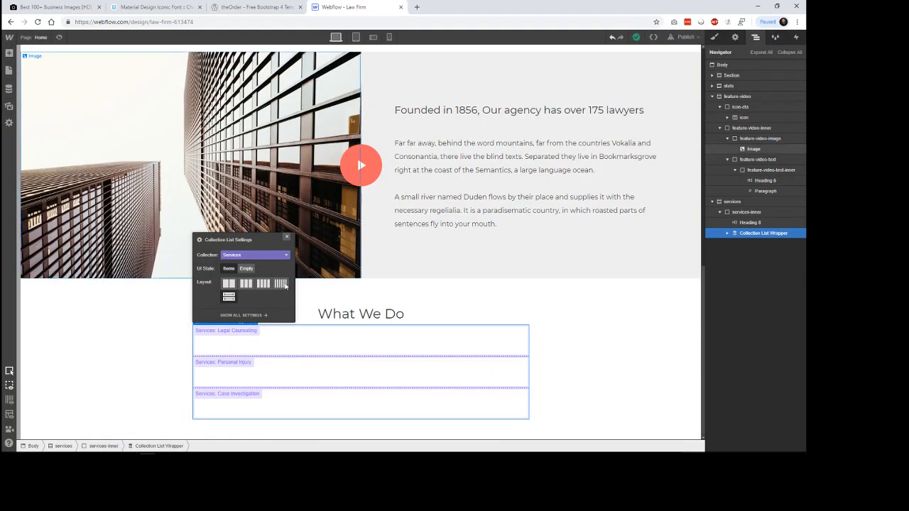
click(246, 284)
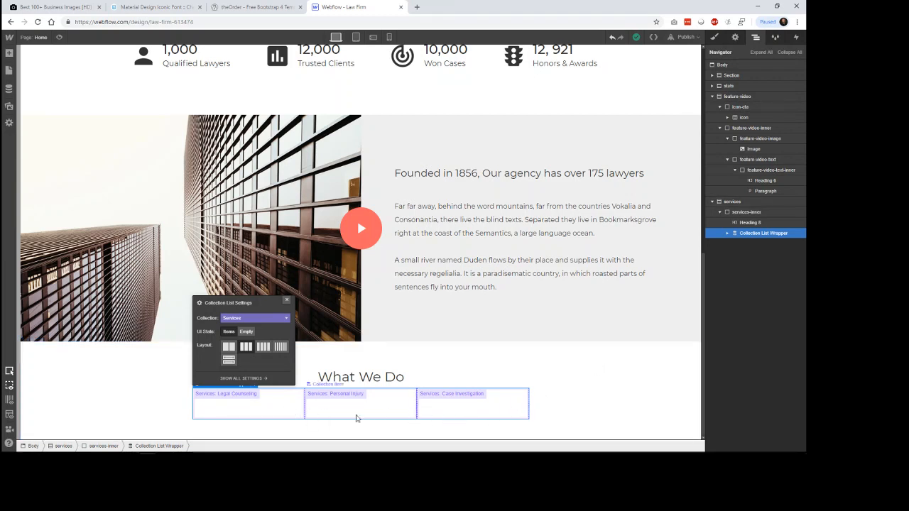
click(617, 403)
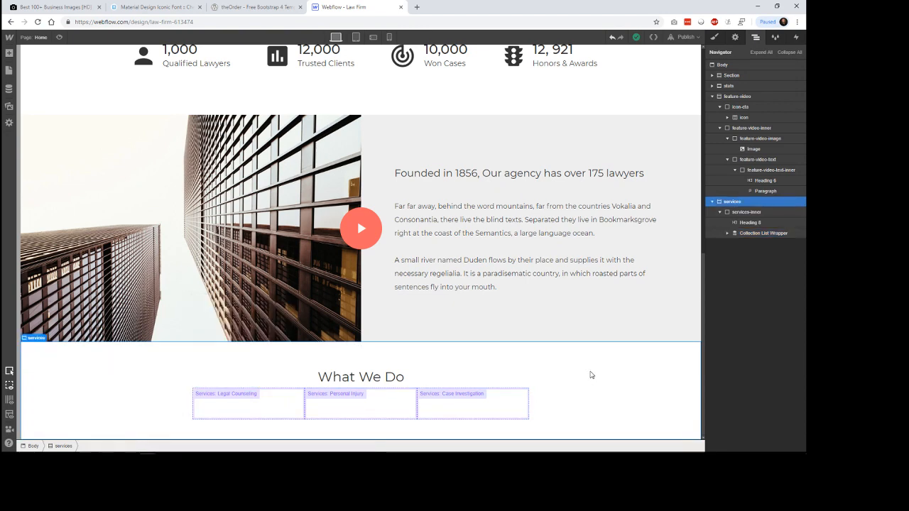
Step: Compare the icon, title and description of theOrder's service blocks with the fields of the Case Investigation item
click(273, 8)
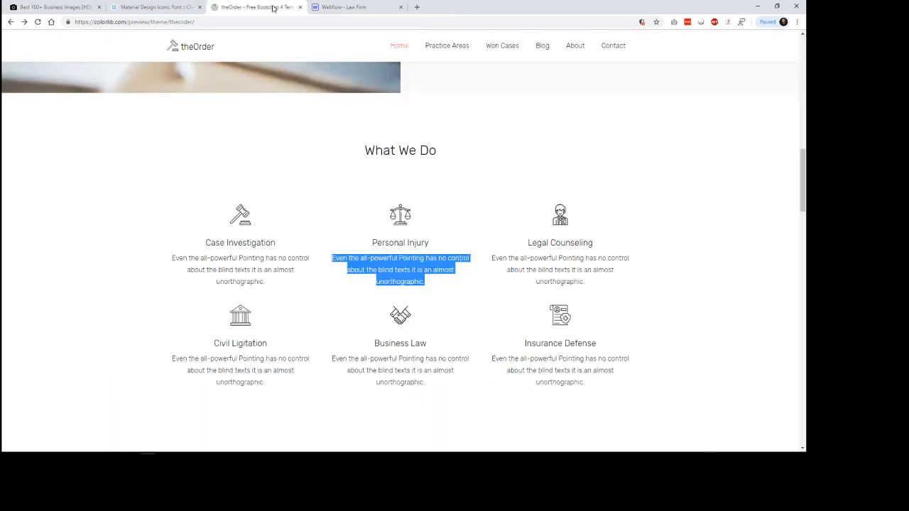
drag(213, 201, 301, 320)
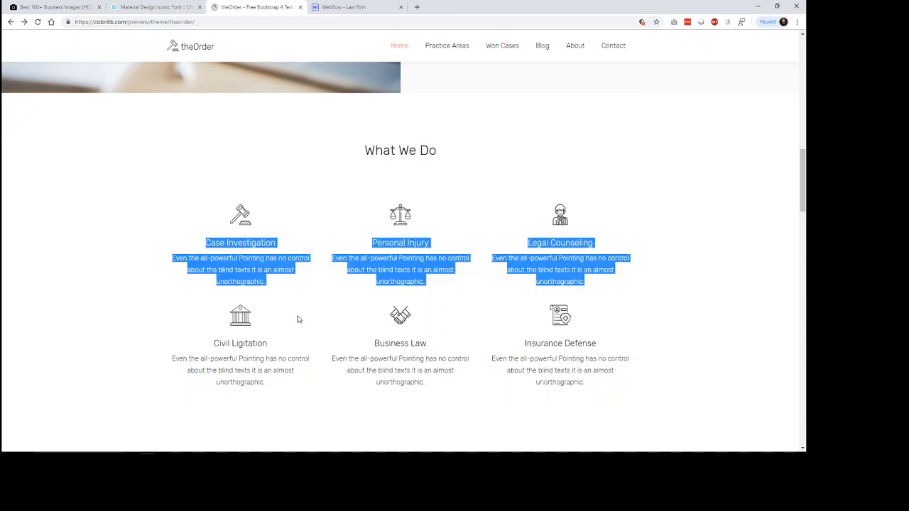
click(298, 320)
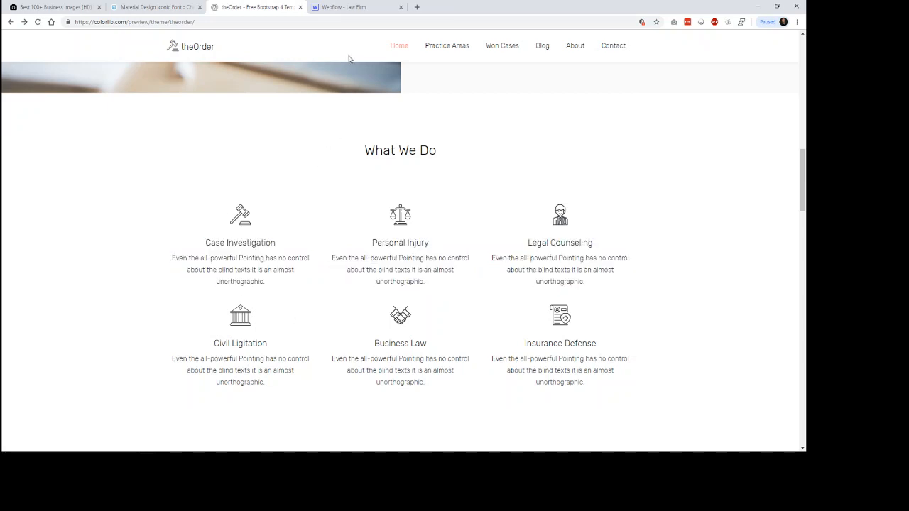
click(349, 7)
click(8, 91)
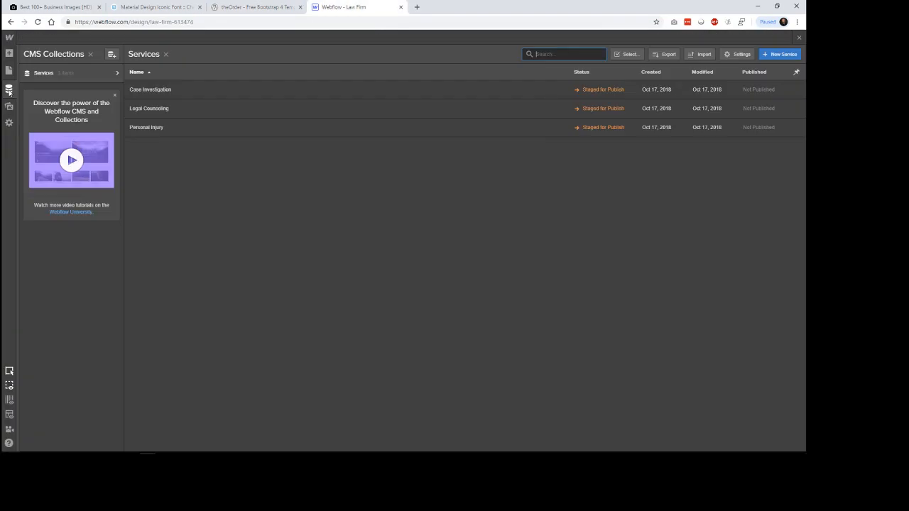
click(177, 92)
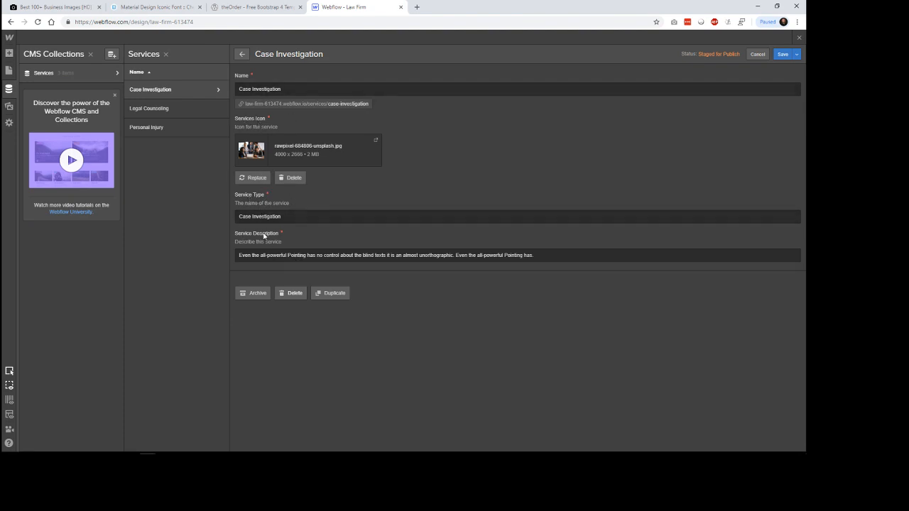
click(277, 7)
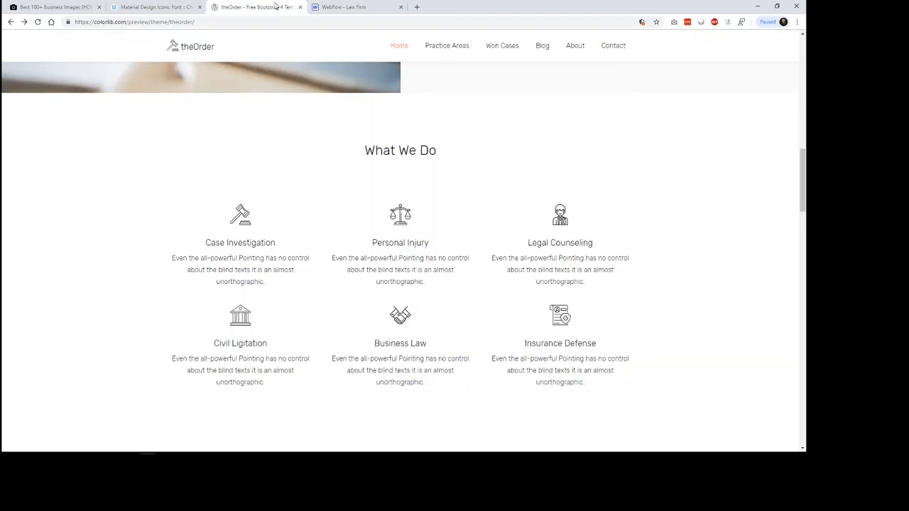
click(347, 7)
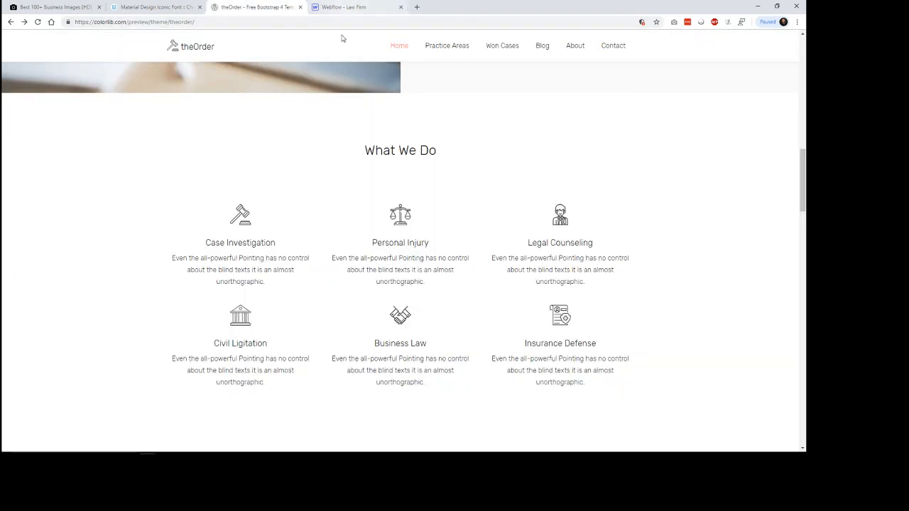
Step: Add an Image element inside the first Collection Item of the Services list below the What We Do heading
click(10, 53)
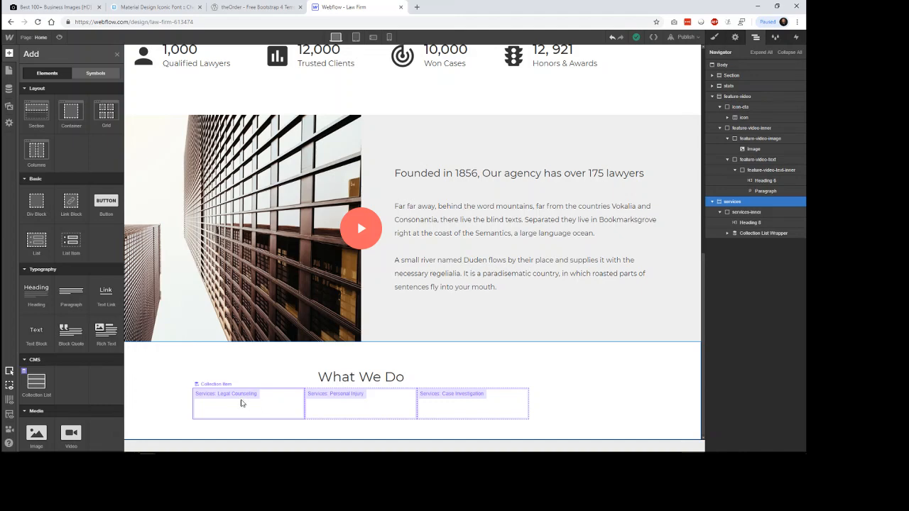
scroll(43, 363, down, 1)
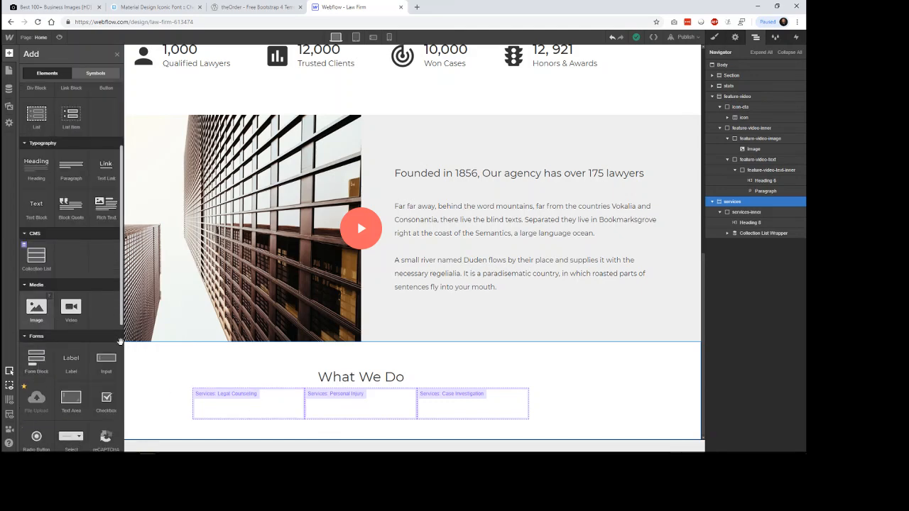
drag(37, 308, 274, 424)
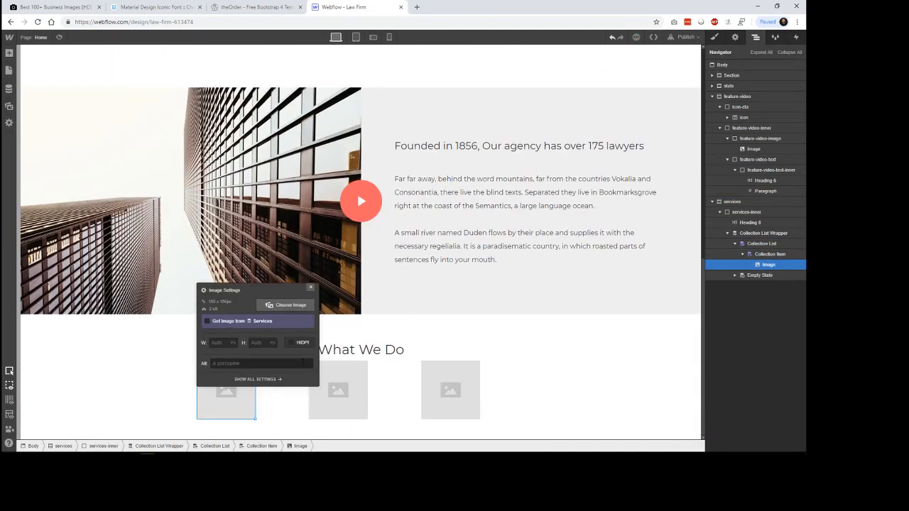
Step: Bind the Collection Item's image to the Services Icon field of the Services collection and close its settings
click(247, 324)
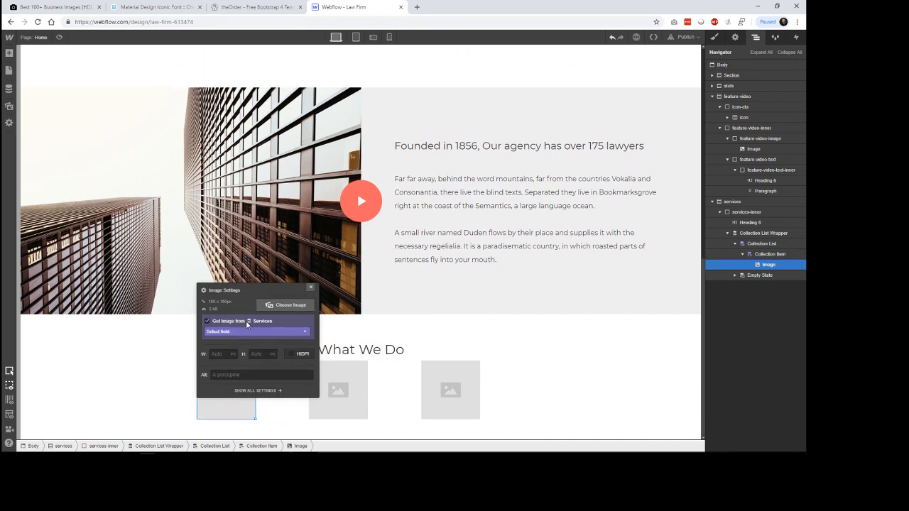
click(235, 332)
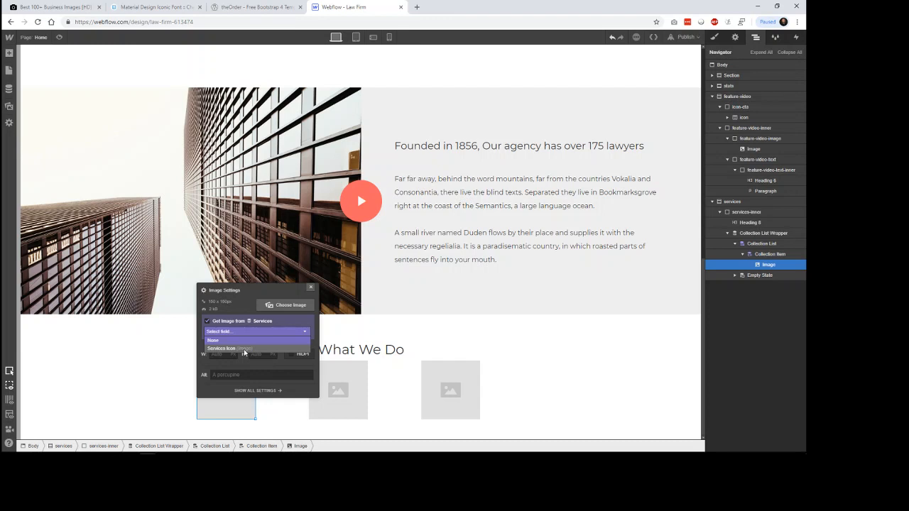
click(244, 350)
click(626, 365)
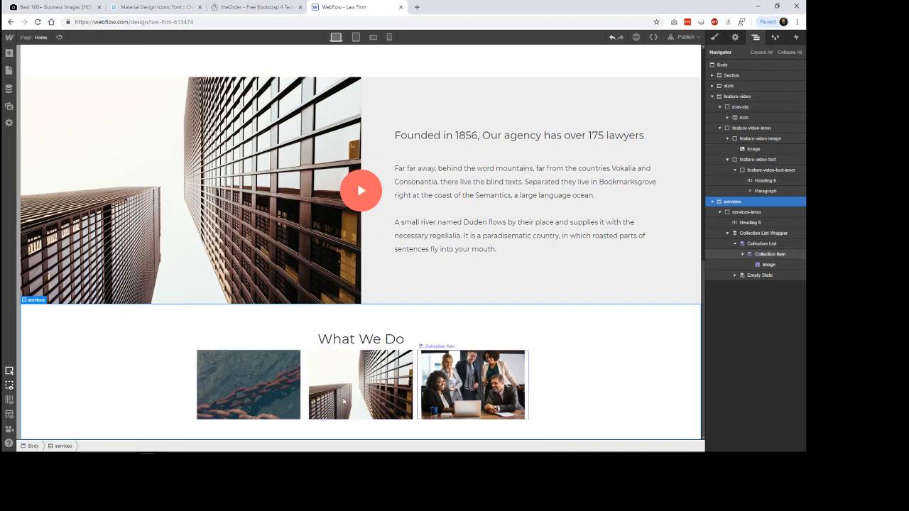
Step: Open the Case Investigation item in the Services collection and try to replace its Services Icon with the darius-bashar unsplash photo
click(9, 88)
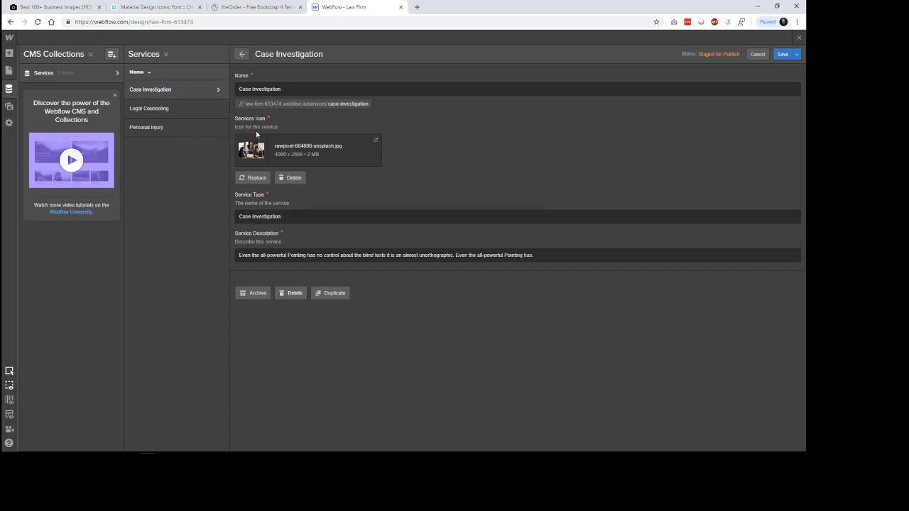
click(257, 178)
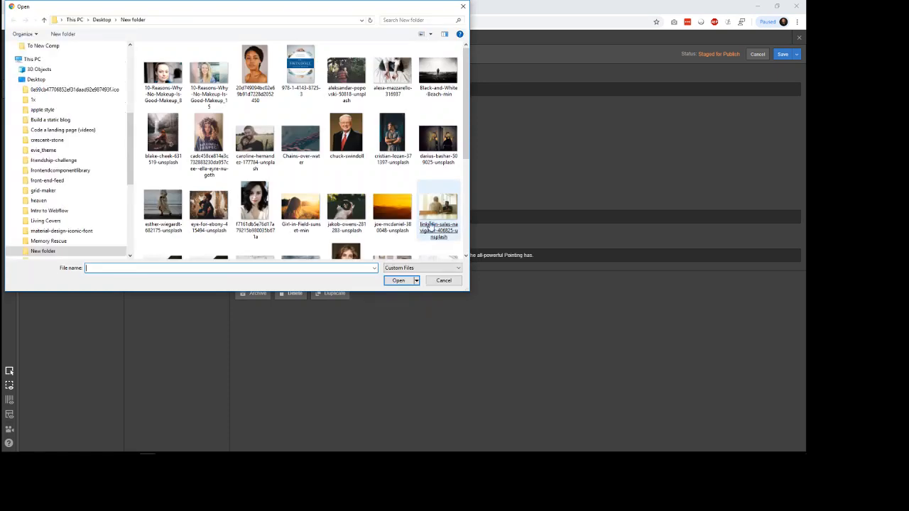
double_click(437, 139)
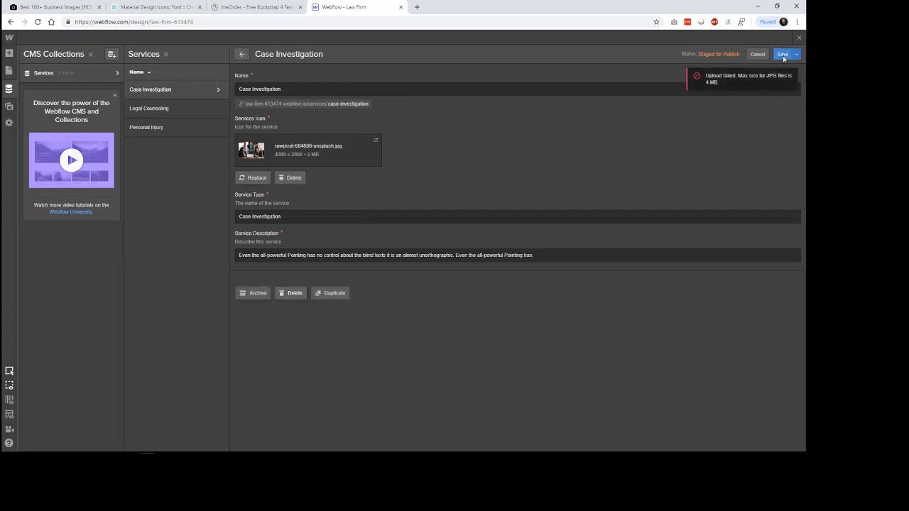
Step: Replace Case Investigation's Services Icon with the nikko-macaspac-263785-unsplash image and save the item
click(263, 179)
scroll(428, 227, down, 2)
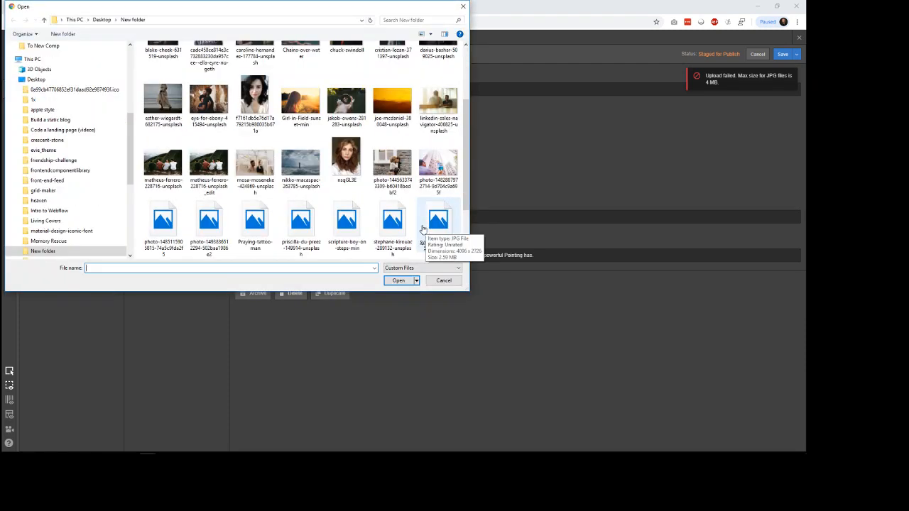
double_click(311, 171)
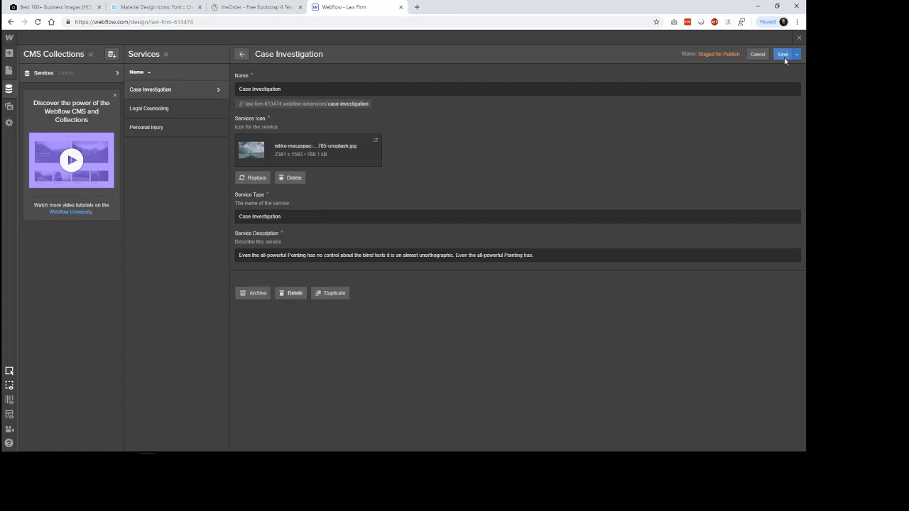
click(783, 54)
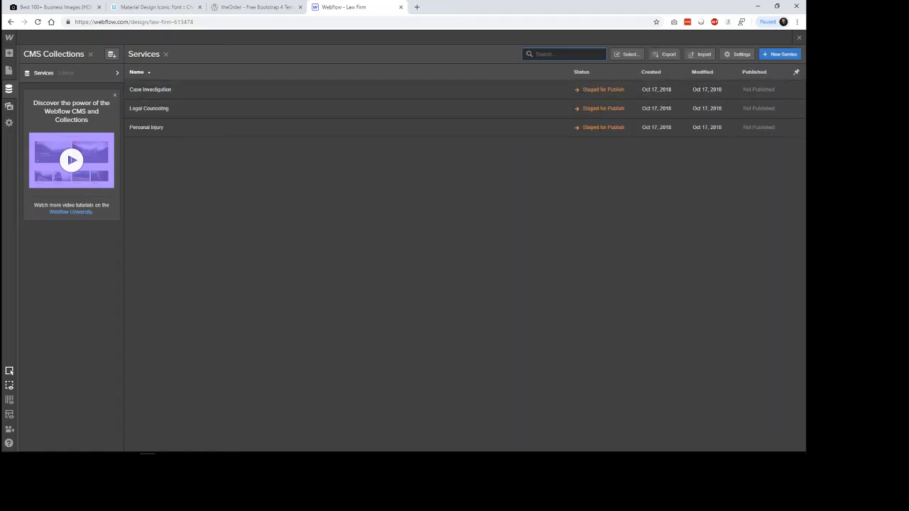
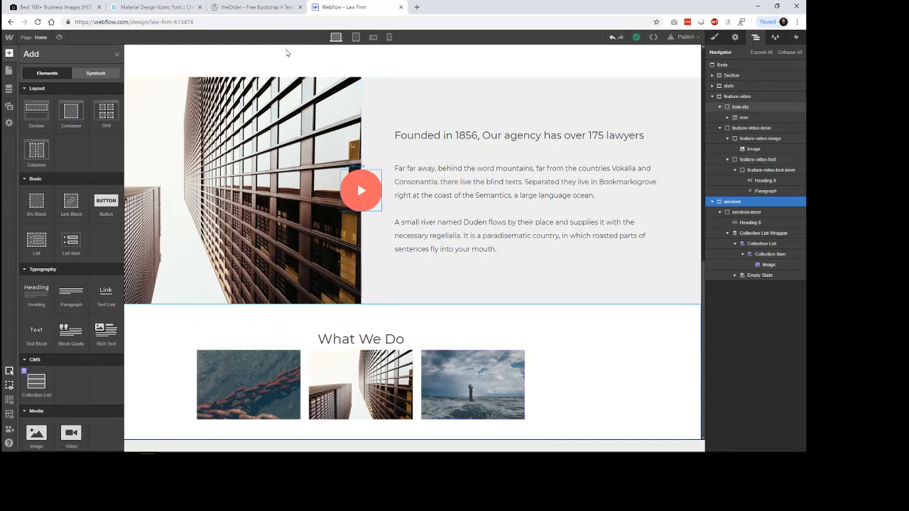
Step: Examine the Case Investigation title and description in theOrder's What We Do section, and return to the Law Firm page in Webflow
click(255, 7)
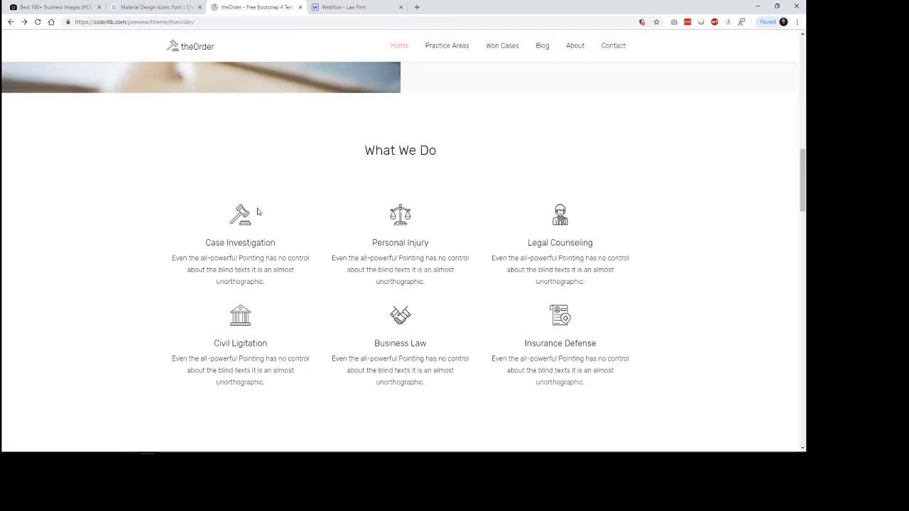
drag(226, 243, 267, 283)
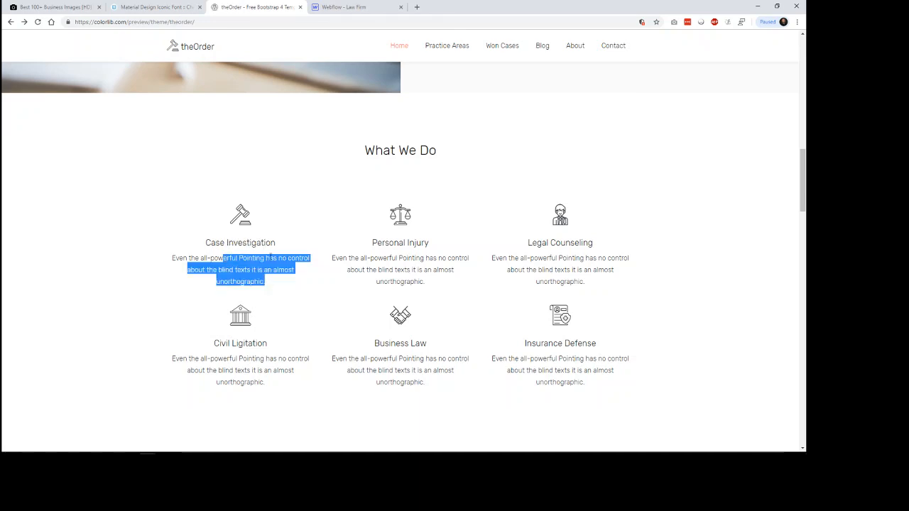
click(336, 7)
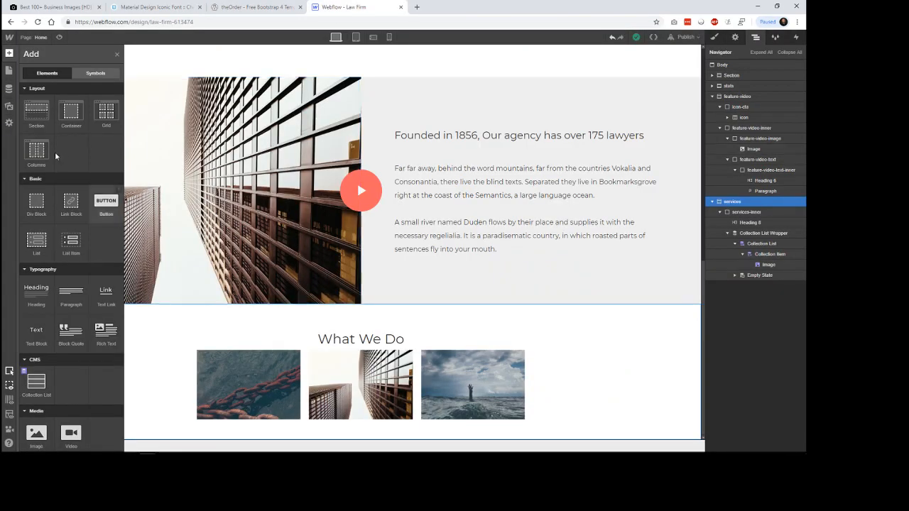
drag(40, 300, 260, 410)
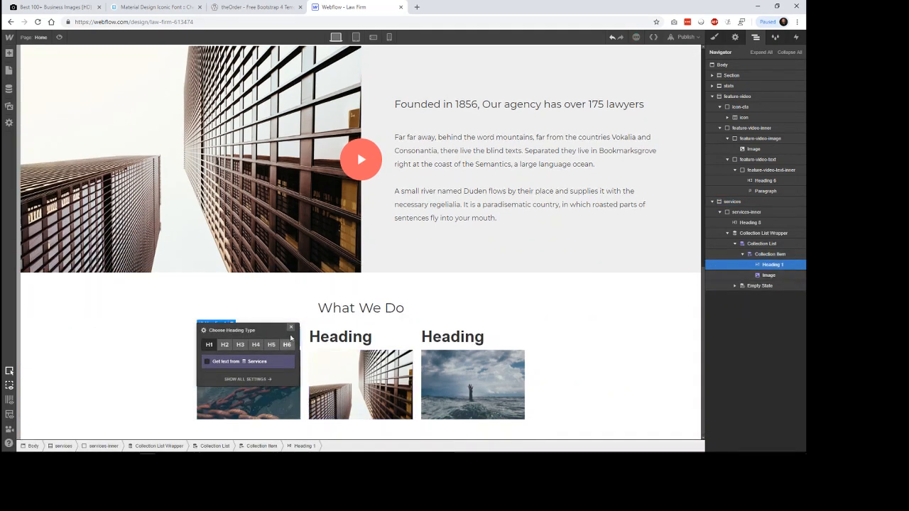
click(289, 328)
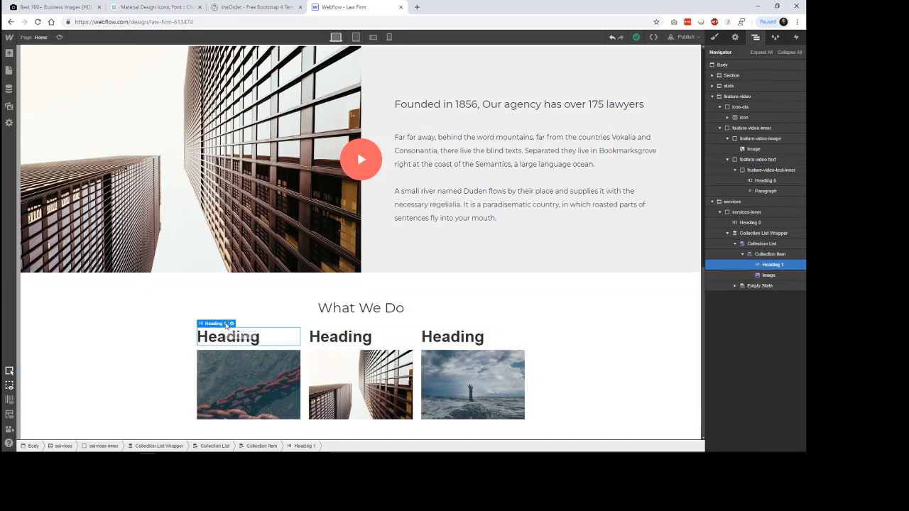
mouse_move(222, 326)
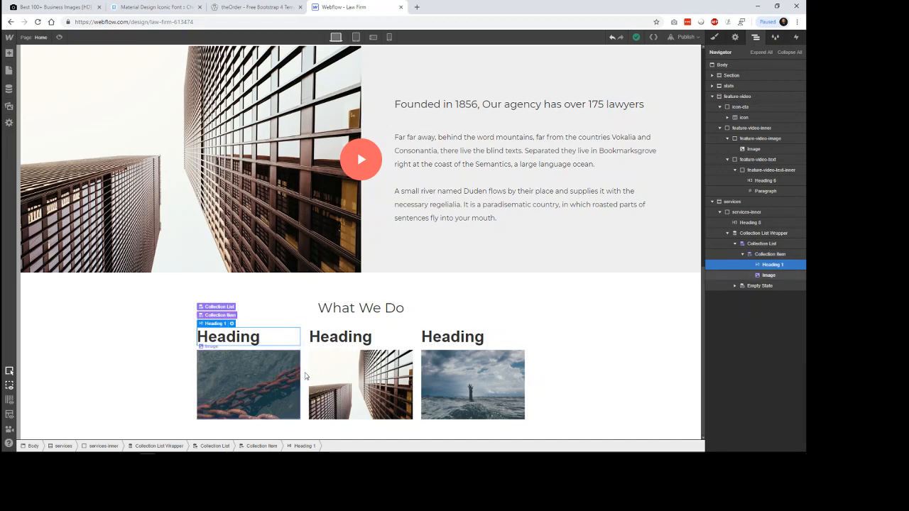
double_click(297, 380)
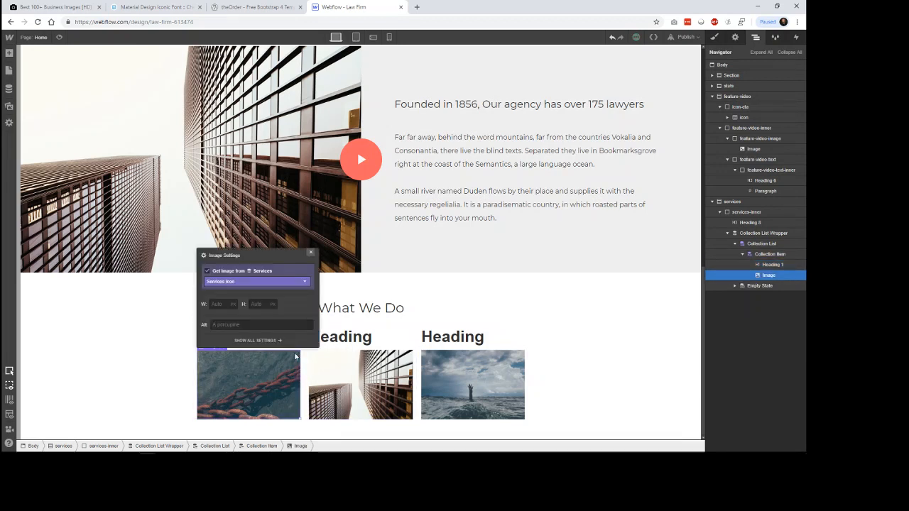
click(370, 291)
click(261, 339)
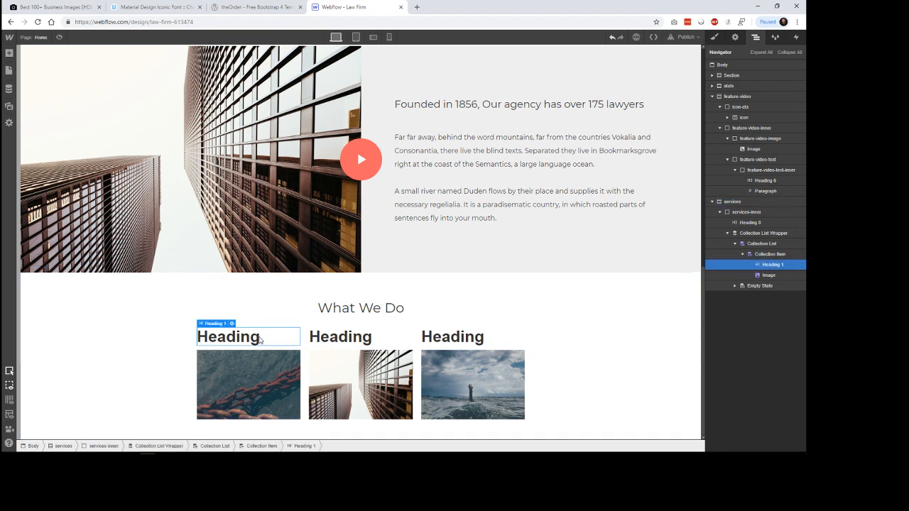
key(Delete)
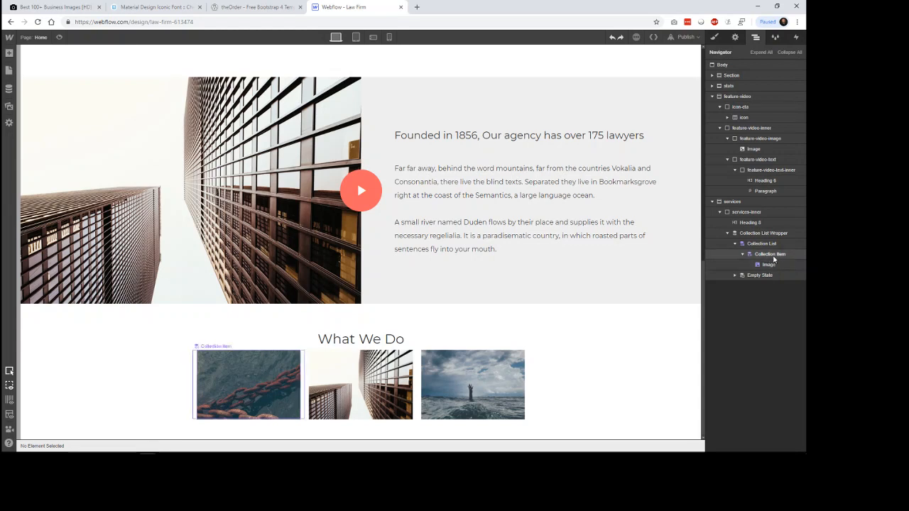
Step: Add a Heading below the image in the Services Collection Item and bind its text to the Service Type field
click(9, 52)
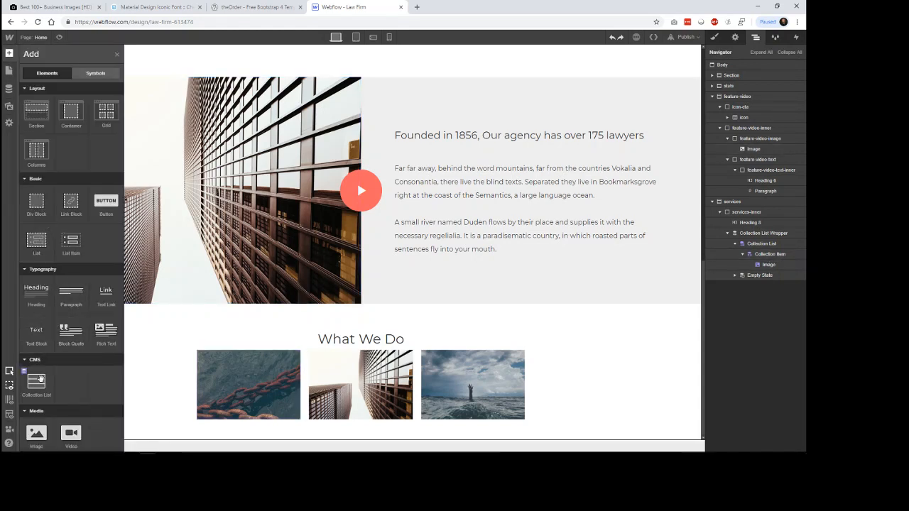
drag(36, 294, 774, 281)
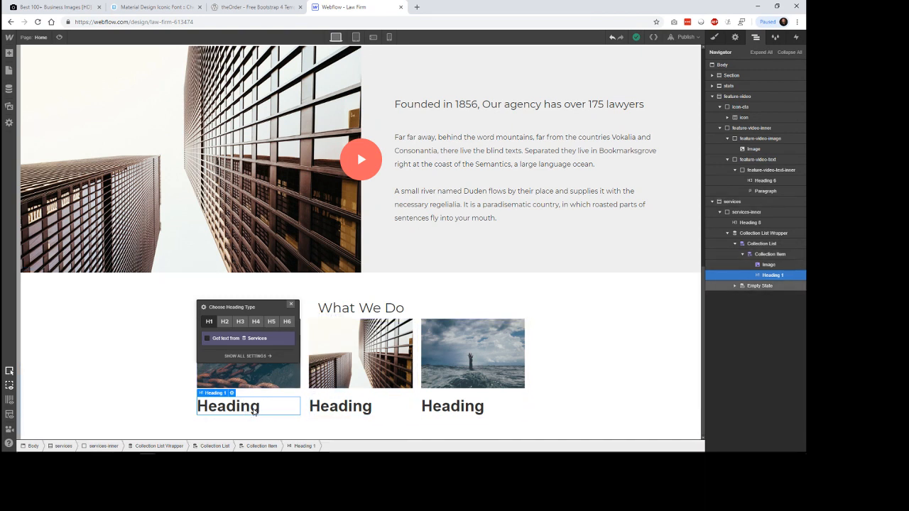
click(249, 339)
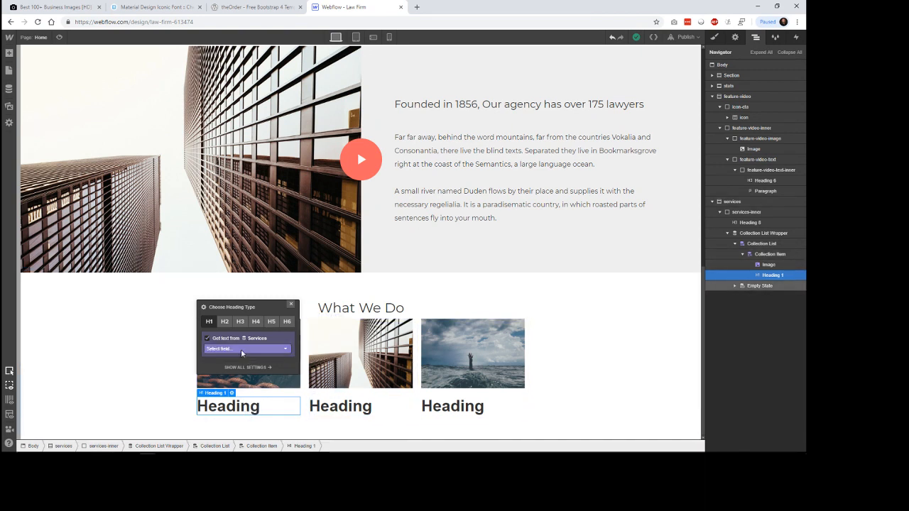
click(241, 351)
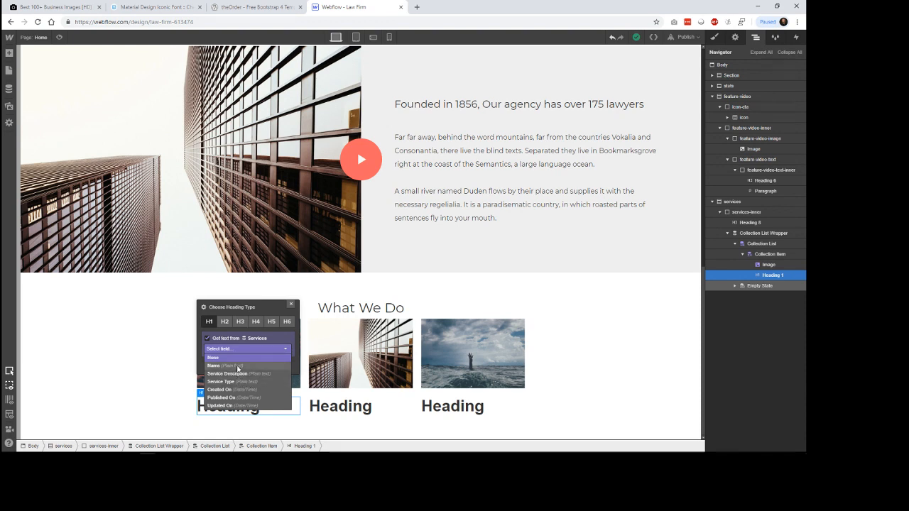
click(235, 382)
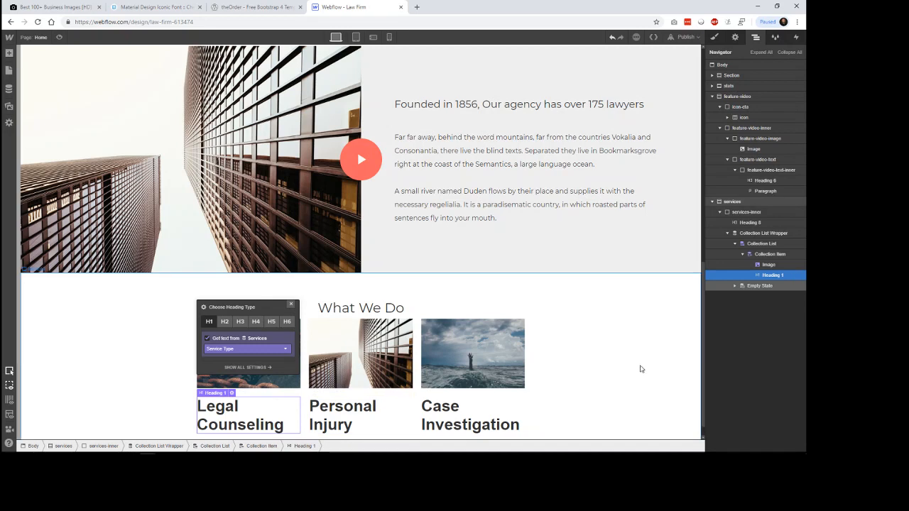
click(639, 368)
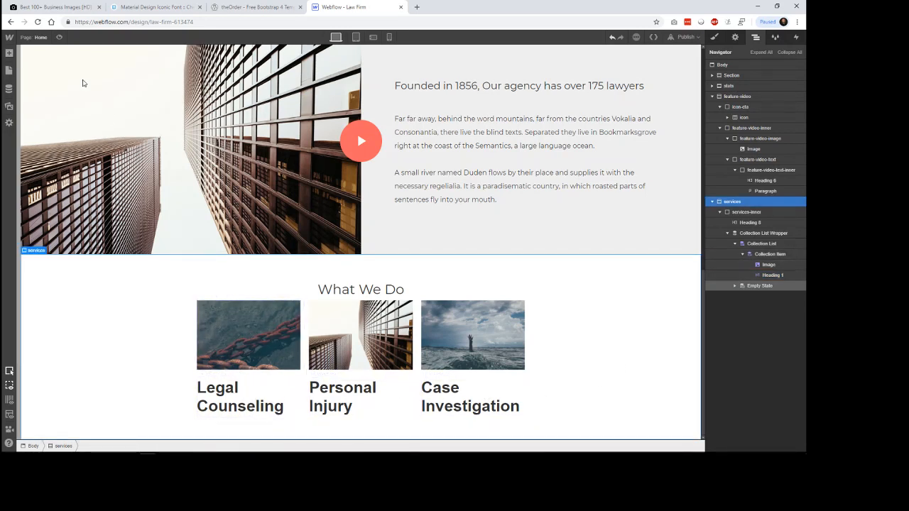
Step: Open the Legal Counseling item in the Services collection and compare its Service Description with the text on theOrder's page
click(10, 88)
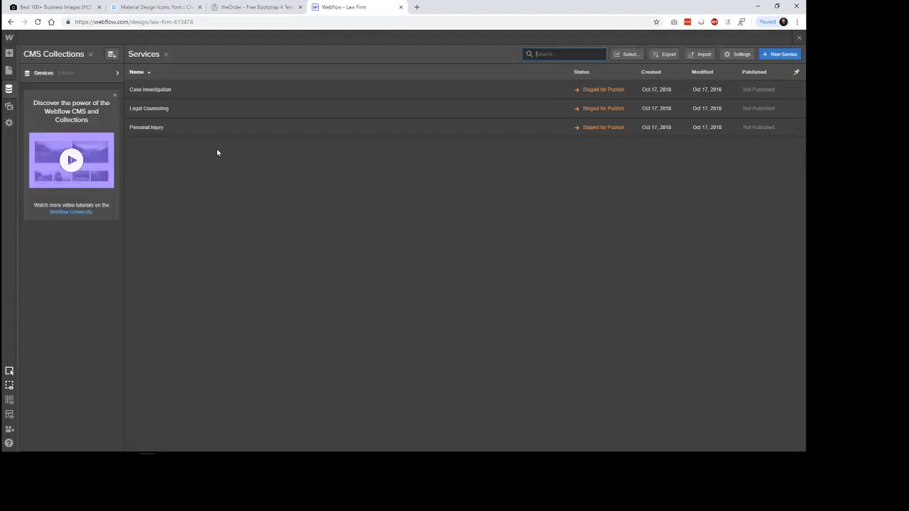
click(174, 108)
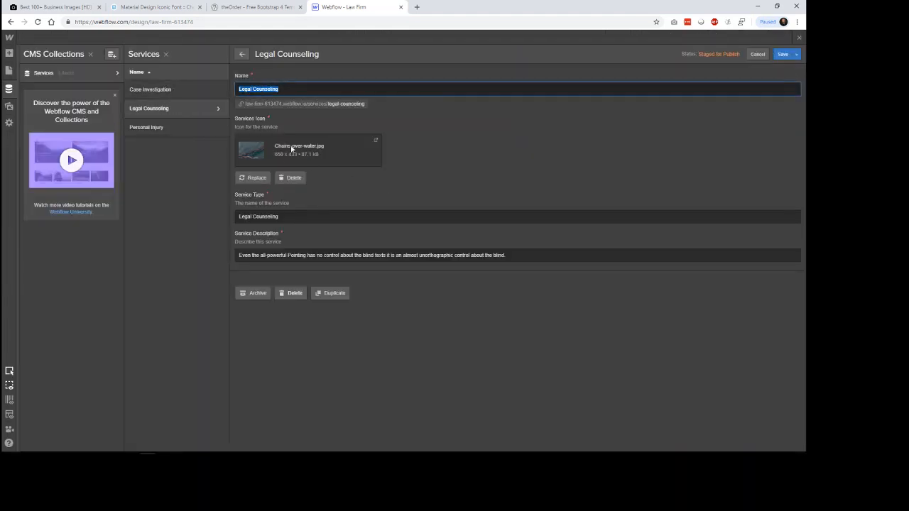
drag(263, 255, 439, 256)
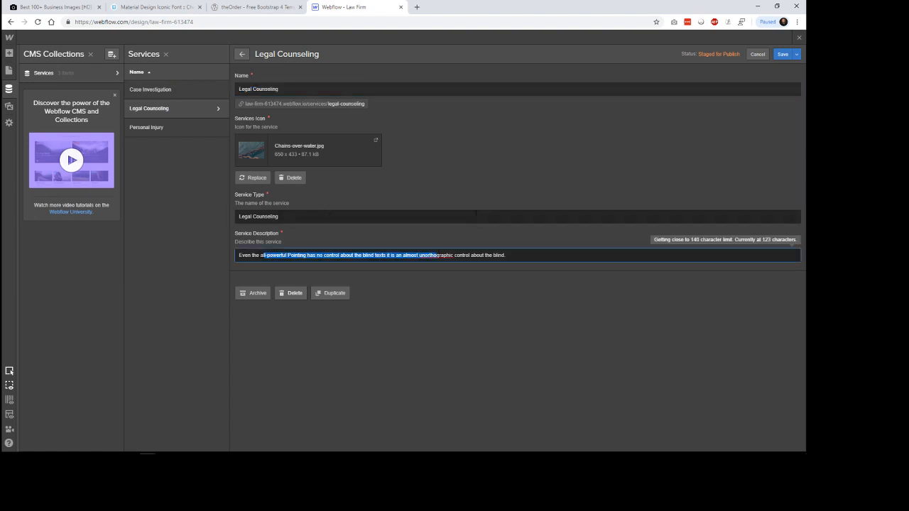
click(493, 218)
click(257, 7)
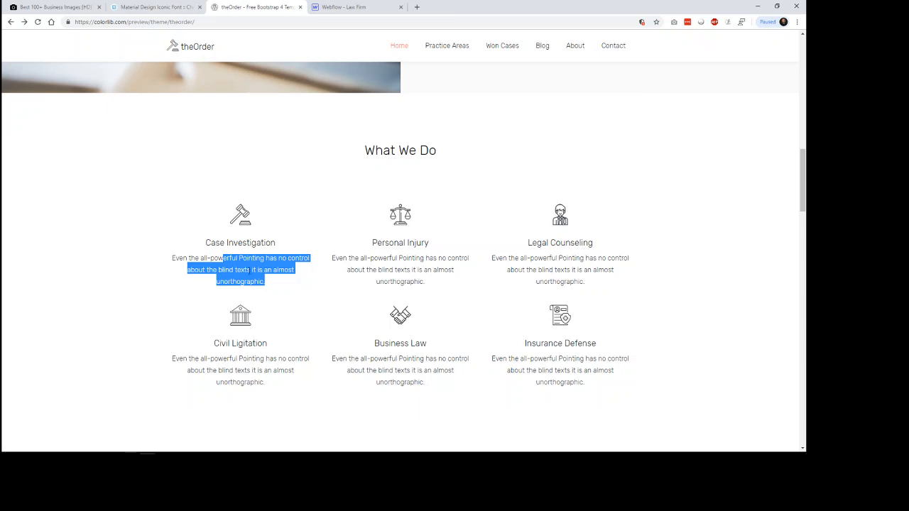
click(343, 7)
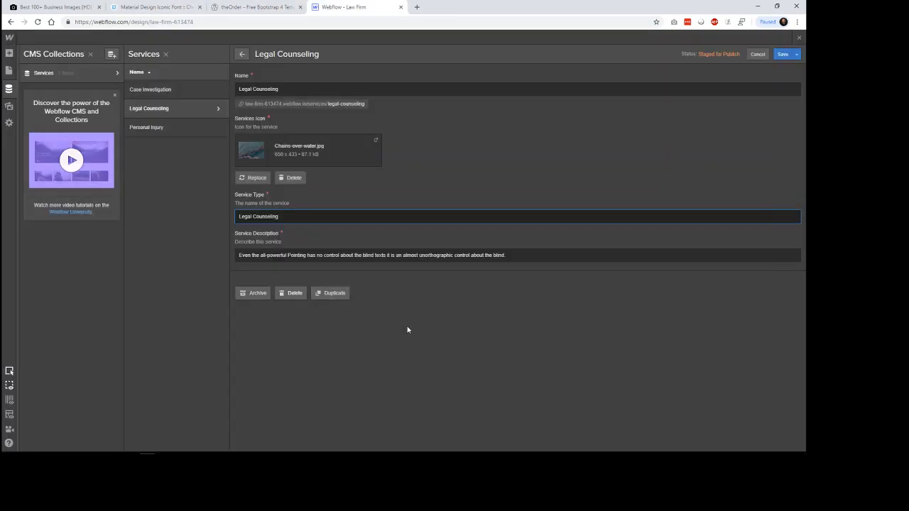
Step: Add a Paragraph below the heading in the Services Collection Item and bind its text to the Service Description field
click(9, 53)
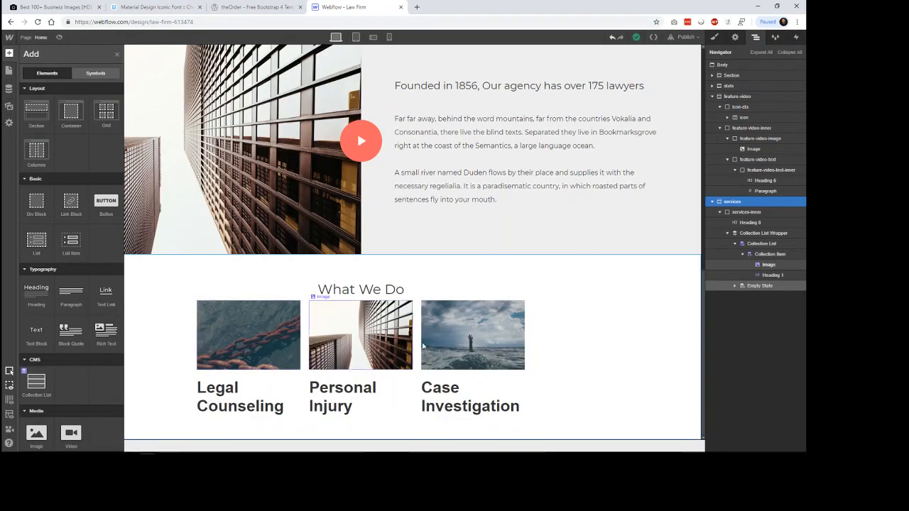
click(770, 255)
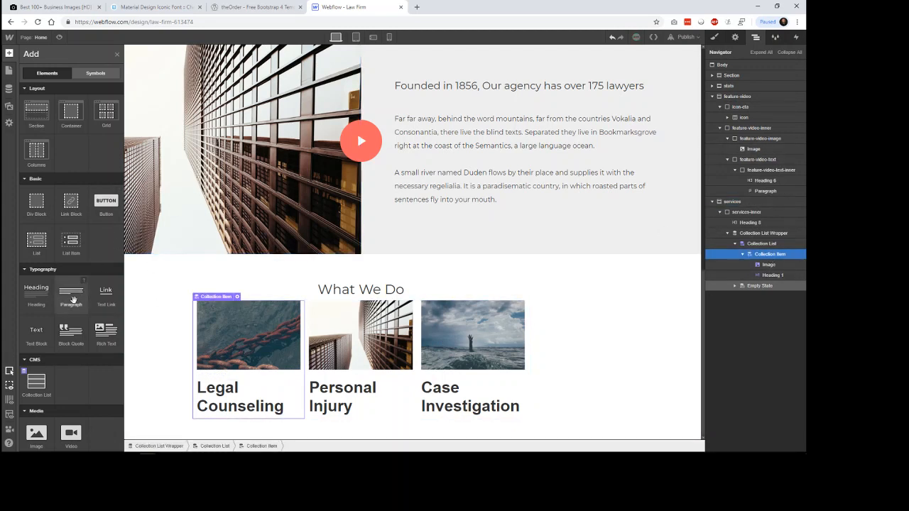
drag(72, 299, 771, 288)
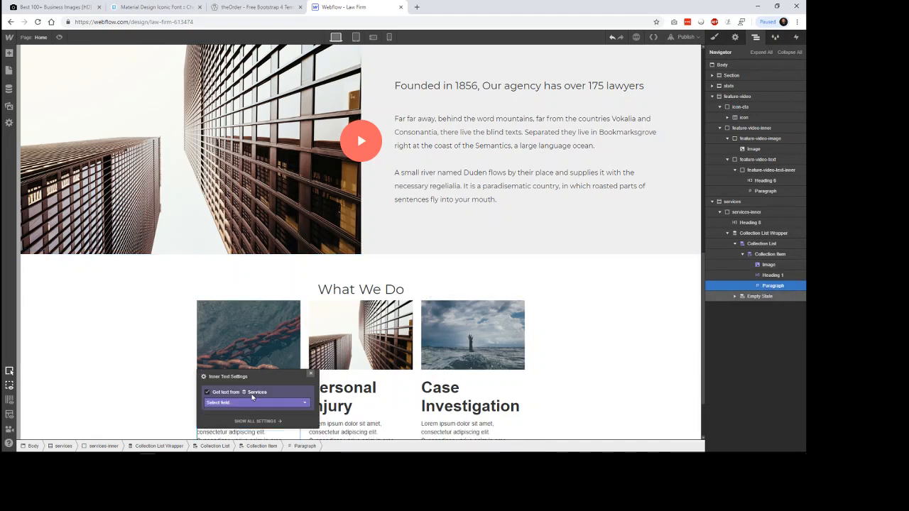
click(252, 402)
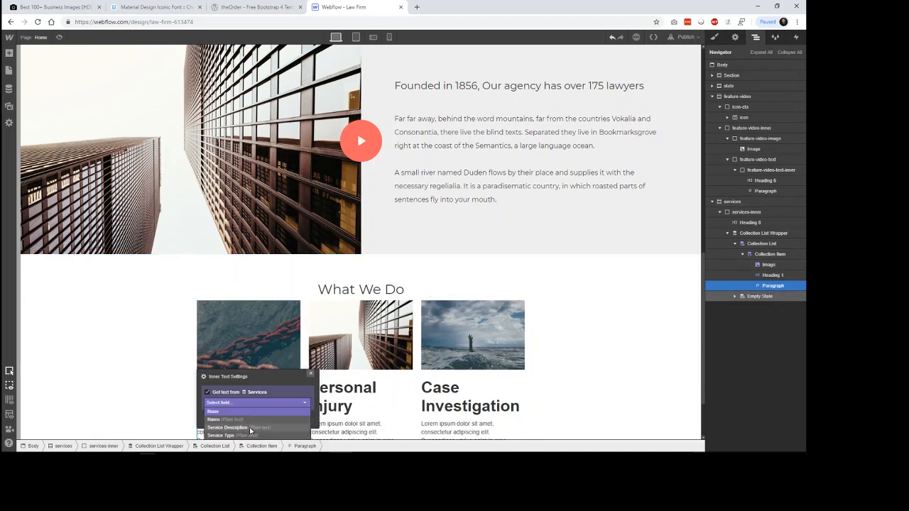
click(250, 430)
scroll(639, 312, down, 1)
click(642, 381)
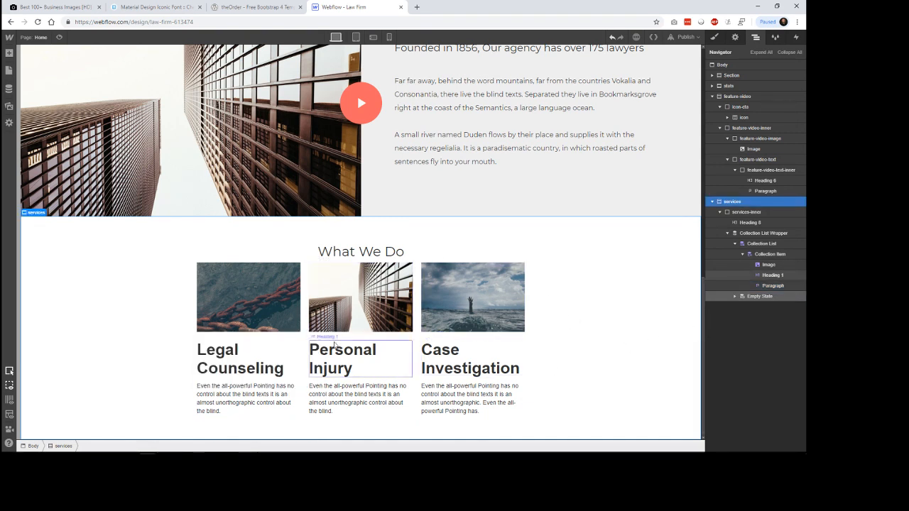
Step: Set the maximum width of the services-inner div block to 1000 px
click(433, 266)
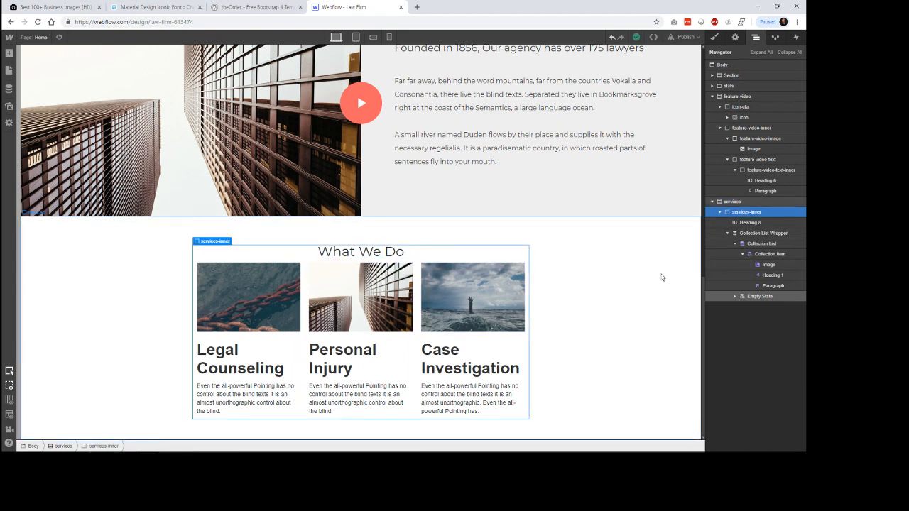
click(714, 37)
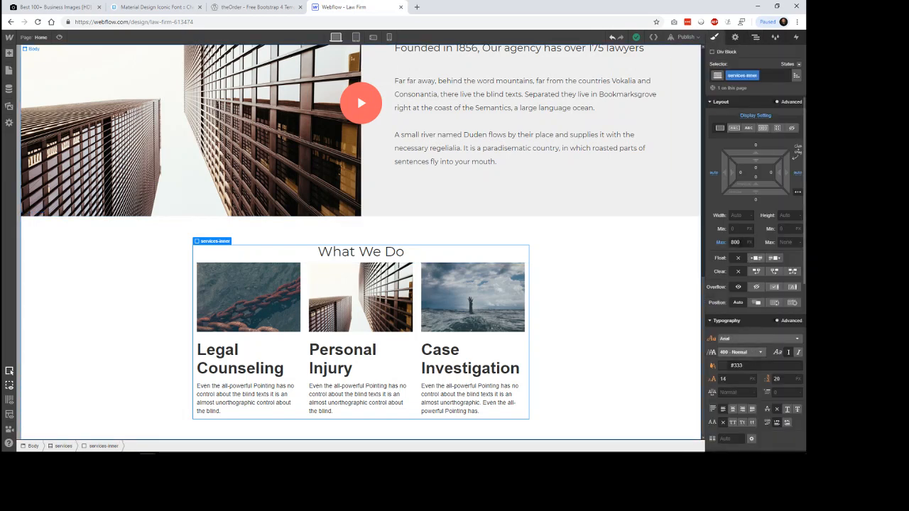
click(735, 242)
text(1000)
key(Return)
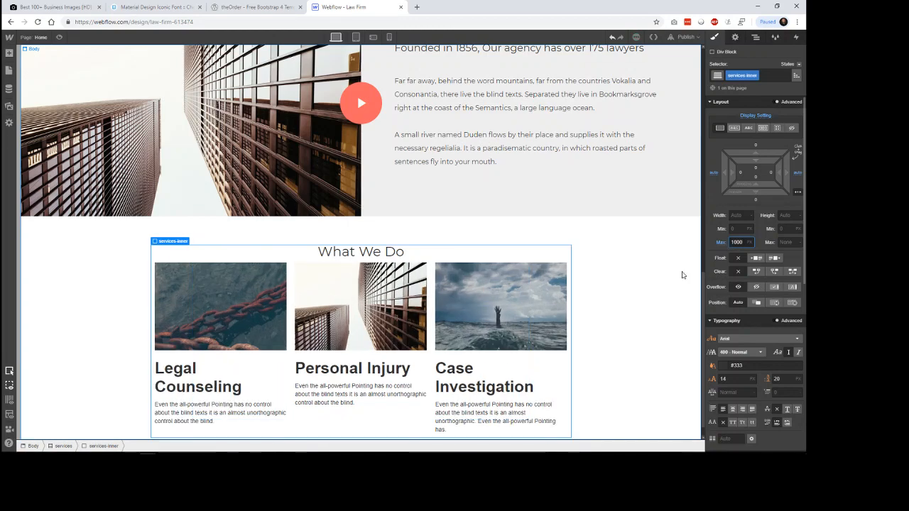
scroll(654, 294, up, 3)
scroll(657, 298, down, 3)
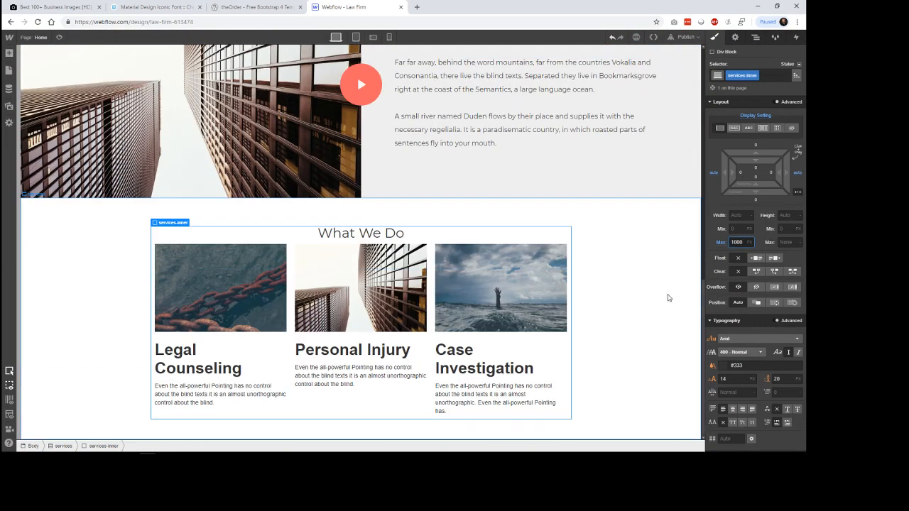
click(646, 302)
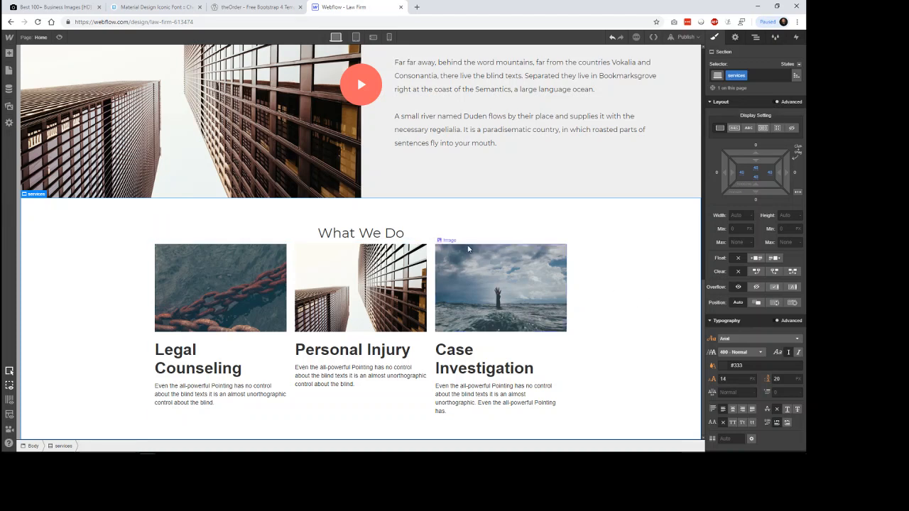
Step: Set the bottom margin of the What We Do heading to 48 px
click(465, 239)
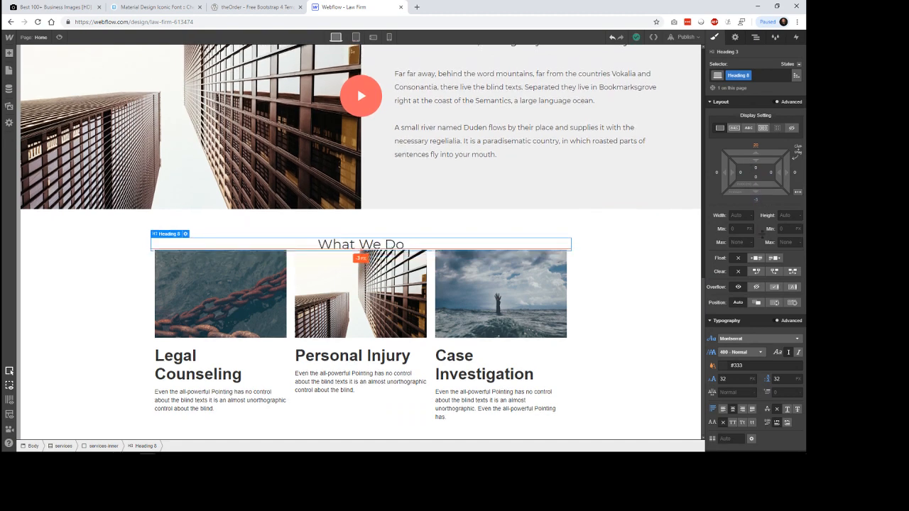
drag(758, 193, 763, 242)
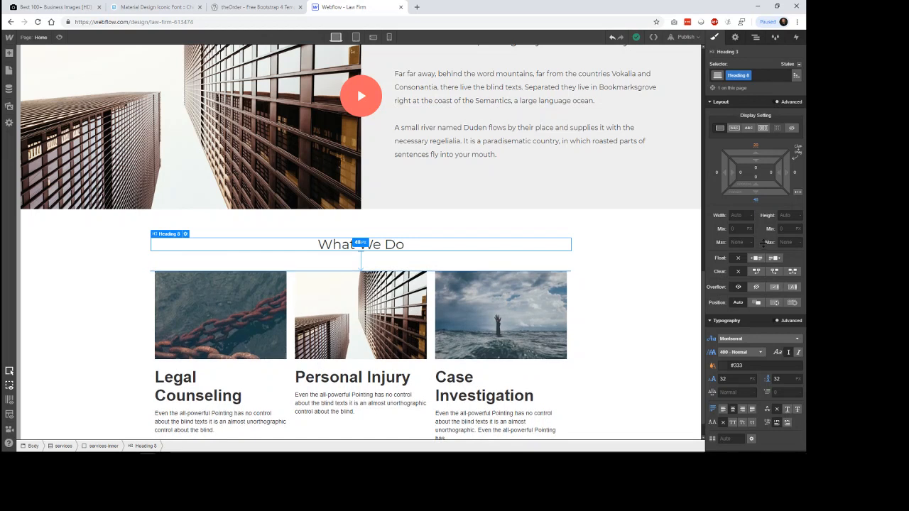
click(664, 261)
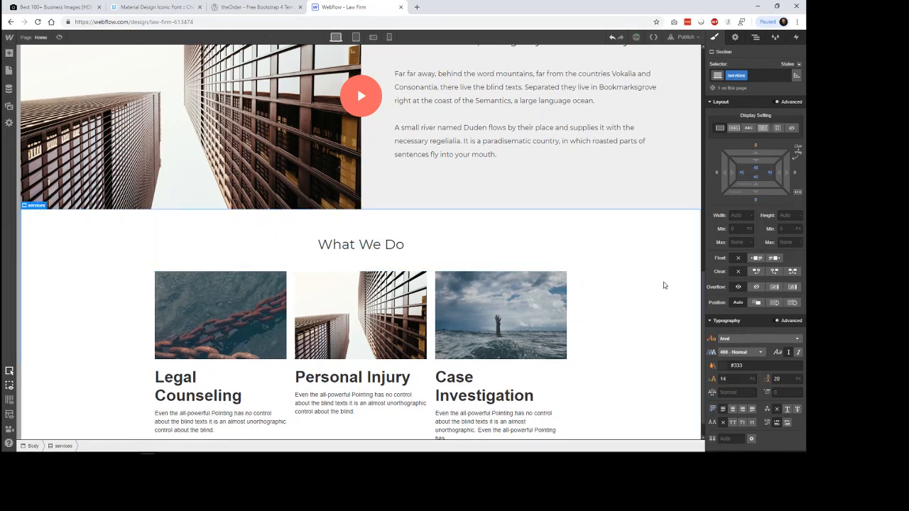
Step: Assign a new class services-group-heading to the Legal Counseling heading in the What We Do section
scroll(664, 263, down, 1)
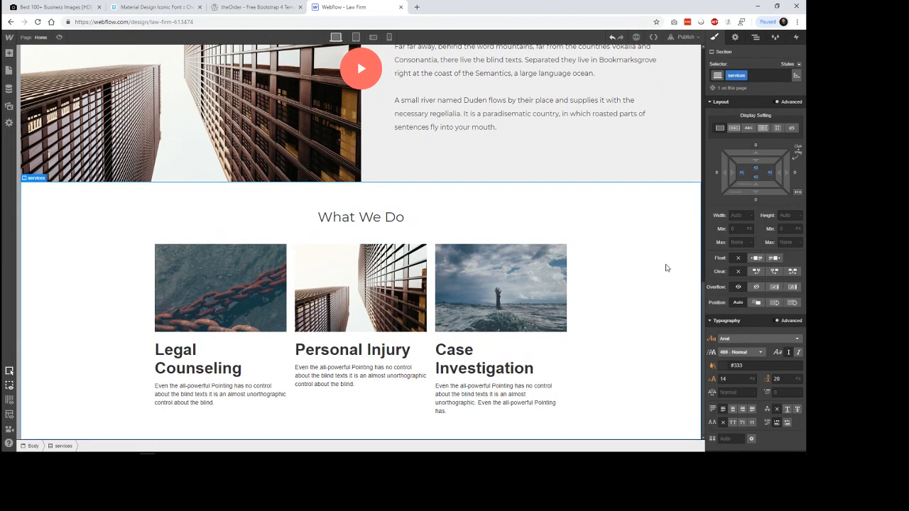
click(186, 362)
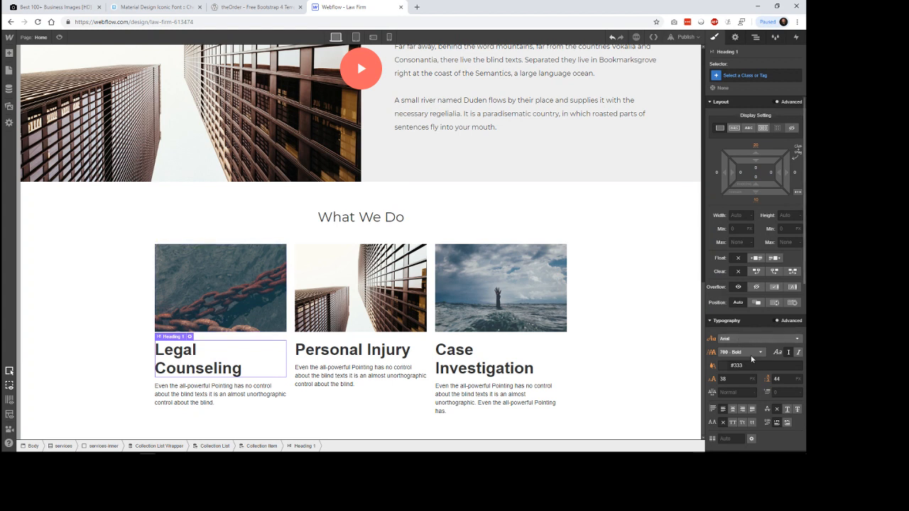
click(748, 74)
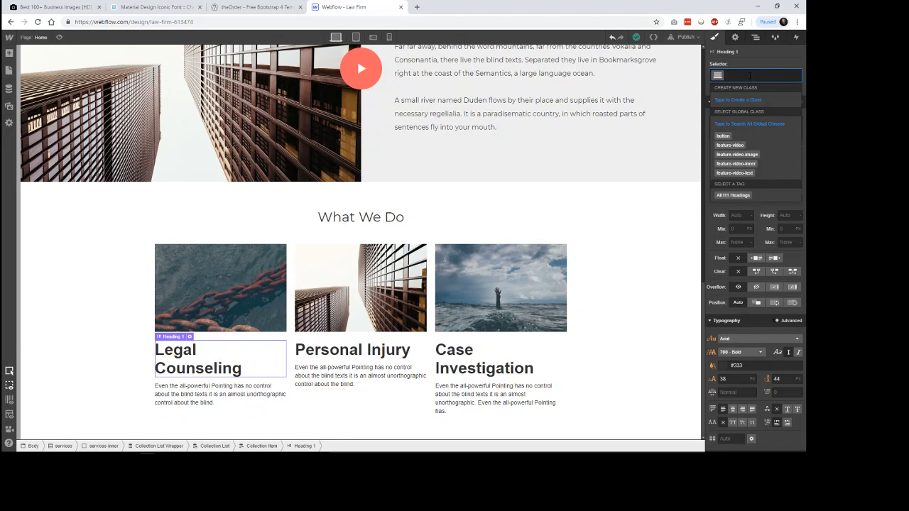
text(serv)
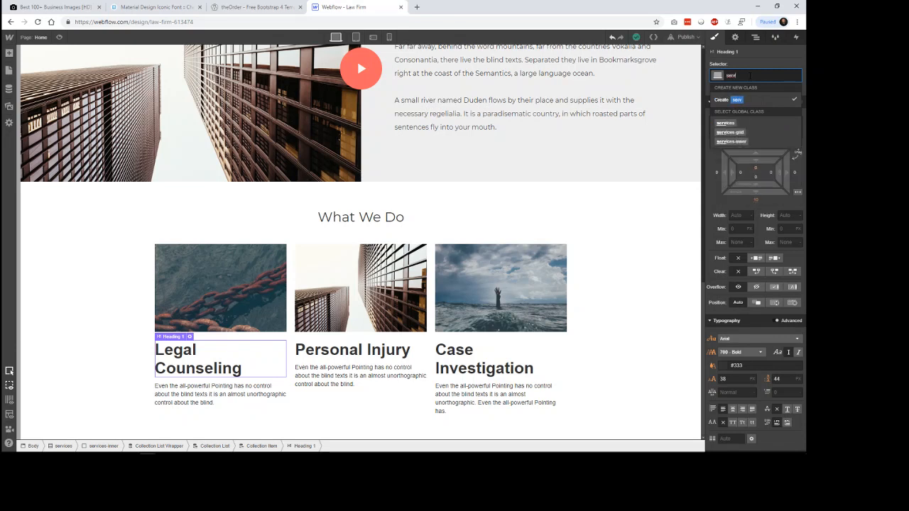
text(ices-group)
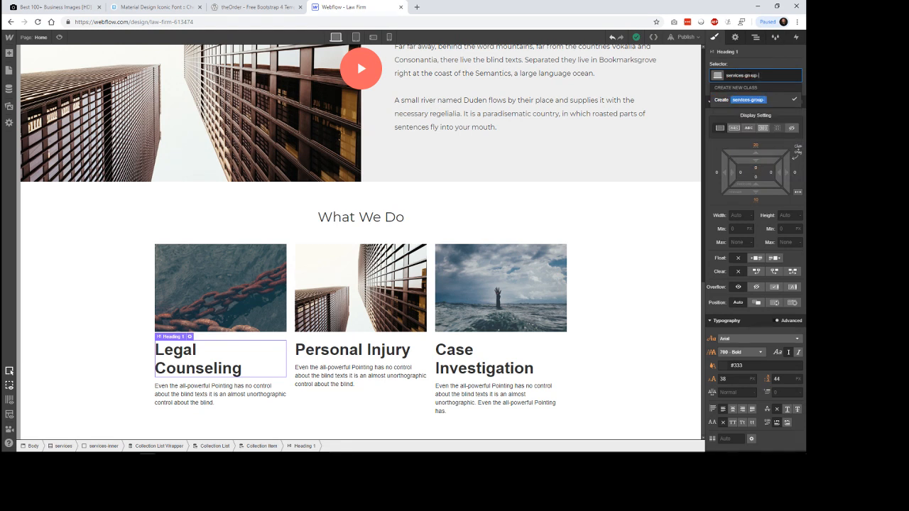
text(-heading)
key(Return)
Step: Rename the service heading's class to services-group-title
double_click(772, 76)
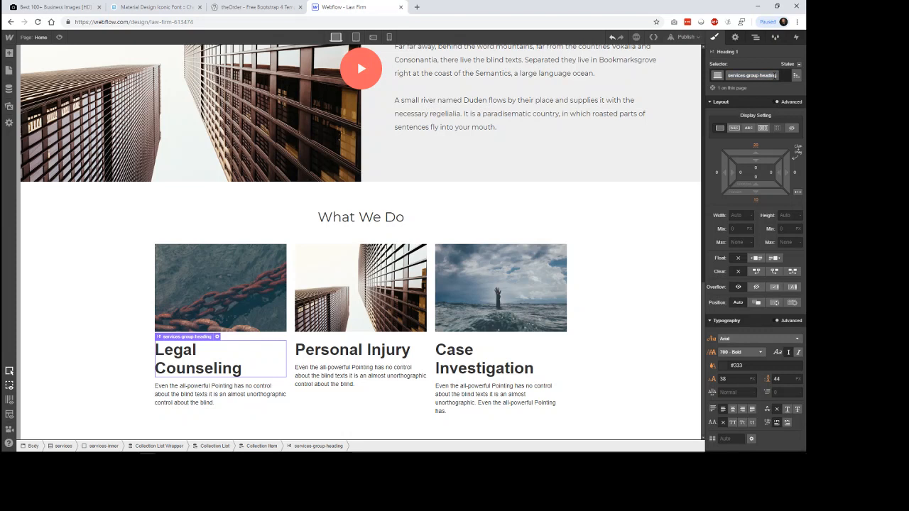
key(BackSpace)
key(BackSpace)
key(BackSpace)
key(Return)
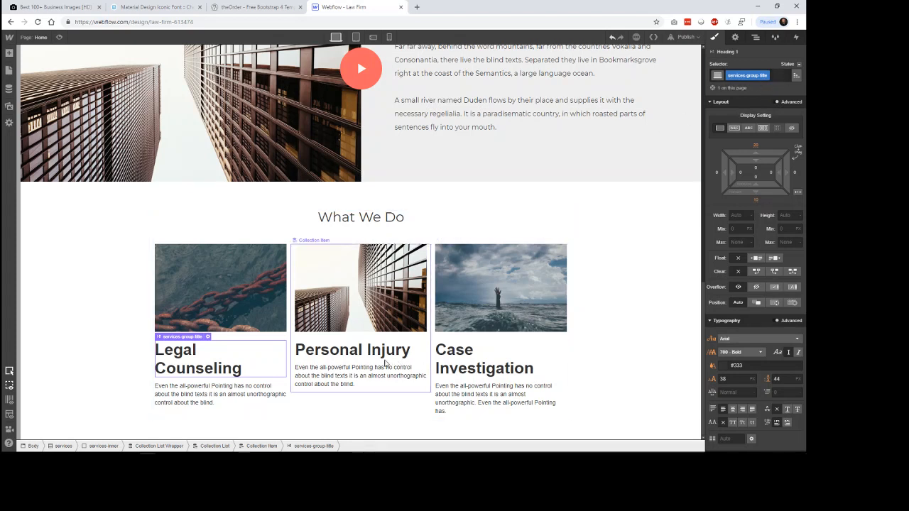
Step: Check the class on the other service headings and set the services-group-title font to Montserrat
click(411, 353)
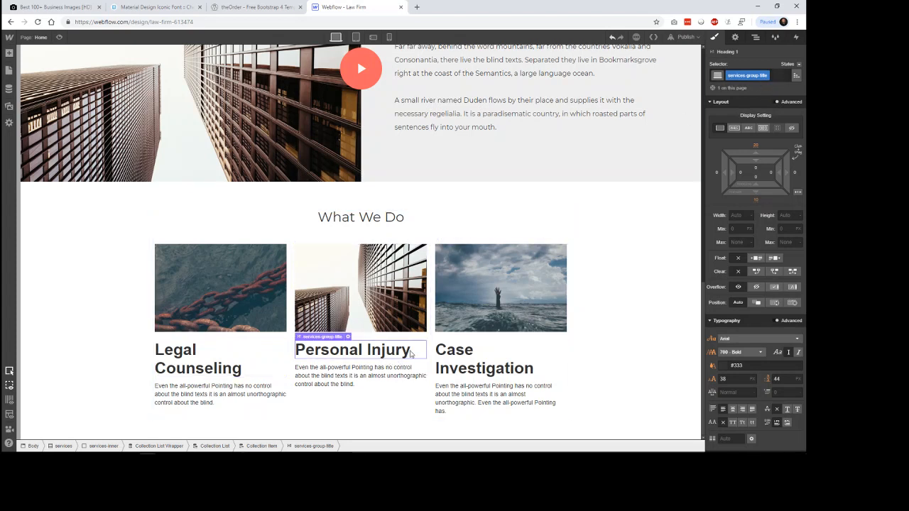
click(481, 363)
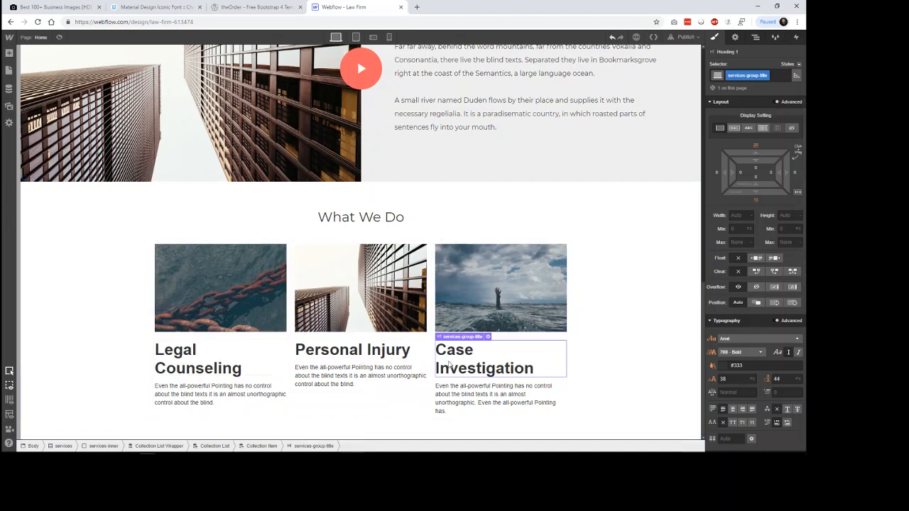
click(353, 352)
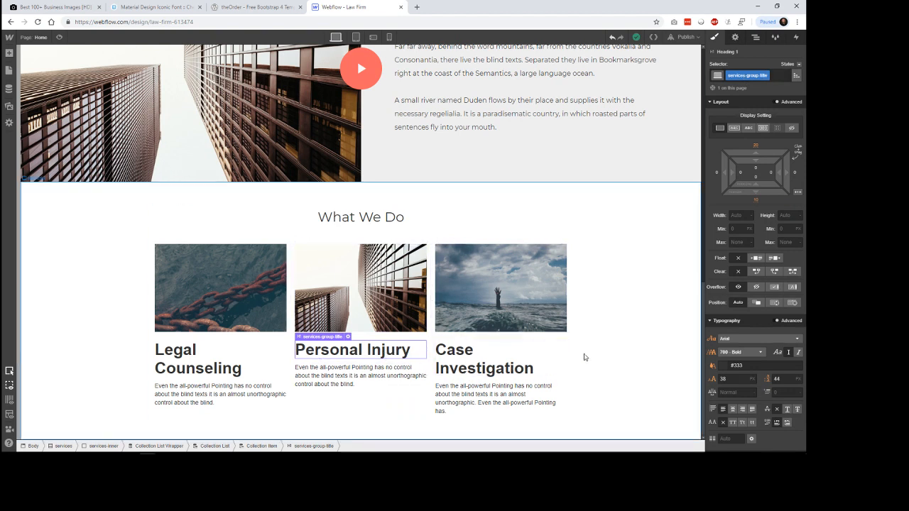
click(758, 339)
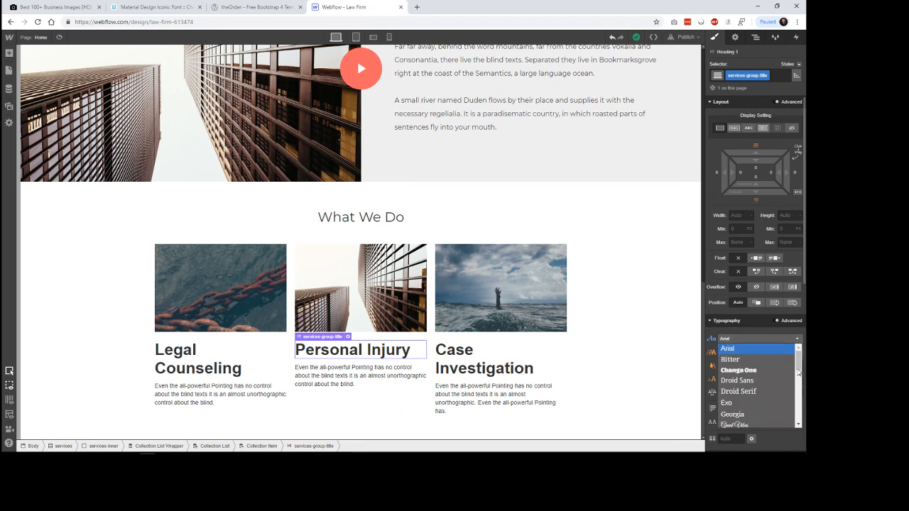
scroll(775, 384, down, 4)
click(743, 366)
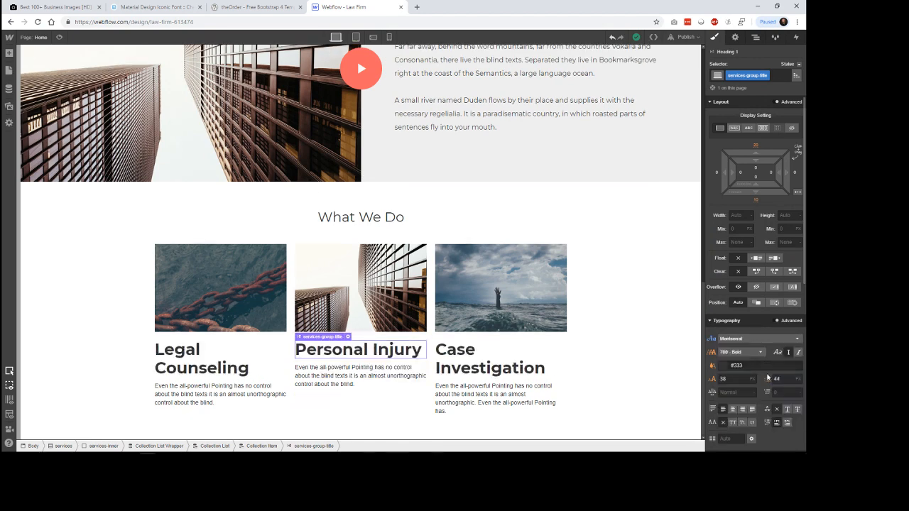
Step: Compare the titles with theOrder's page, then set services-group-title to weight 400 - Normal and font size 24 px
click(248, 7)
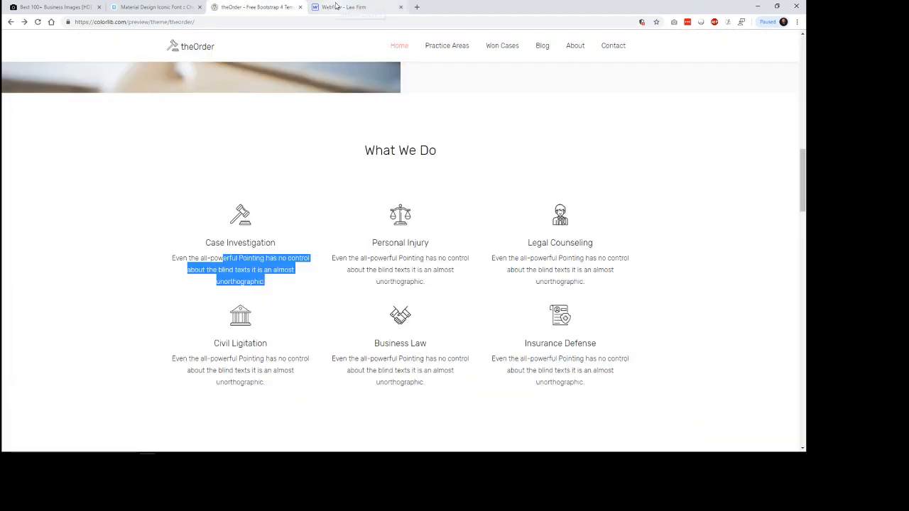
click(337, 7)
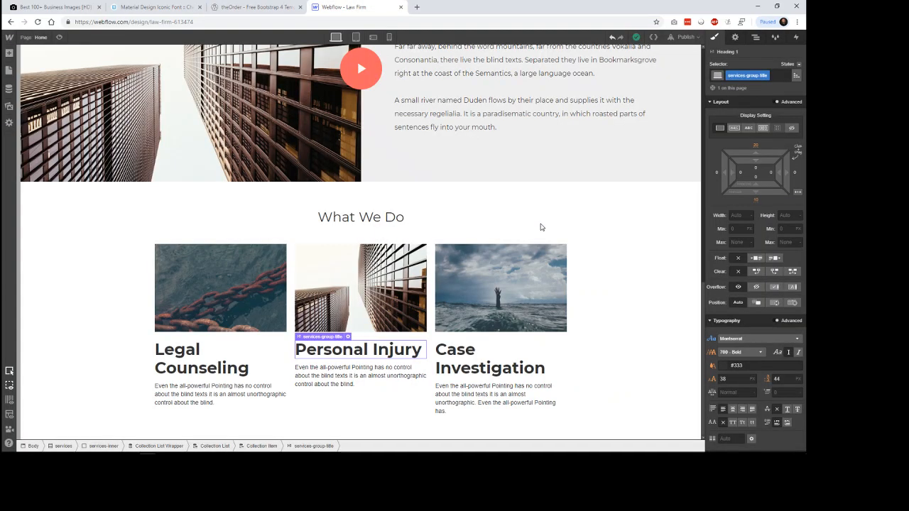
click(755, 354)
click(748, 384)
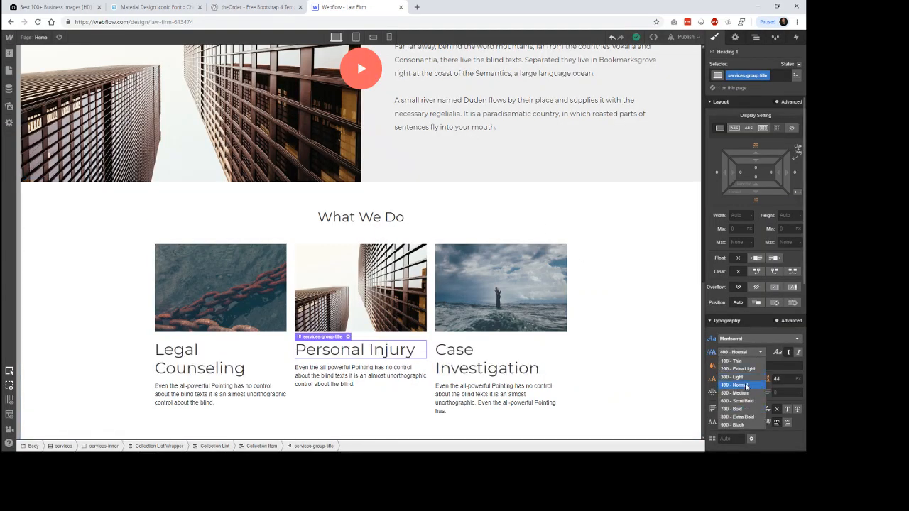
click(732, 378)
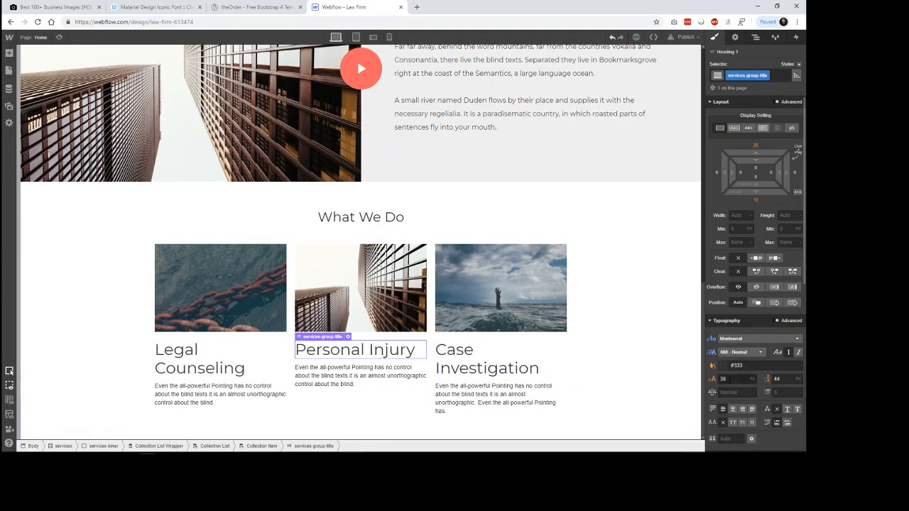
text(24)
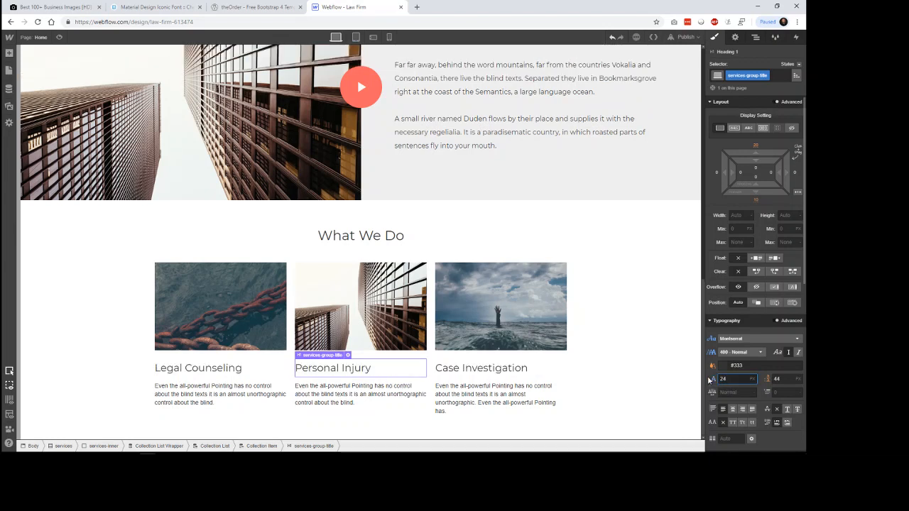
click(659, 332)
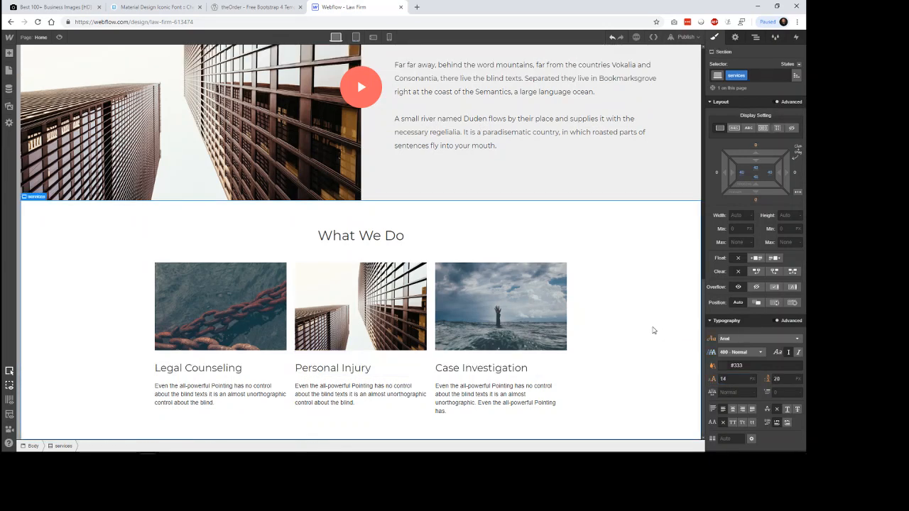
Step: Assign a new class services-group-description to the paragraph under the Legal Counseling heading
click(201, 396)
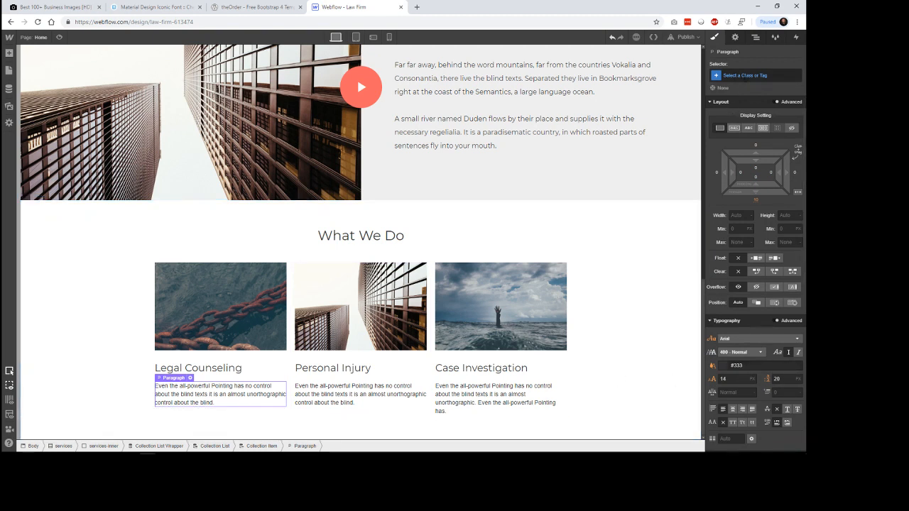
click(742, 77)
text(services)
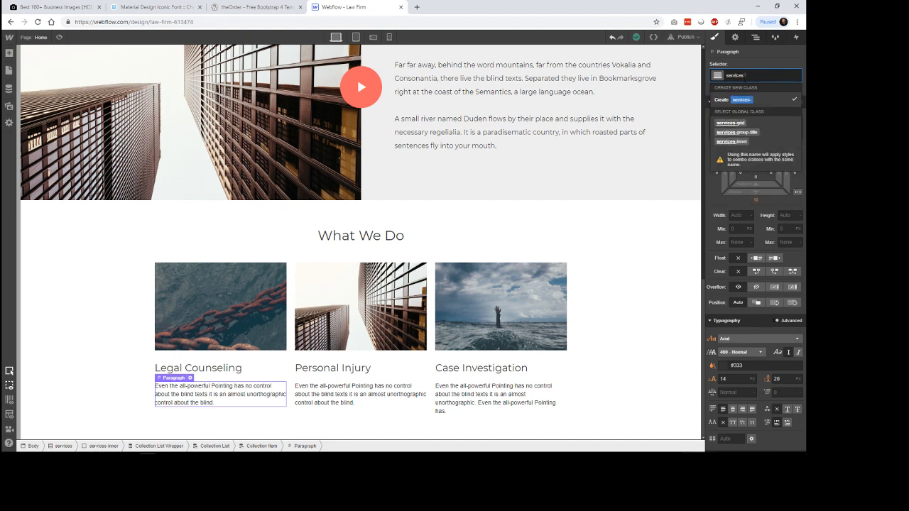
text( group)
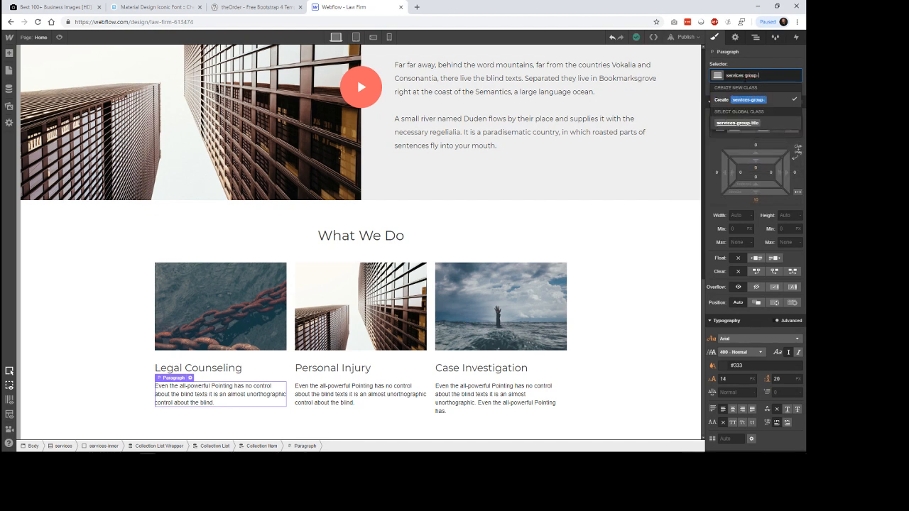
text(-paragraph)
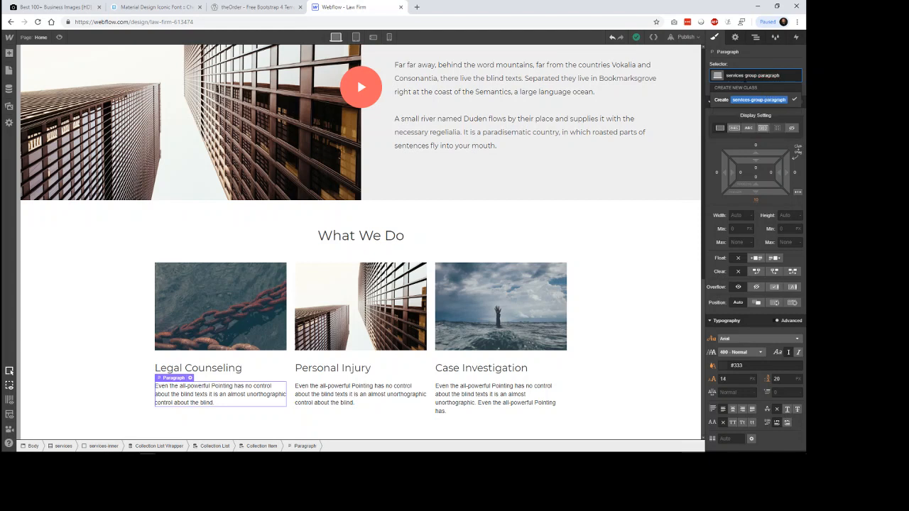
key(BackSpace)
key(BackSpace)
key(BackSpace)
key(BackSpace)
key(BackSpace)
key(BackSpace)
key(BackSpace)
key(BackSpace)
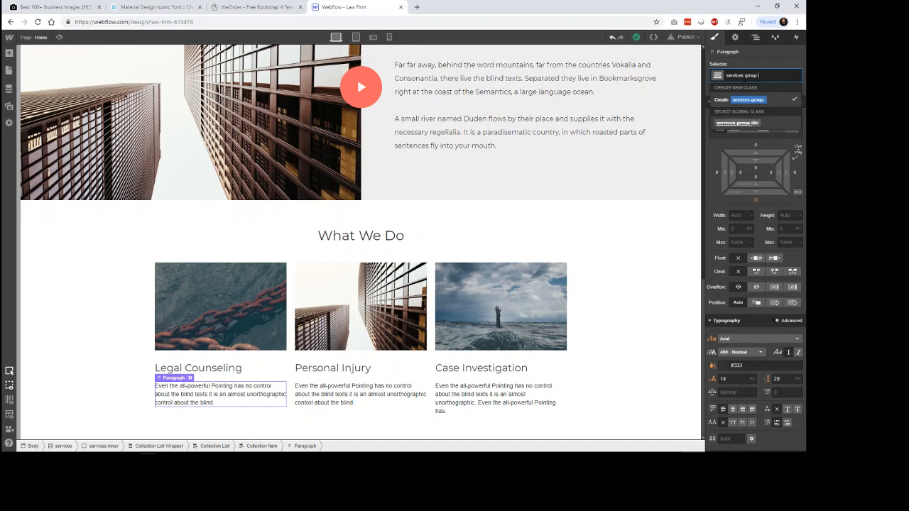
text(description)
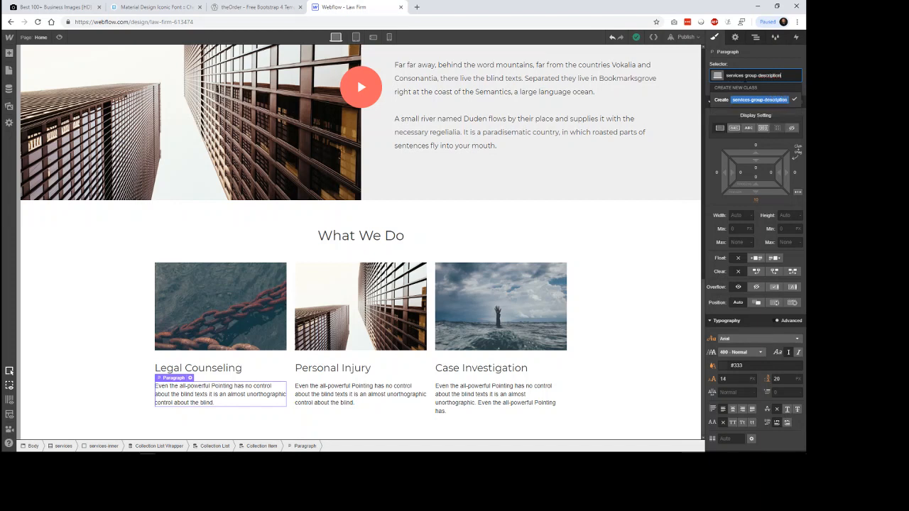
key(Return)
Step: Set the service description text to Montserrat with weight 300 - Light
click(401, 396)
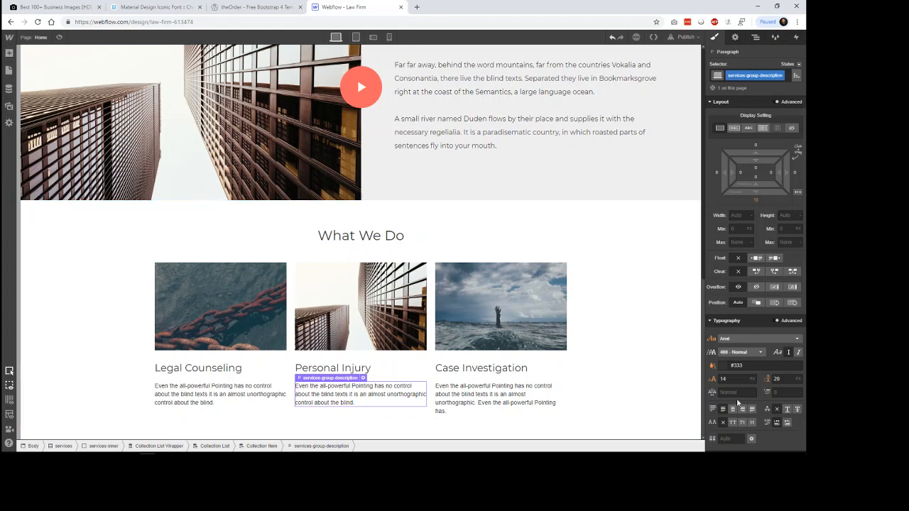
click(758, 339)
drag(799, 355, 798, 389)
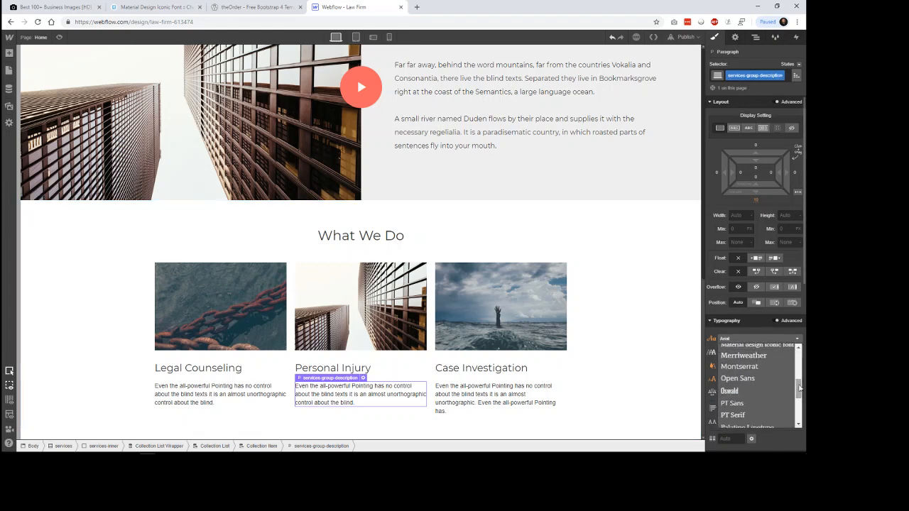
click(742, 366)
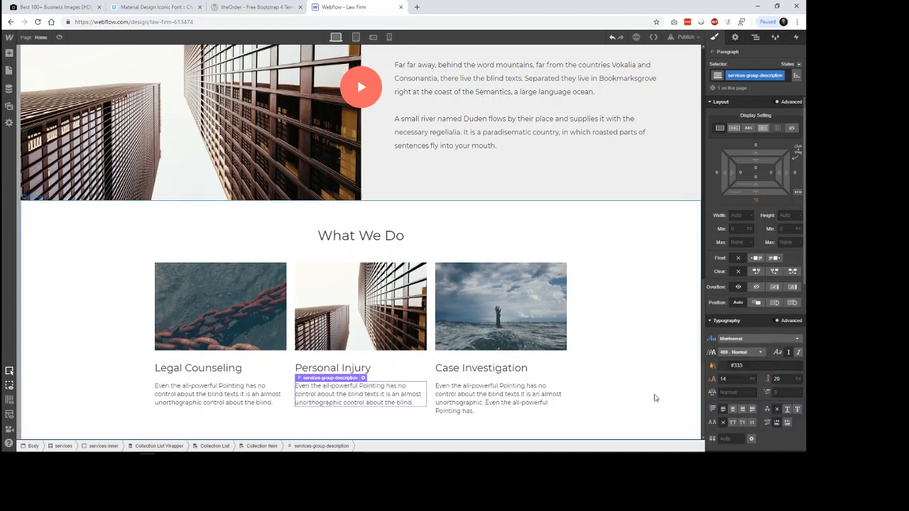
click(750, 353)
click(744, 378)
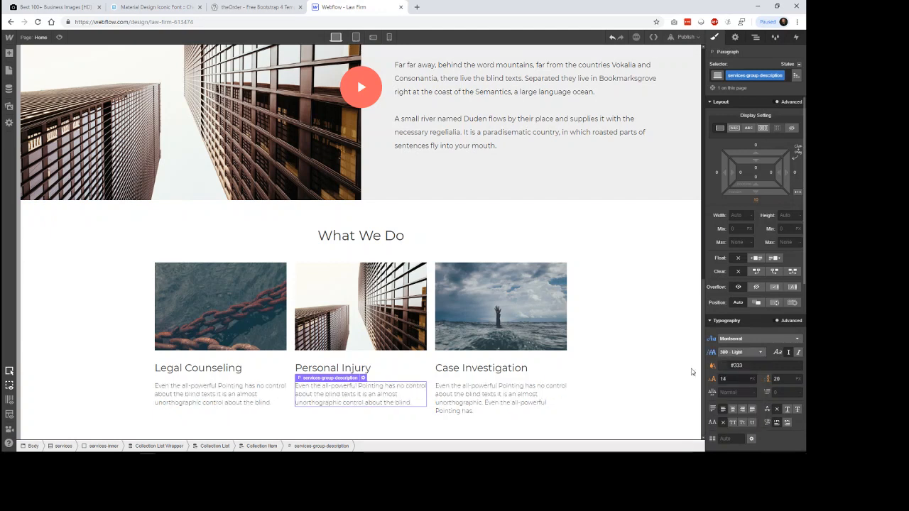
click(684, 371)
Step: Set the service descriptions' font size to 16 px and line height to 24 px
click(526, 402)
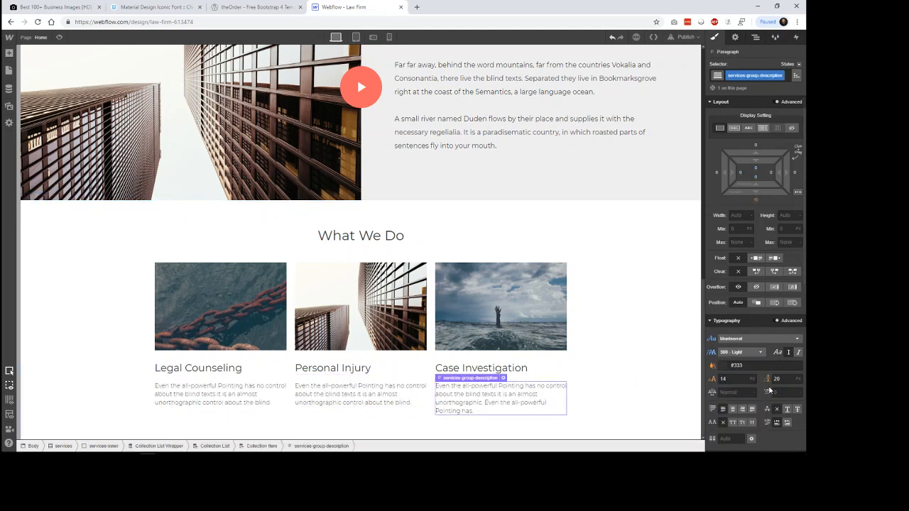
click(776, 379)
click(728, 380)
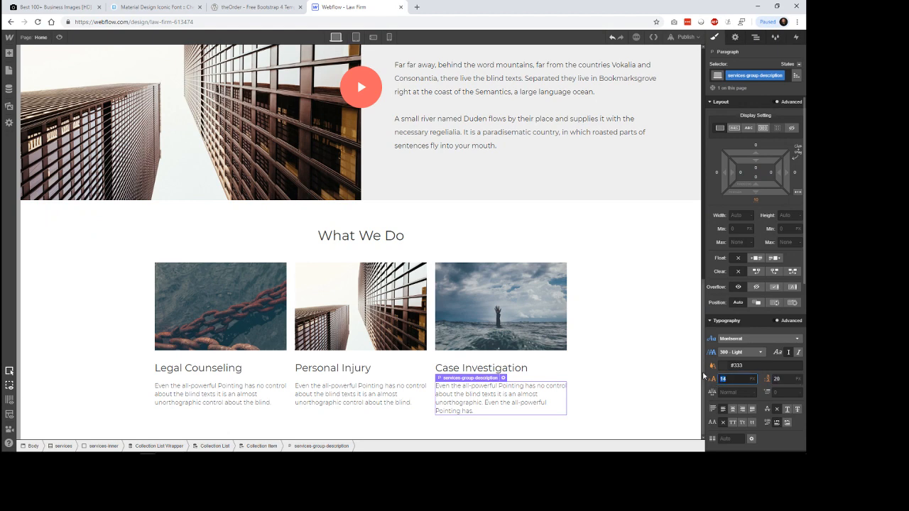
text(16)
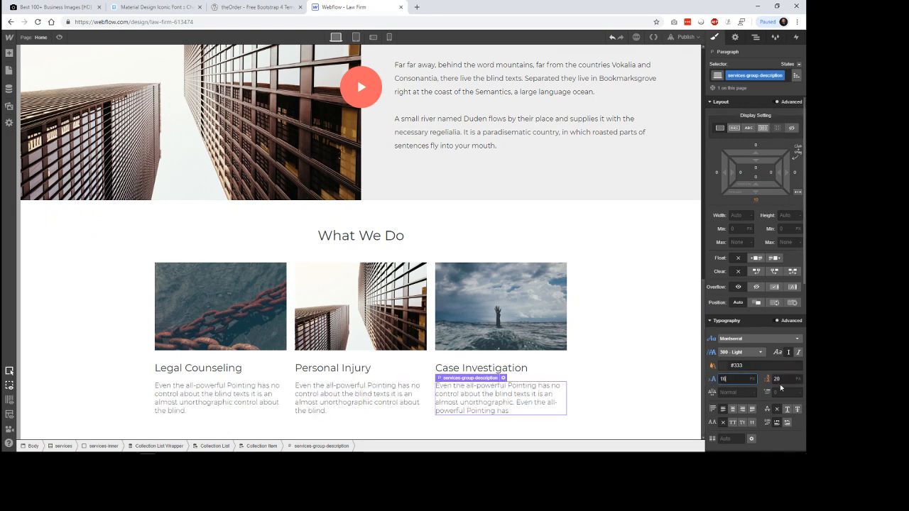
click(780, 380)
text(24)
click(657, 348)
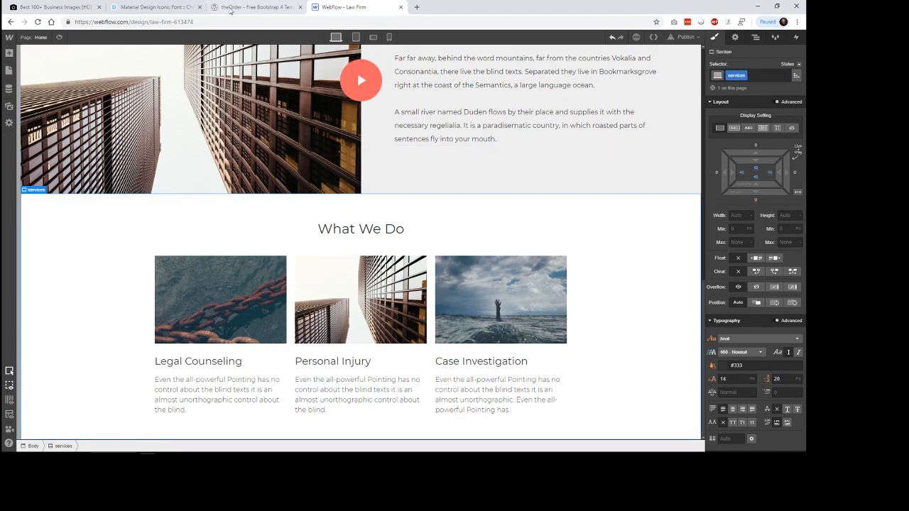
Step: Check theOrder's What We Do layout, then assign a new class services-group to the Collection Item around Legal Counseling
click(252, 7)
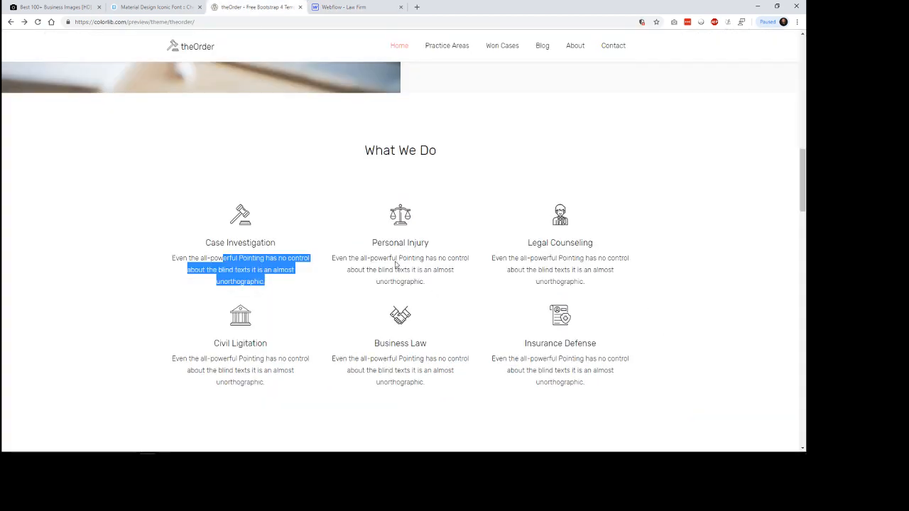
click(356, 7)
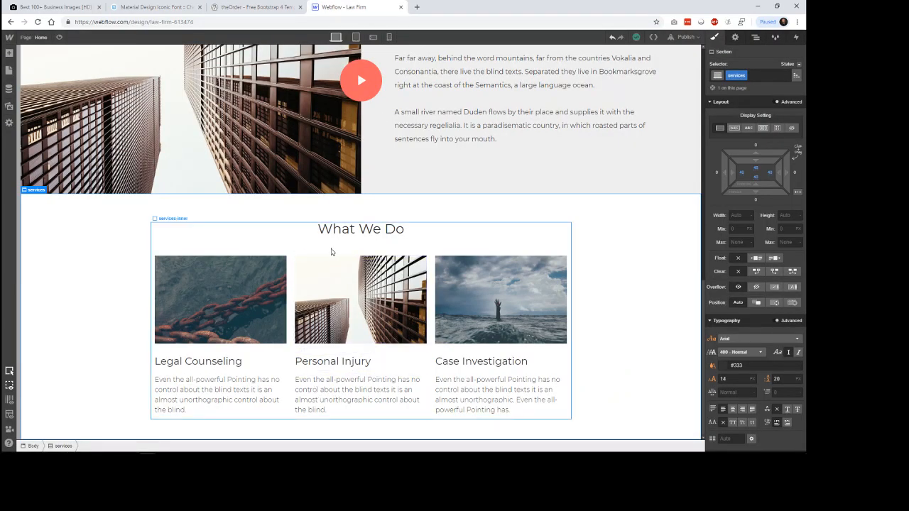
click(275, 352)
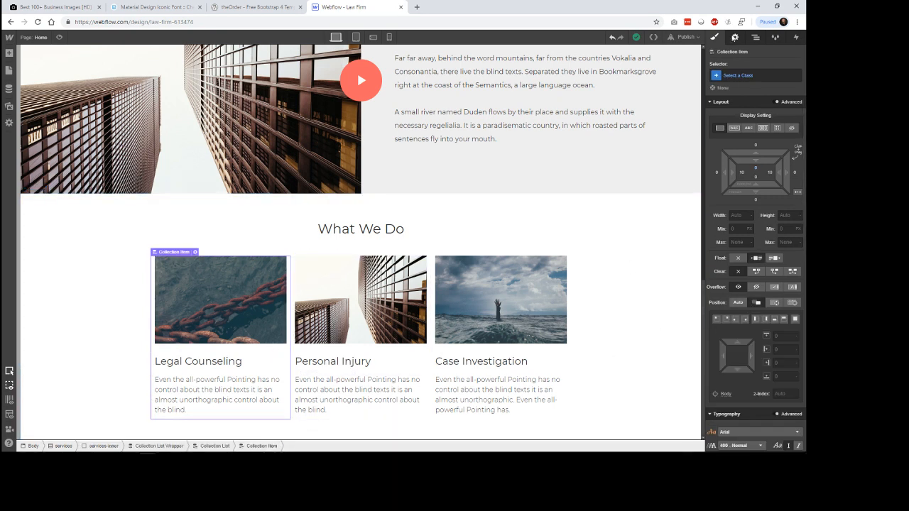
click(755, 38)
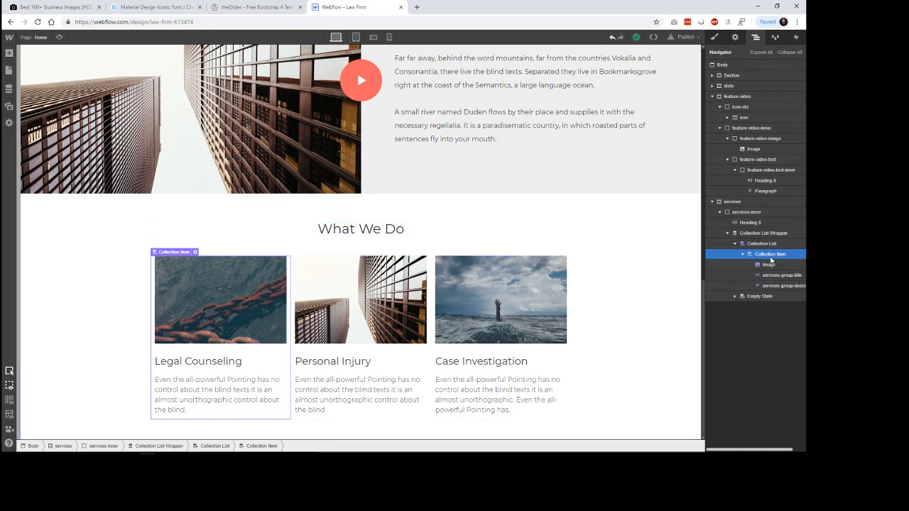
click(743, 255)
click(743, 255)
key(s)
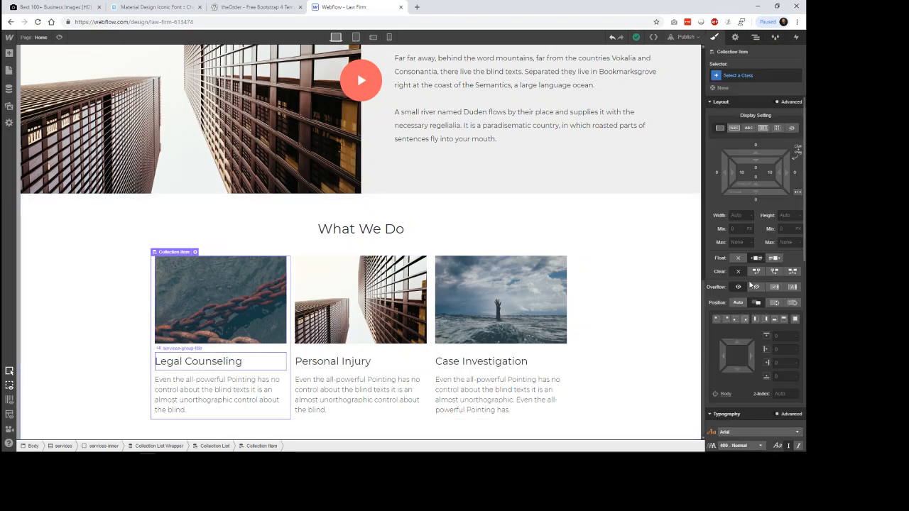
click(739, 75)
text(ser)
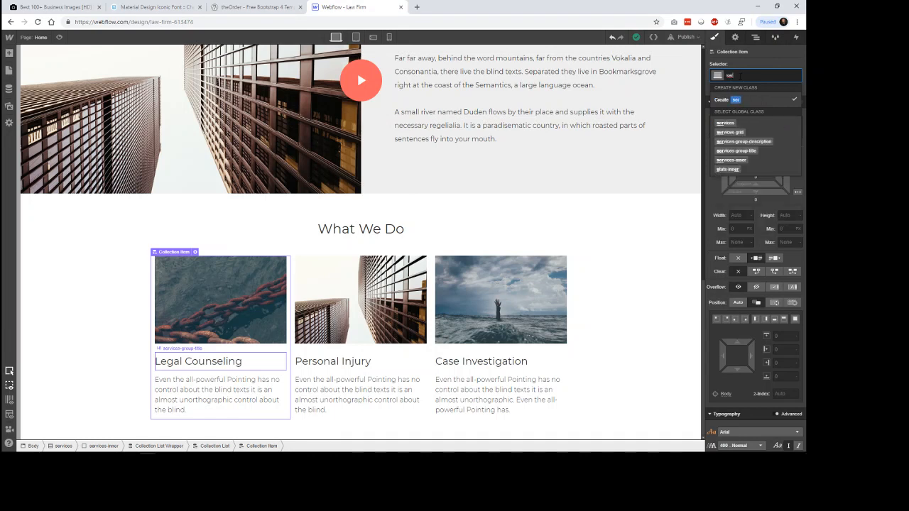
text(vices-group)
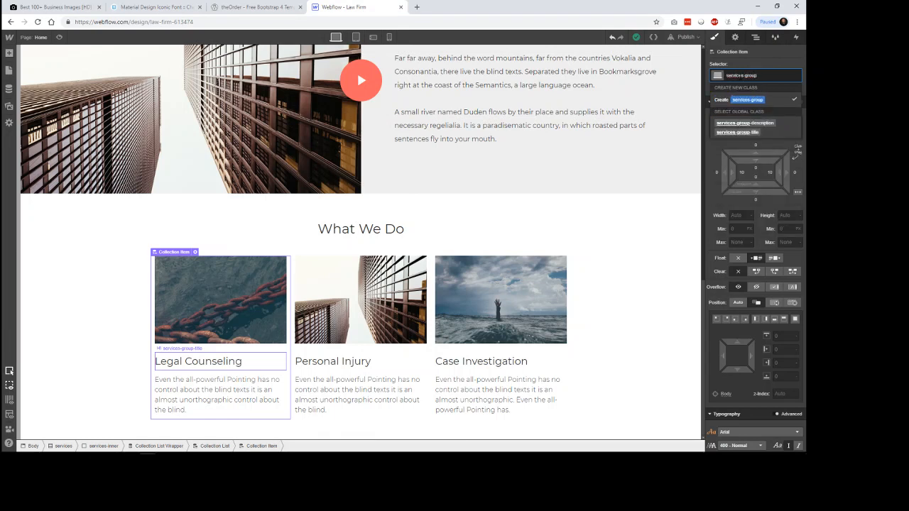
key(Return)
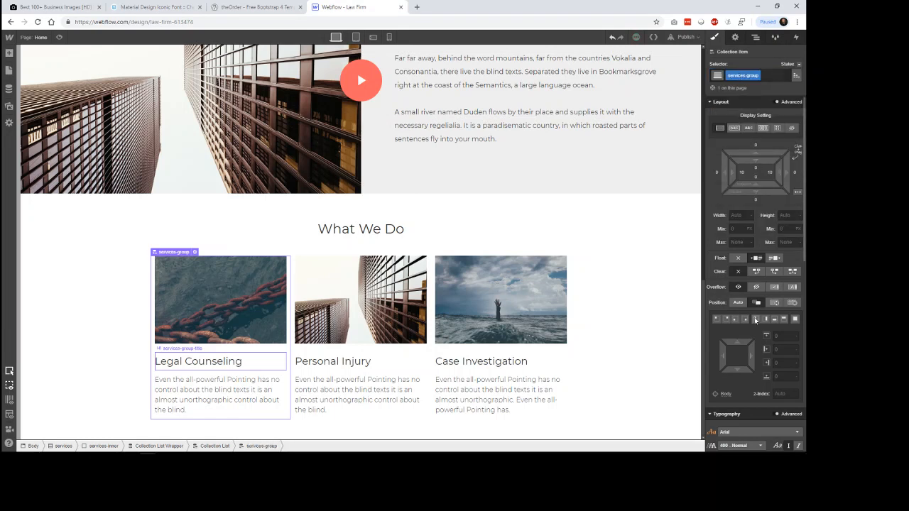
Step: Center-align the text of the services-group items
scroll(735, 358, down, 5)
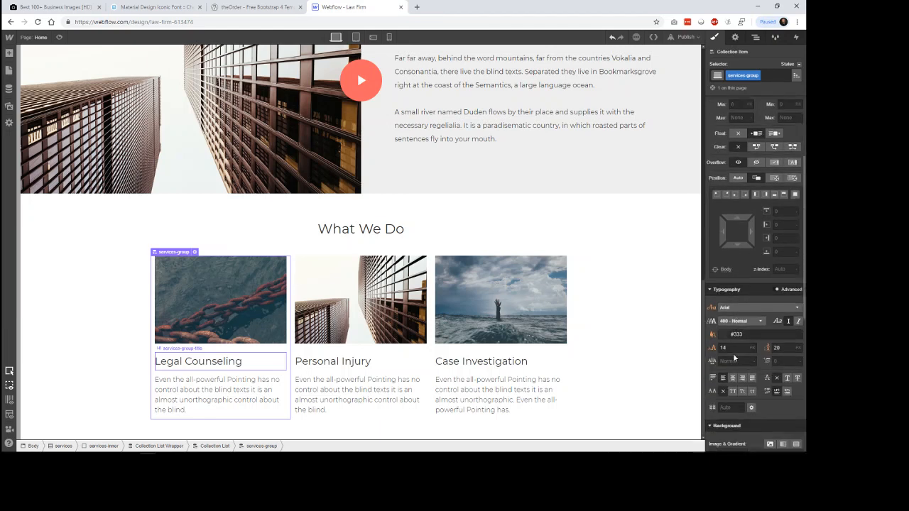
click(734, 336)
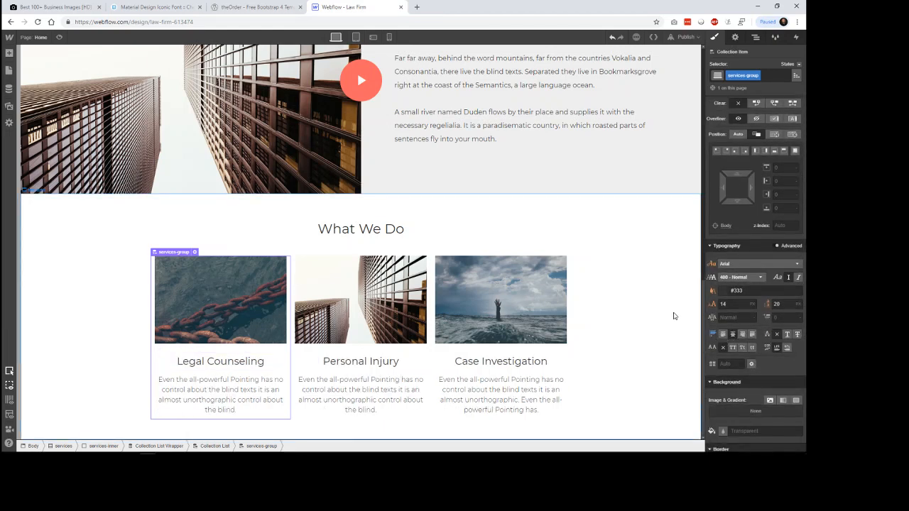
click(596, 310)
Step: Assign a new class services-group-image to the image above Case Investigation and check it on the other service images
click(512, 309)
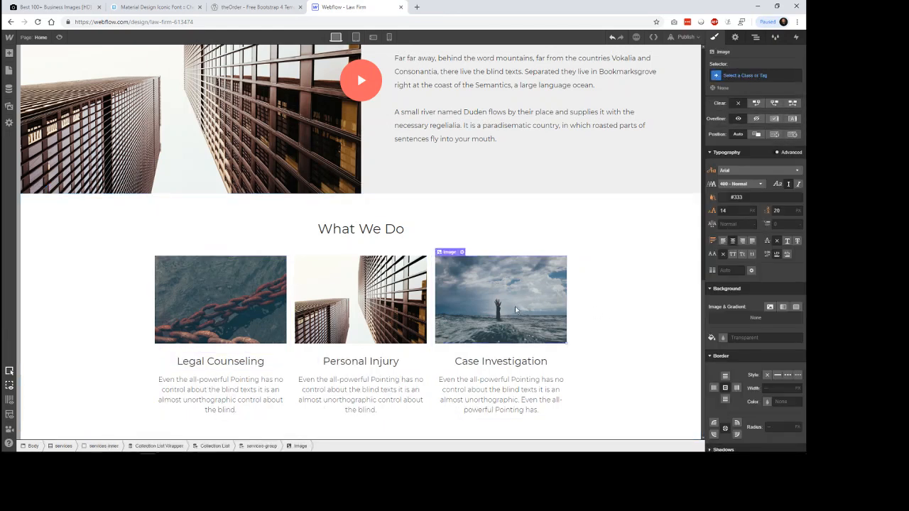
click(739, 75)
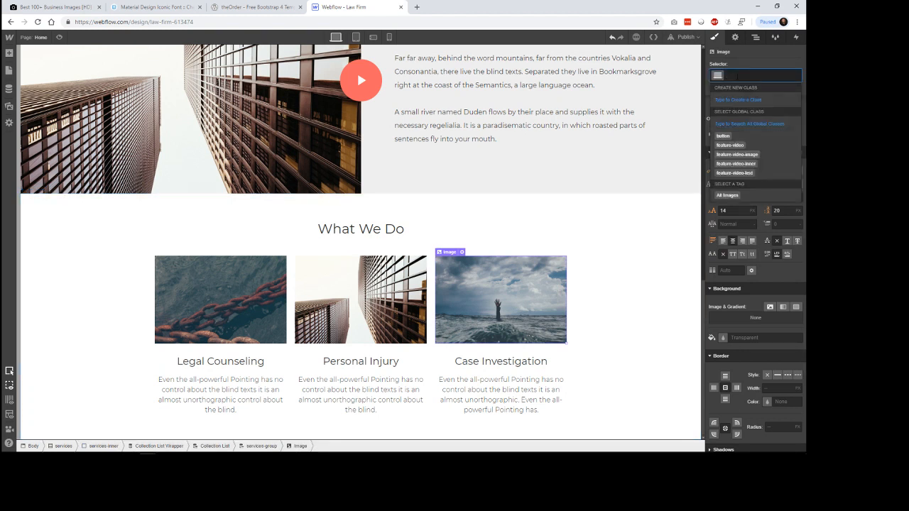
text(ser)
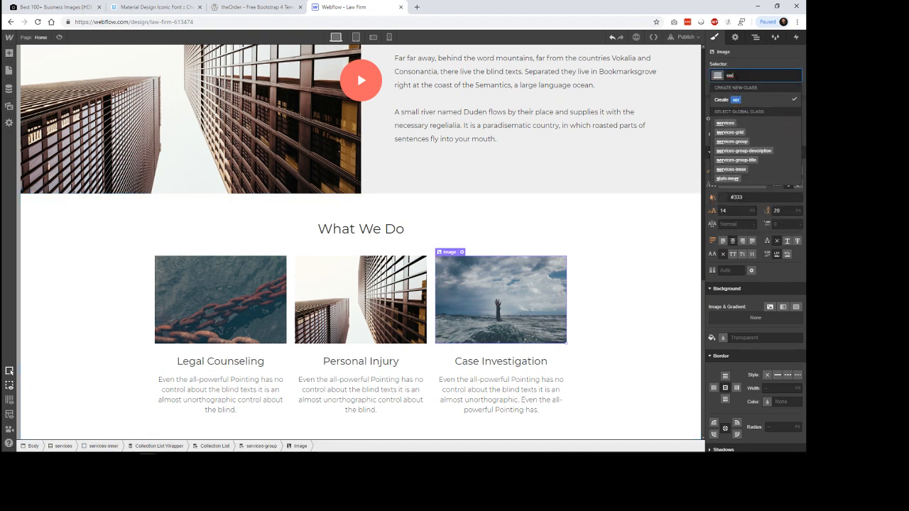
text(vices-group)
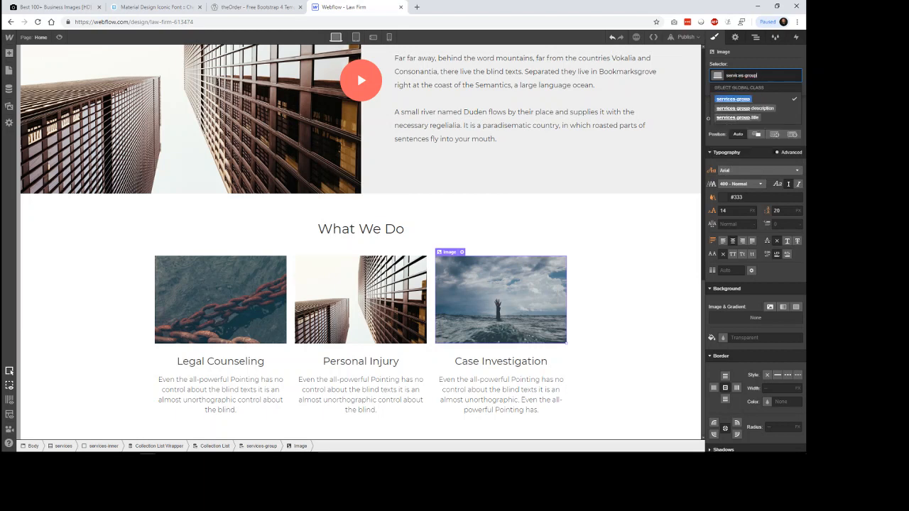
text(-image)
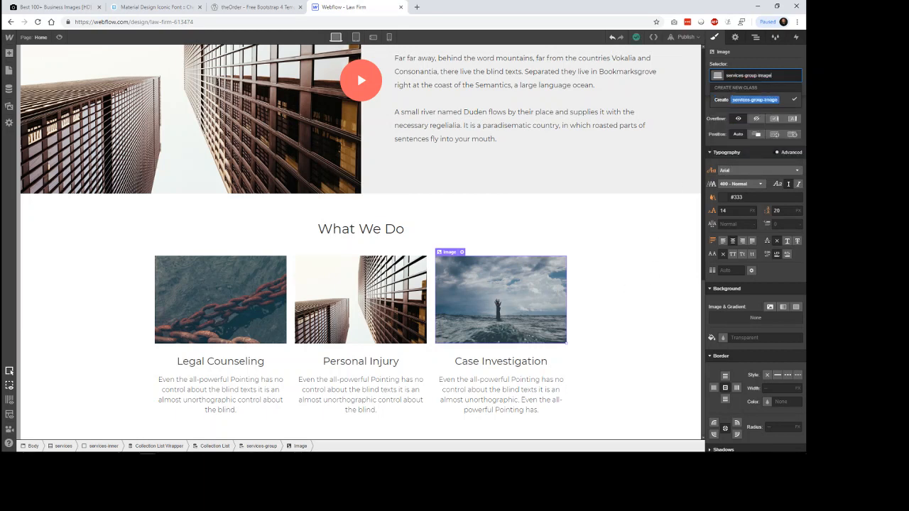
key(Return)
click(379, 306)
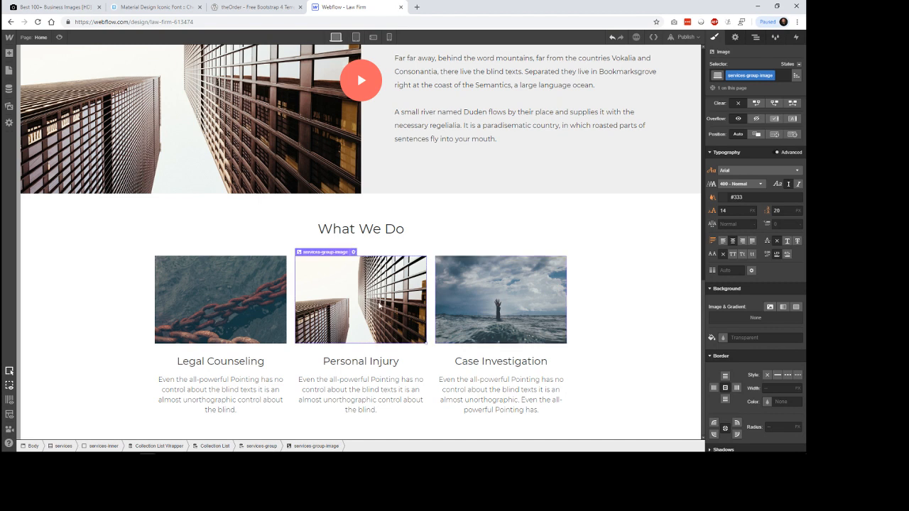
click(232, 307)
Step: Set the width of the service images to 150 px in the Case Investigation image's settings
click(526, 316)
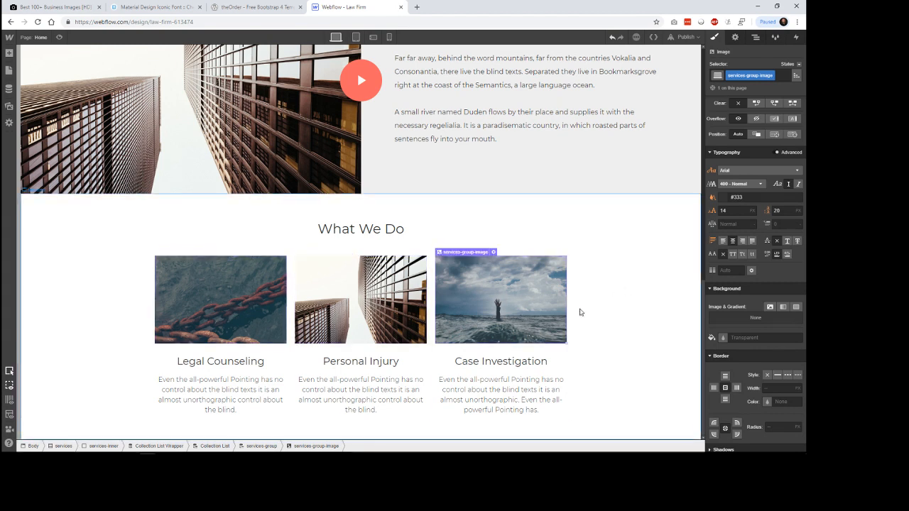
click(494, 252)
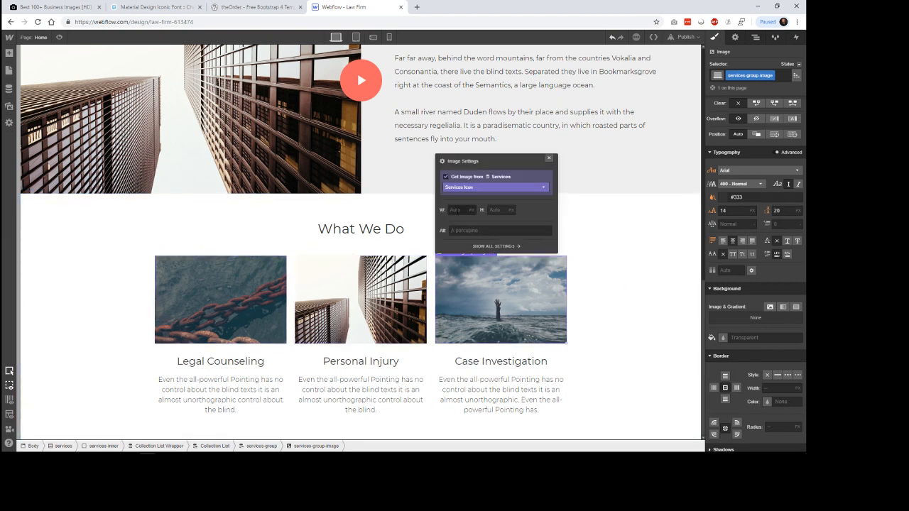
click(458, 209)
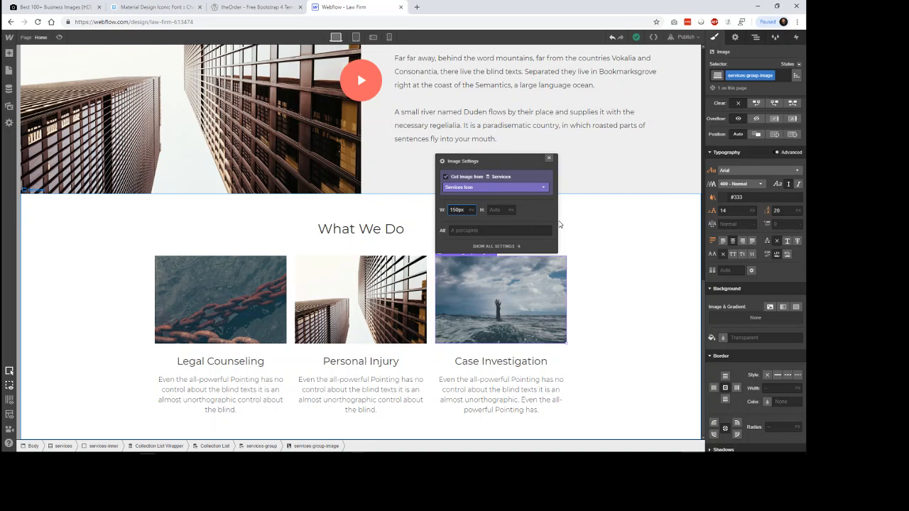
text(150)
key(Return)
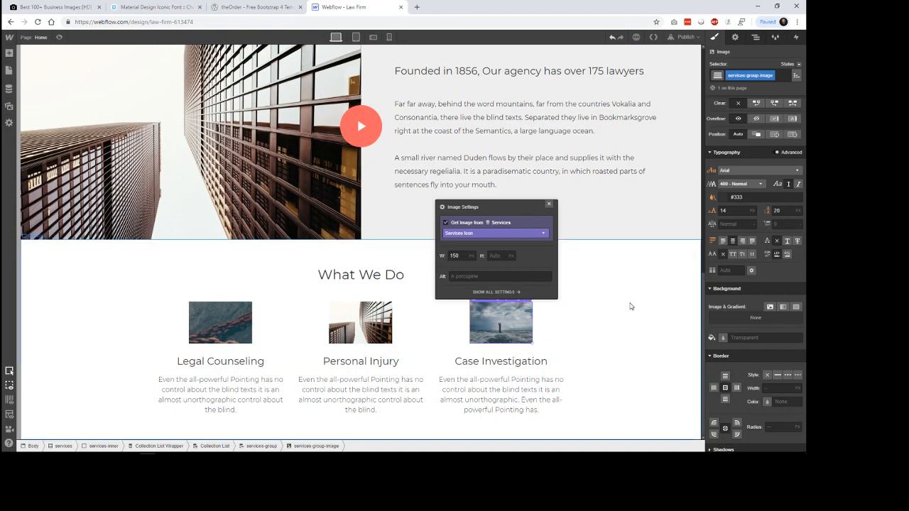
click(632, 304)
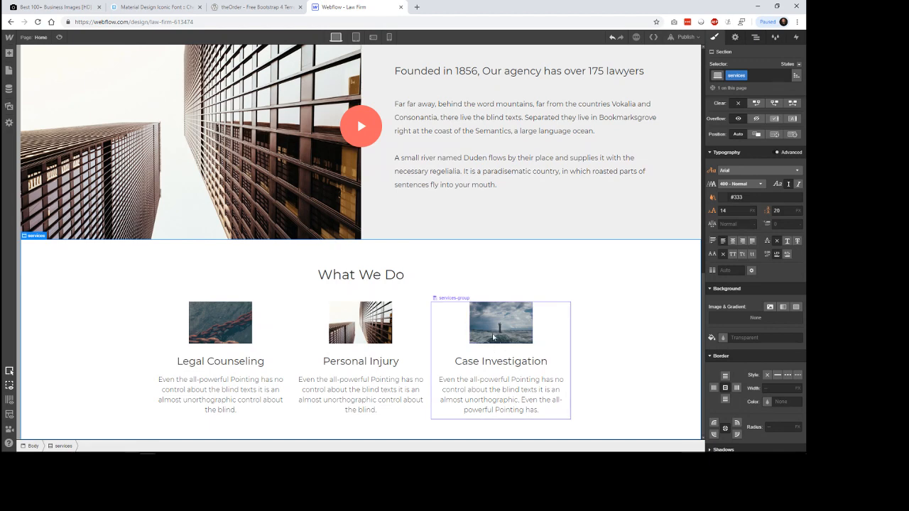
Step: Compare the icons with theOrder's page, then set the services-group-image border radius to 50%
click(256, 7)
click(353, 7)
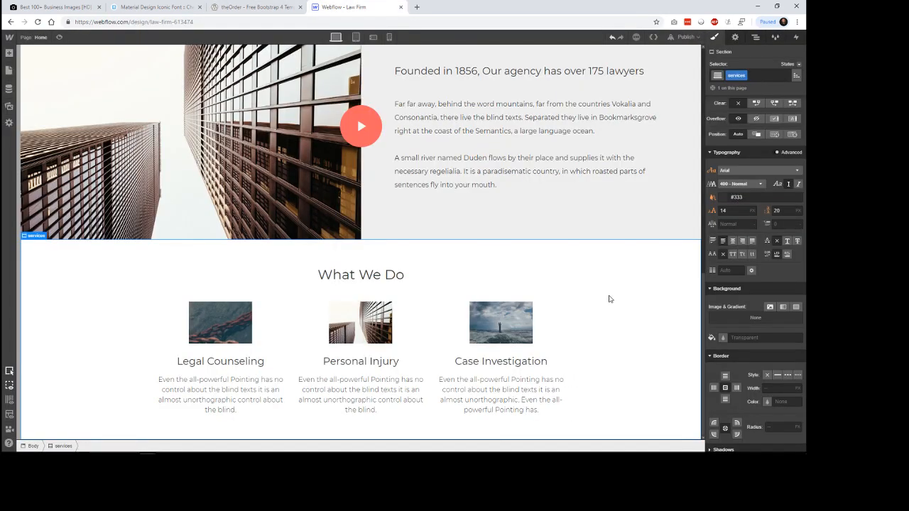
click(518, 326)
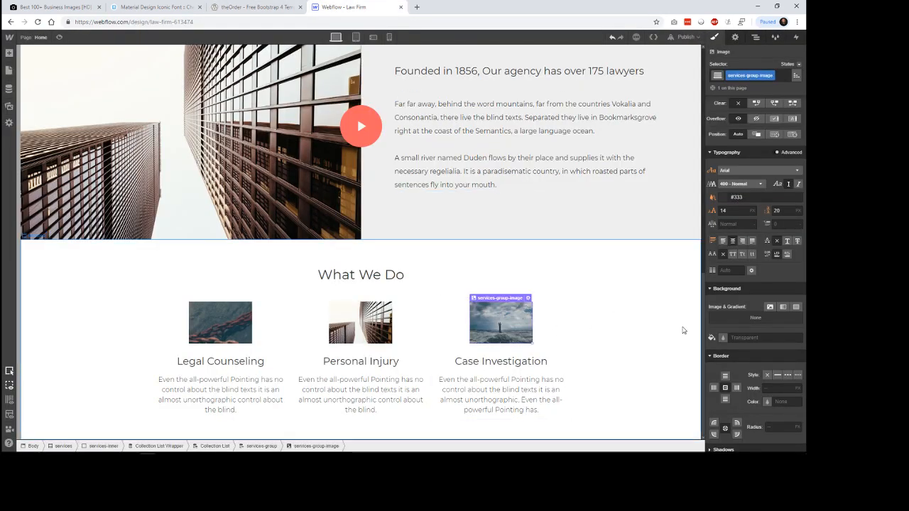
scroll(760, 369, down, 3)
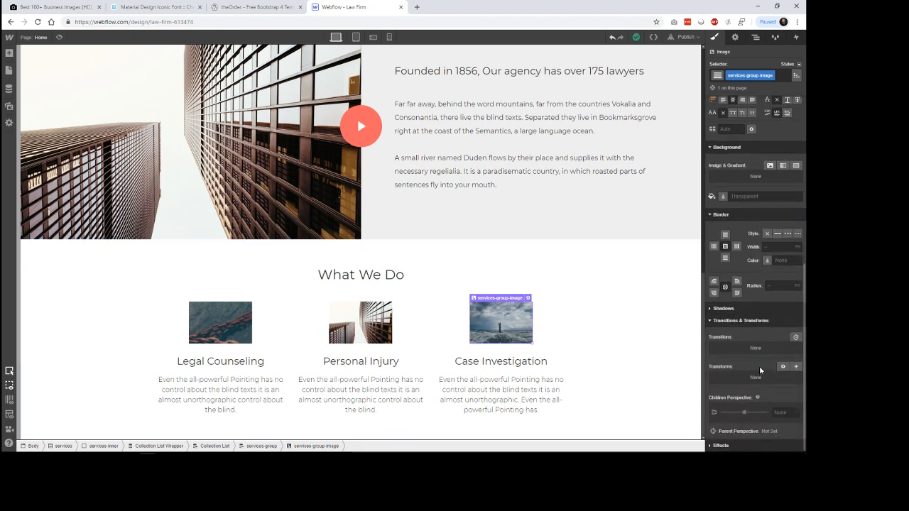
click(778, 286)
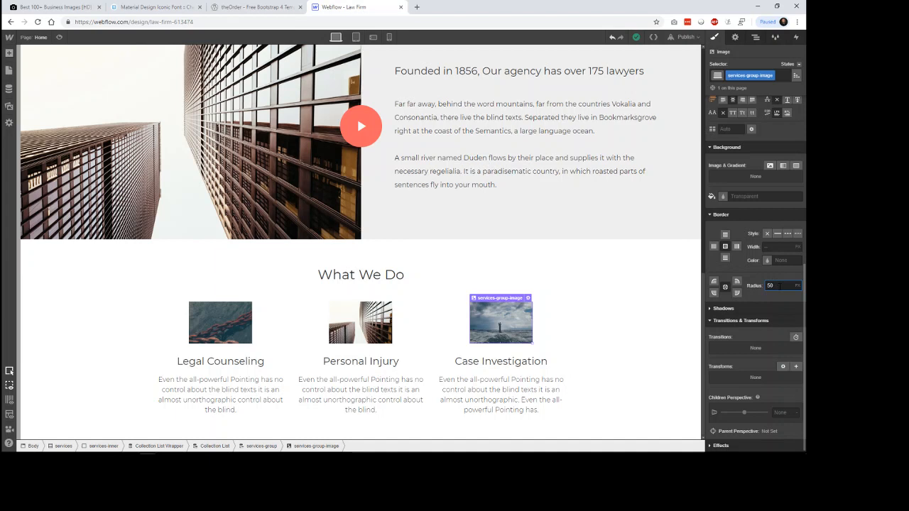
text(50%)
key(Return)
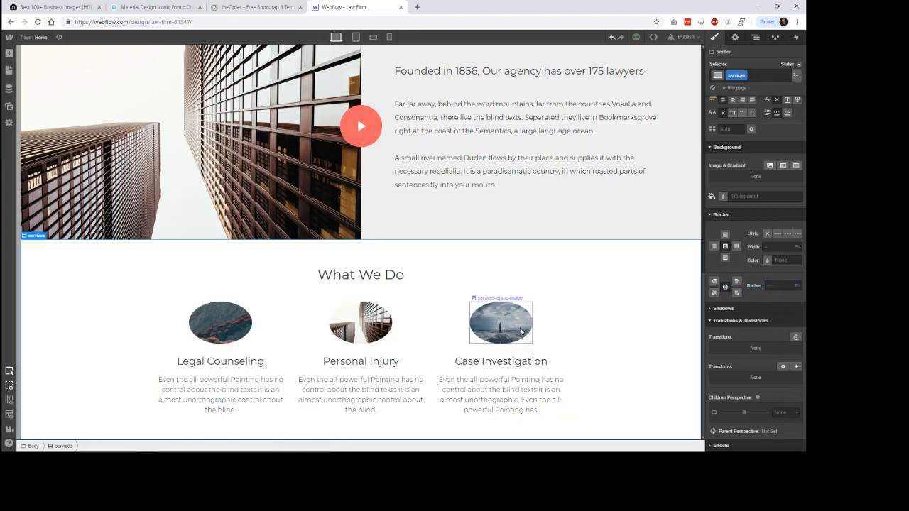
Step: Set the height of the service images to 150 px in the image settings
scroll(755, 261, up, 2)
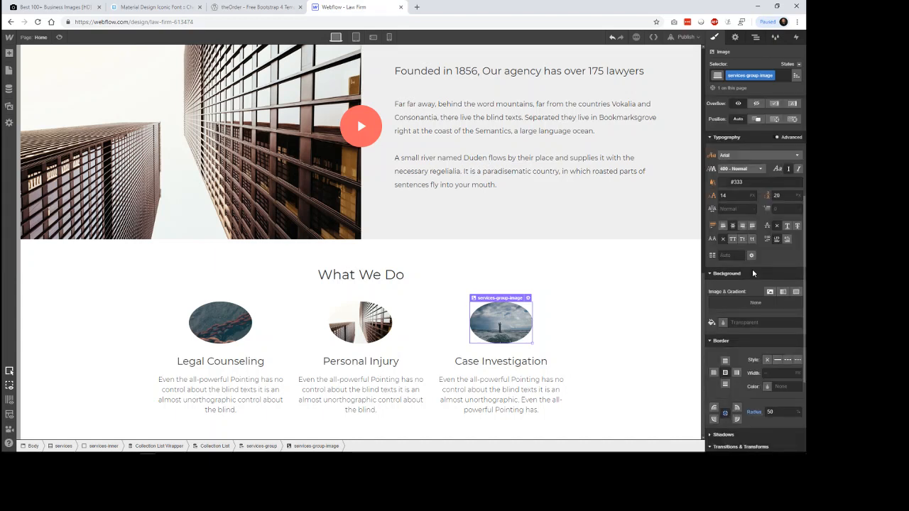
scroll(753, 273, up, 2)
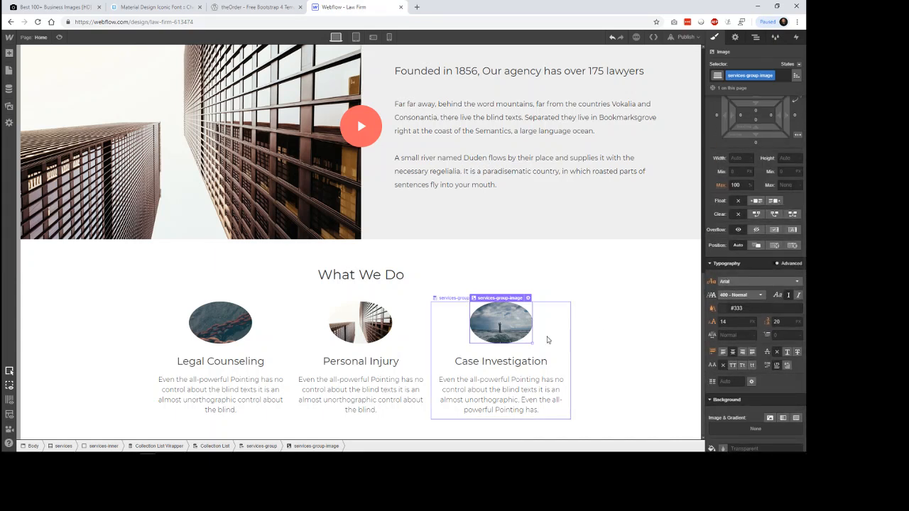
click(527, 298)
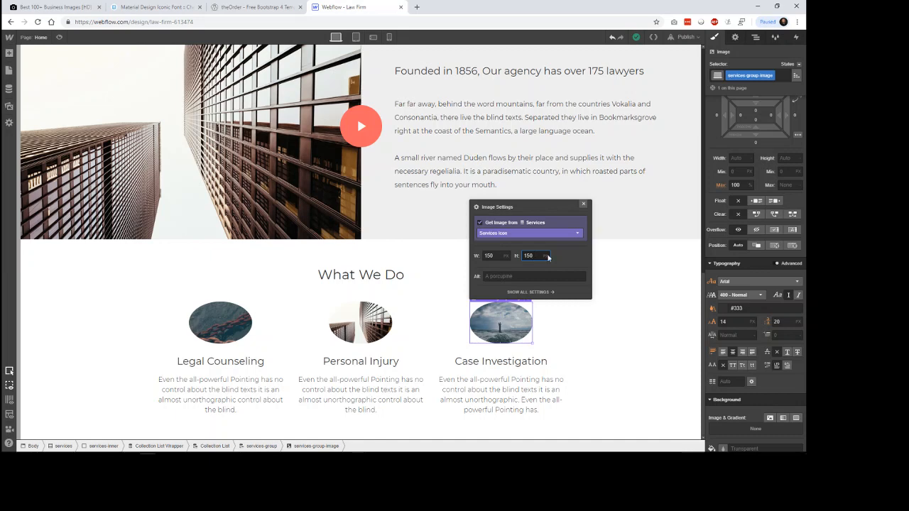
click(635, 300)
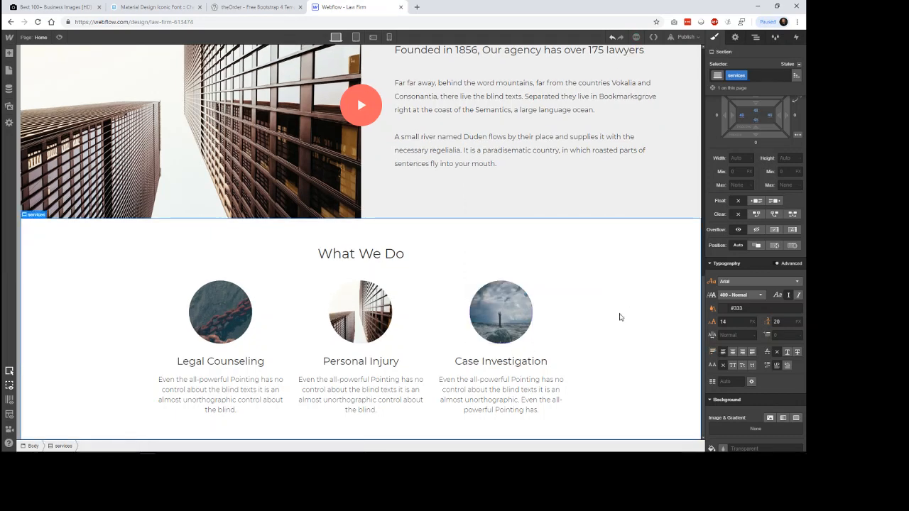
Step: Compare the section with theOrder's page, then duplicate the Legal Counseling item in the Services collection
scroll(659, 290, up, 1)
scroll(658, 289, down, 1)
click(278, 7)
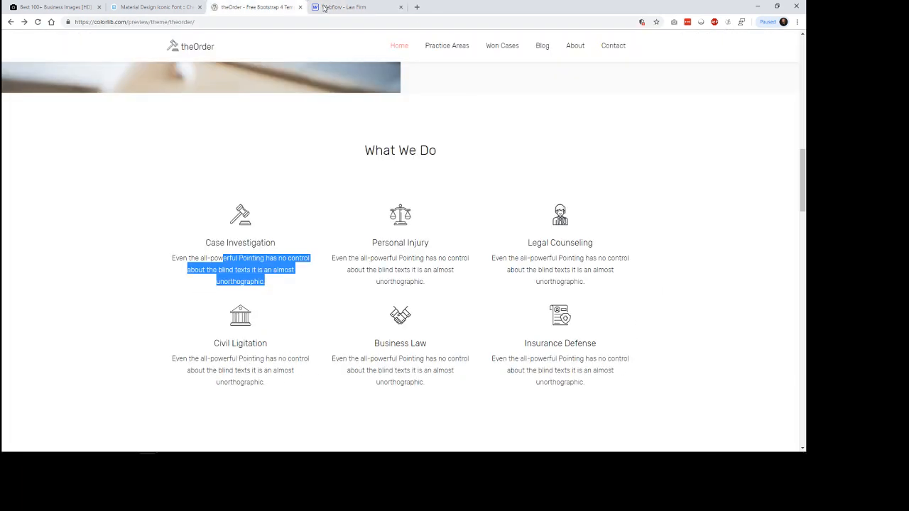
click(361, 8)
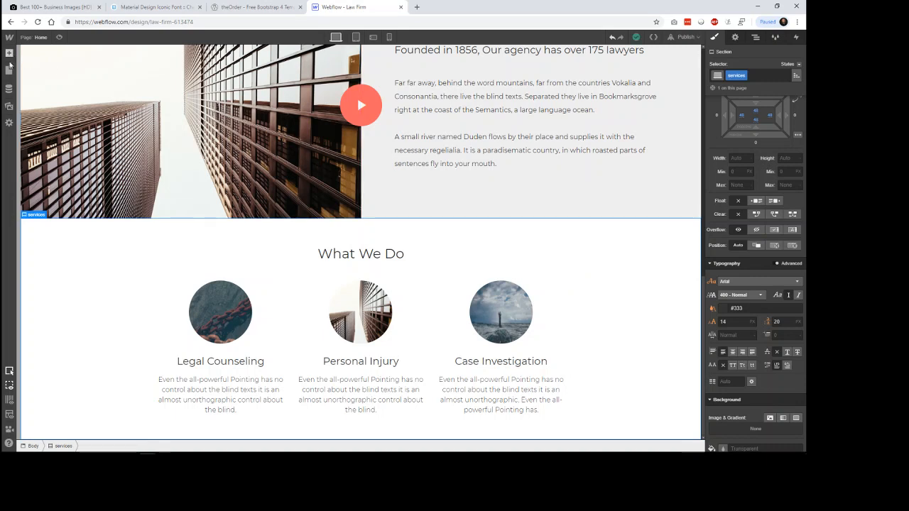
click(9, 88)
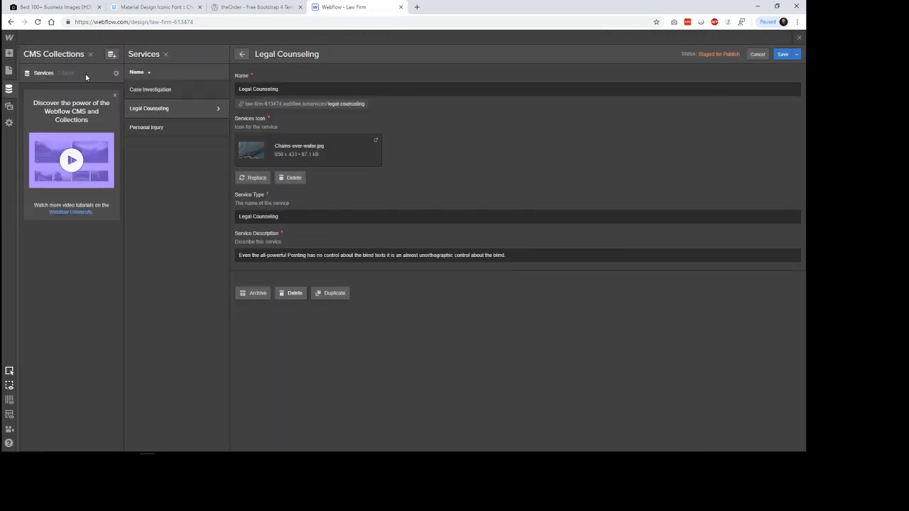
drag(507, 255, 234, 250)
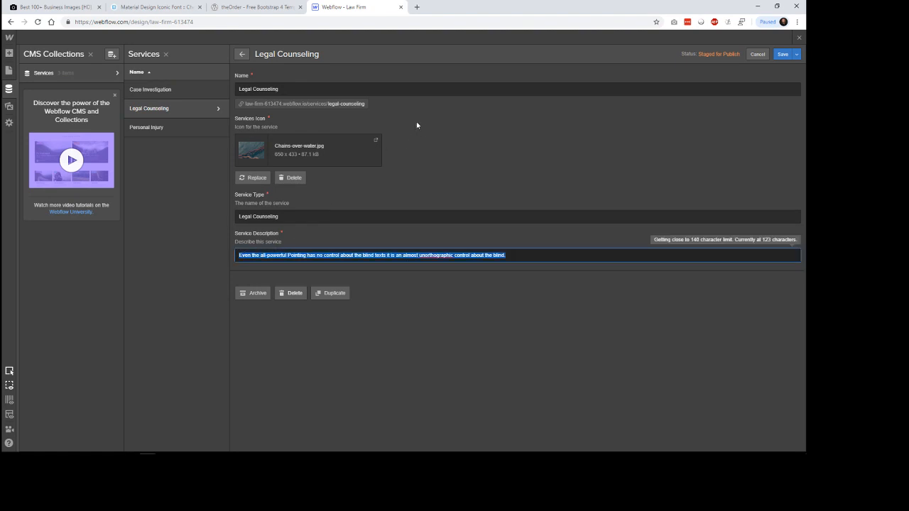
click(337, 294)
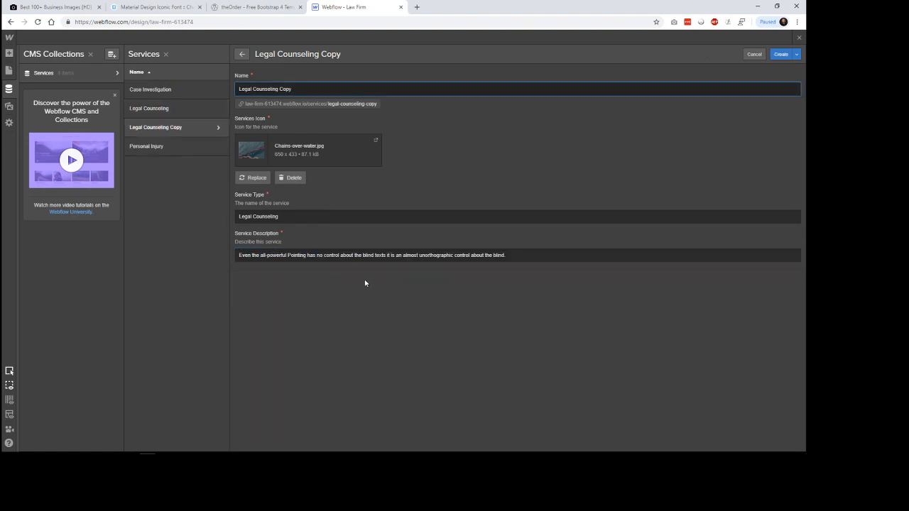
Step: Check the next service title on theOrder's page, then name the duplicated Legal Counseling item Civil Litigation
drag(292, 88, 237, 89)
click(257, 7)
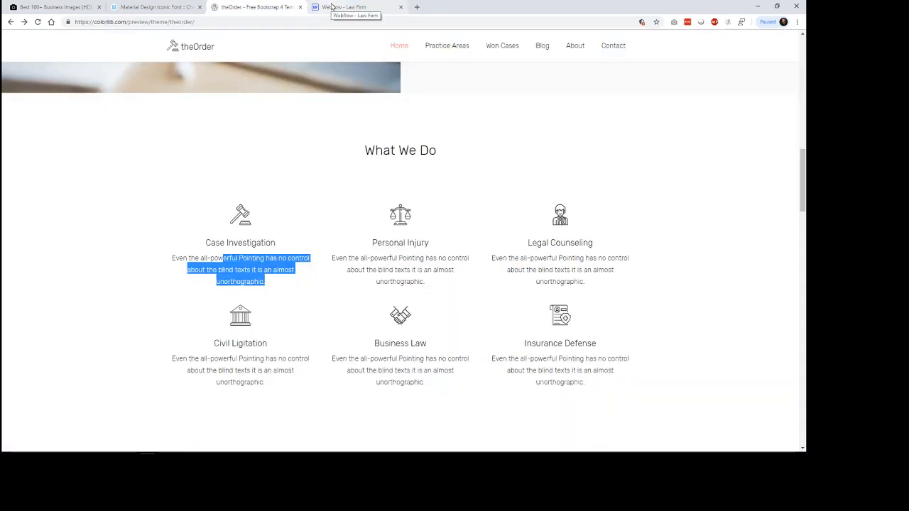
click(331, 6)
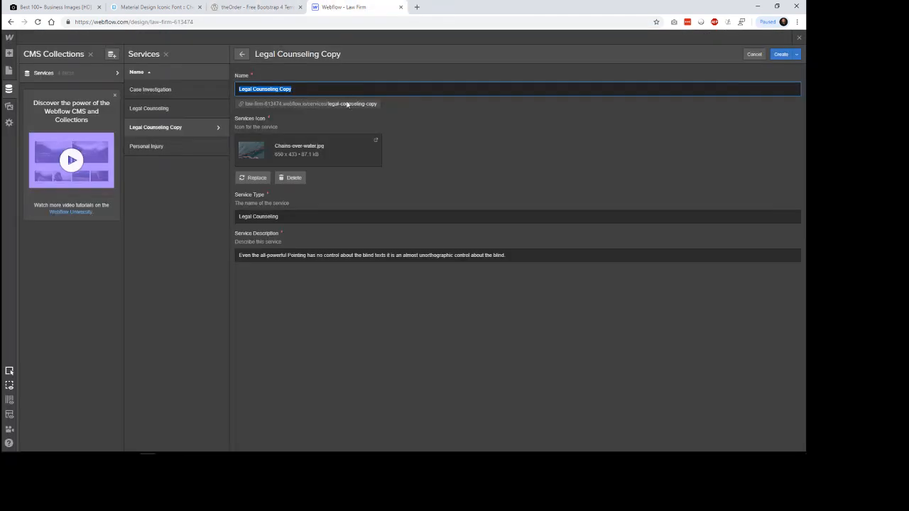
triple_click(304, 89)
text(Civil lig)
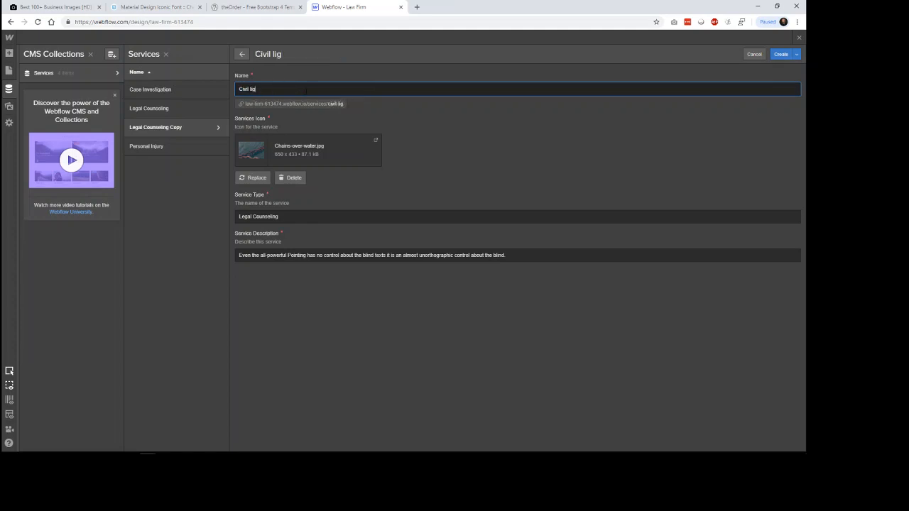
key(BackSpace)
key(BackSpace)
key(BackSpace)
key(BackSpace)
text(Litigation)
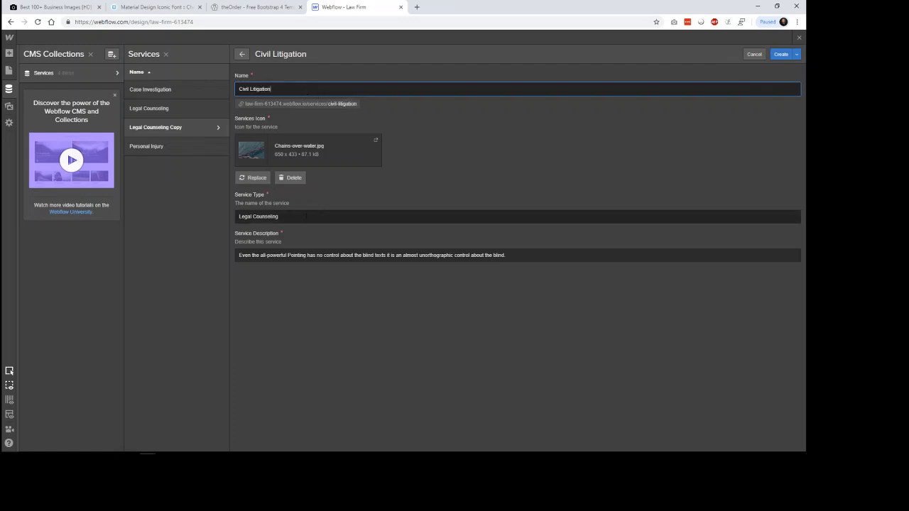
Step: Set the copied item's Service Type to Civil Litigation and create the item
key(Tab)
text(C)
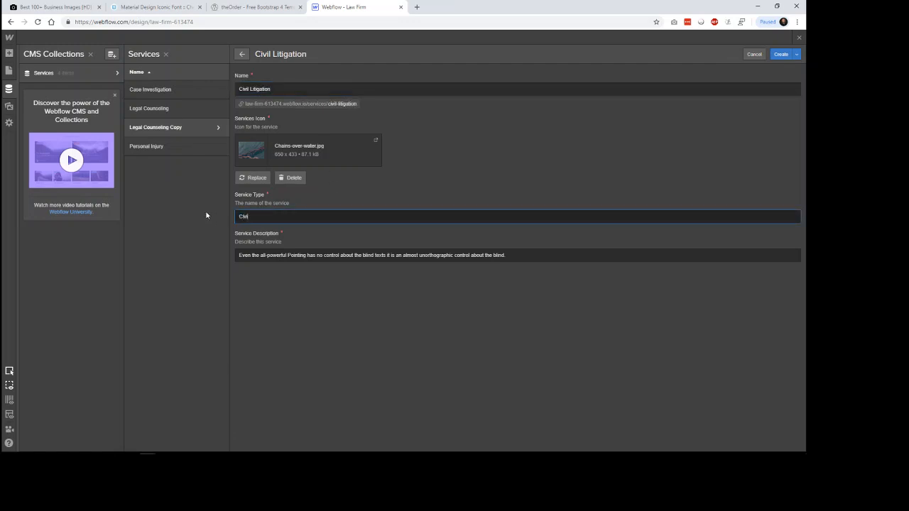
text(ivil Lig)
text(itation)
click(780, 55)
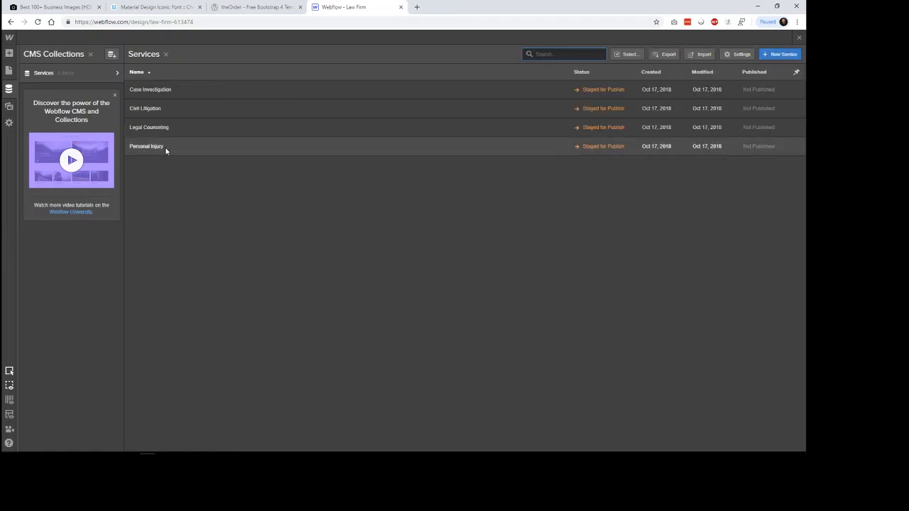
Step: Duplicate the Civil Litigation item after checking theOrder's page, and name the copy Business Law
click(165, 114)
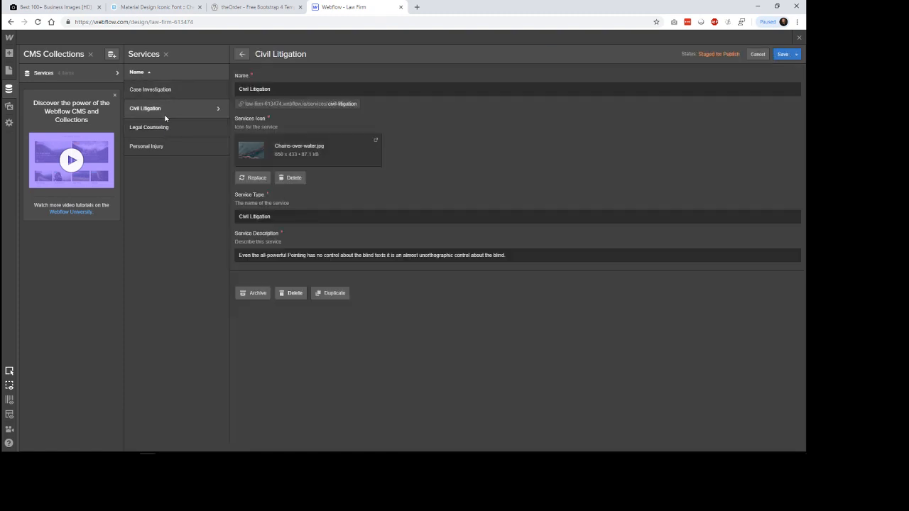
click(246, 8)
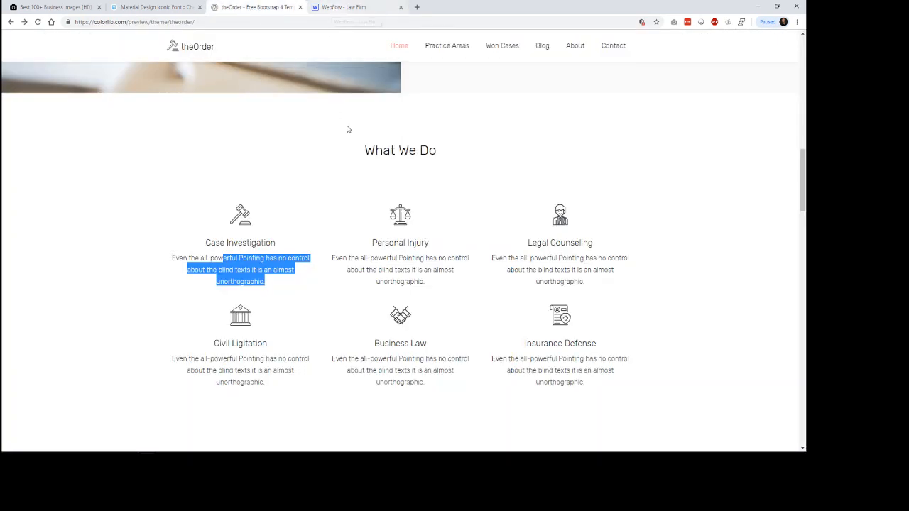
key(ctrl+Tab)
click(346, 294)
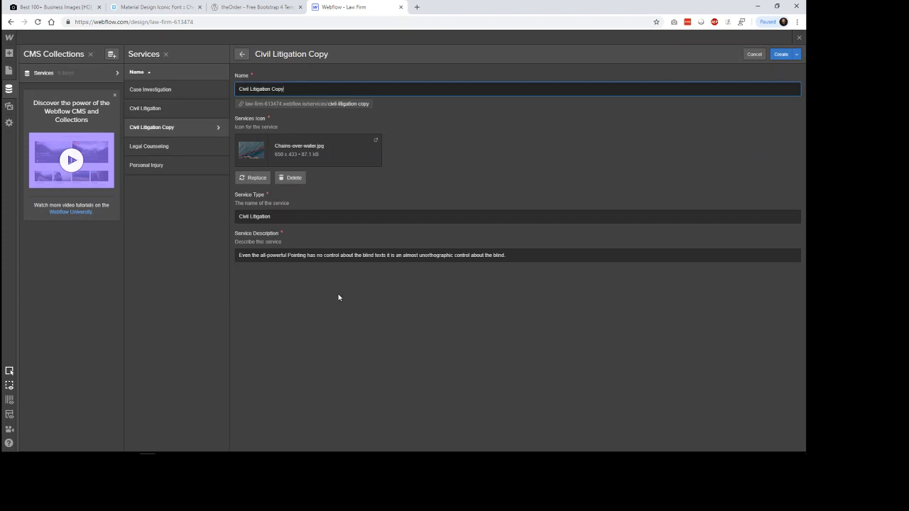
triple_click(296, 91)
text(Business)
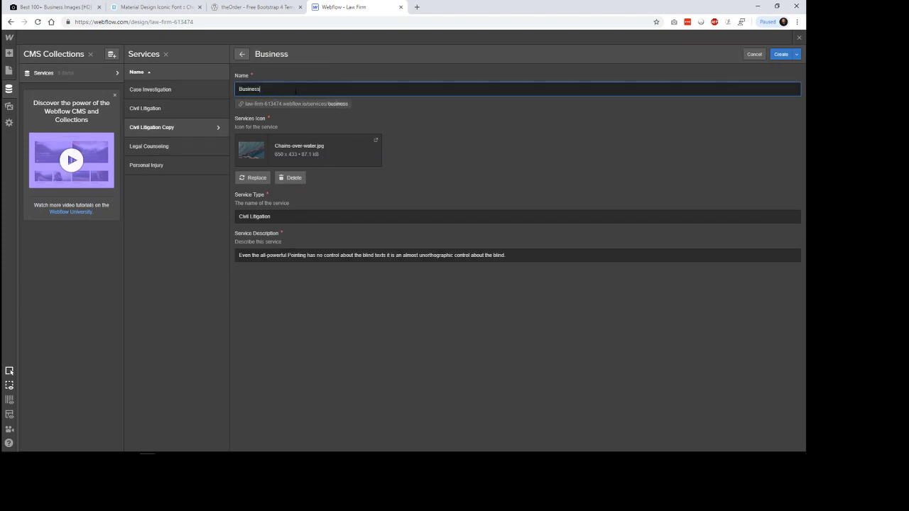
text( Law)
Step: Copy the Business Law name into the new item's Service Type
triple_click(296, 90)
key(ctrl+c)
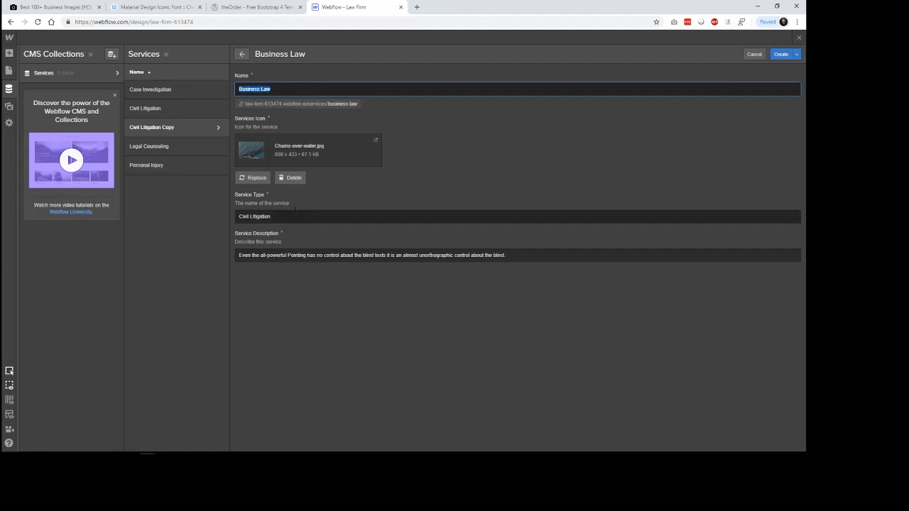
key(Tab)
key(ctrl+v)
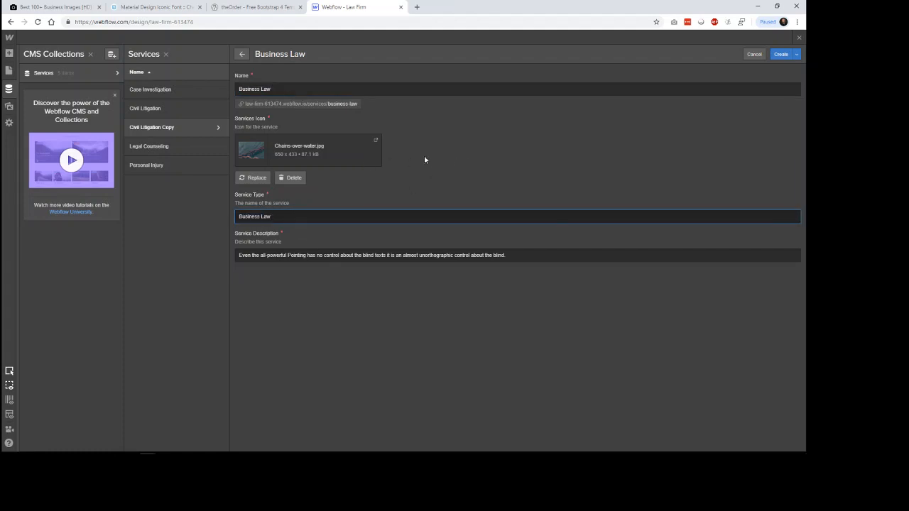
Step: Try to replace the Business Law item's Services Icon with the JPG ending in 371397-unsplash
click(275, 196)
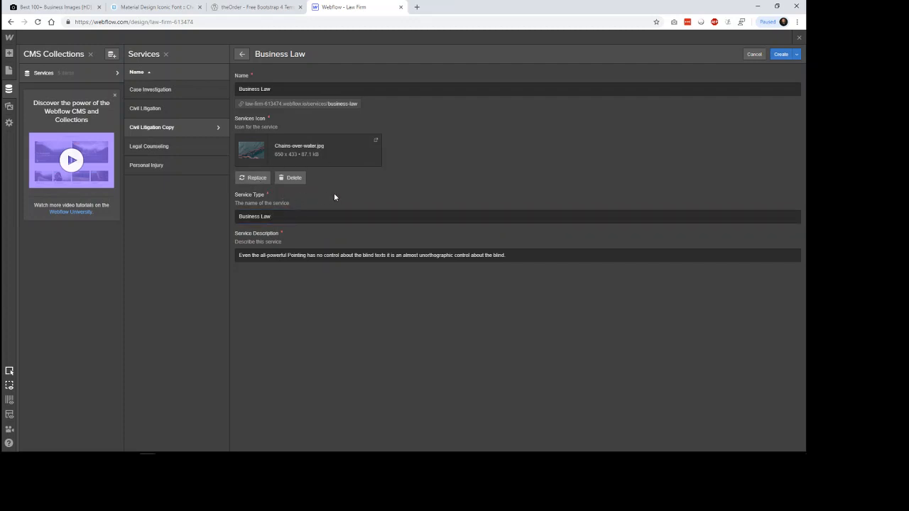
click(253, 178)
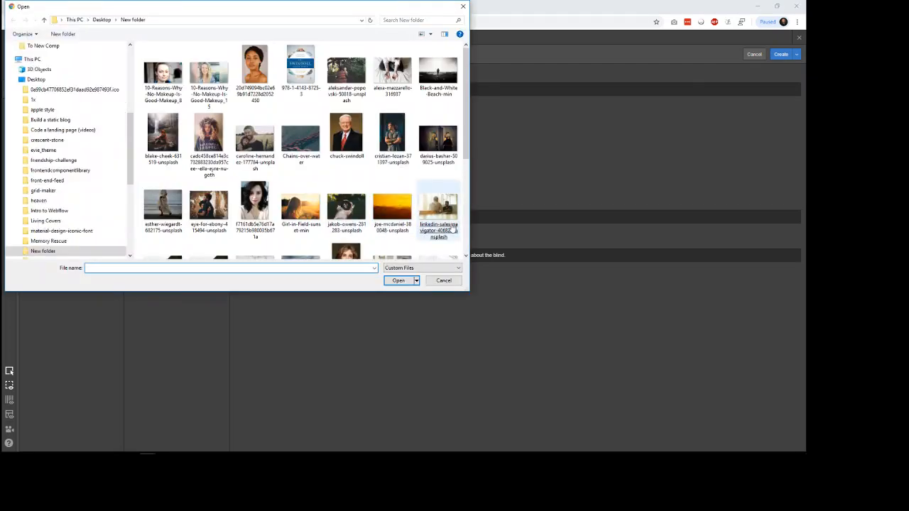
double_click(395, 142)
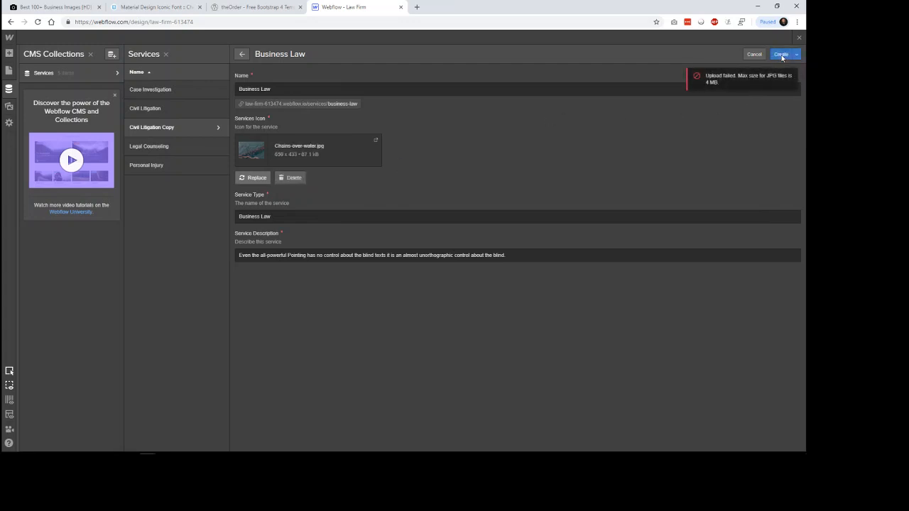
Step: Reopen the icon replacement for Business Law and list the image files with details, sorted by size from smallest to largest
click(264, 178)
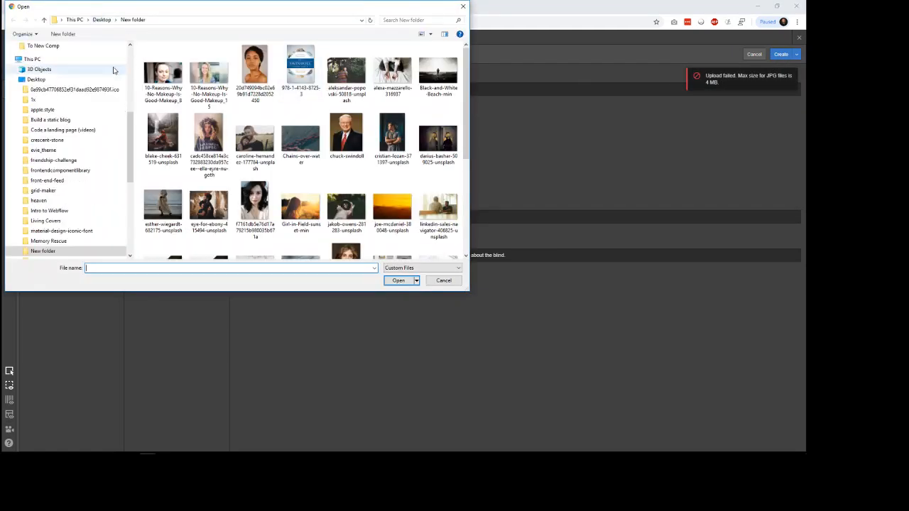
click(431, 35)
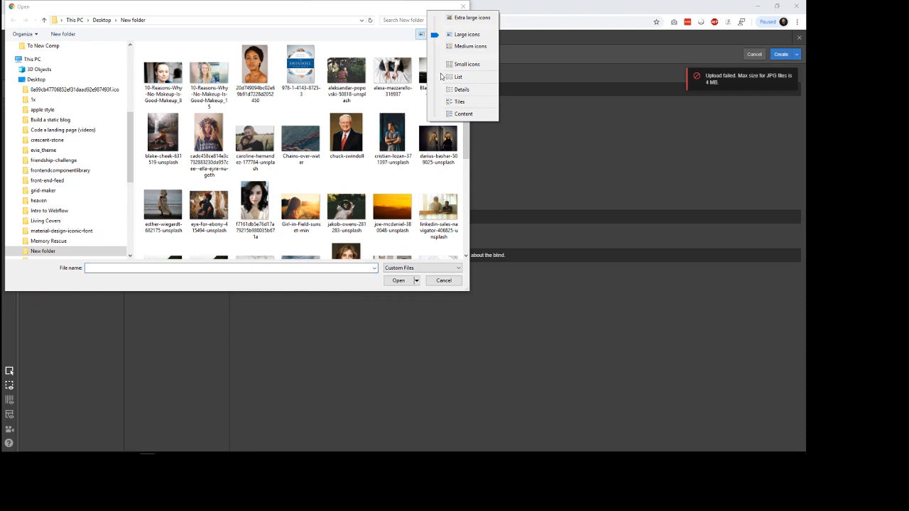
click(454, 92)
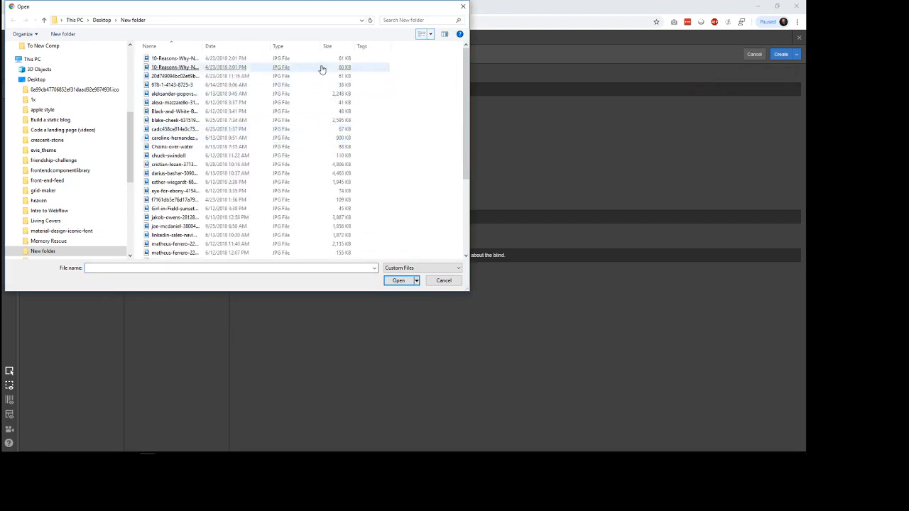
click(333, 46)
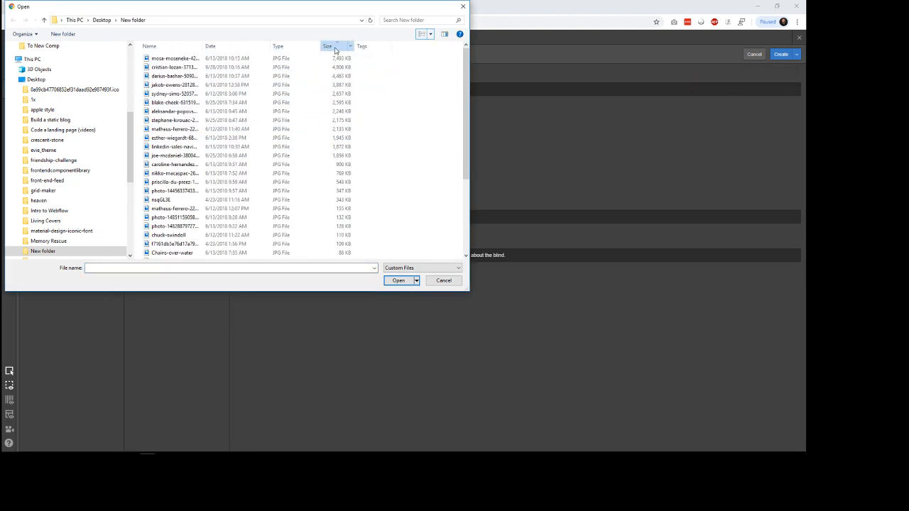
click(335, 48)
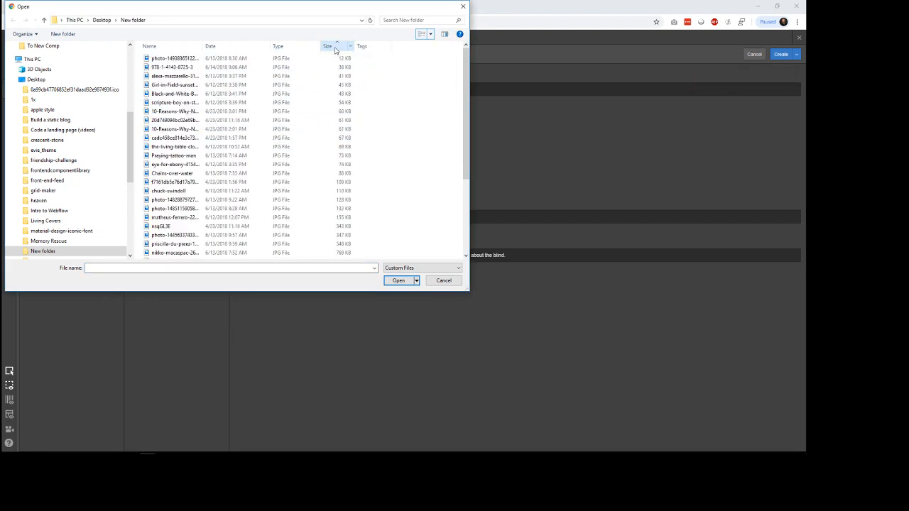
Step: Return the file list to thumbnails, use the JPG ending in 316937 as the Business Law icon, and create the item
click(185, 137)
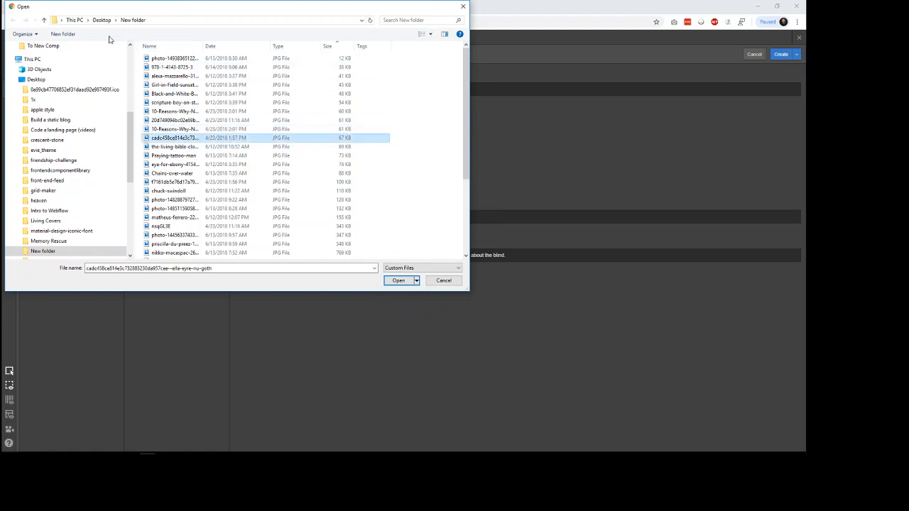
click(431, 35)
click(442, 37)
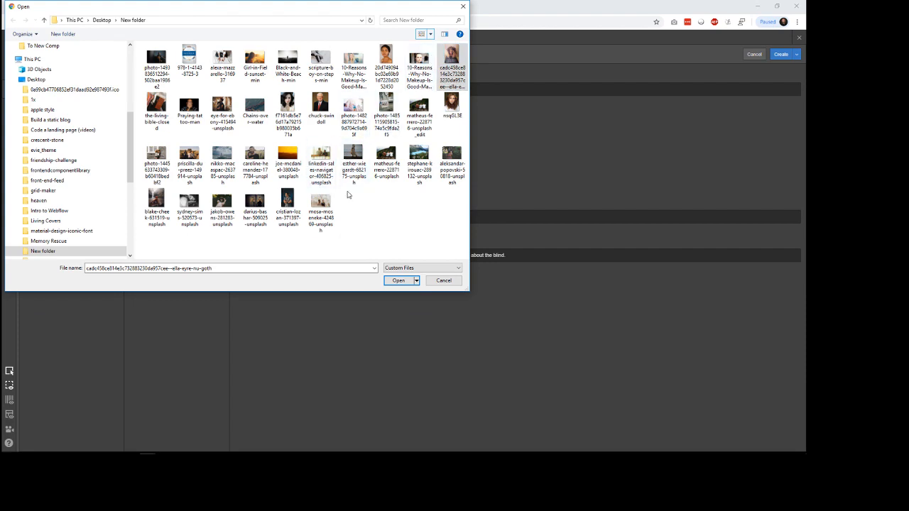
double_click(255, 107)
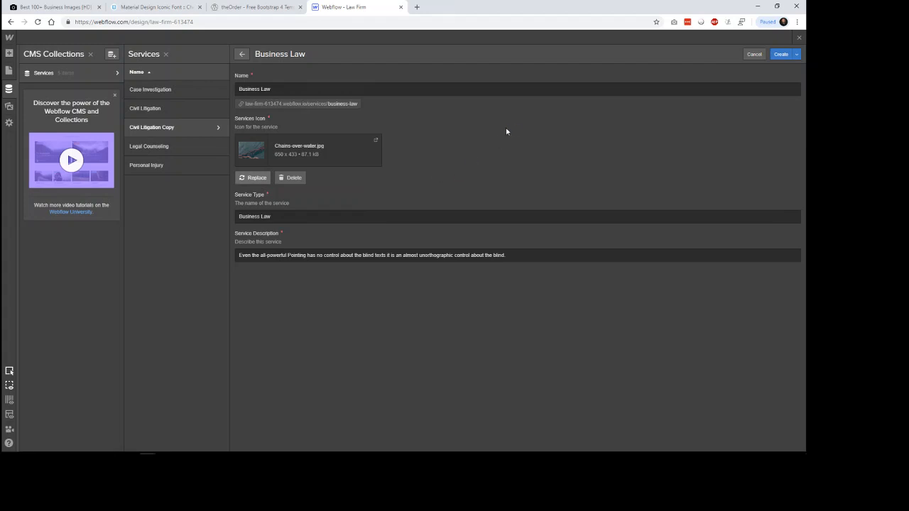
click(779, 54)
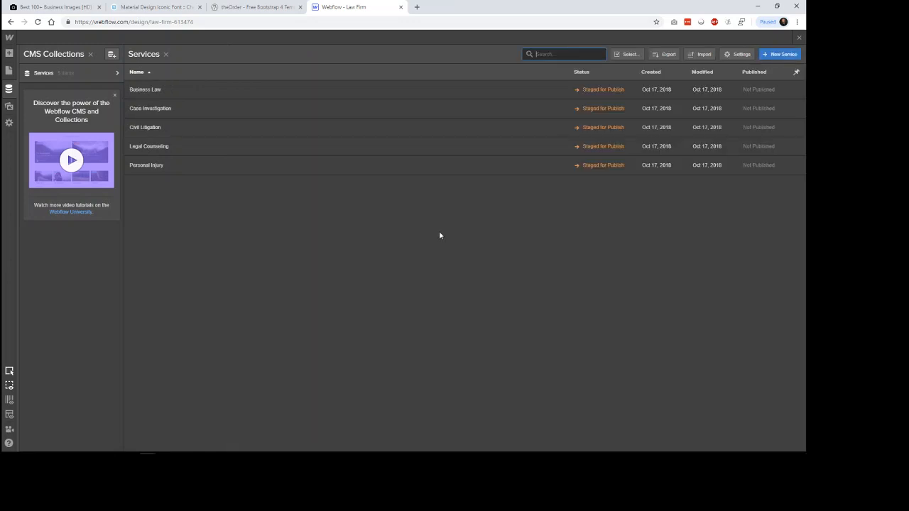
Step: Replace the Civil Litigation item's Services Icon with Girl-in-Field-sunset-min.jpg and save the item
click(169, 127)
click(253, 178)
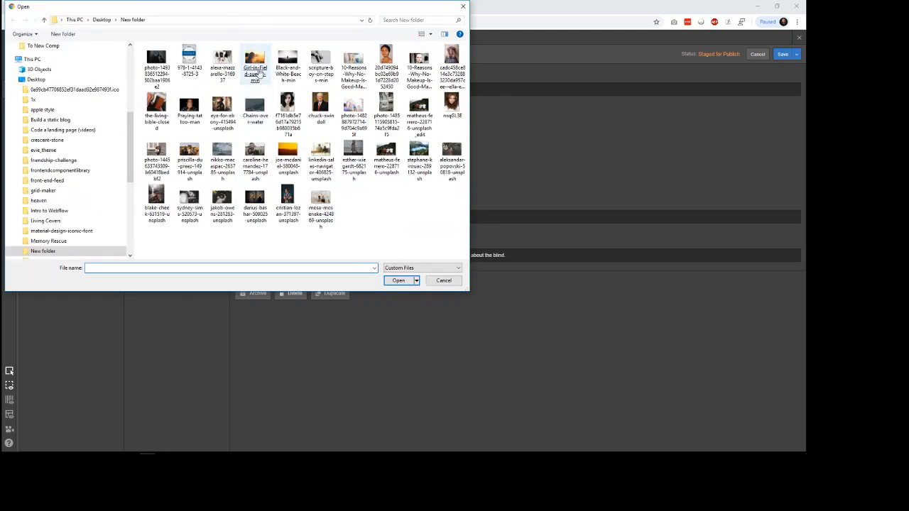
double_click(255, 63)
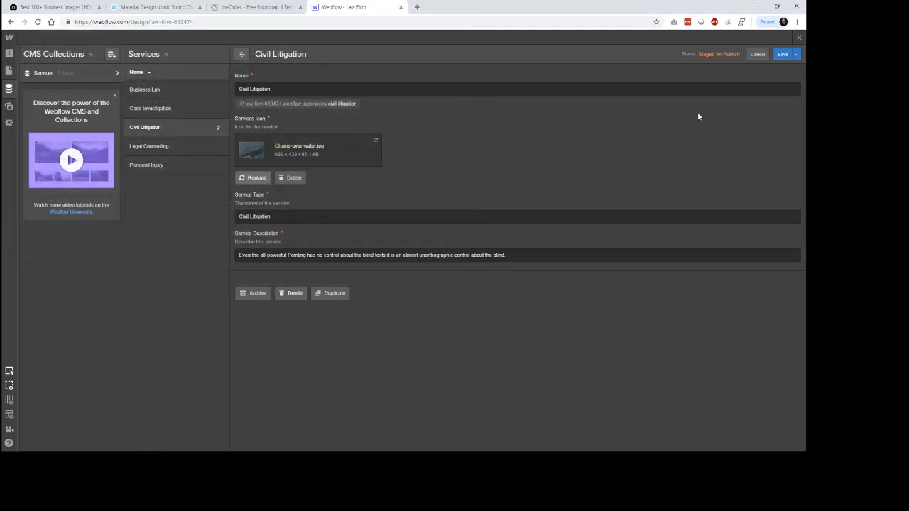
click(782, 57)
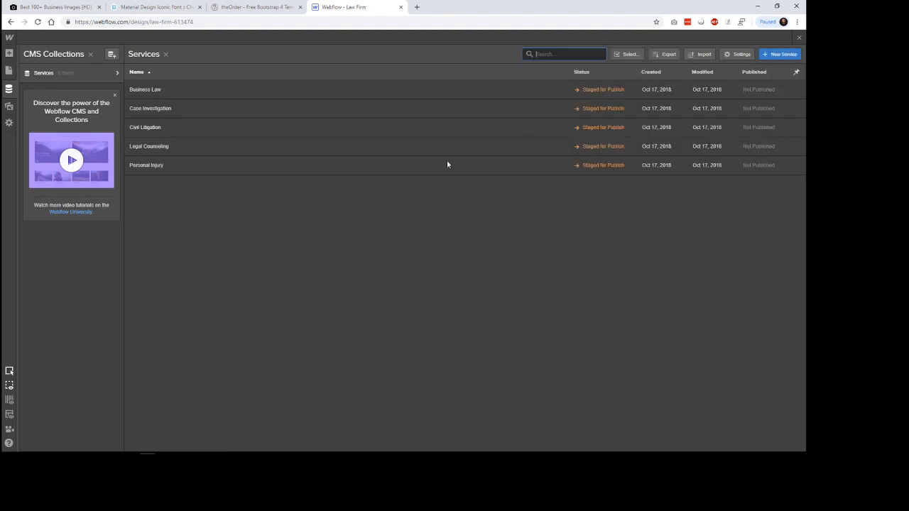
Step: Open the Business Law item, check theOrder's last service title, and change the item's name to Insurance Defense
click(172, 89)
click(252, 7)
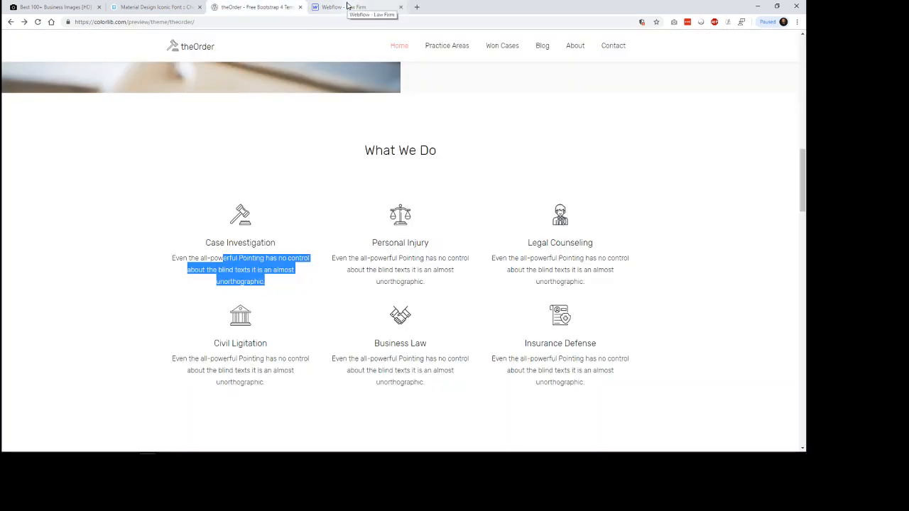
click(348, 6)
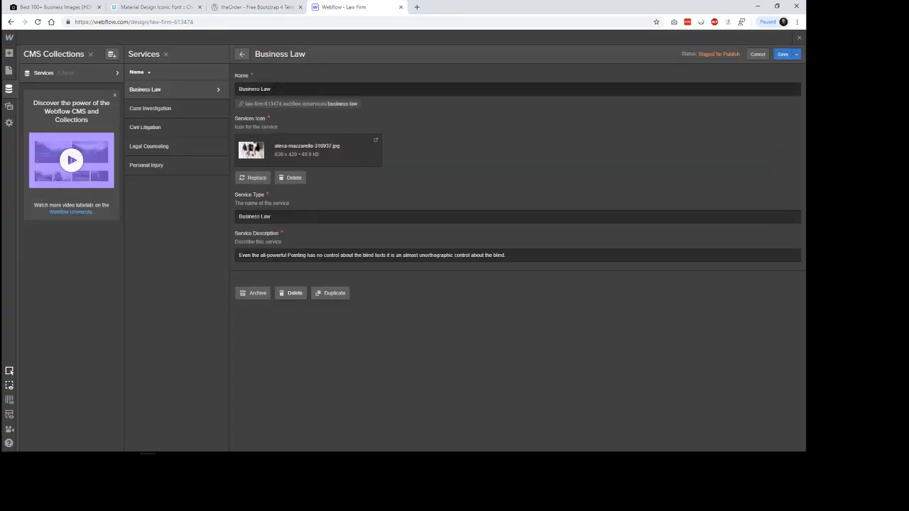
drag(274, 90, 222, 88)
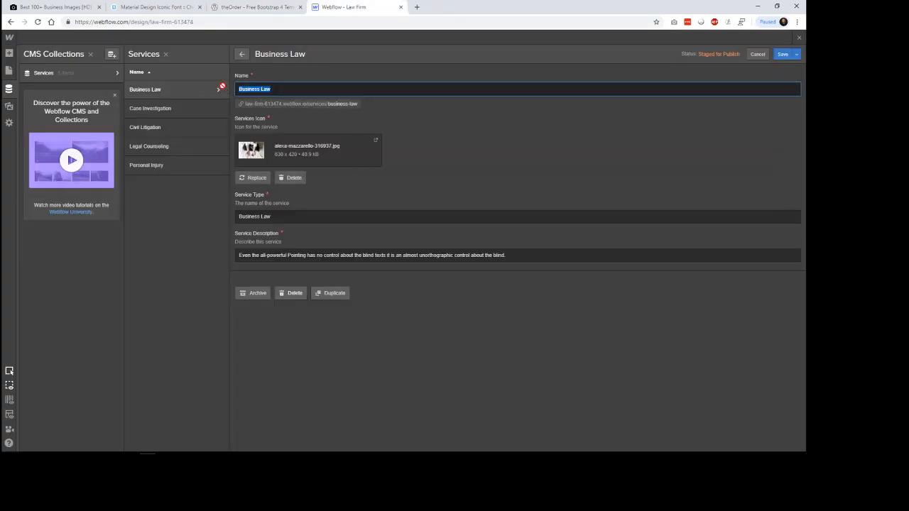
text(Insurance Defense)
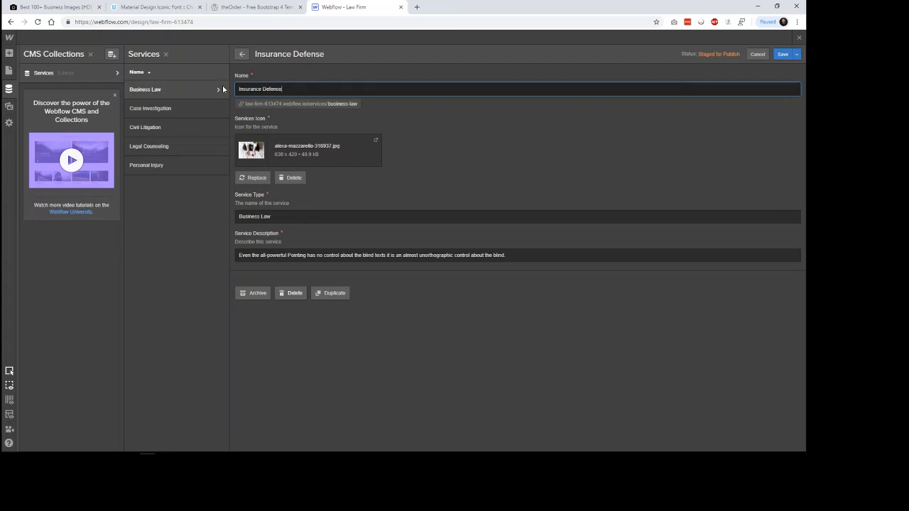
Step: Copy the Insurance Defense name into the item's Service Type
key(ctrl+a)
key(ctrl+c)
click(283, 220)
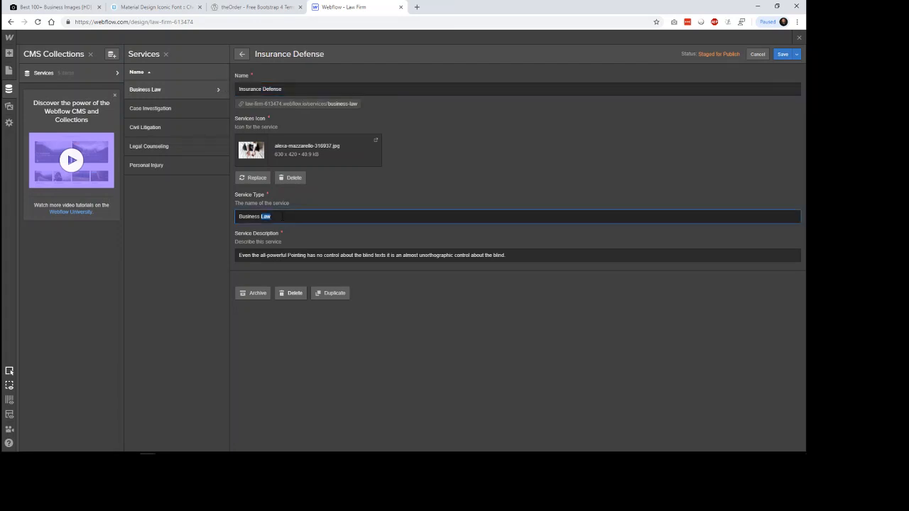
key(ctrl+a)
key(ctrl+v)
Step: Replace the Insurance Defense item's Services Icon with the photo JPG ending in 502baa1986e2 and save the item
click(254, 178)
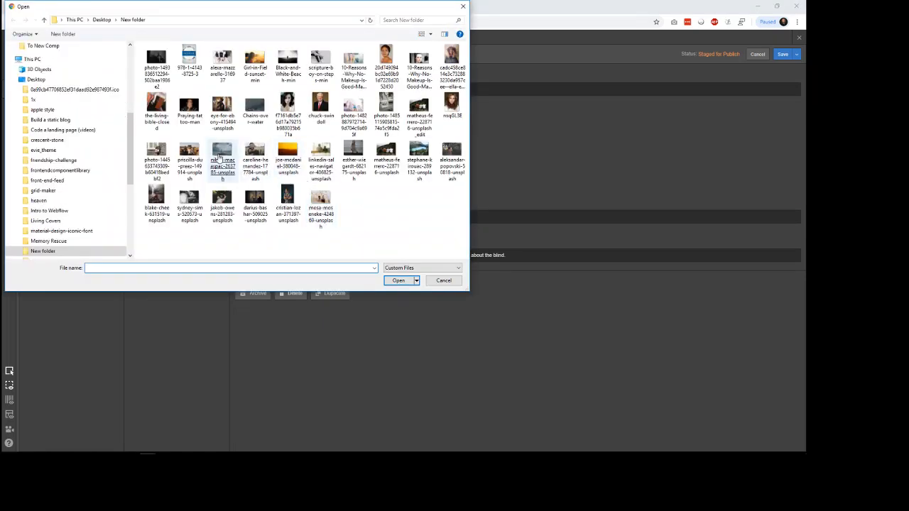
double_click(156, 62)
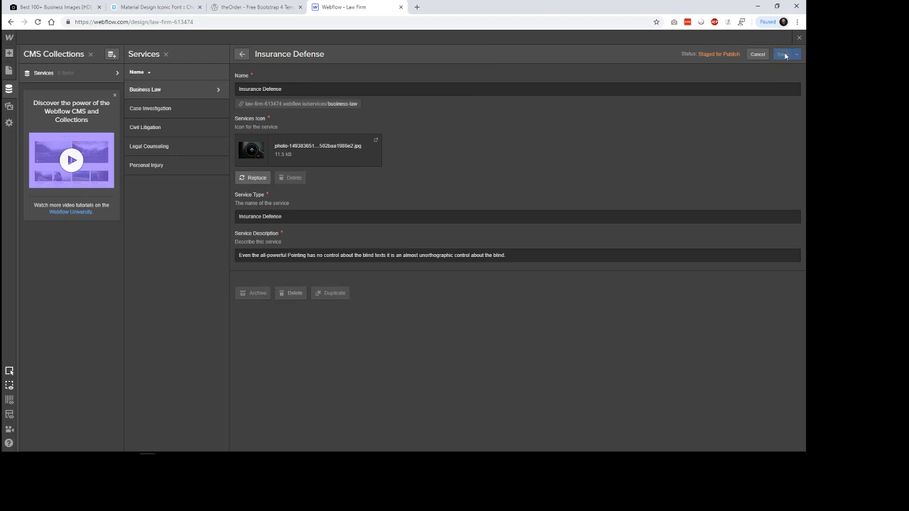
key(ctrl+s)
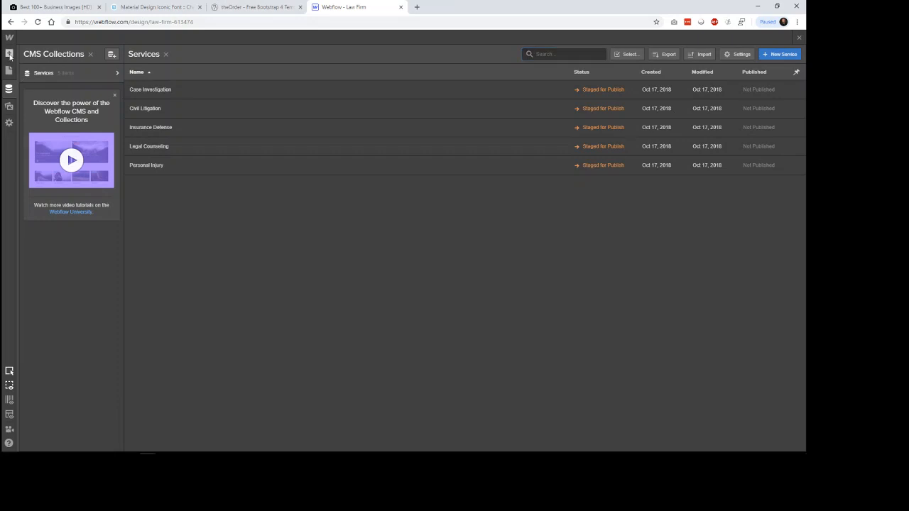
Step: Return to the Home page and review the service items in its What We Do section
key(a)
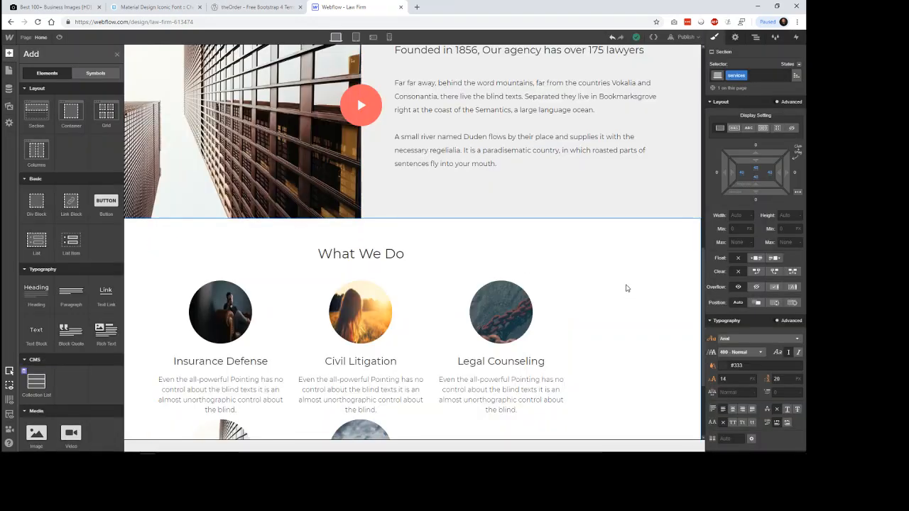
scroll(629, 289, down, 3)
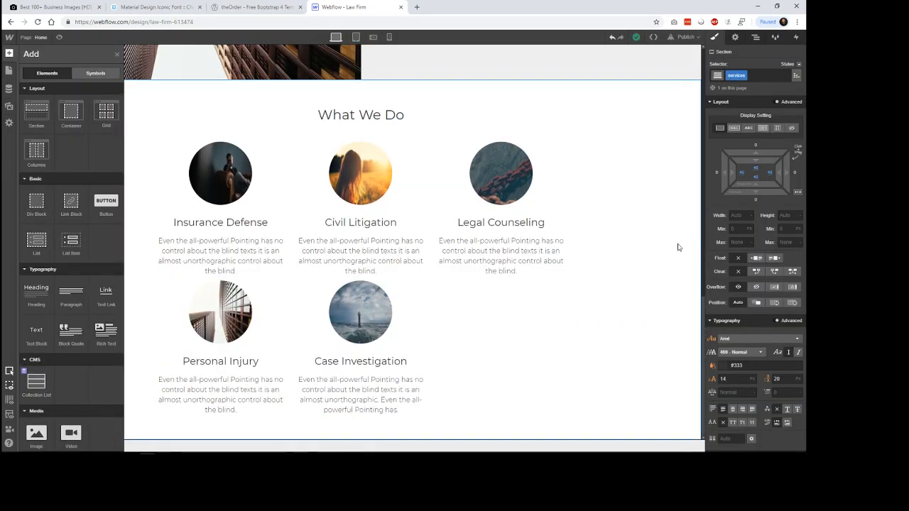
click(681, 244)
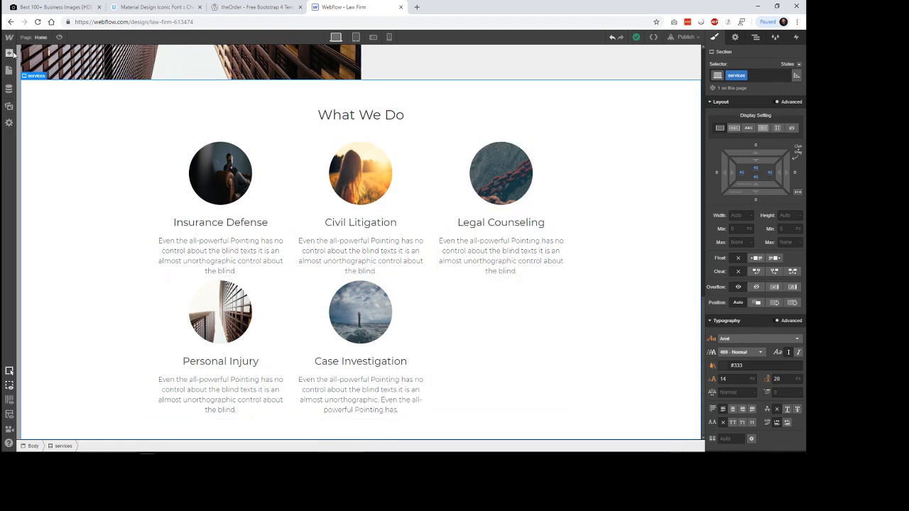
Step: Duplicate the Insurance Defense item in the Services collection and name the copy Business Law
click(9, 89)
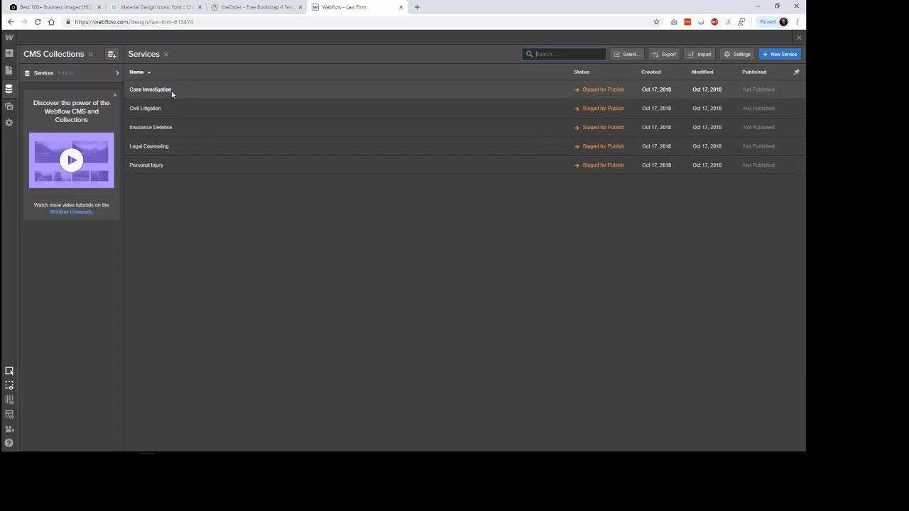
click(164, 128)
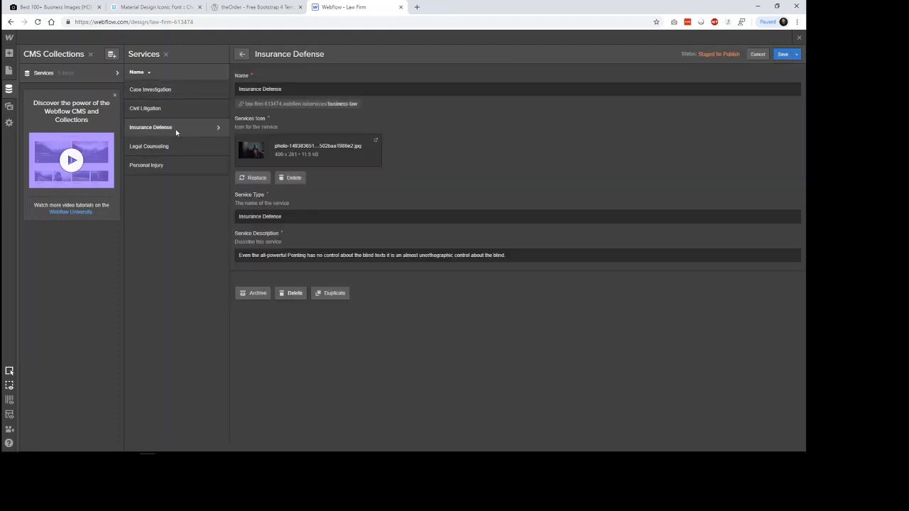
click(337, 296)
key(ctrl+shift+Left)
key(ctrl+shift+Left)
key(ctrl+shift+Left)
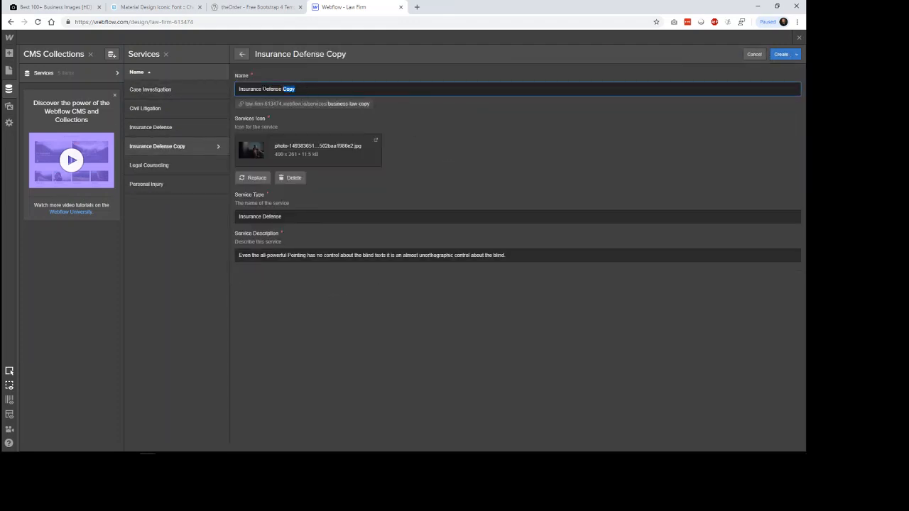
text(Busi)
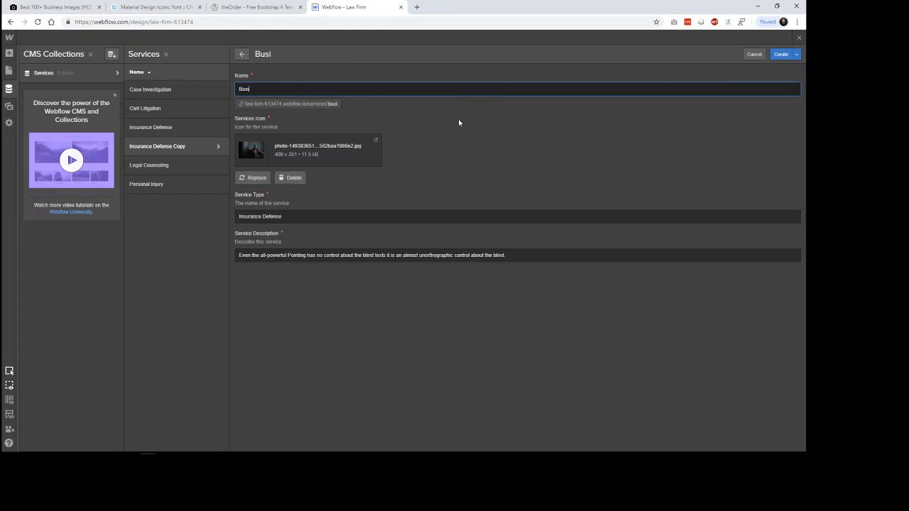
text(ness Law)
key(ctrl+a)
key(ctrl+c)
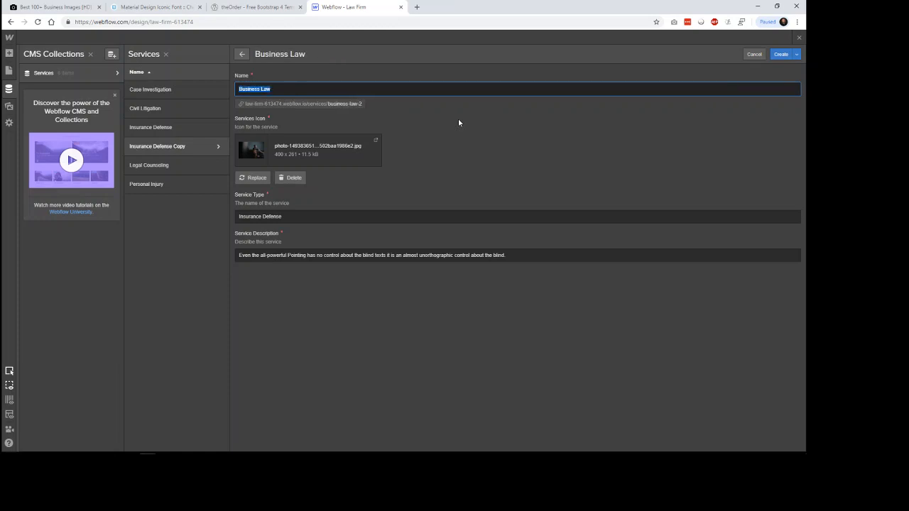
Step: Set the duplicated item's Service Type to Business Law, matching its name
click(459, 120)
key(Tab)
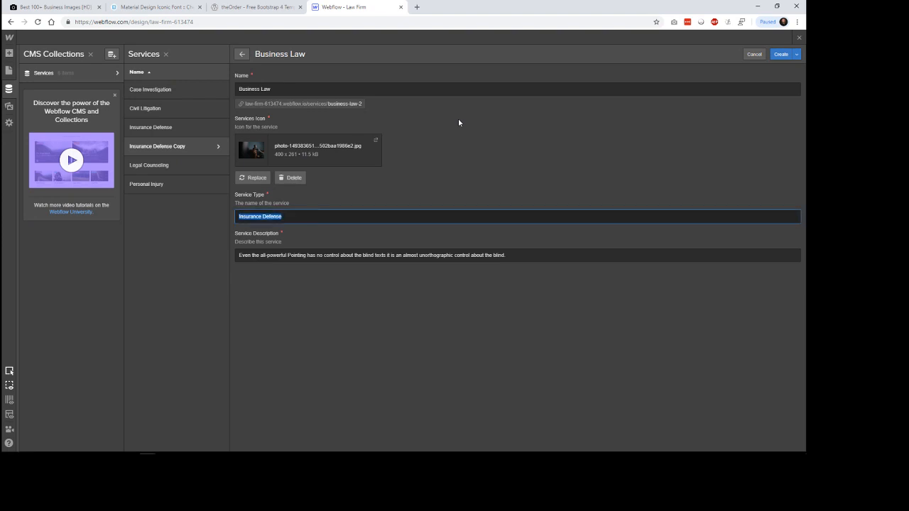
key(Tab)
triple_click(347, 217)
key(ctrl+v)
Step: Replace the Business Law item's Services Icon with the JPG ending in 316937 and create the item
click(257, 178)
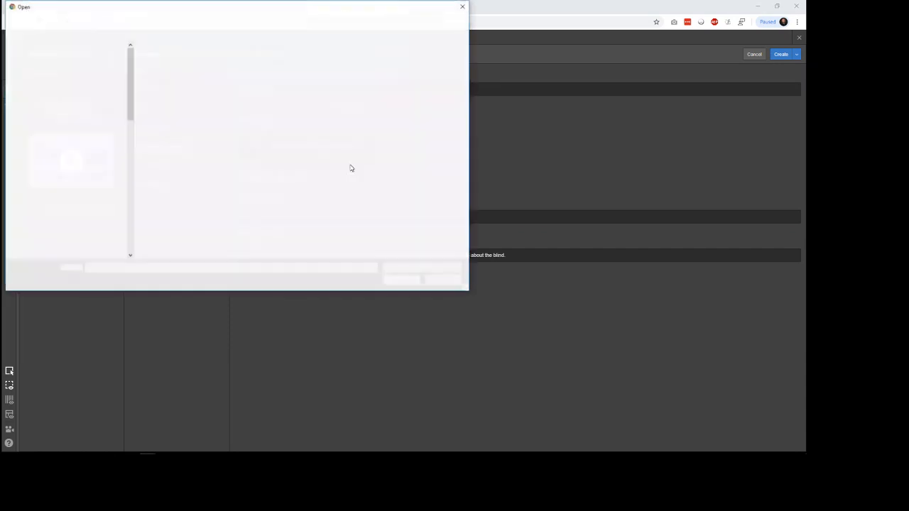
double_click(254, 68)
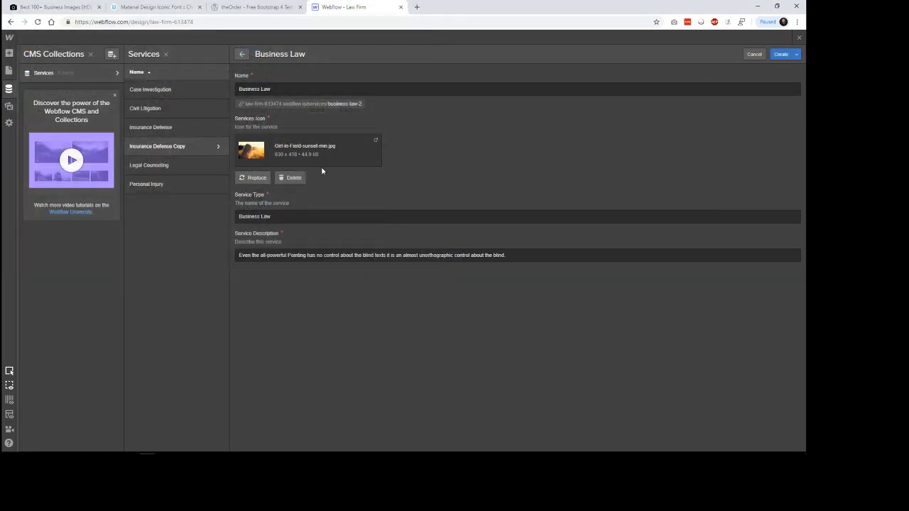
click(257, 178)
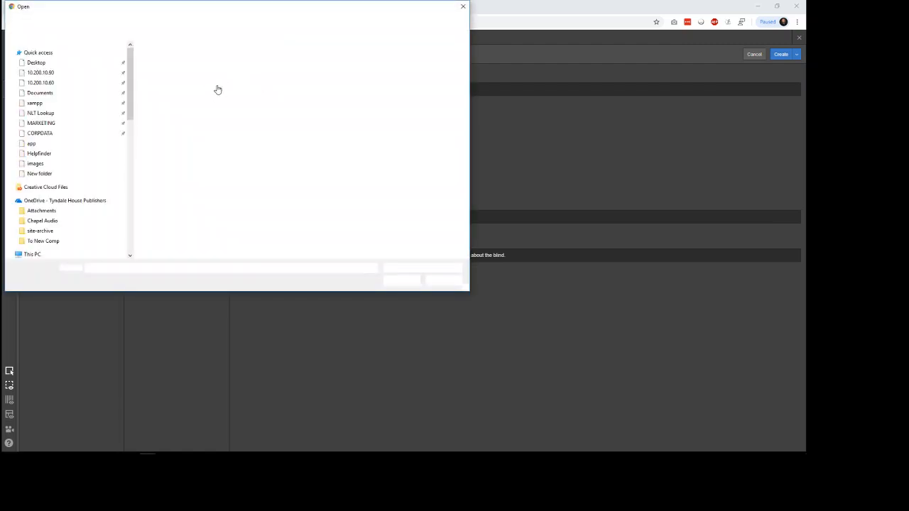
double_click(213, 66)
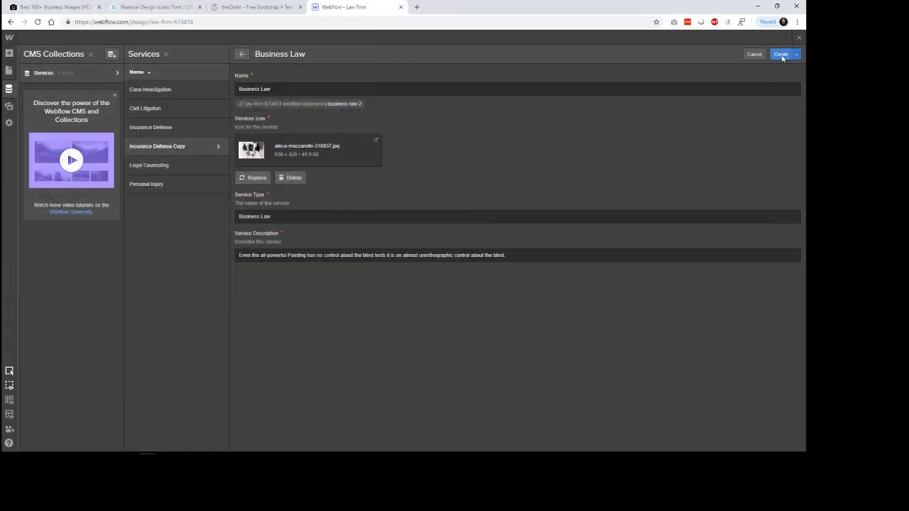
click(781, 54)
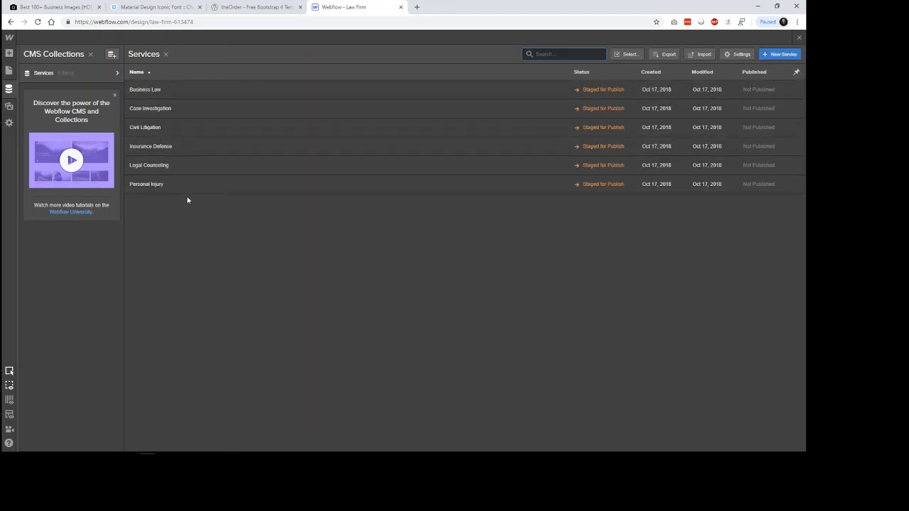
Step: Compare theOrder's What We Do section with the service items on the Webflow Law Firm page
click(240, 8)
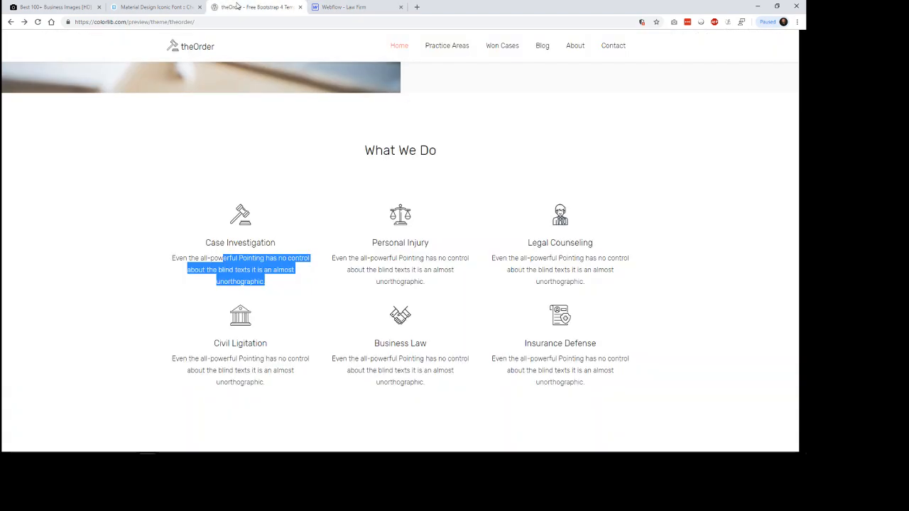
click(339, 8)
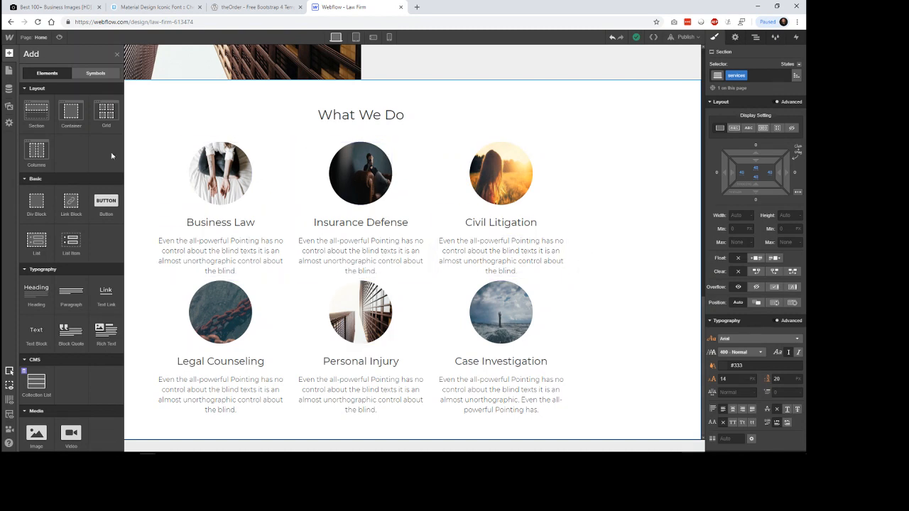
click(10, 55)
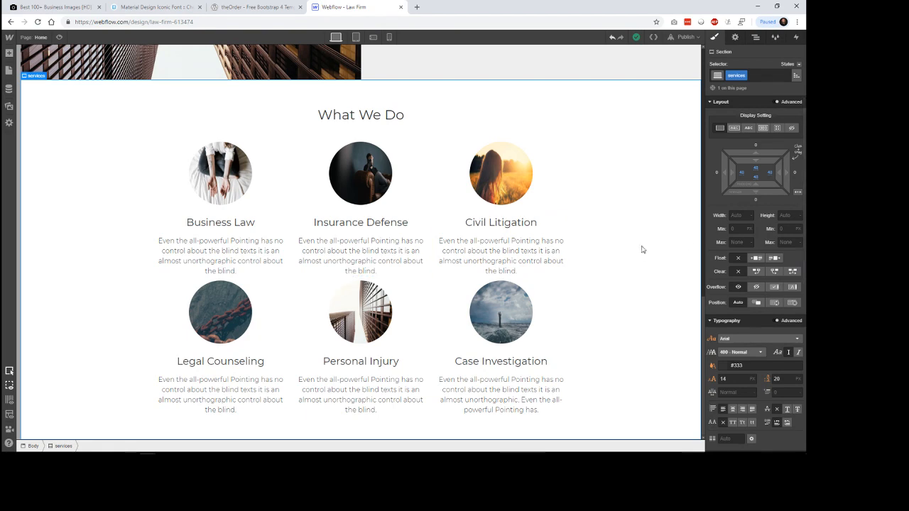
scroll(634, 250, up, 3)
scroll(634, 250, down, 3)
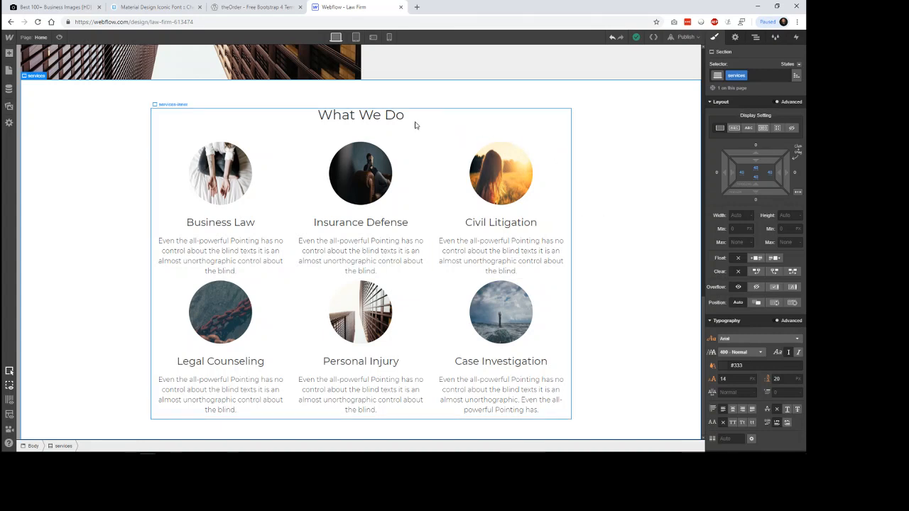
Step: Add a margin of about 32 px on all four sides of the services-group collection items
click(168, 148)
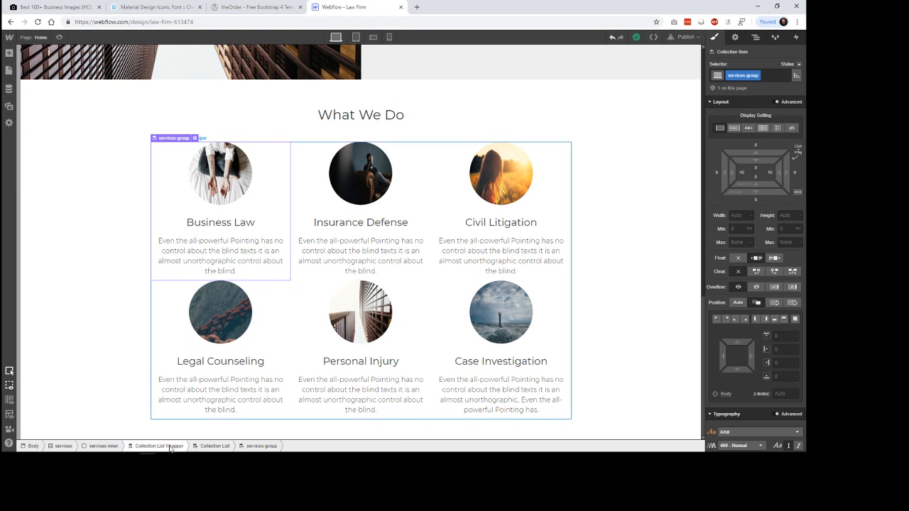
click(213, 446)
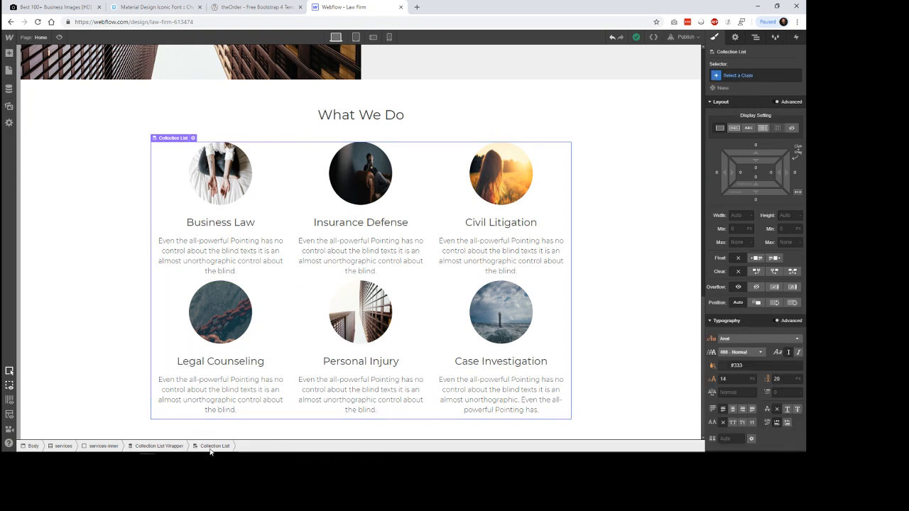
click(288, 329)
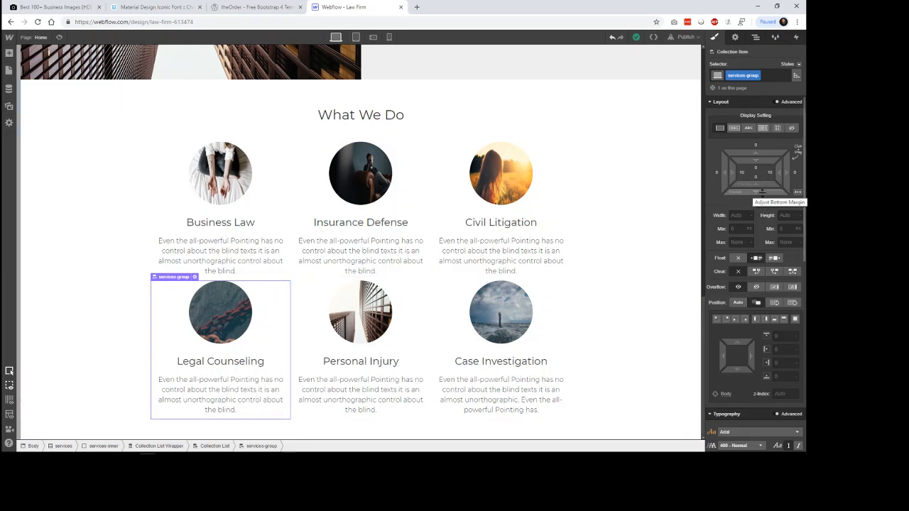
drag(757, 193, 761, 234)
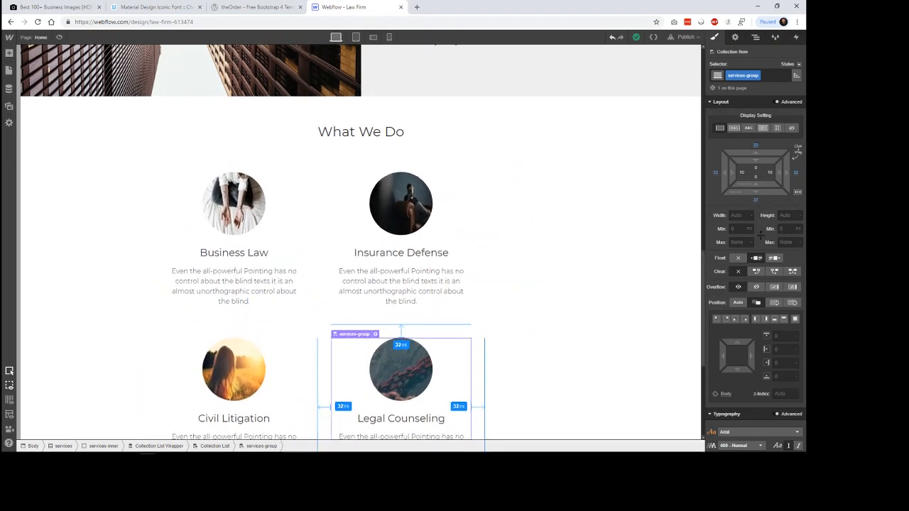
click(618, 236)
scroll(633, 237, down, 2)
scroll(632, 237, up, 2)
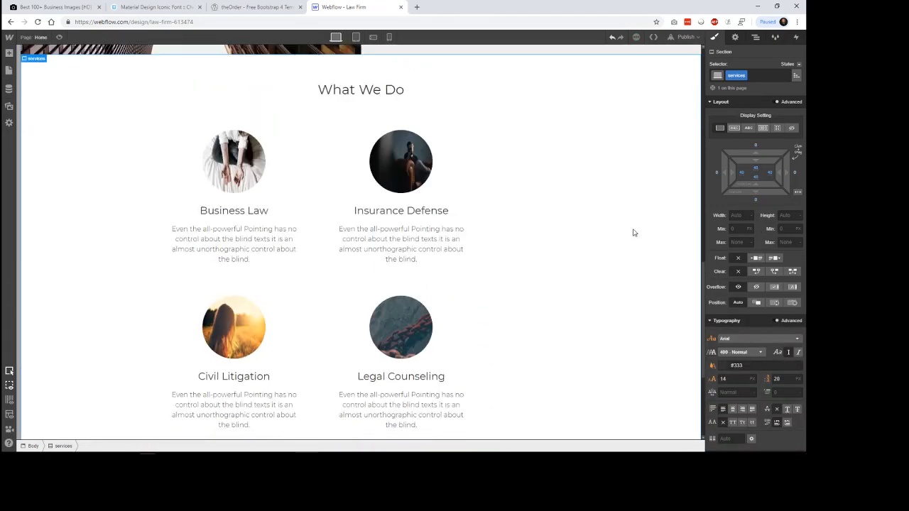
Step: Widen the services-inner block by setting its maximum width to 1400 px, trying 1200 px first
click(500, 130)
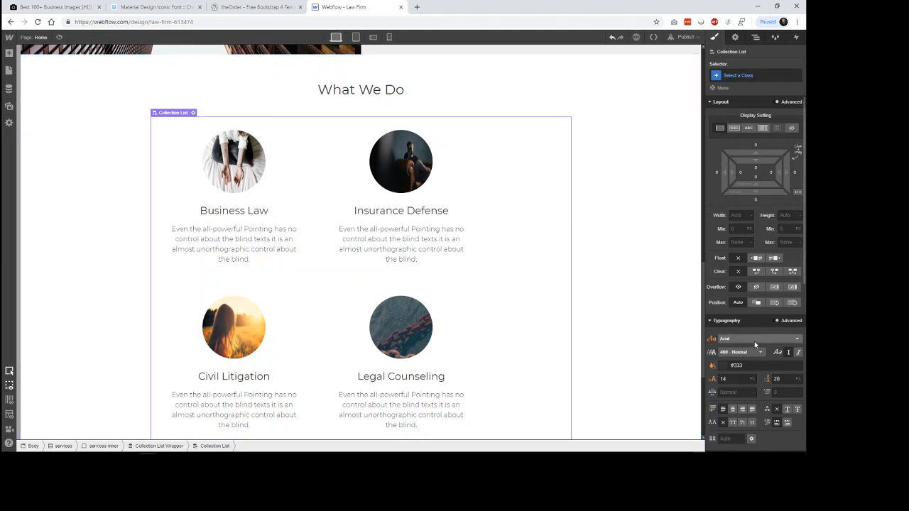
click(108, 449)
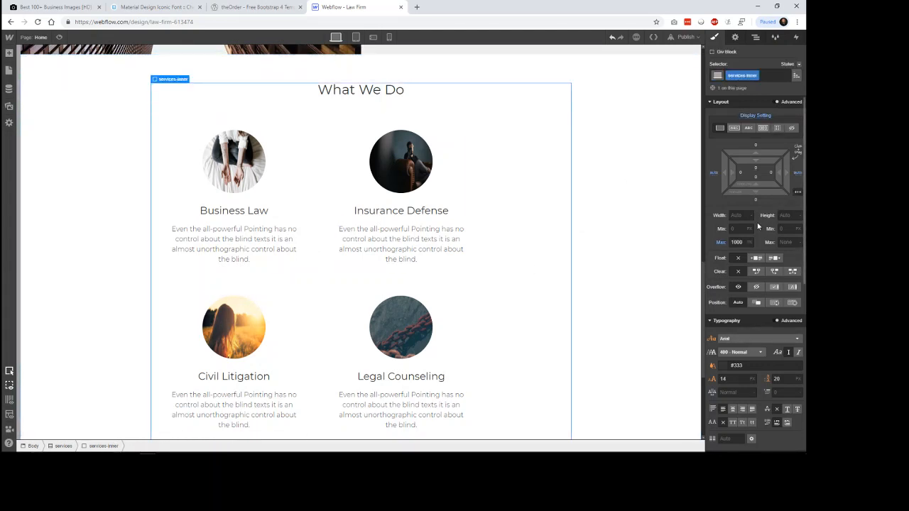
scroll(740, 243, down, 2)
click(738, 158)
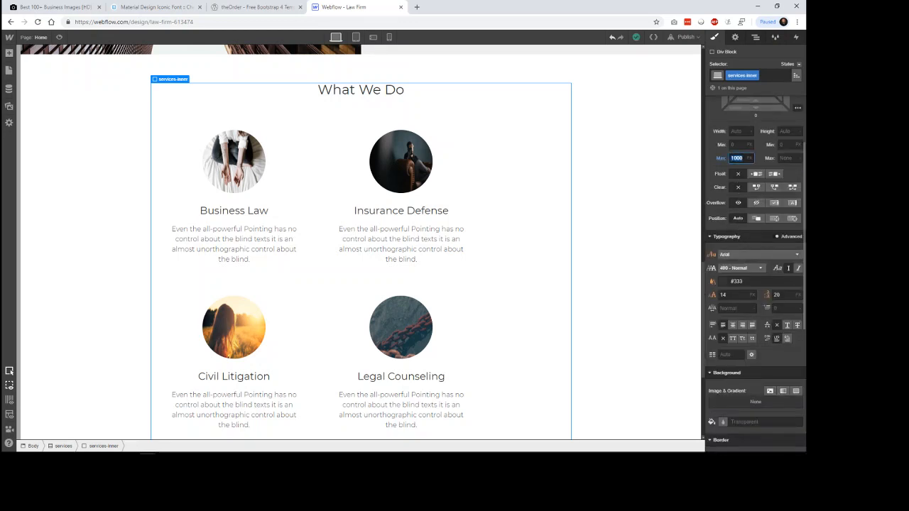
text(1200)
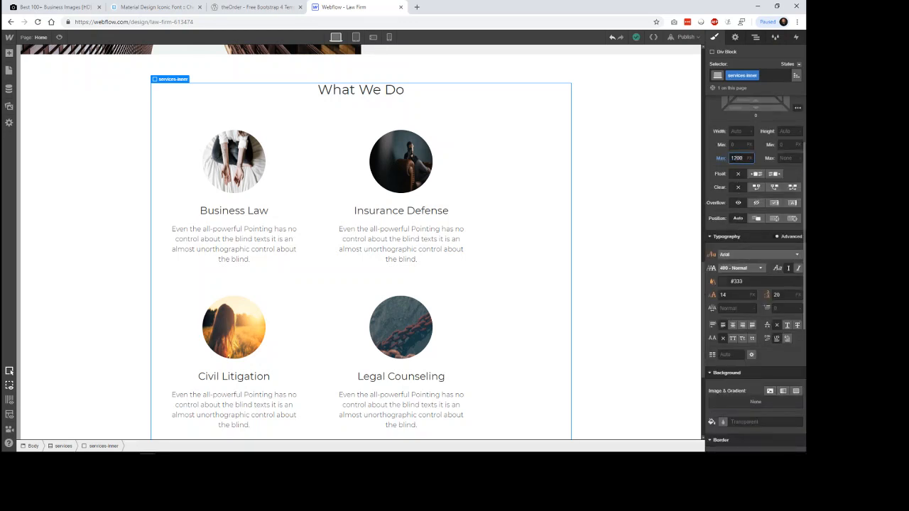
key(Return)
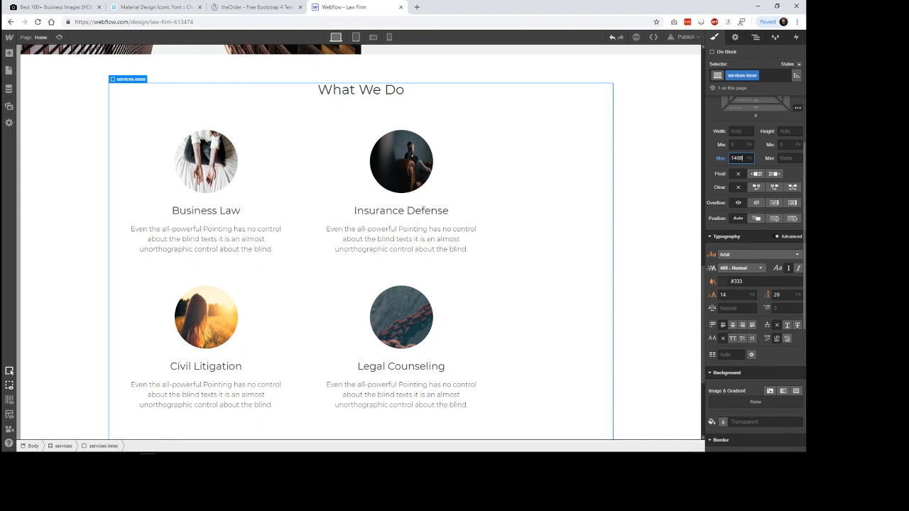
key(Return)
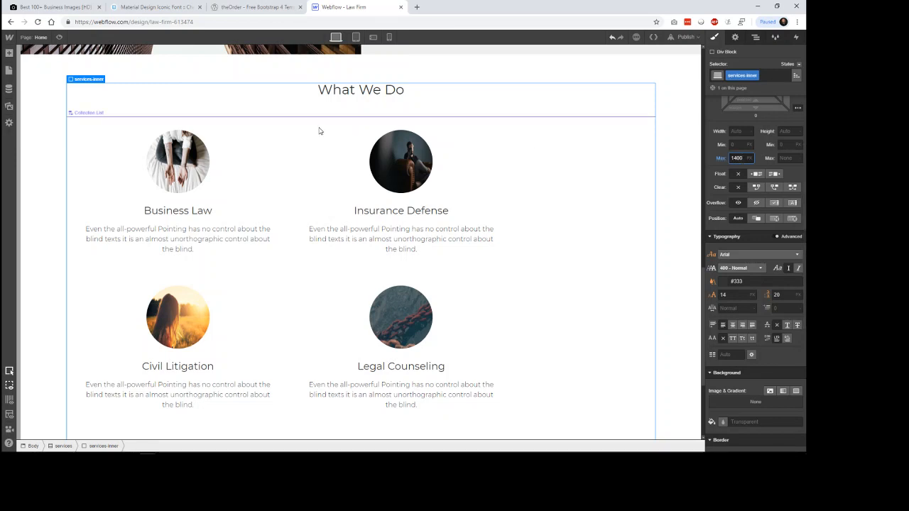
Step: Check the column layout in the Services Collection List settings
click(142, 122)
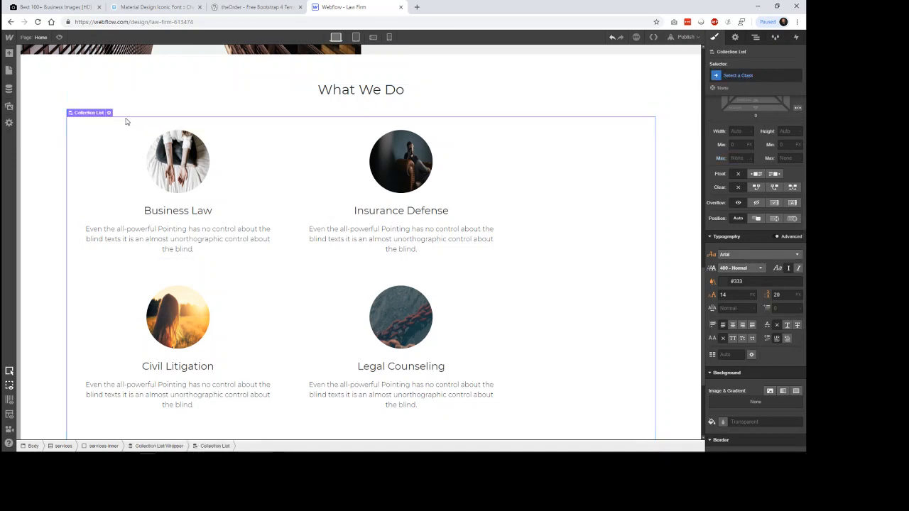
click(108, 113)
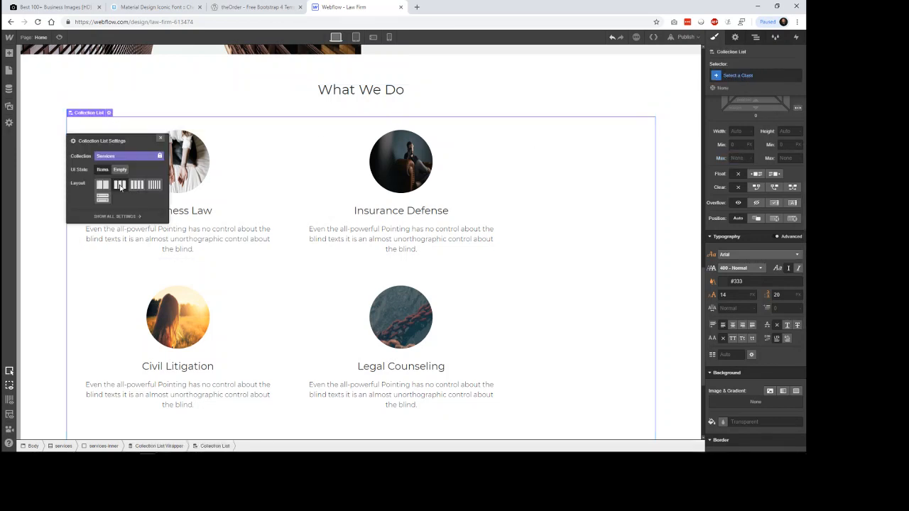
click(681, 217)
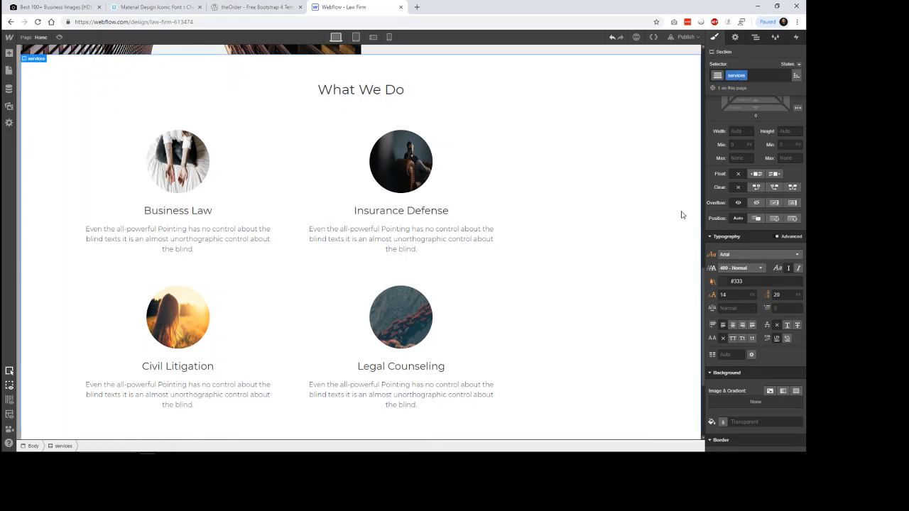
Step: Reduce the left and right margins of the services-group collection items to about 16 px
click(446, 142)
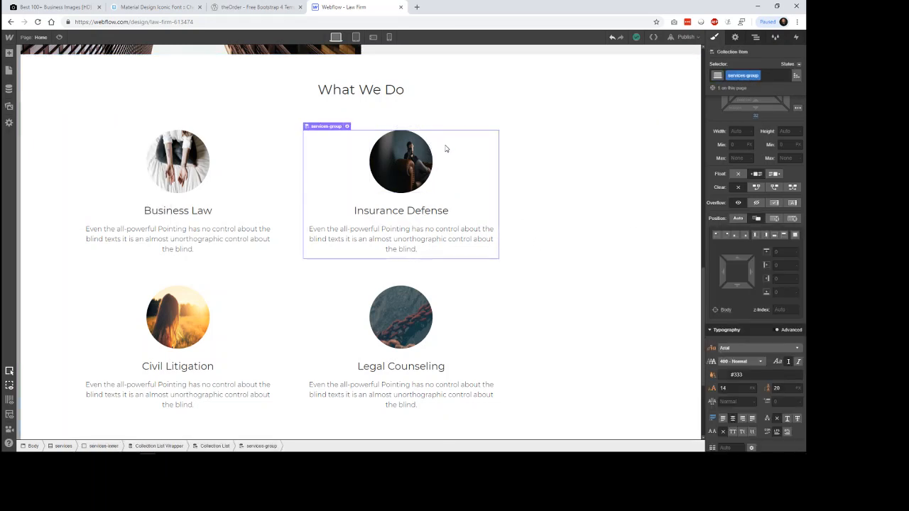
scroll(764, 217, up, 1)
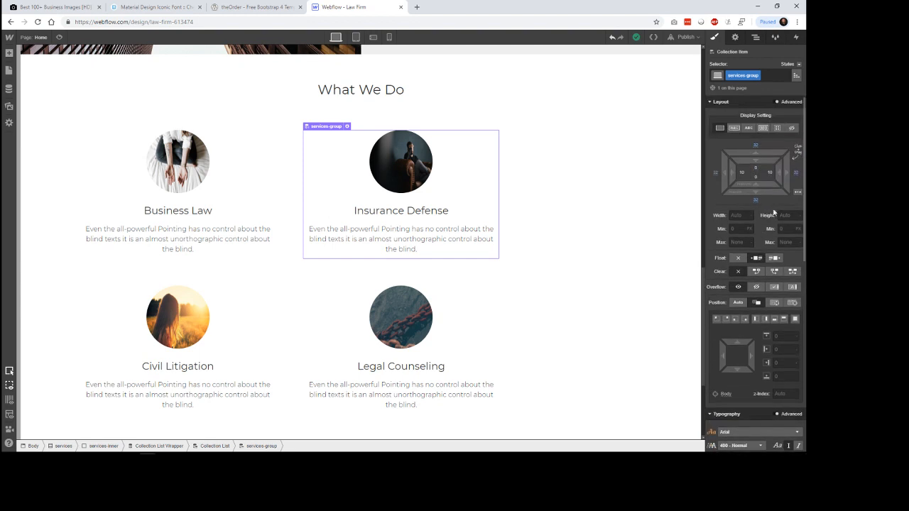
drag(784, 174, 766, 177)
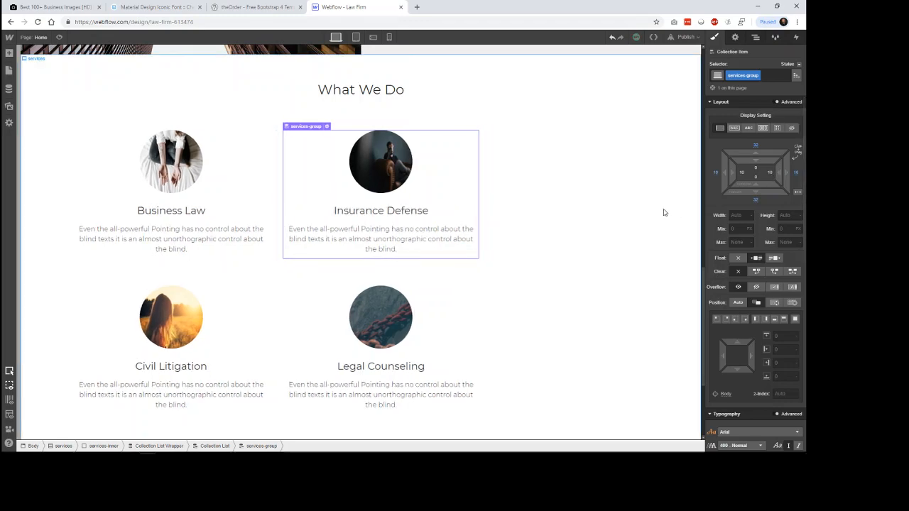
Step: Try the two- and four-column layouts on the Services Collection List and return it to three columns
click(667, 249)
scroll(664, 248, down, 2)
scroll(662, 248, up, 1)
scroll(640, 247, down, 1)
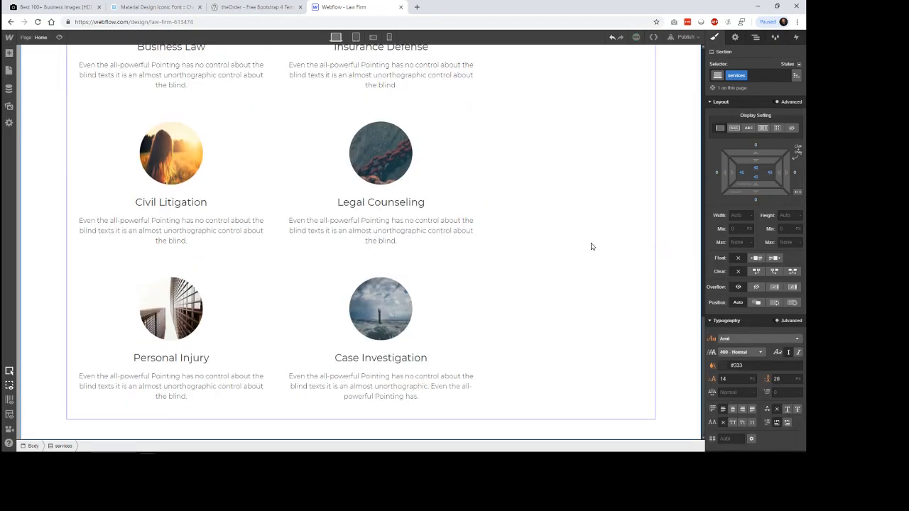
scroll(588, 248, up, 4)
click(568, 229)
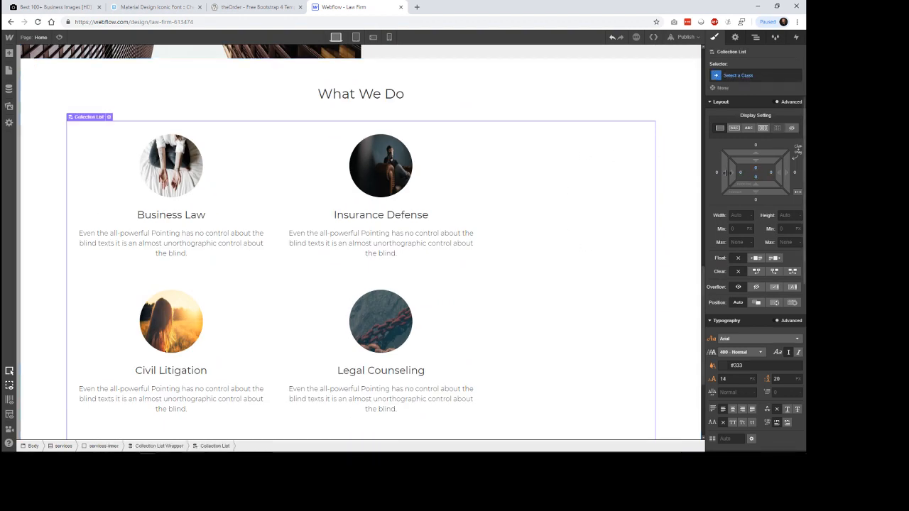
scroll(780, 290, down, 4)
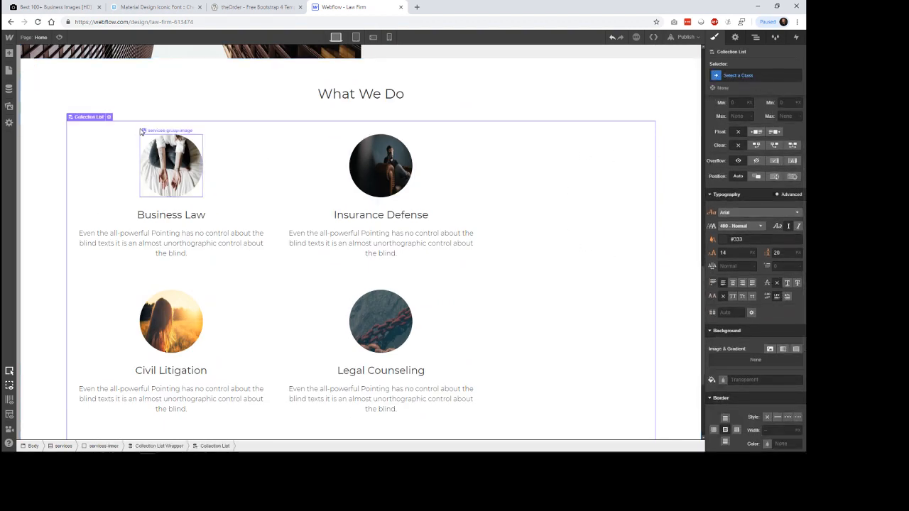
click(108, 116)
click(102, 189)
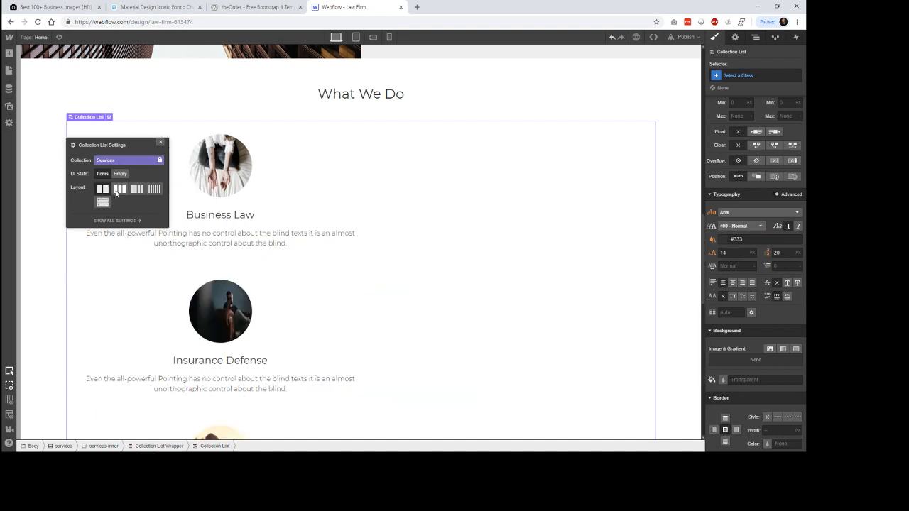
click(119, 189)
click(137, 189)
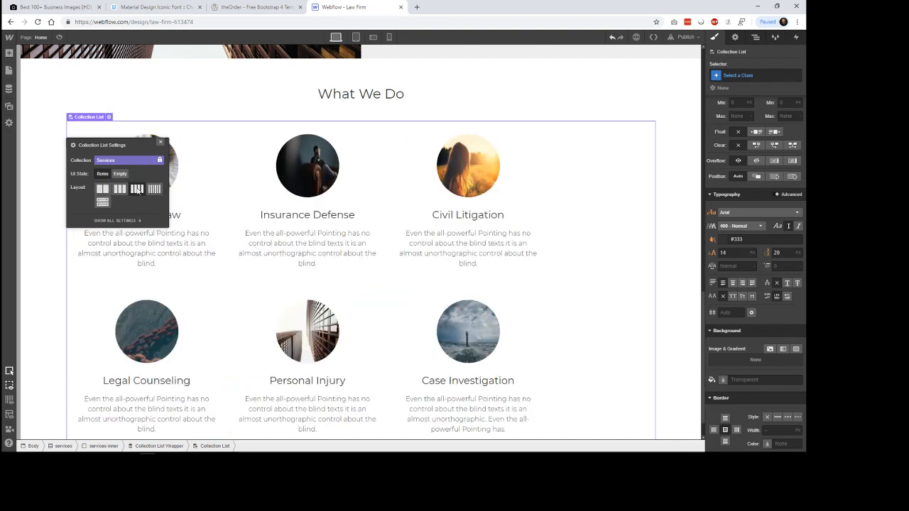
click(119, 189)
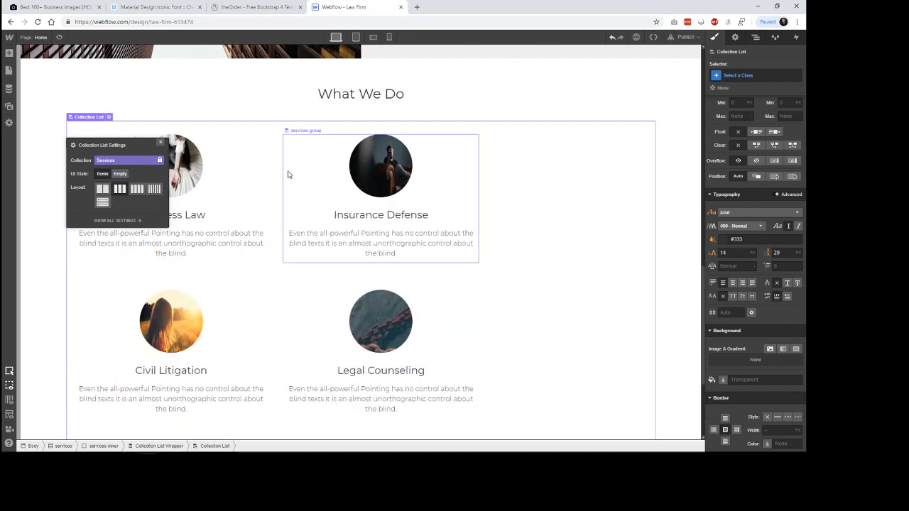
click(672, 167)
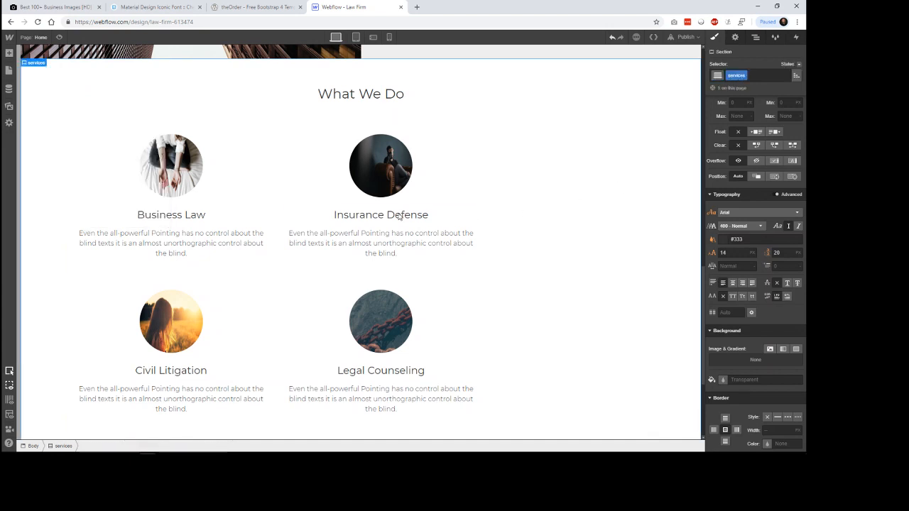
Step: Set the left and right margins of the services-group collection items to 0
click(455, 184)
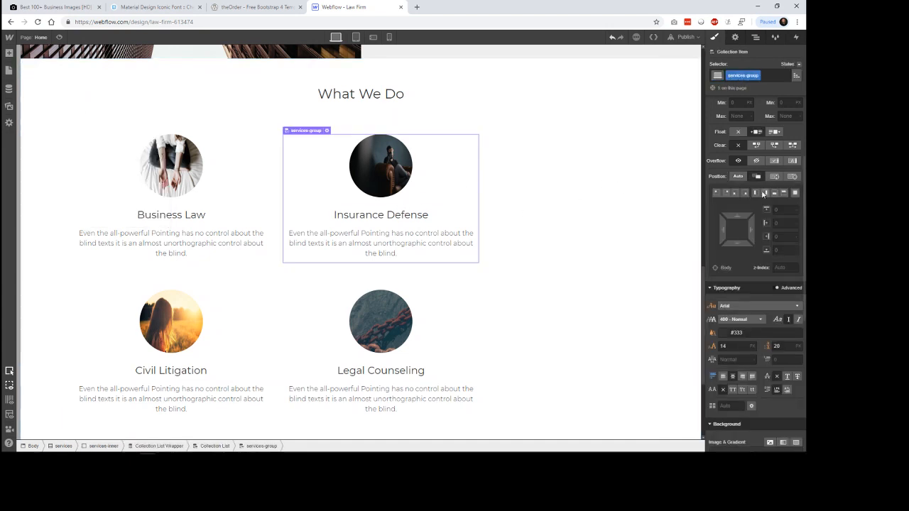
scroll(758, 194, up, 3)
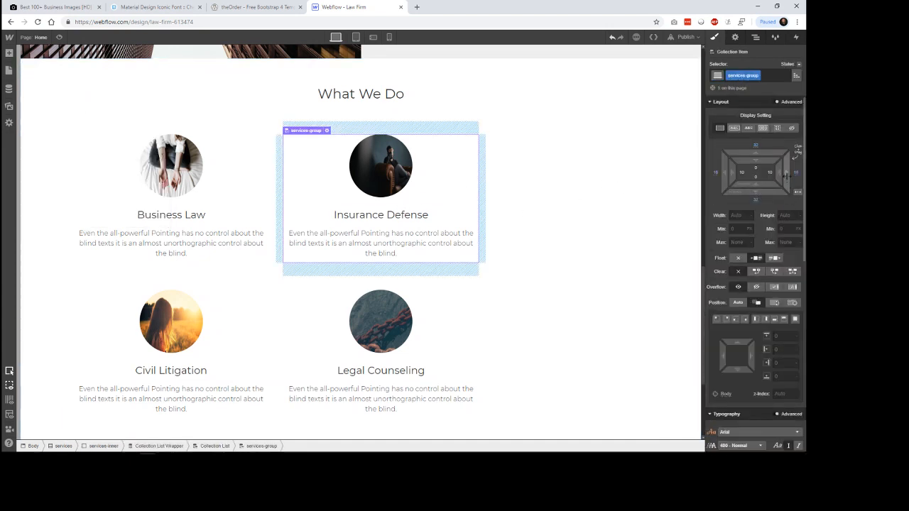
mouse_move(781, 173)
mouse_down()
mouse_move(793, 174)
mouse_move(778, 174)
mouse_up()
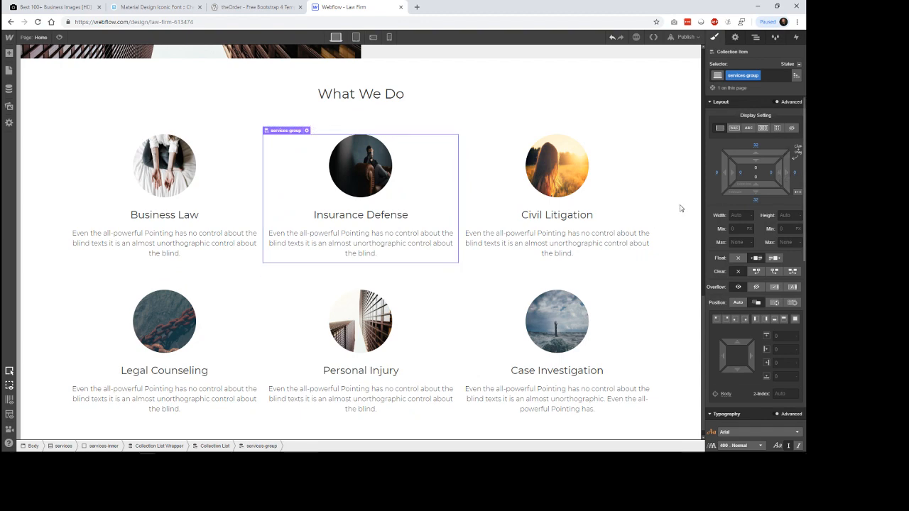
click(675, 273)
Step: Narrow the services-inner block by setting its maximum width to 1000 px
scroll(676, 258, up, 1)
scroll(674, 253, up, 3)
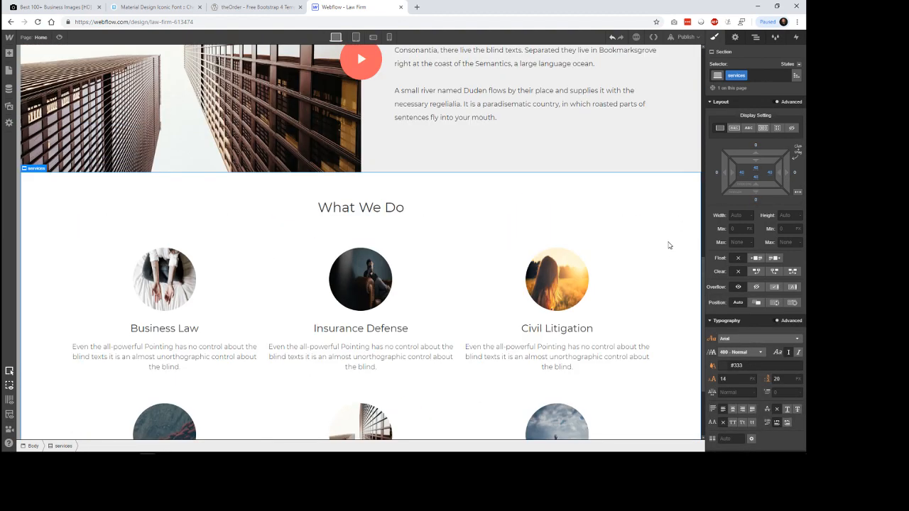
click(606, 210)
click(607, 230)
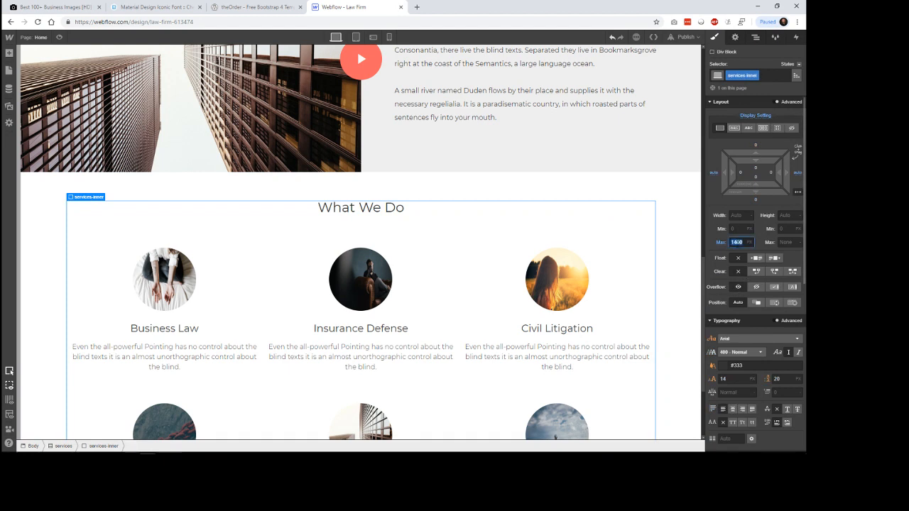
text(1000)
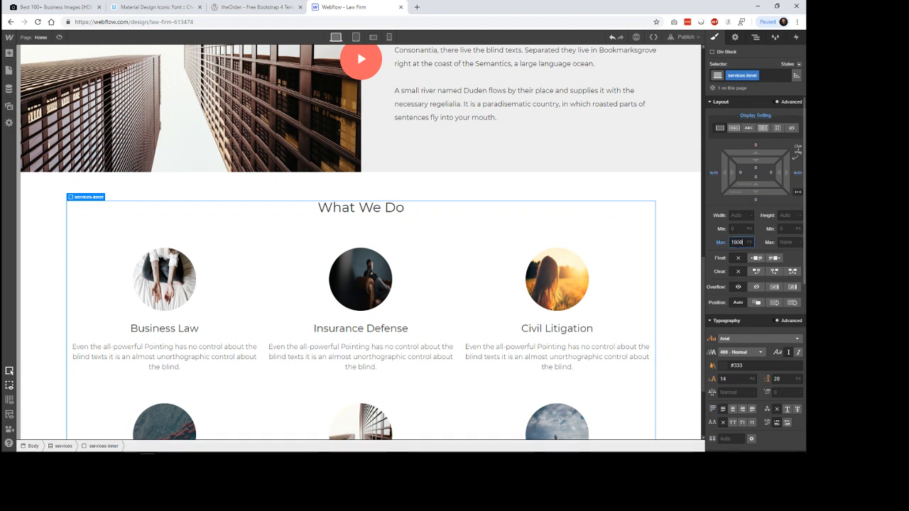
key(Return)
click(664, 295)
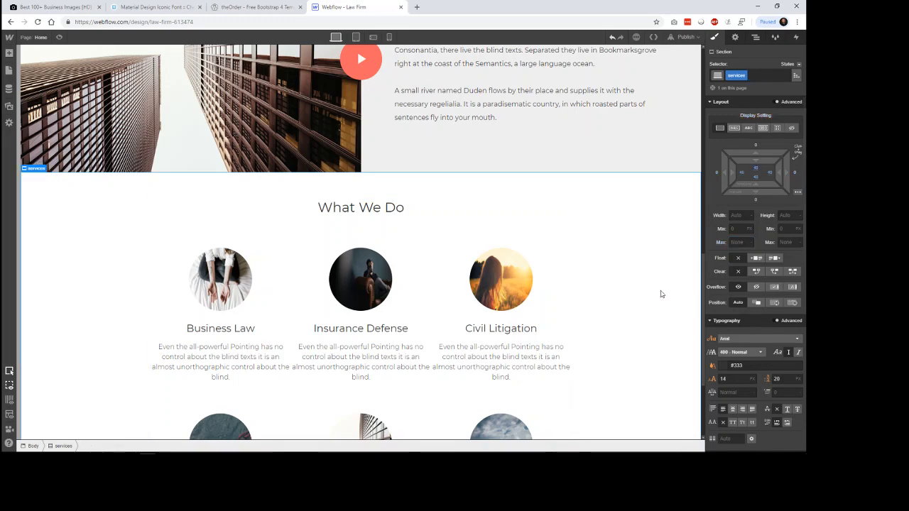
scroll(667, 278, down, 2)
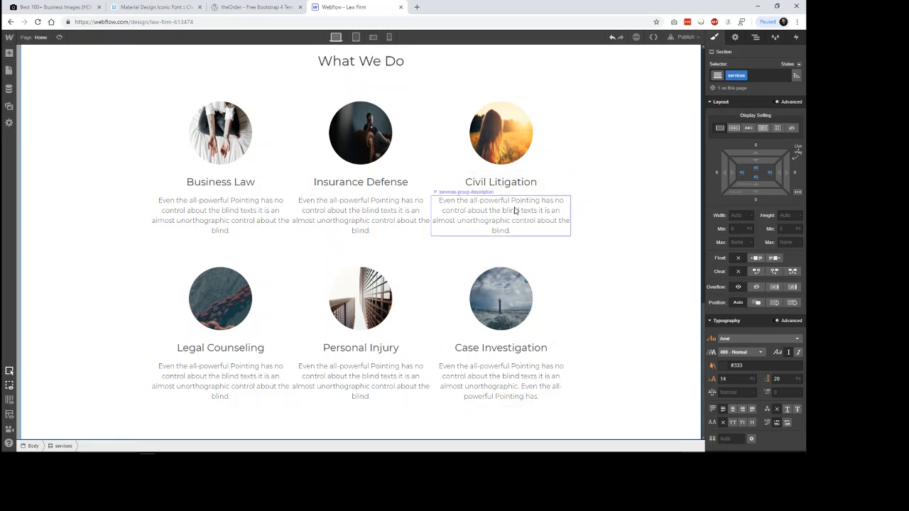
Step: Add padding of about 32 px on all four sides of the services-group collection items
click(410, 225)
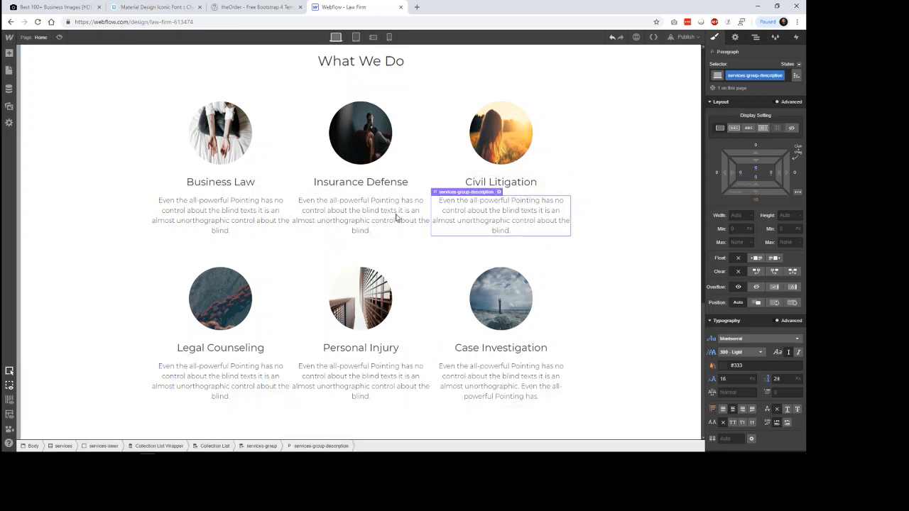
click(459, 158)
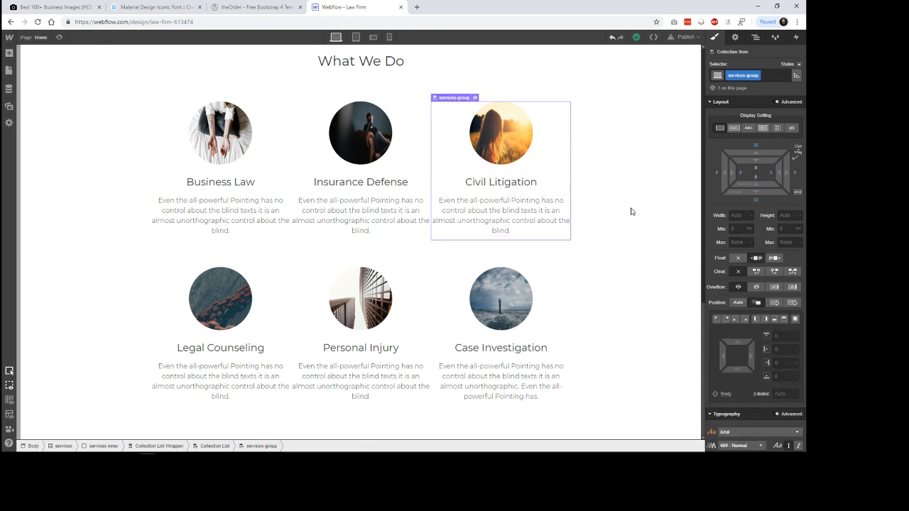
drag(779, 173, 741, 173)
click(672, 206)
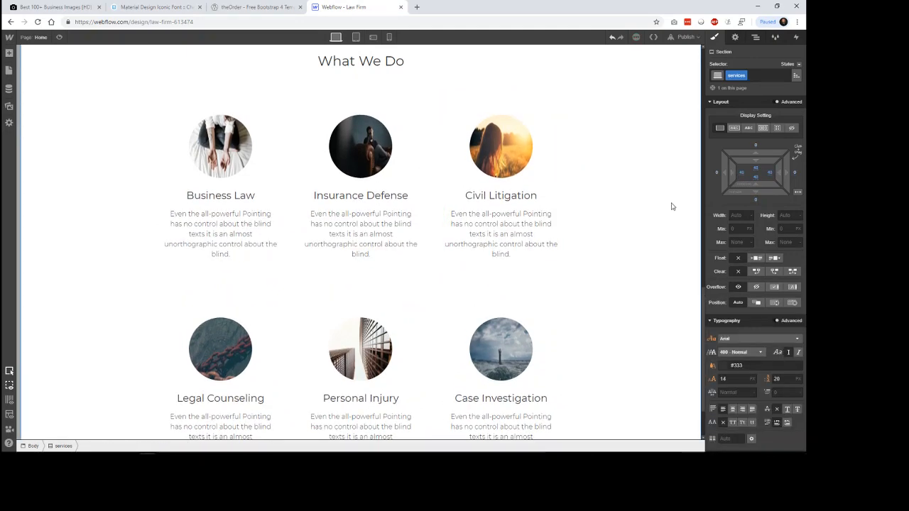
scroll(663, 245, down, 1)
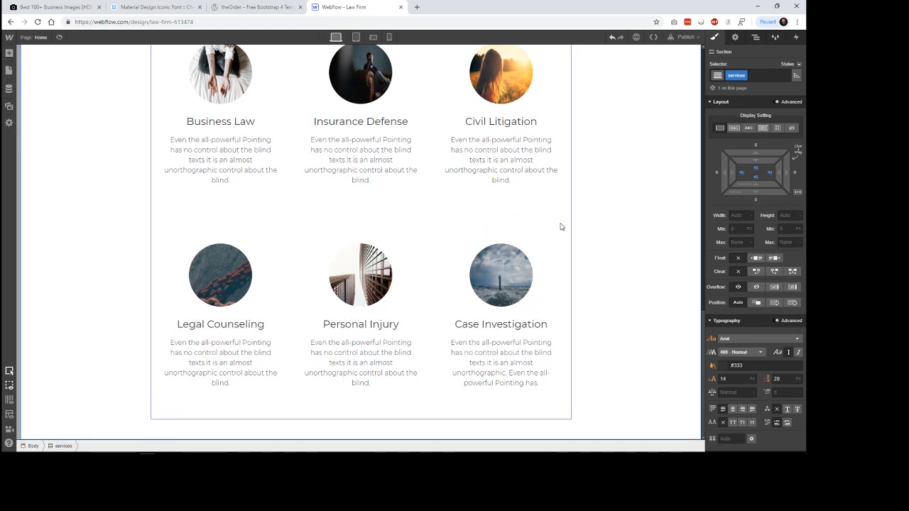
Step: Undo the accidental change to all margins of the services-group collection items and set their top and bottom margins to 0
click(559, 248)
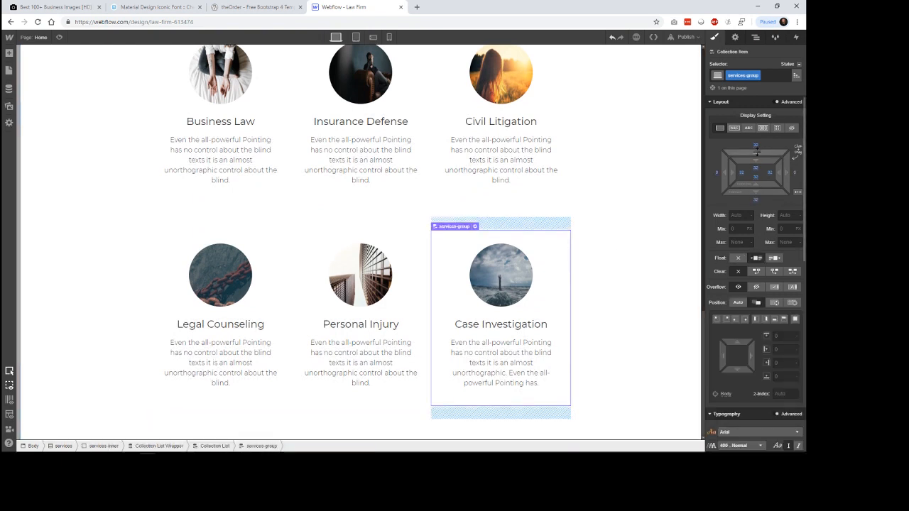
drag(756, 152, 756, 151)
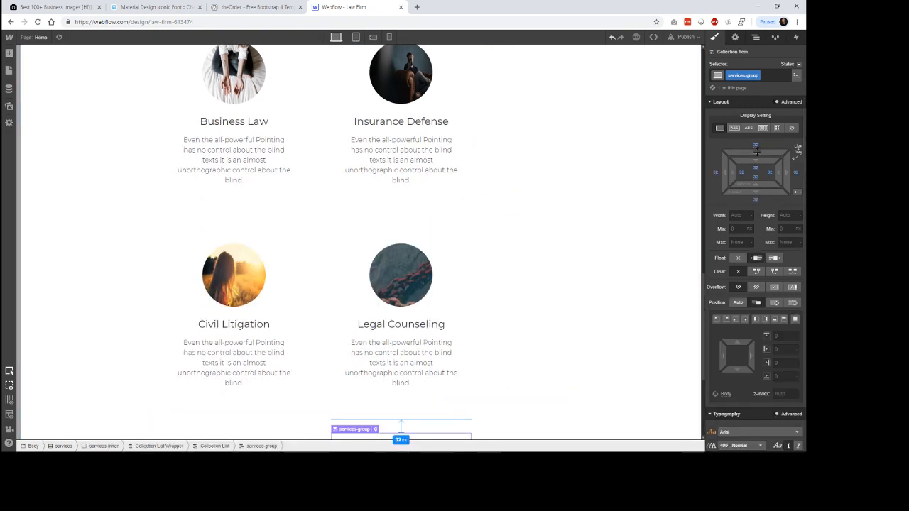
key(ctrl+z)
drag(756, 152, 755, 192)
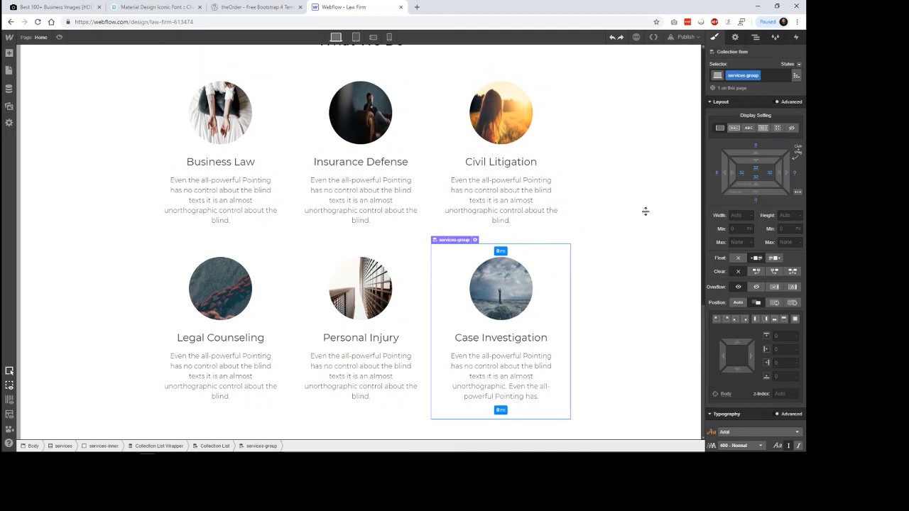
click(669, 221)
scroll(668, 227, up, 1)
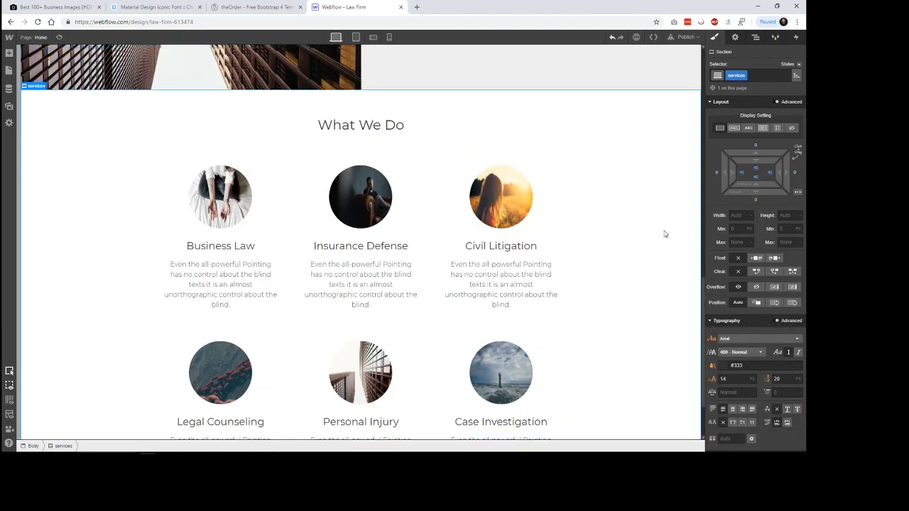
scroll(668, 229, down, 1)
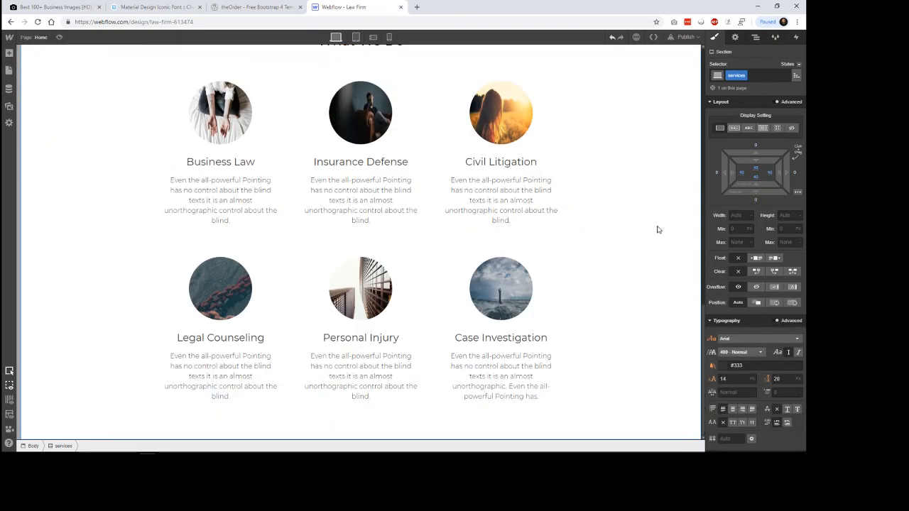
Step: Compare the spacing with theOrder's What We Do section in the other tab, and increase the services section's padding to about 80 px on all sides
click(271, 7)
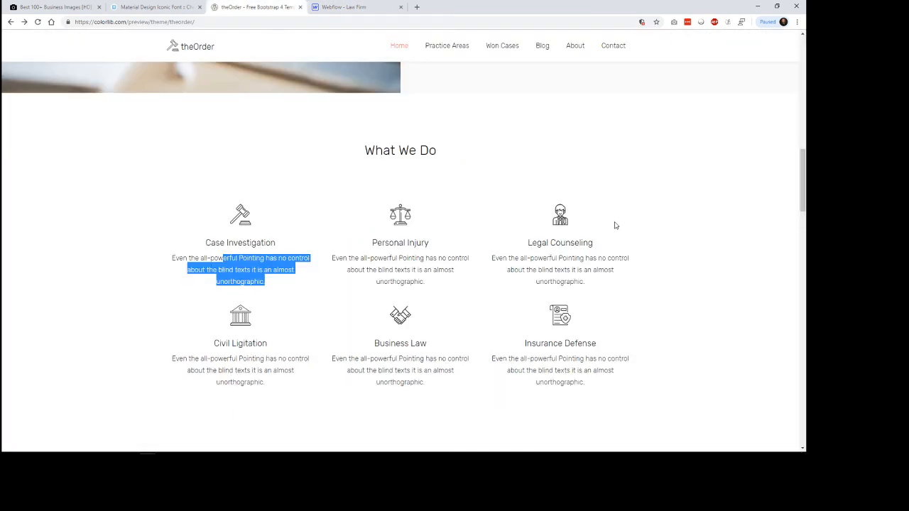
scroll(614, 225, down, 2)
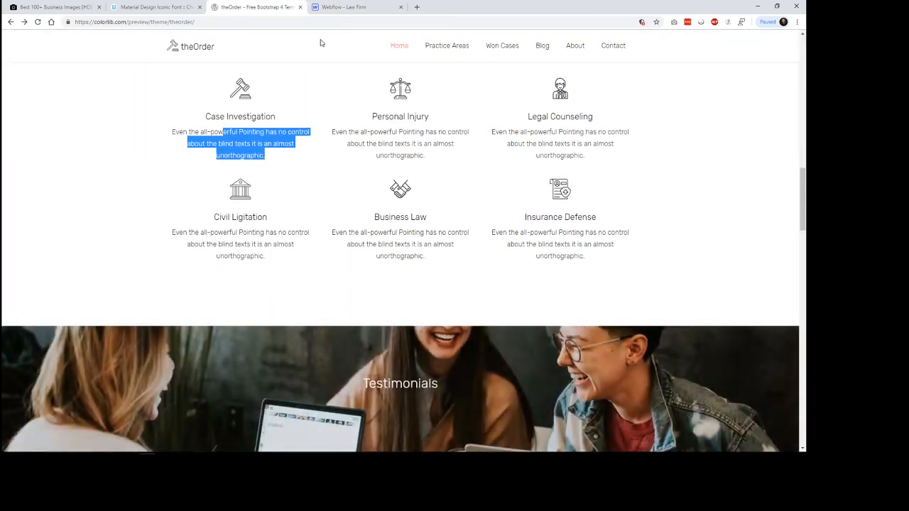
click(348, 7)
scroll(661, 251, up, 3)
scroll(661, 251, down, 3)
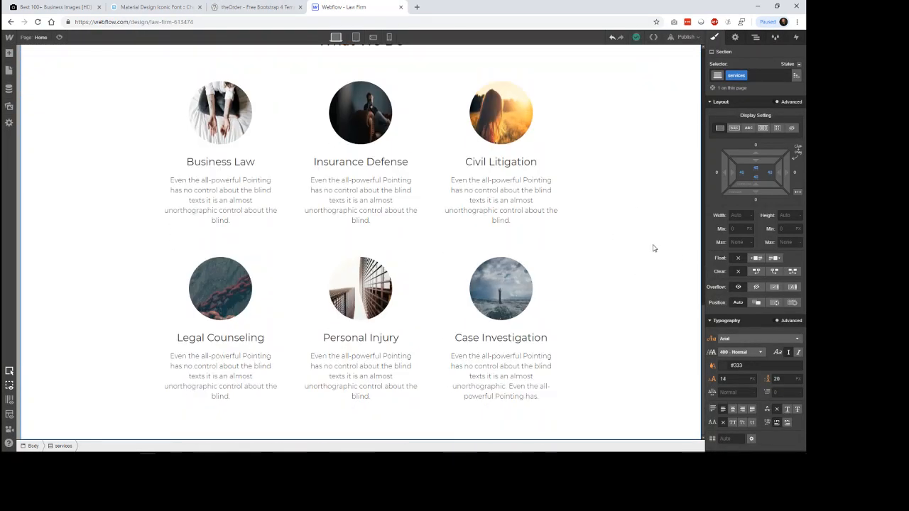
scroll(614, 203, up, 4)
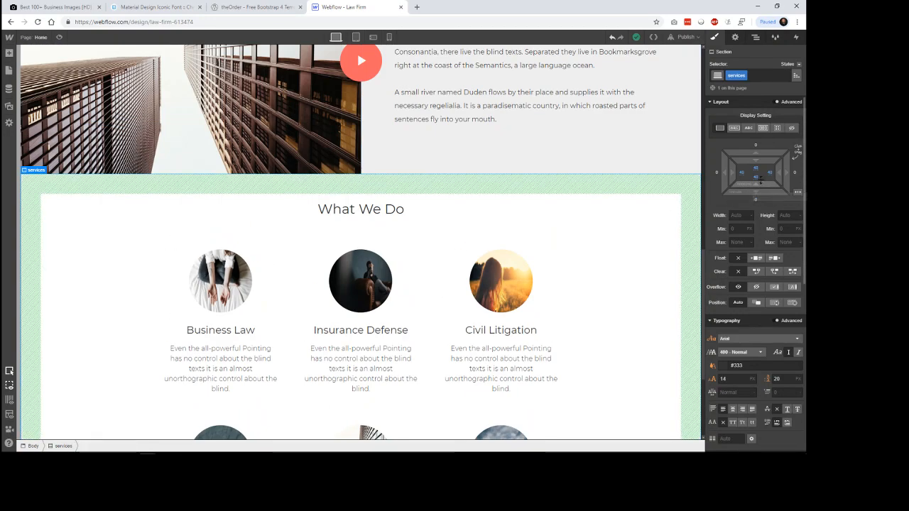
drag(761, 168, 759, 147)
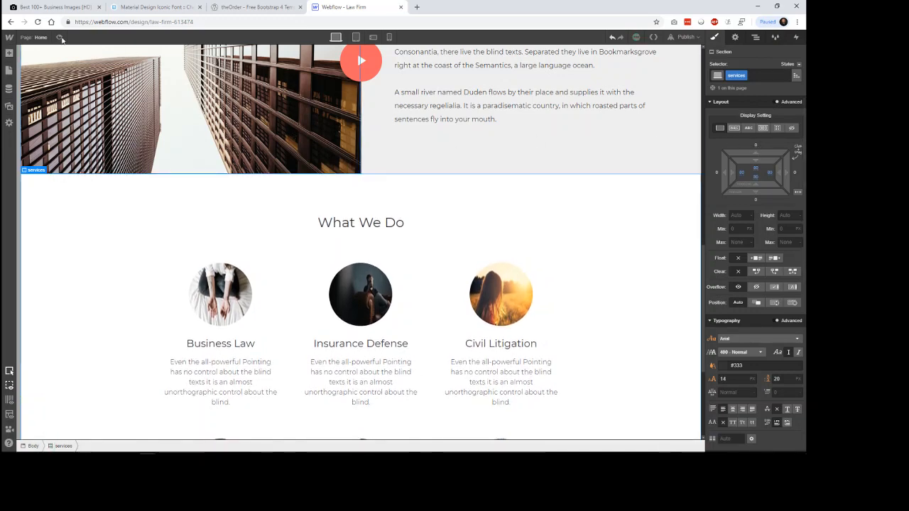
Step: Preview the Law Firm page and compare its services grid and overall layout with theOrder's What We Do section
click(60, 37)
scroll(695, 180, up, 1)
scroll(689, 170, down, 5)
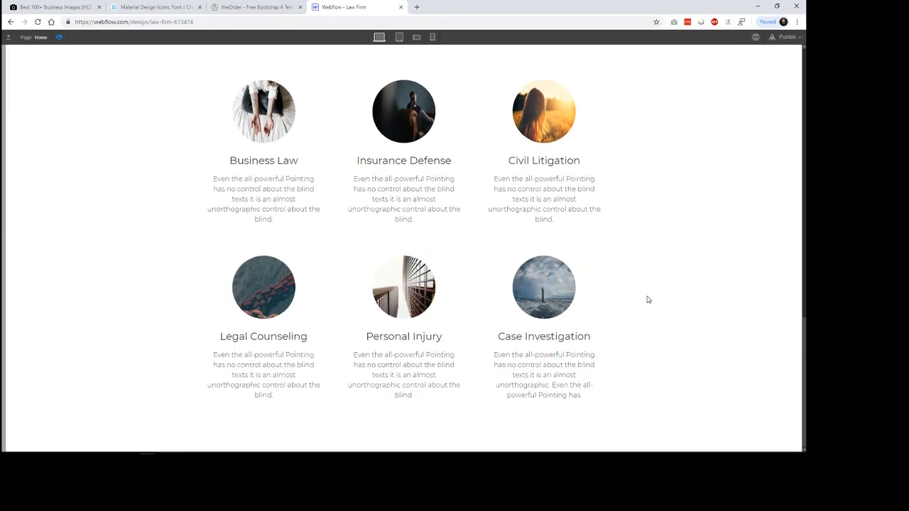
click(257, 7)
drag(384, 184, 438, 219)
click(447, 235)
click(341, 7)
scroll(682, 260, up, 10)
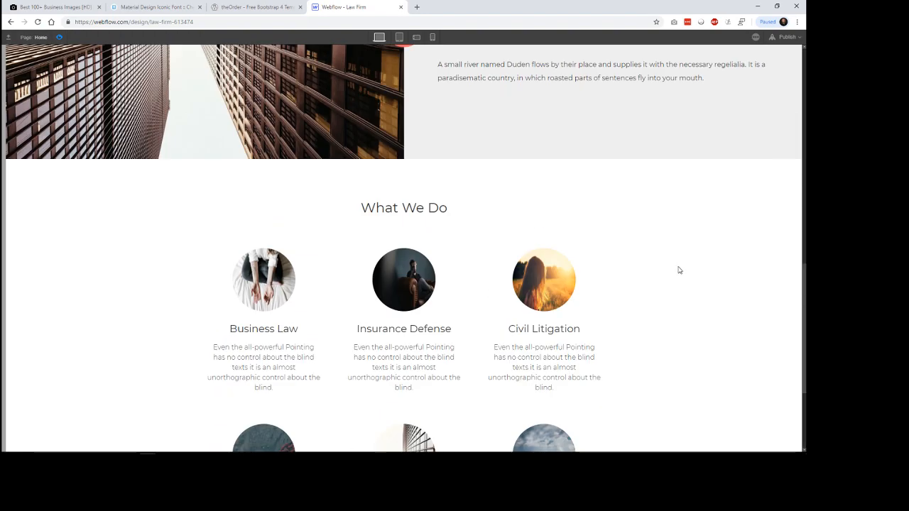
scroll(681, 265, up, 2)
scroll(680, 266, down, 10)
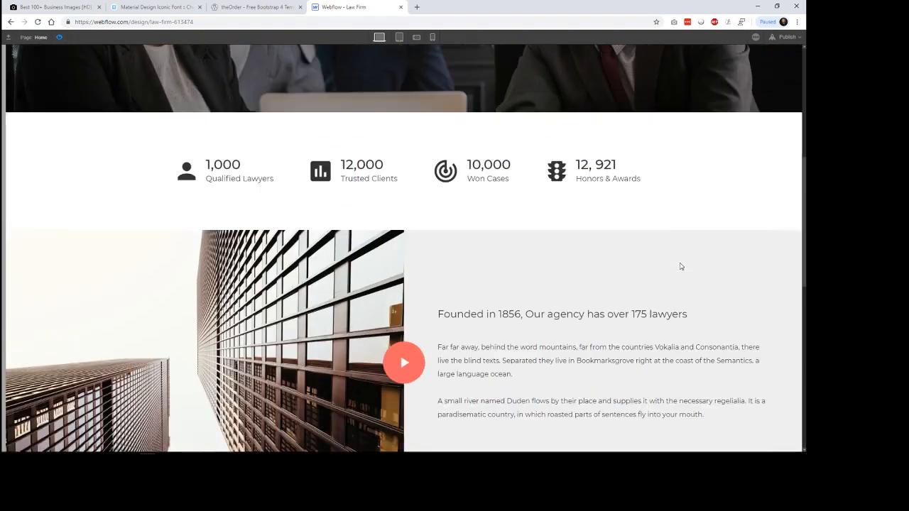
scroll(680, 266, down, 1)
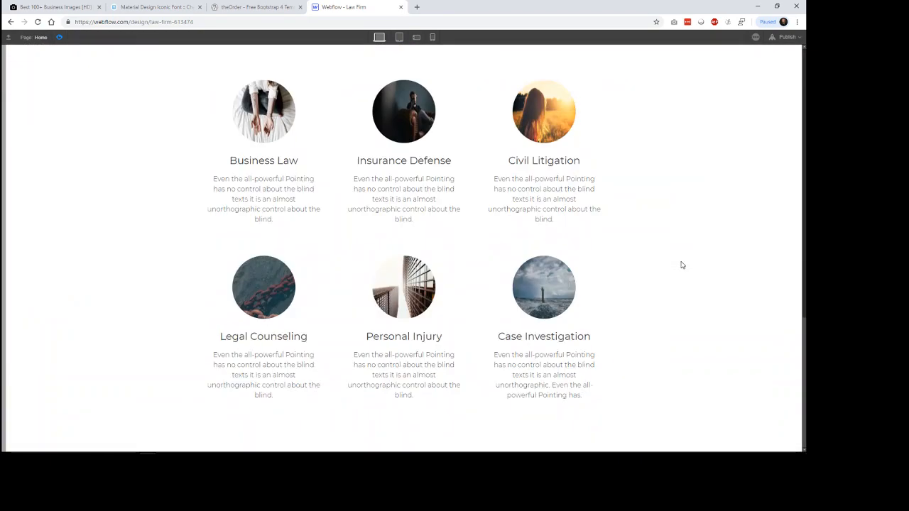
click(256, 7)
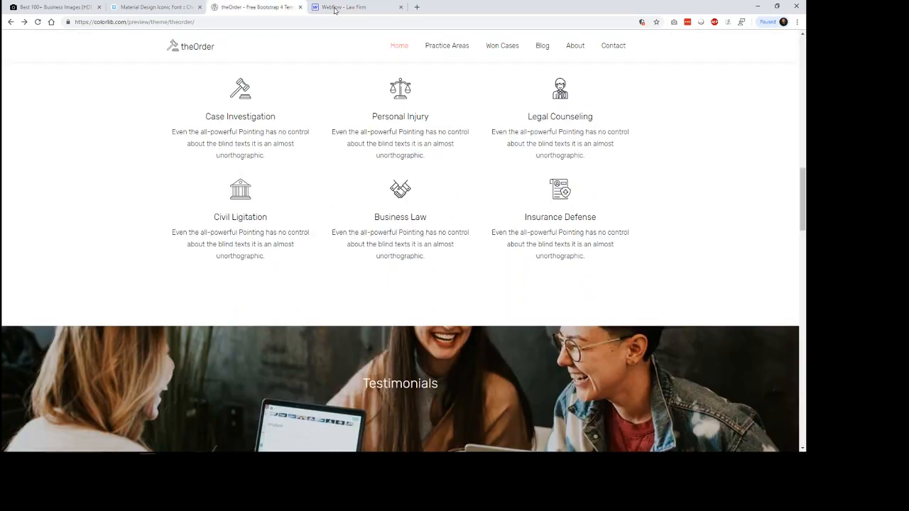
click(335, 8)
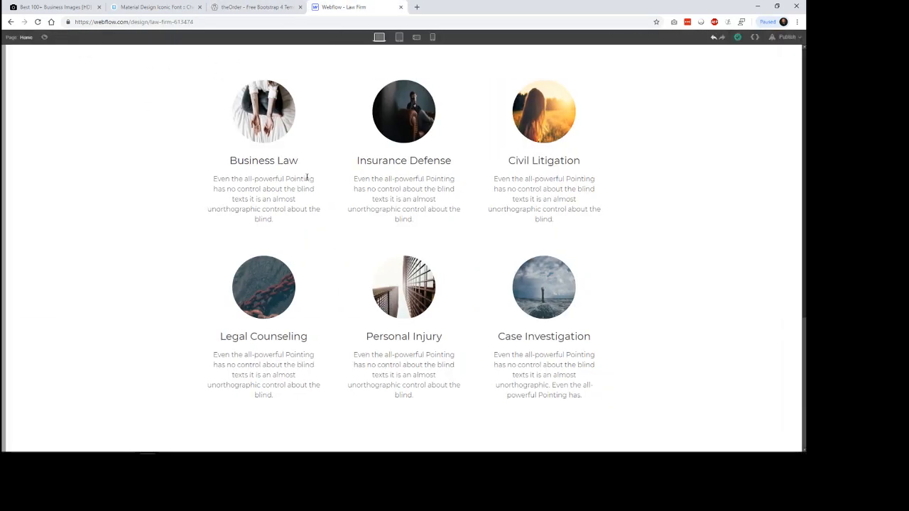
Step: Review theOrder's remaining sections from Testimonials through Our Attorneys, Free Legal Consultation and Our Blog, and return to the Law Firm page's What We Do preview
click(270, 7)
scroll(702, 303, down, 5)
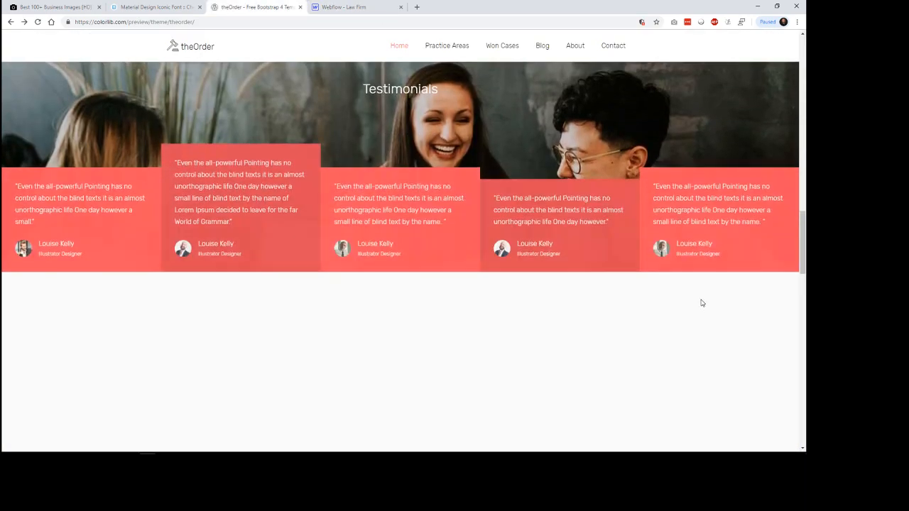
scroll(625, 269, down, 2)
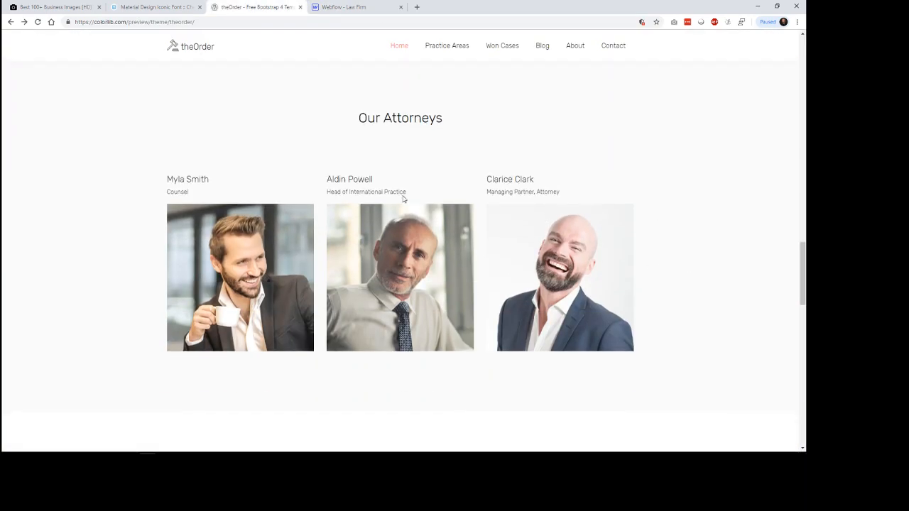
scroll(729, 256, down, 7)
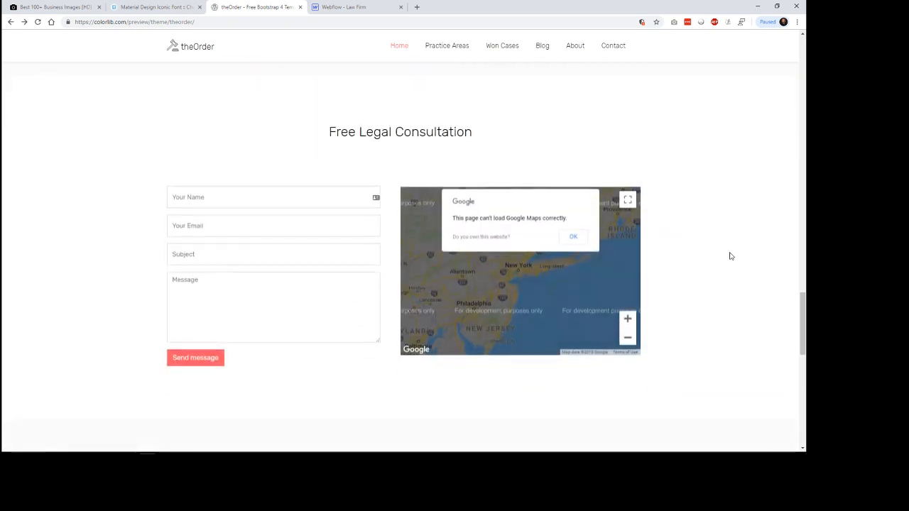
scroll(730, 256, down, 3)
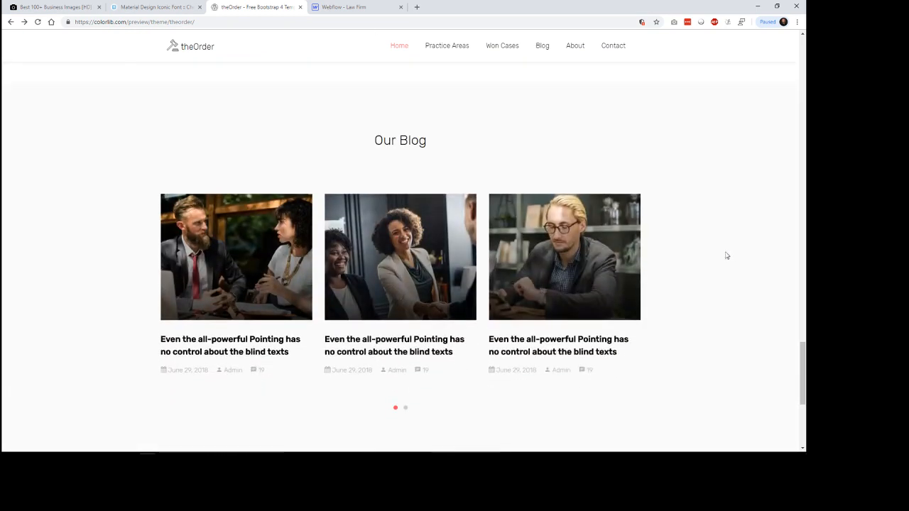
scroll(502, 240, down, 1)
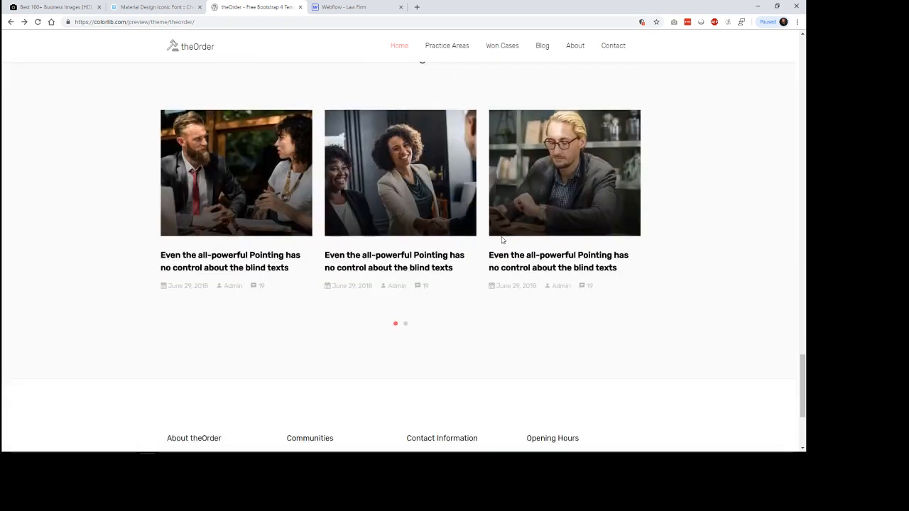
click(350, 5)
scroll(659, 202, up, 2)
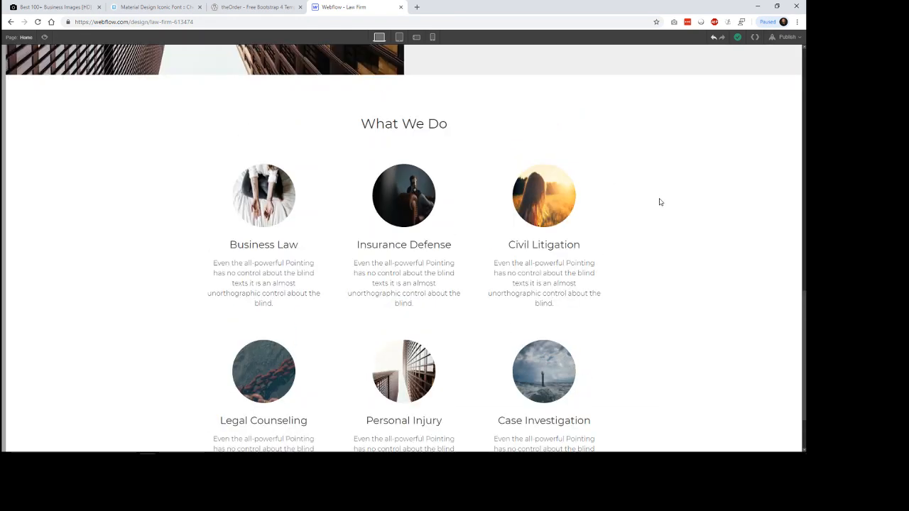